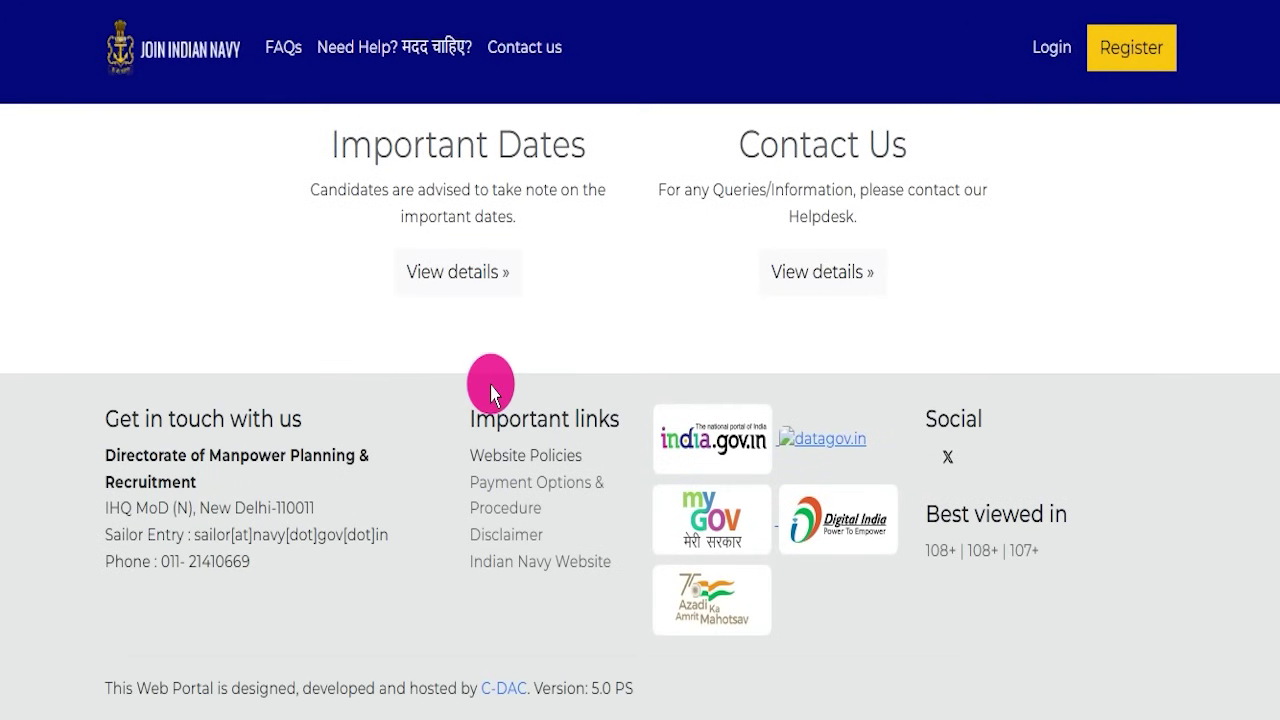
# Look over the Join Indian Navy homepage and go through the first images of its banner slideshow
pyautogui.scroll(10, 492, 390)
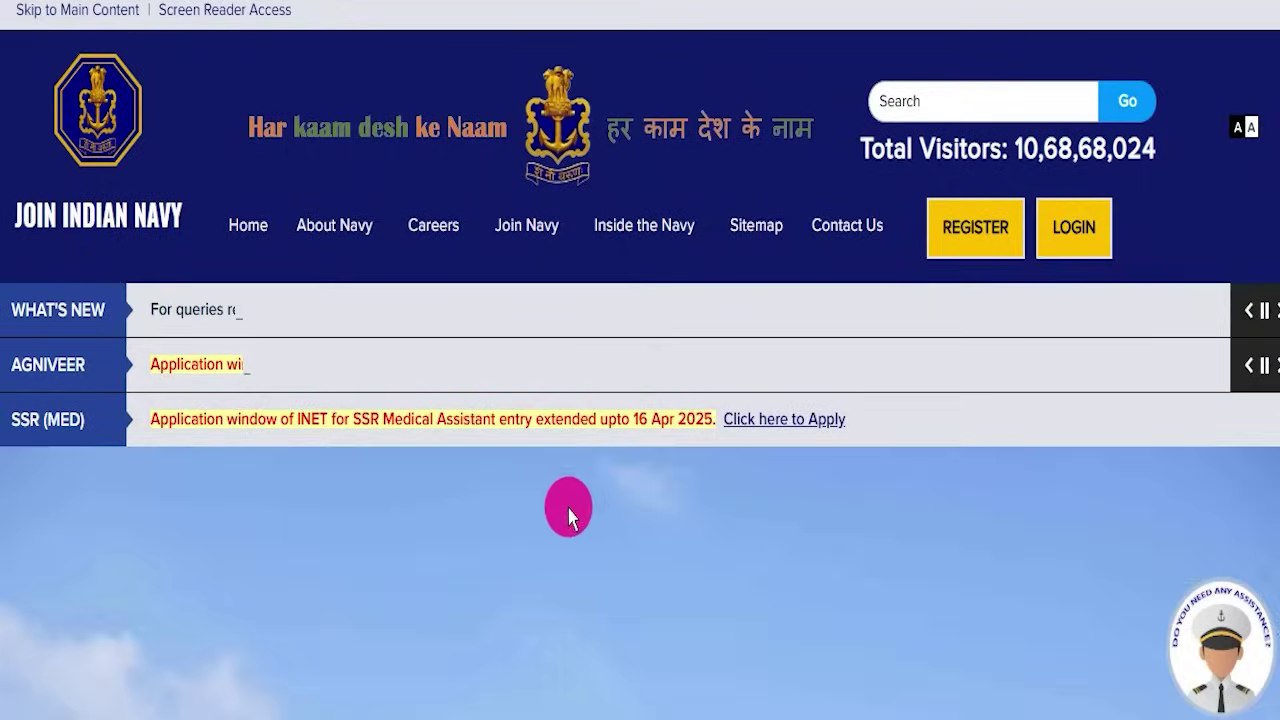
pyautogui.scroll(-1, 592, 518)
pyautogui.scroll(-5, 592, 518)
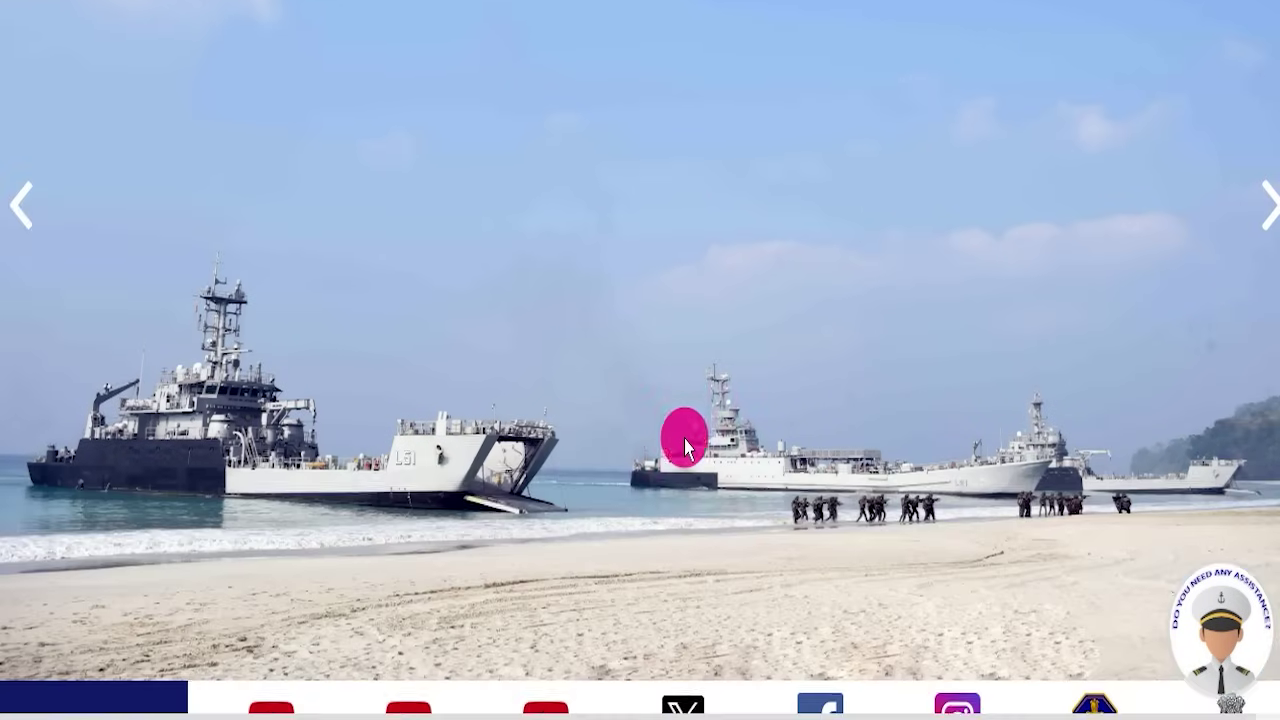
pyautogui.scroll(1, 1190, 362)
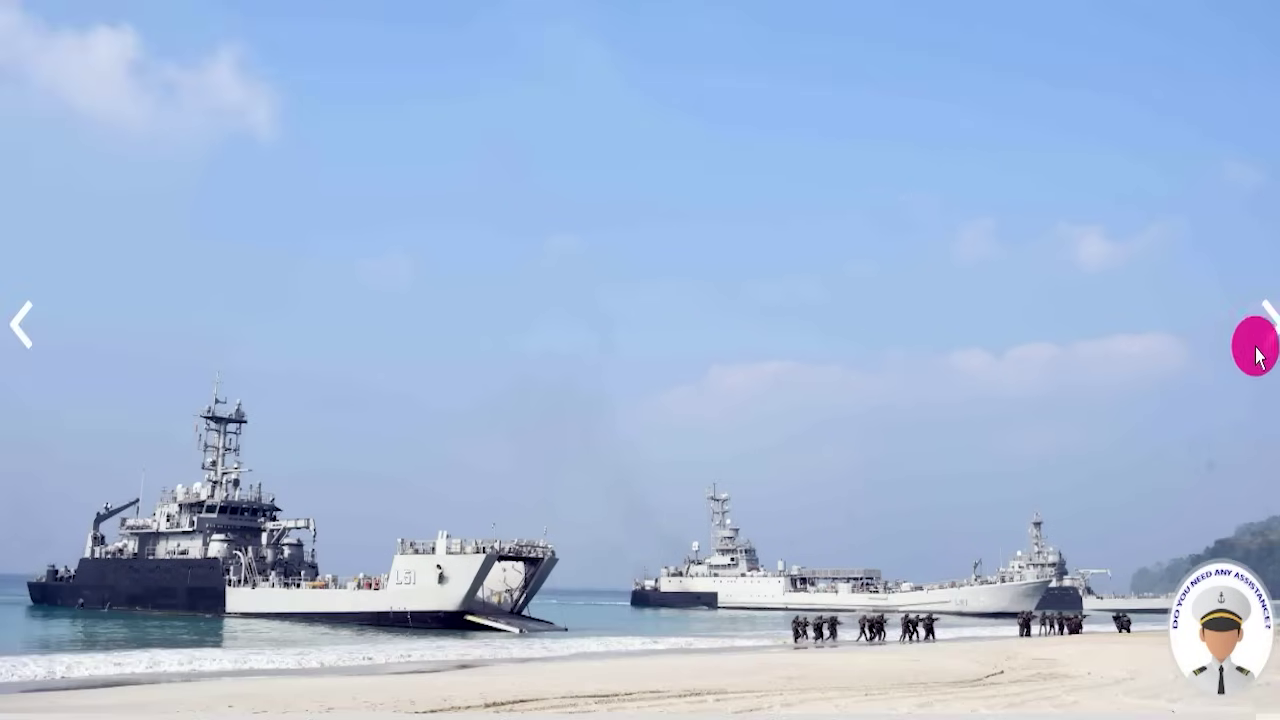
pyautogui.click(1263, 333)
pyautogui.click(1263, 333)
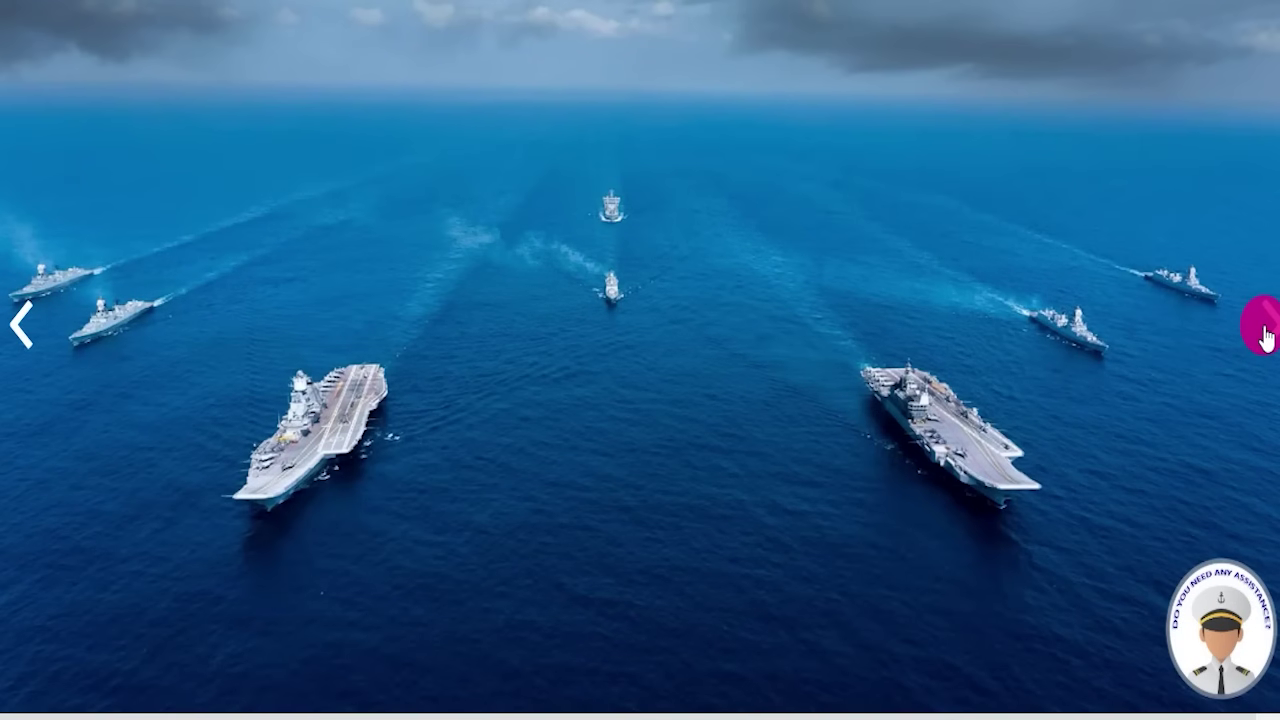
pyautogui.click(1265, 333)
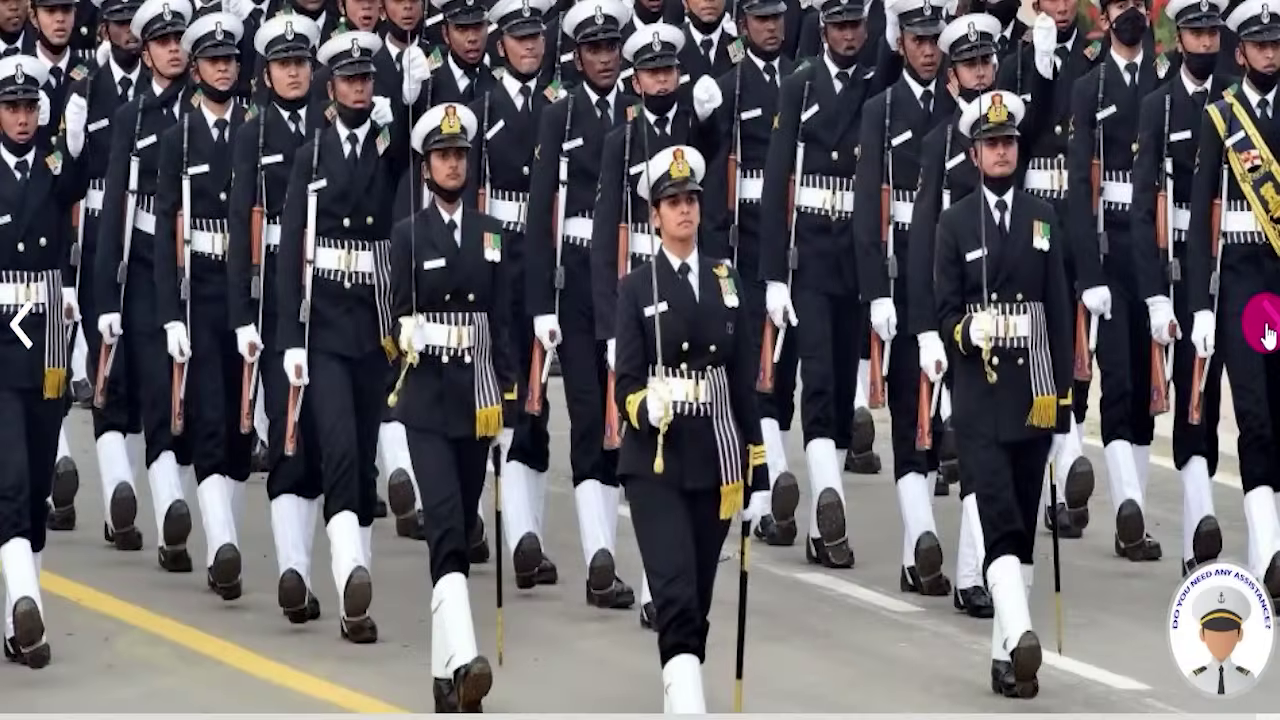
pyautogui.click(1265, 333)
pyautogui.click(1265, 333)
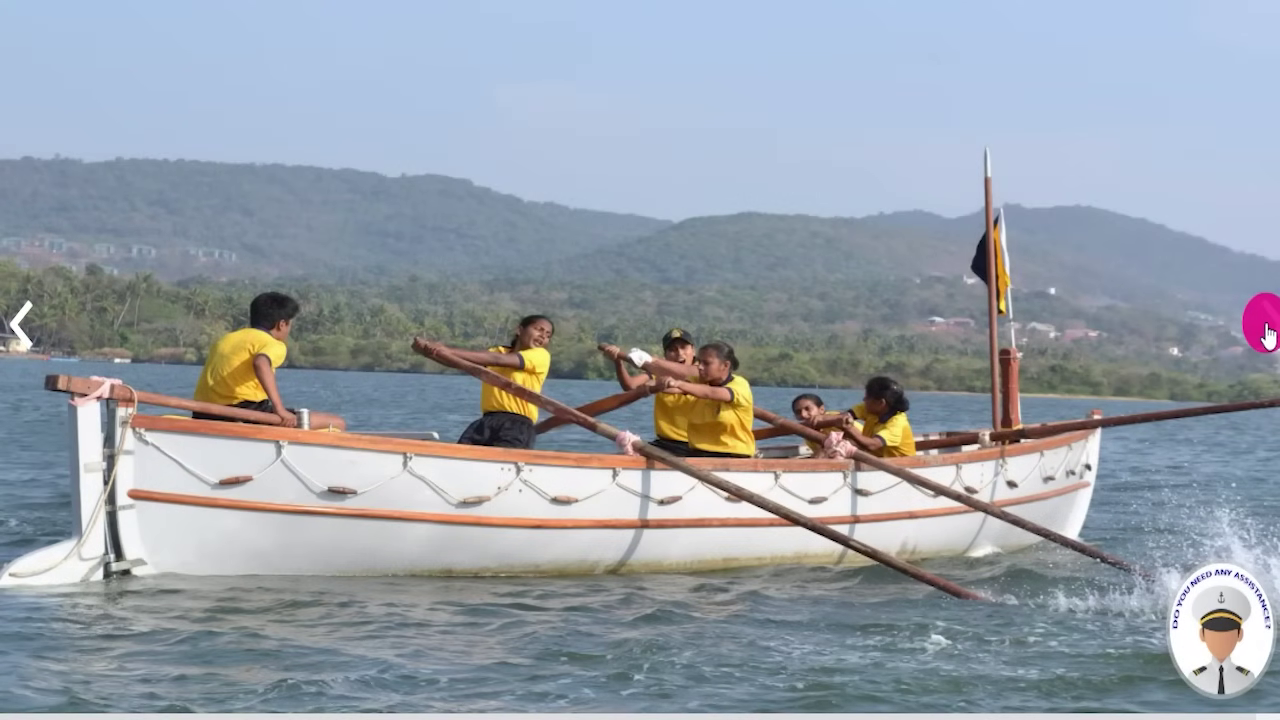
pyautogui.click(1265, 333)
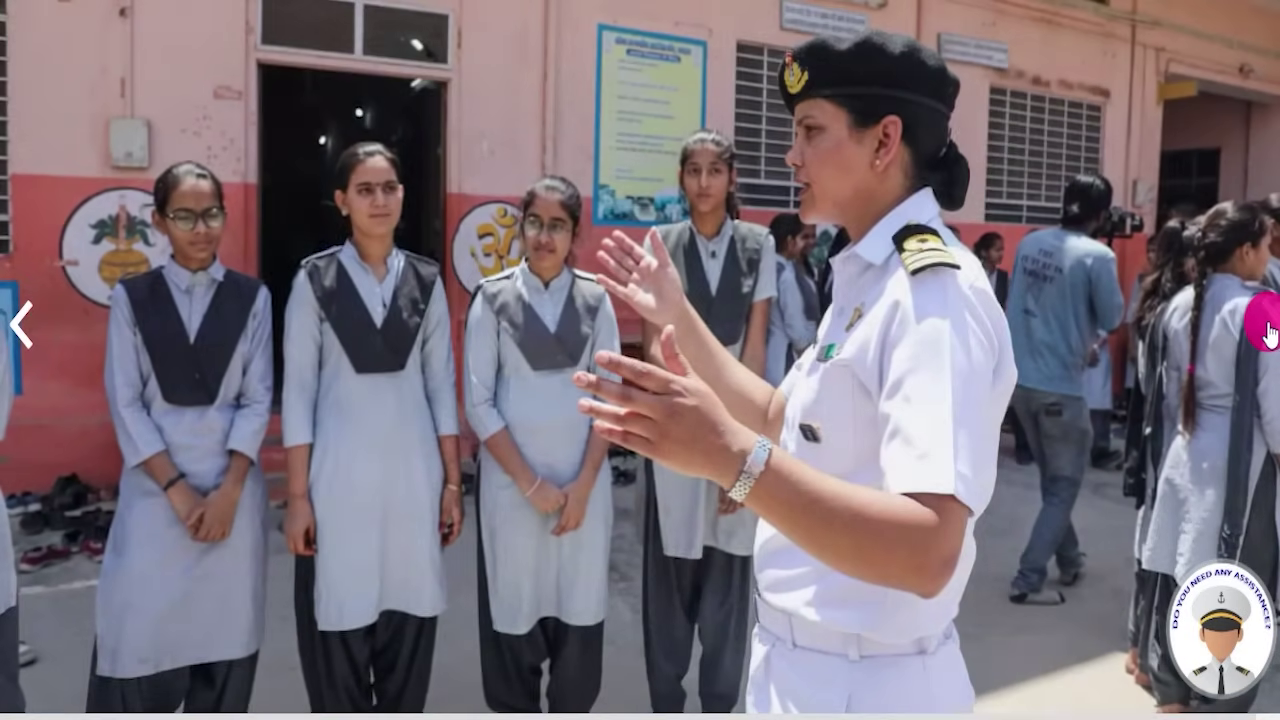
pyautogui.click(1265, 333)
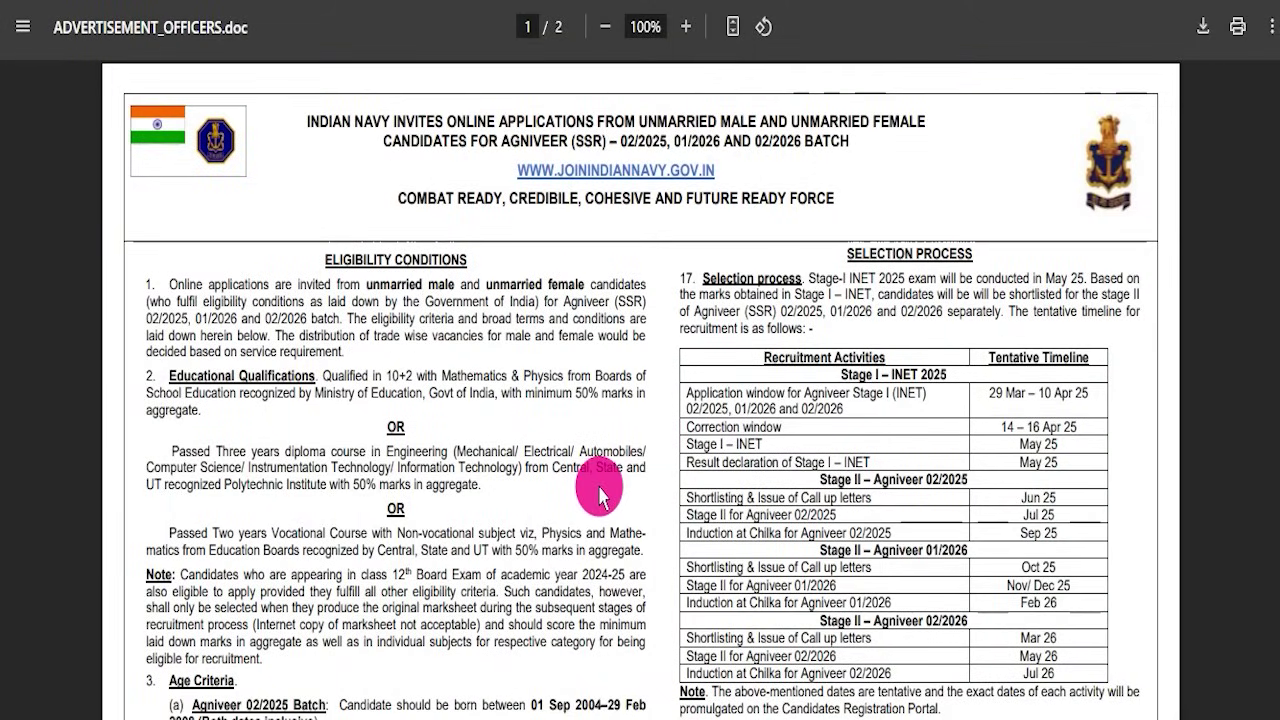
# Skim both pages of the Agniveer (SSR) recruitment advertisement PDF and return to its beginning
pyautogui.scroll(-15, 629, 457)
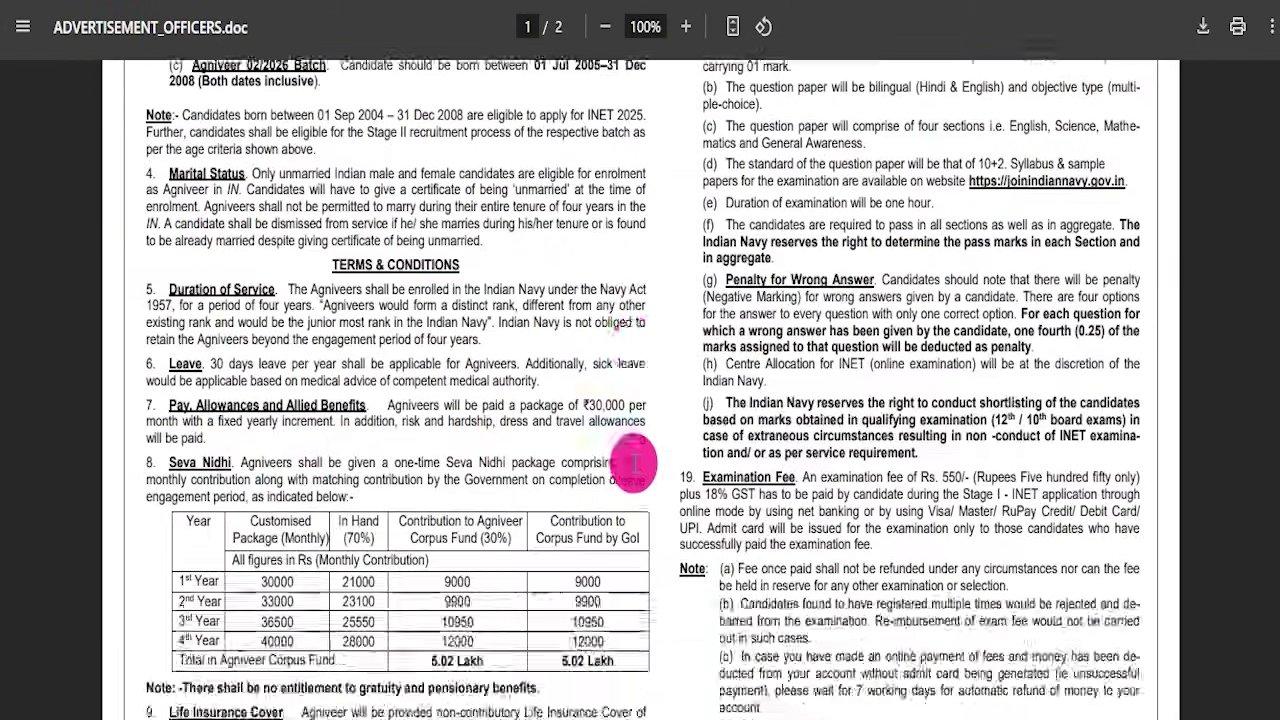
pyautogui.scroll(-5, 629, 468)
pyautogui.scroll(10, 626, 480)
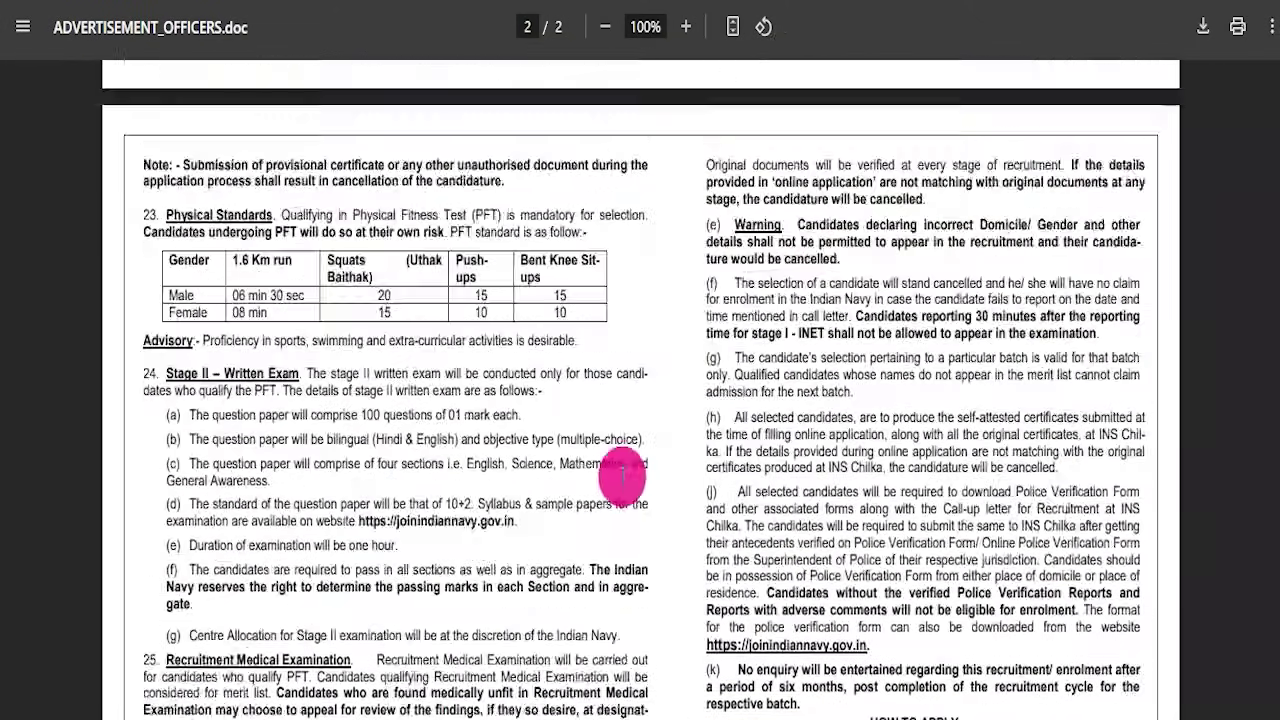
pyautogui.scroll(5, 624, 488)
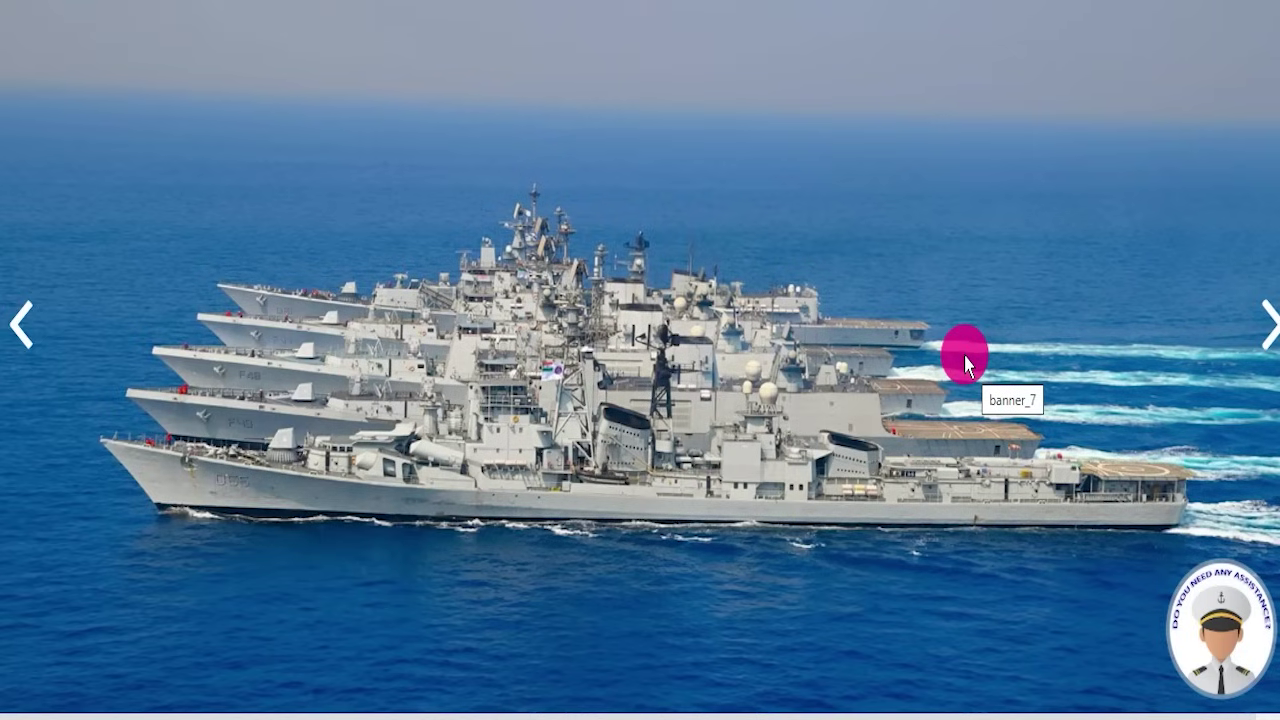
# Go through the remaining banner images on the Join Indian Navy site and look over the page below them
pyautogui.click(1270, 330)
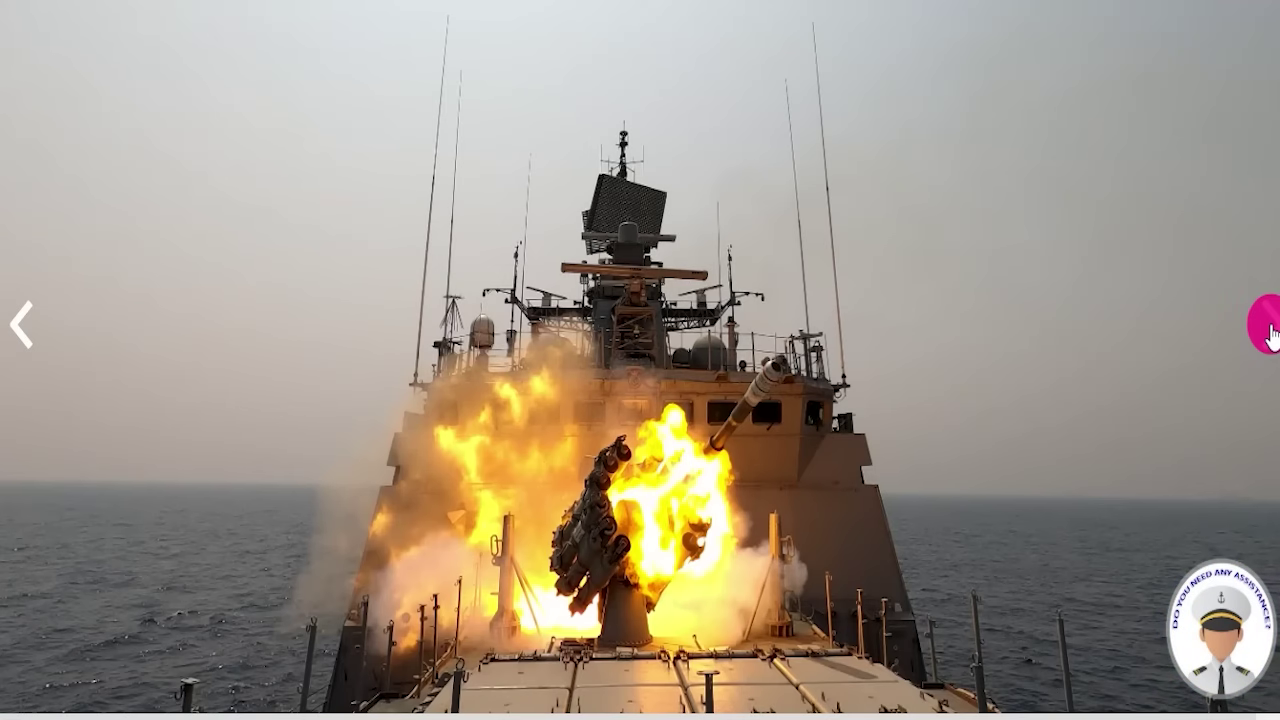
pyautogui.click(1270, 335)
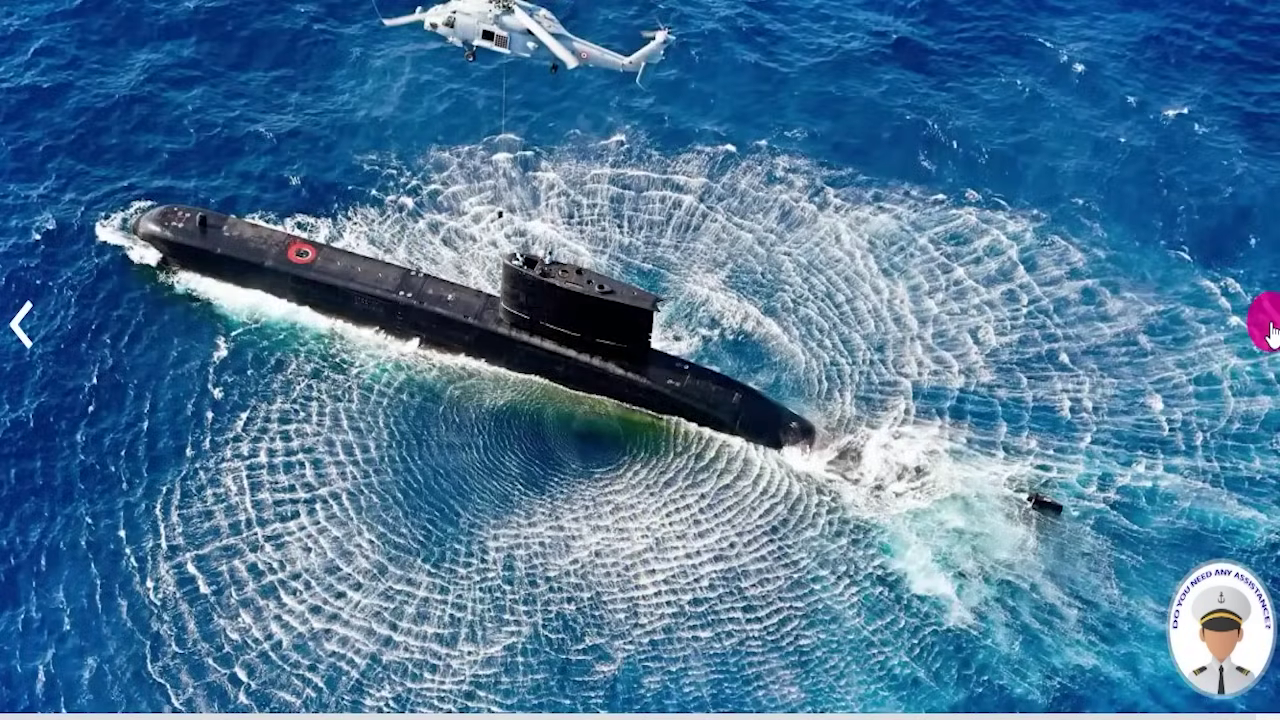
pyautogui.click(1270, 333)
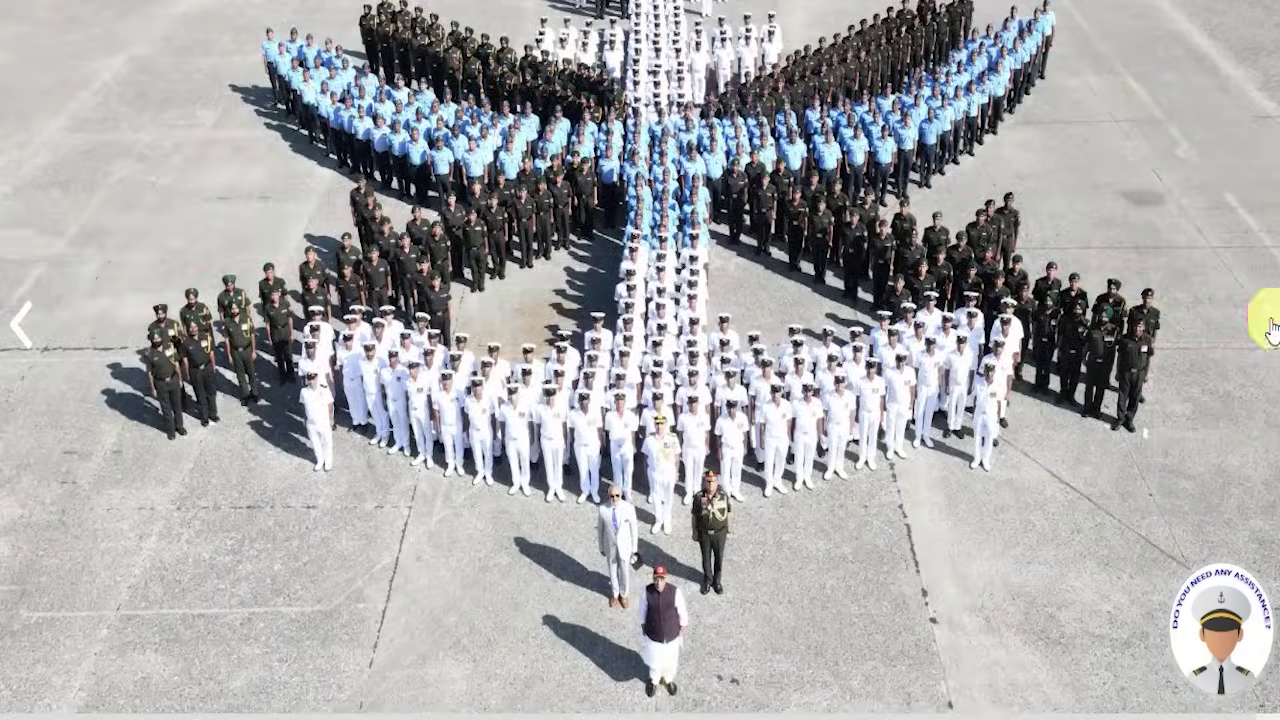
pyautogui.click(1271, 330)
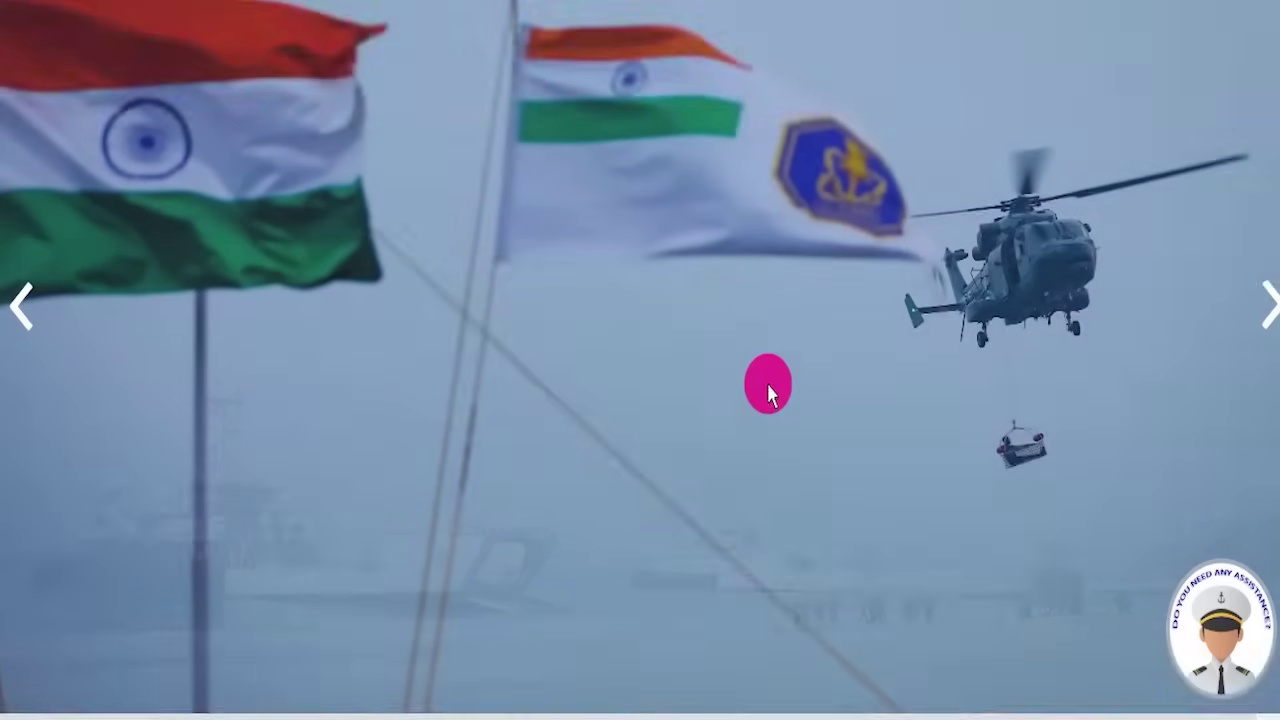
pyautogui.scroll(-15, 760, 420)
pyautogui.scroll(15, 776, 458)
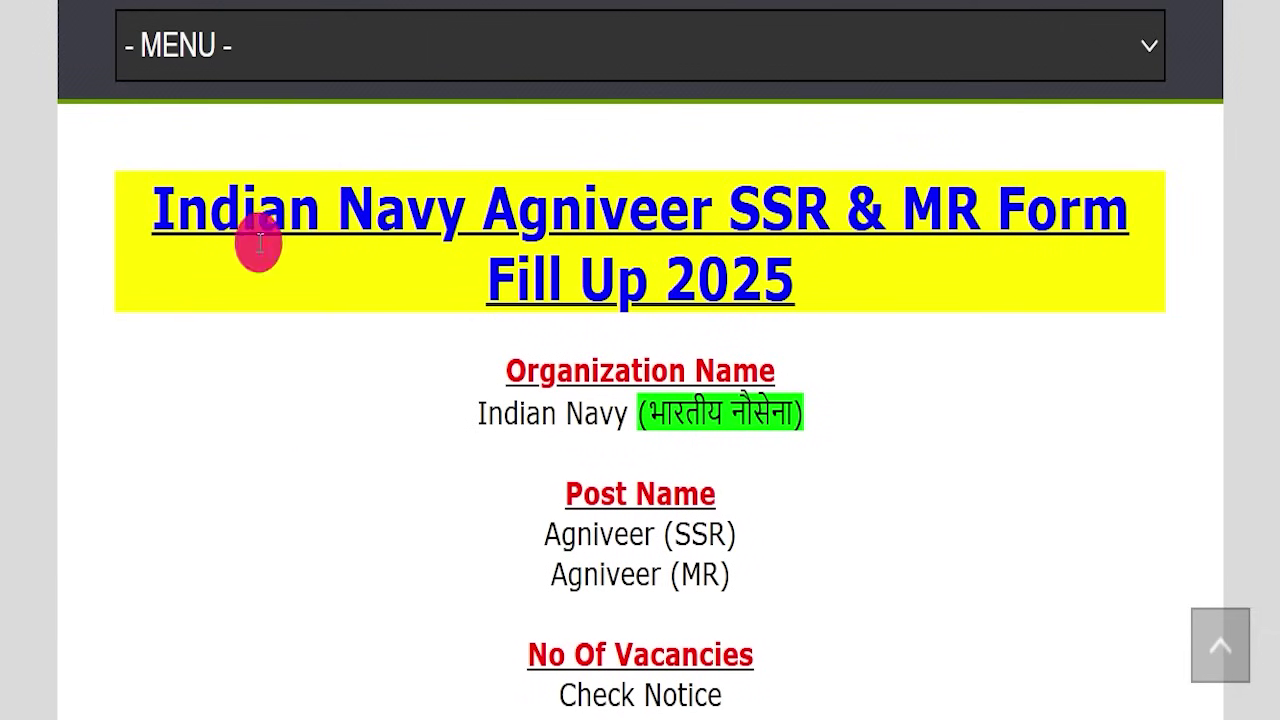
# Highlight the "Indian Navy Agniveer SSR & MR Form Fill Up 2025" heading and review the IndSarkariNaukri article's introduction
pyautogui.moveTo(123, 204); pyautogui.dragTo(880, 289)
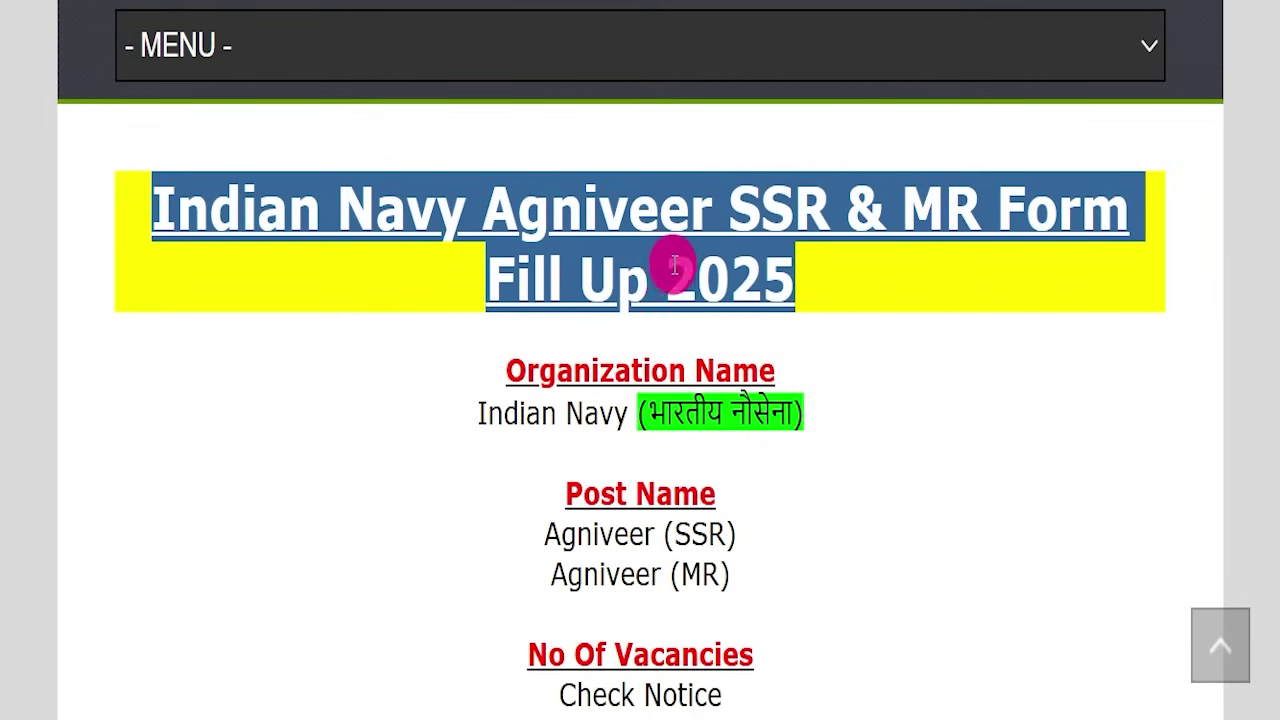
pyautogui.scroll(12, 620, 290)
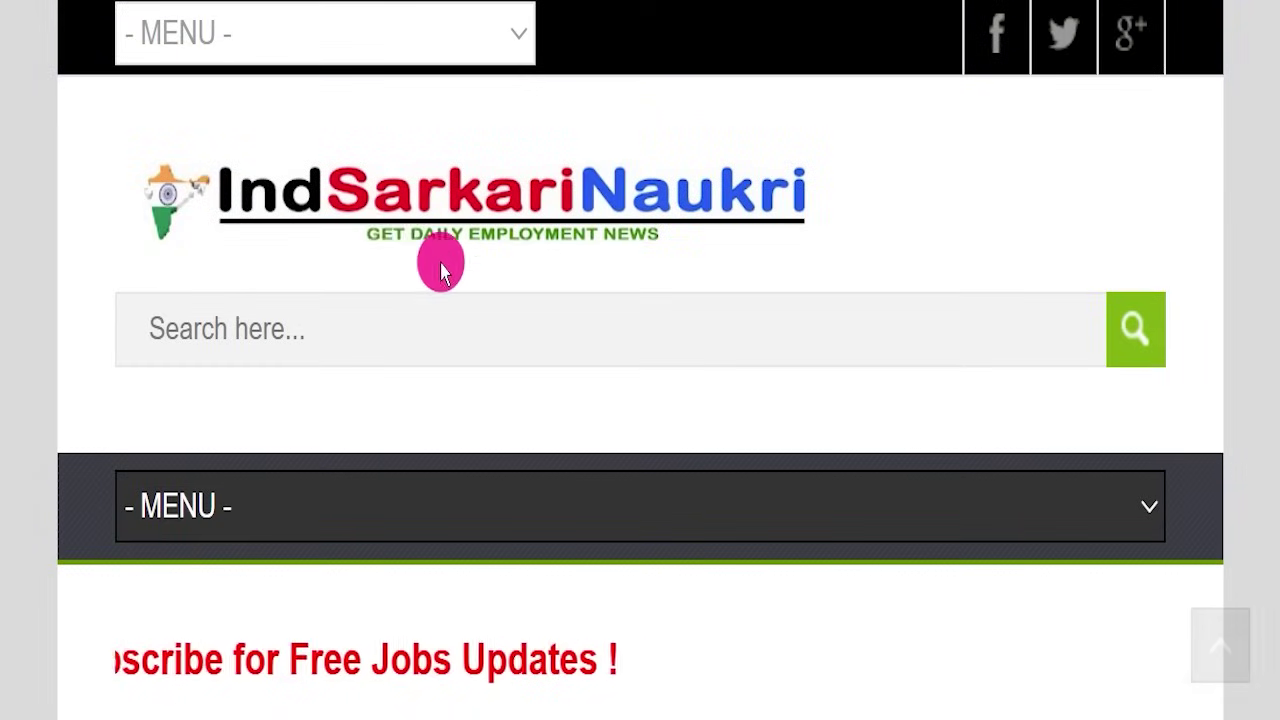
pyautogui.scroll(-5, 520, 337)
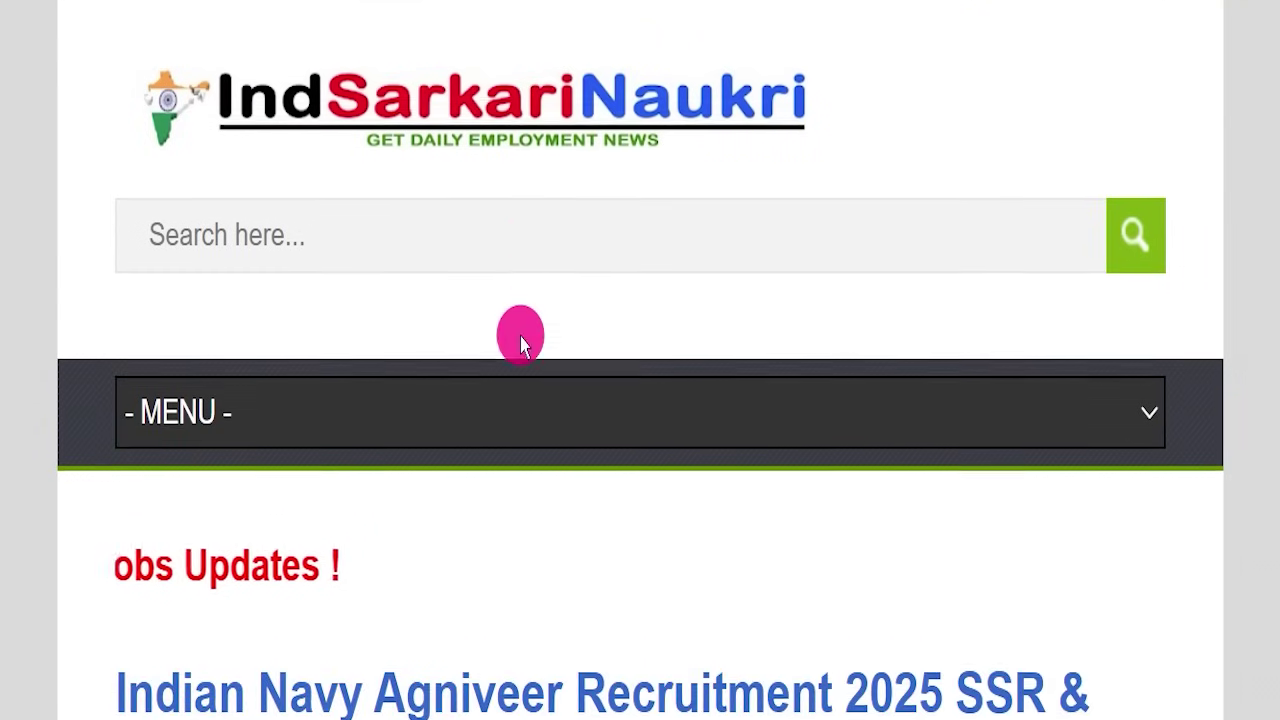
pyautogui.scroll(-3, 597, 348)
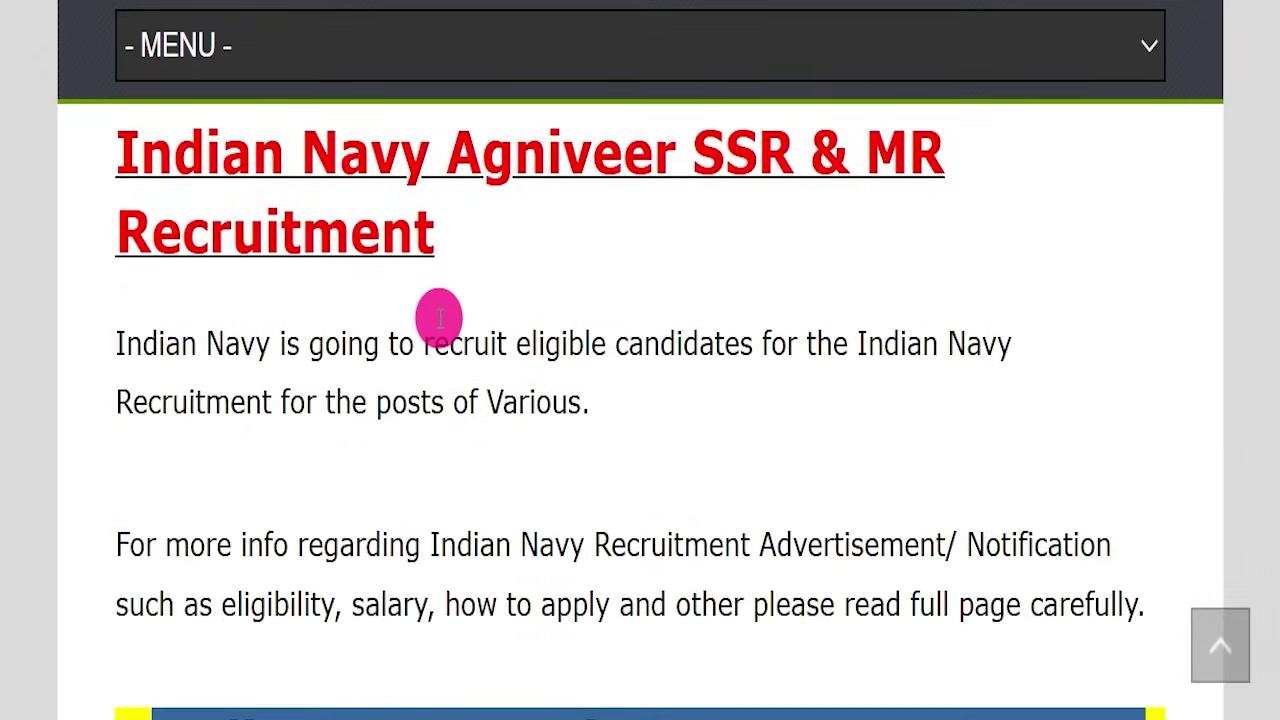
pyautogui.scroll(-5, 509, 314)
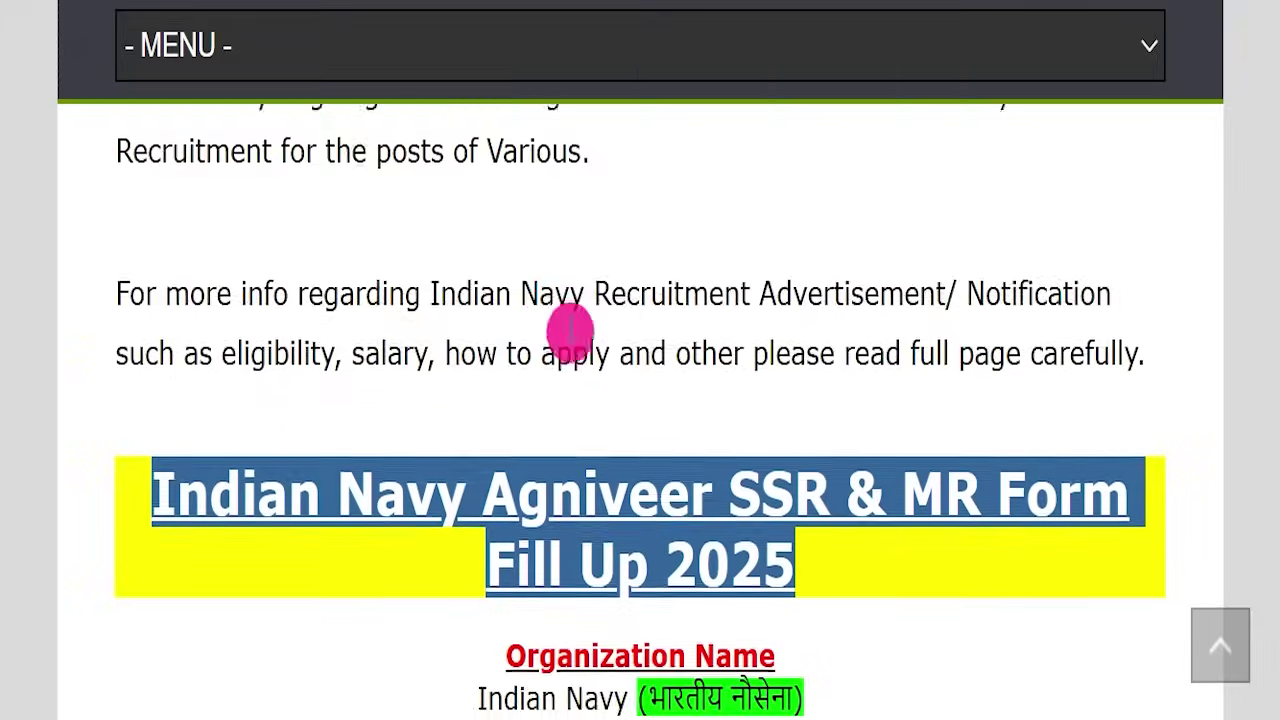
pyautogui.scroll(-1, 456, 358)
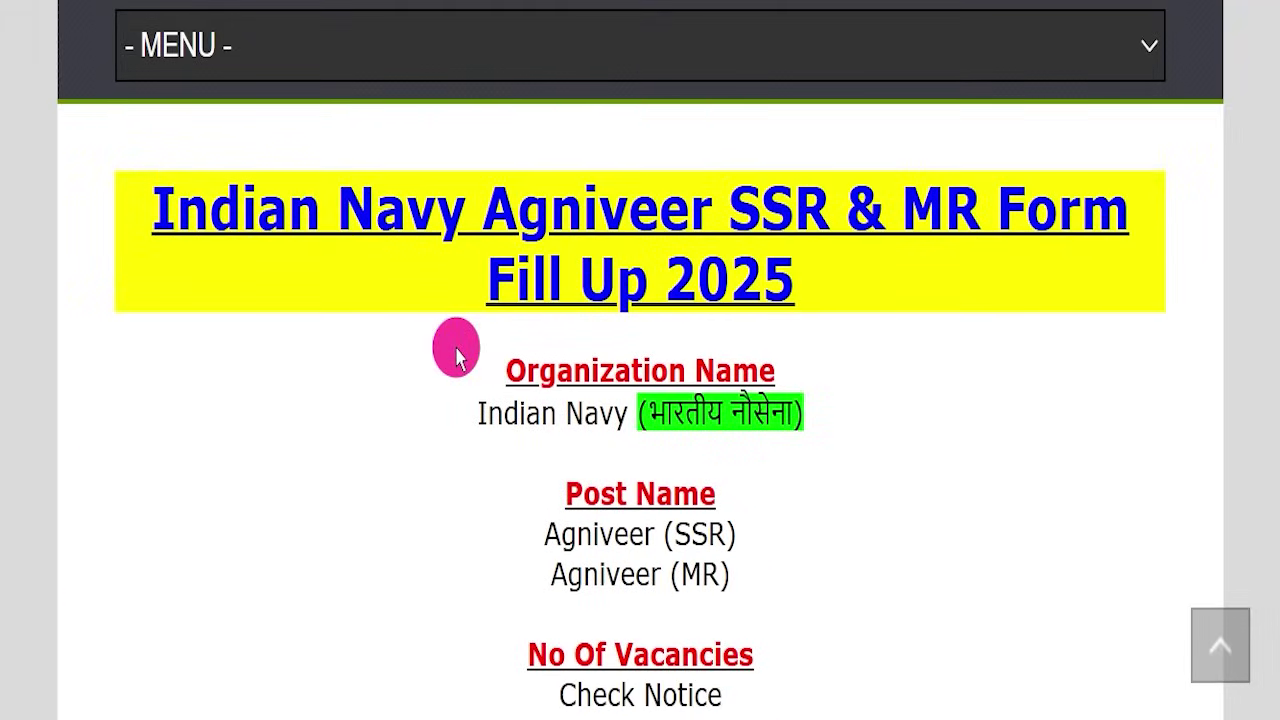
# Highlight the article's form heading, organization name, both Agniveer post names and the vacancies entry one after another
pyautogui.moveTo(145, 192); pyautogui.dragTo(997, 243)
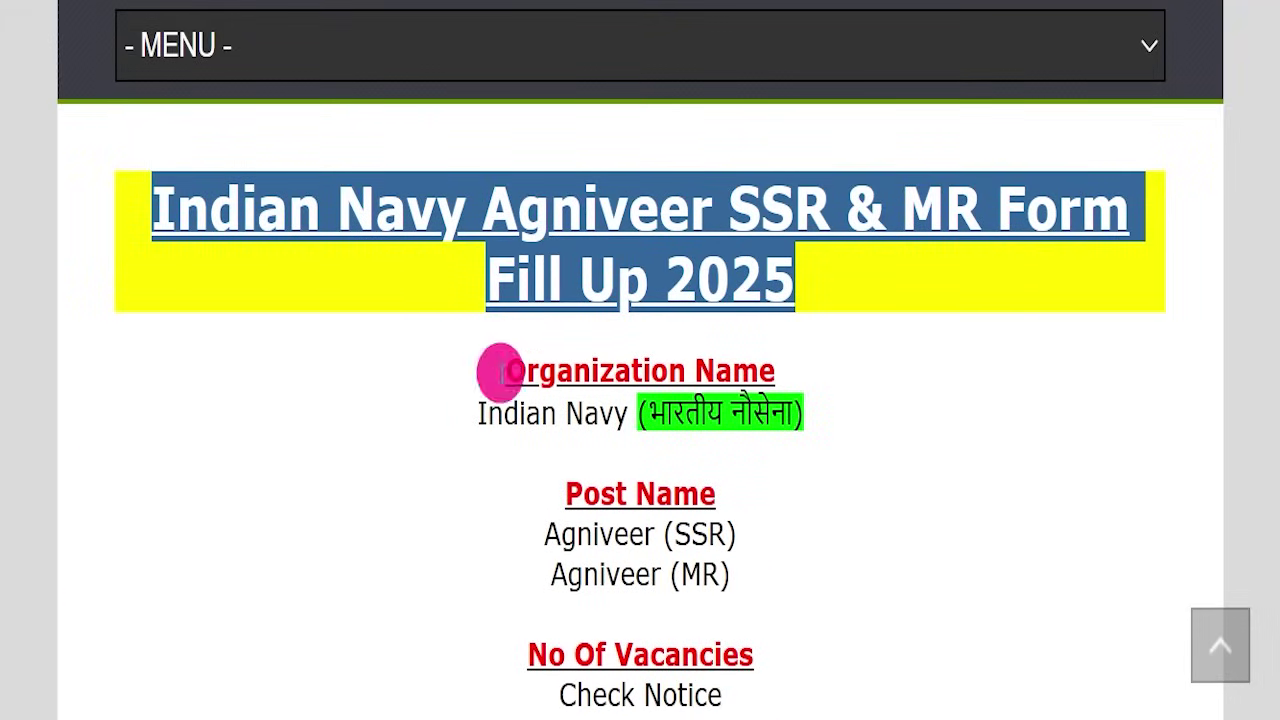
pyautogui.moveTo(368, 395); pyautogui.dragTo(822, 404)
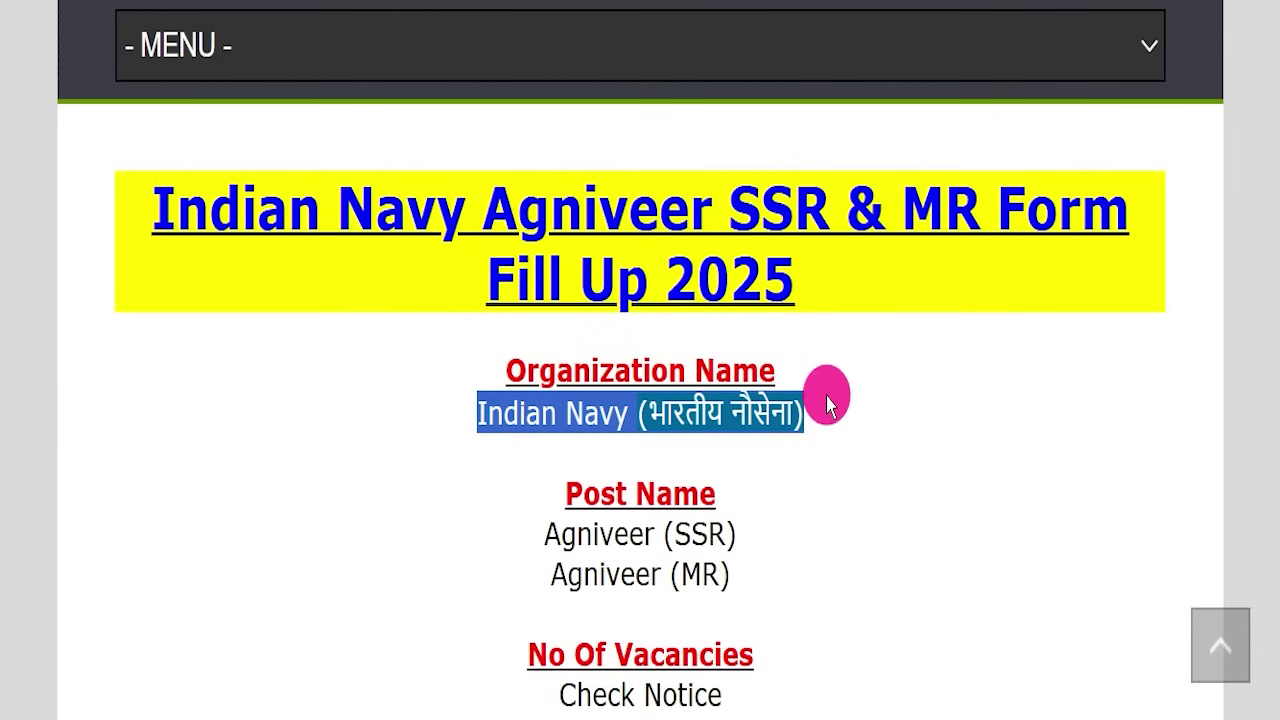
pyautogui.moveTo(450, 530); pyautogui.dragTo(812, 537)
pyautogui.moveTo(486, 577); pyautogui.dragTo(931, 583)
pyautogui.scroll(-3, 650, 425)
pyautogui.moveTo(469, 435); pyautogui.dragTo(800, 434)
pyautogui.click(905, 460)
# Underline the original and extended last dates for applying in red, add a check mark, and clear the annotations
pyautogui.scroll(-3, 895, 400)
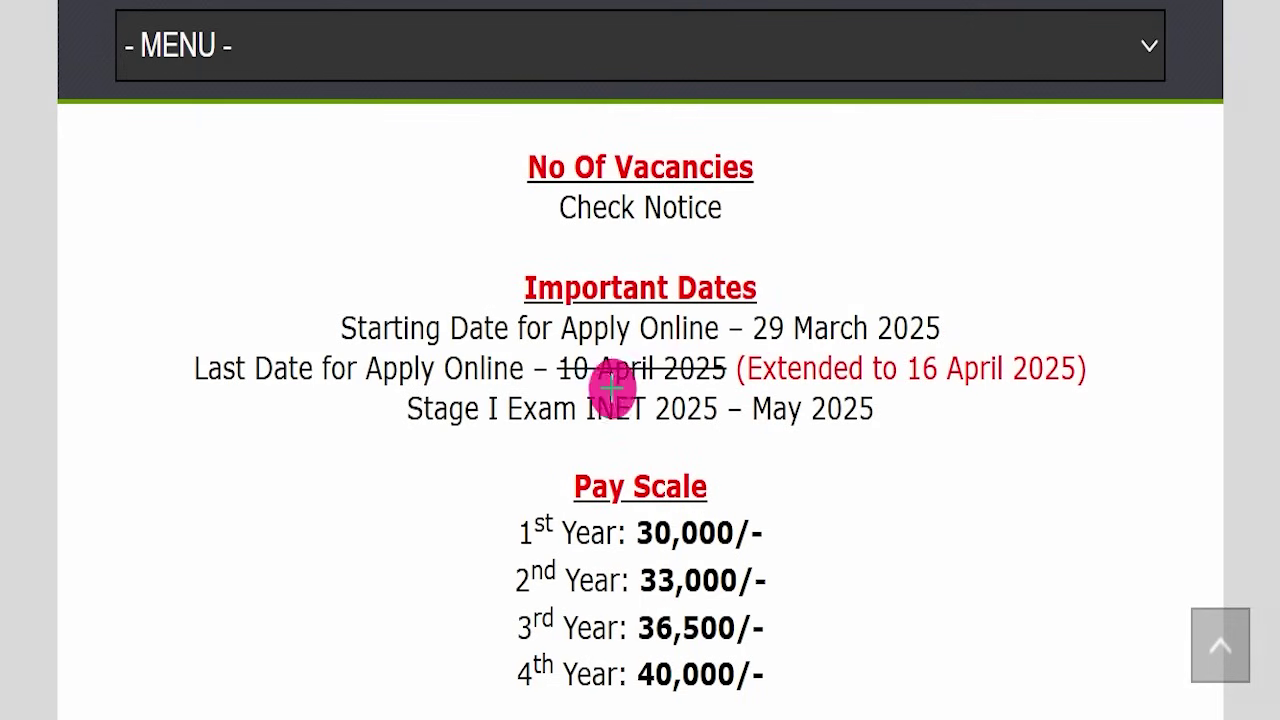
pyautogui.moveTo(526, 366)
pyautogui.mouseDown()
pyautogui.moveTo(1078, 372)
pyautogui.moveTo(1228, 256)
pyautogui.mouseUp()
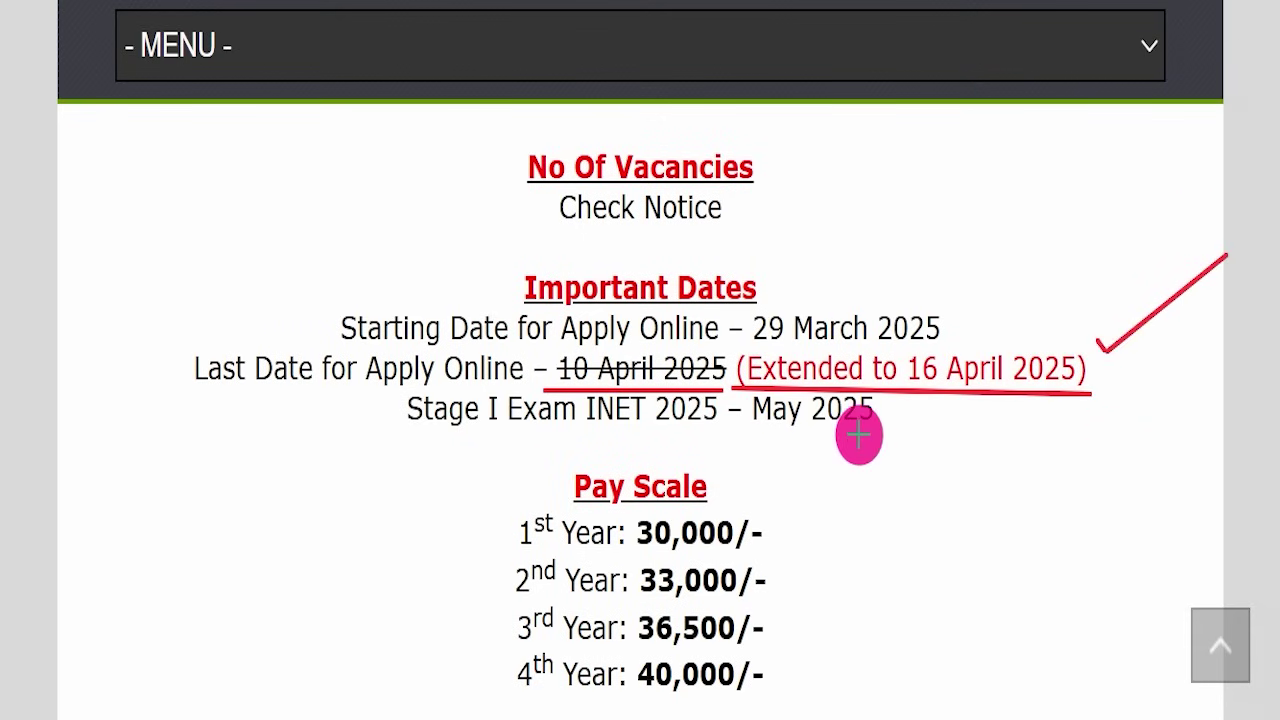
pyautogui.press('Escape')
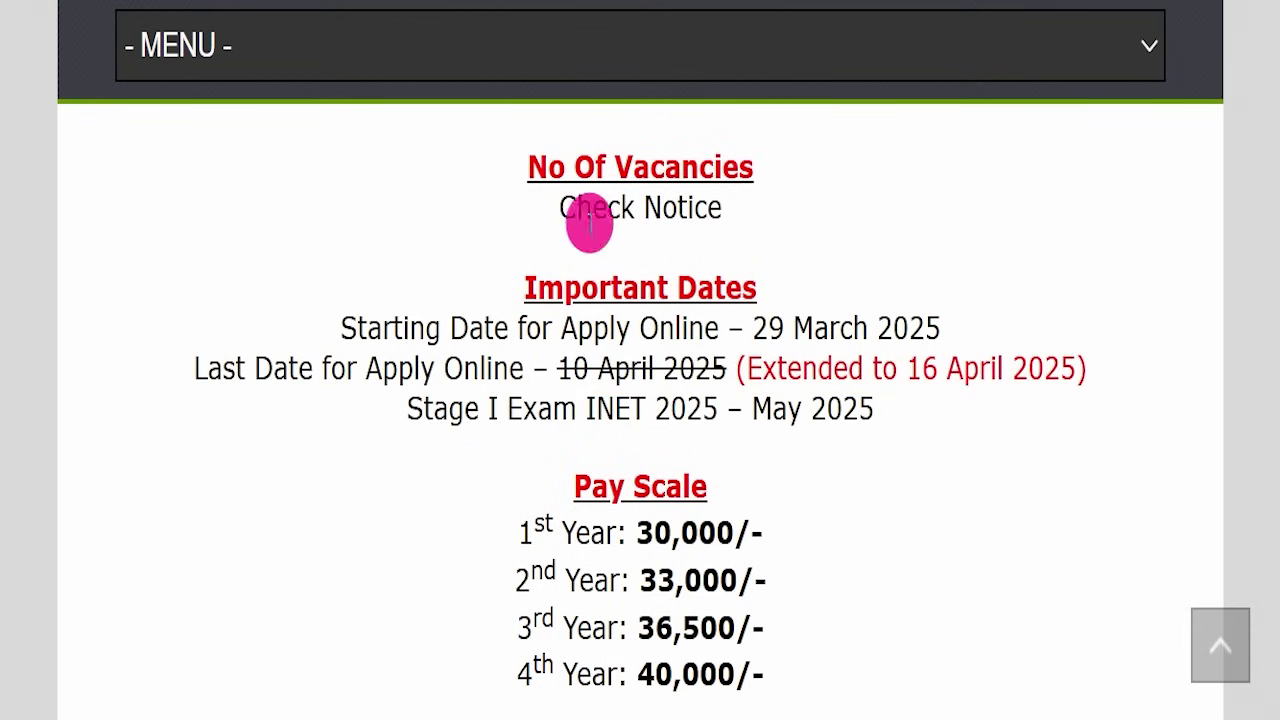
# Highlight the SSR and MR educational qualifications, and the application fee line for all candidates
pyautogui.scroll(-4, 589, 223)
pyautogui.moveTo(397, 429); pyautogui.dragTo(863, 457)
pyautogui.scroll(-2, 863, 457)
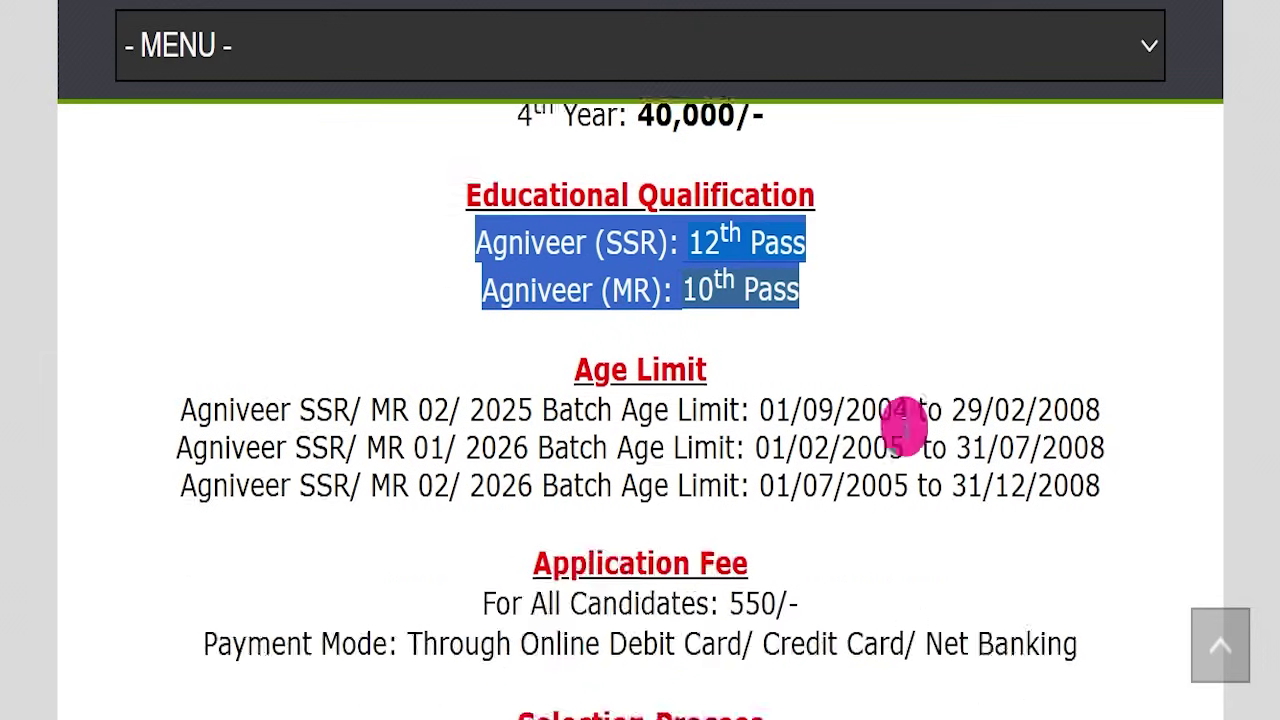
pyautogui.scroll(-4, 903, 425)
pyautogui.moveTo(440, 190); pyautogui.dragTo(897, 177)
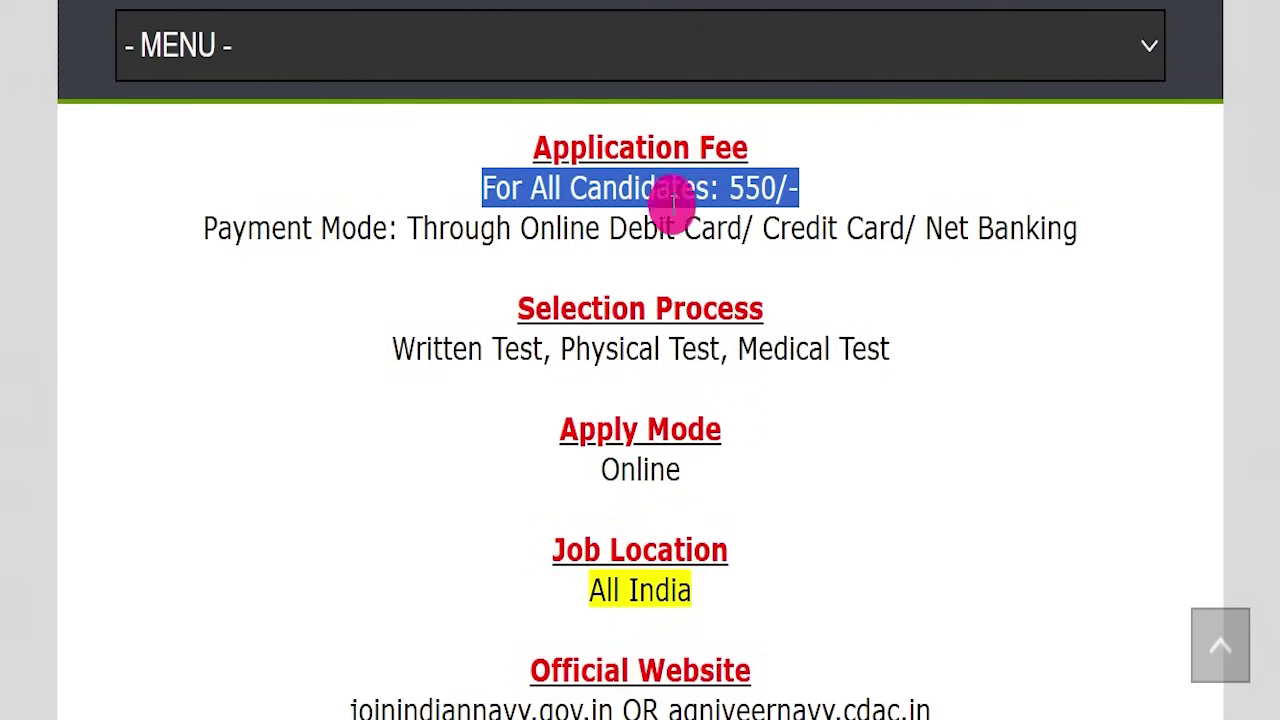
# Highlight the apply mode, the job location and the agniveernavy.cdac.in official website address
pyautogui.moveTo(551, 474); pyautogui.dragTo(700, 470)
pyautogui.moveTo(580, 590); pyautogui.dragTo(740, 585)
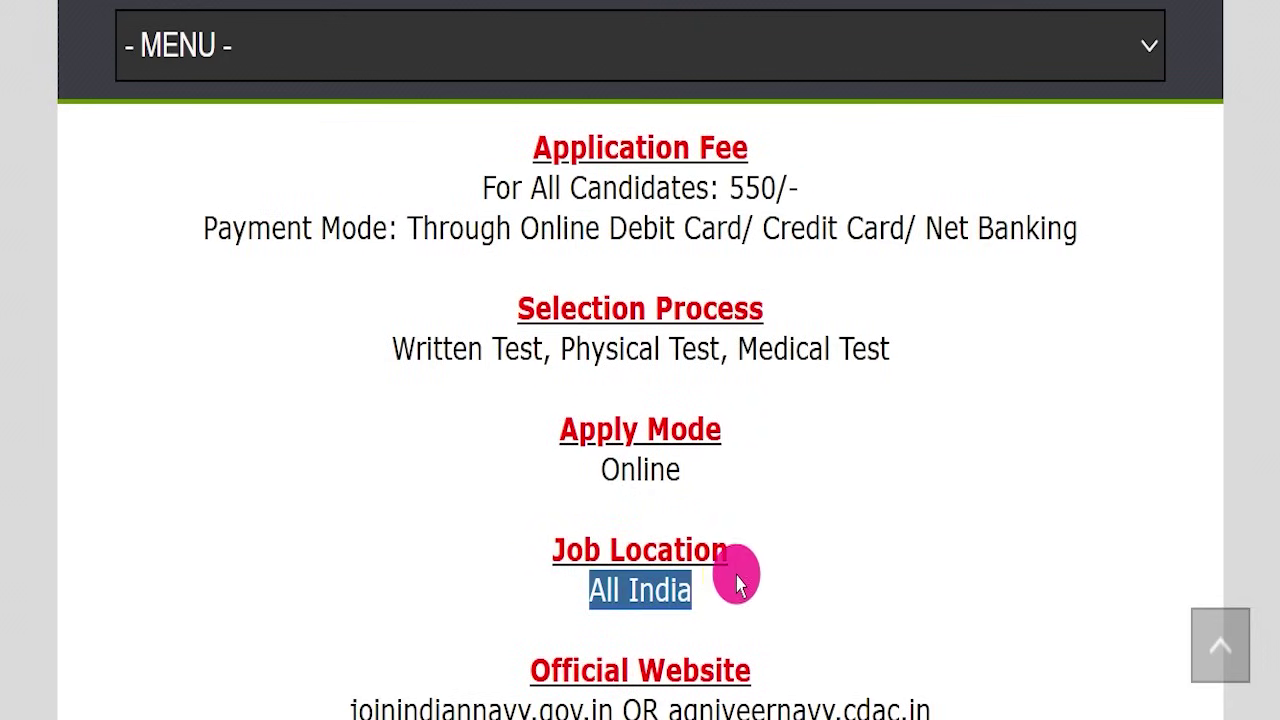
pyautogui.scroll(-2, 809, 491)
pyautogui.moveTo(666, 460); pyautogui.dragTo(991, 449)
pyautogui.click(1008, 470)
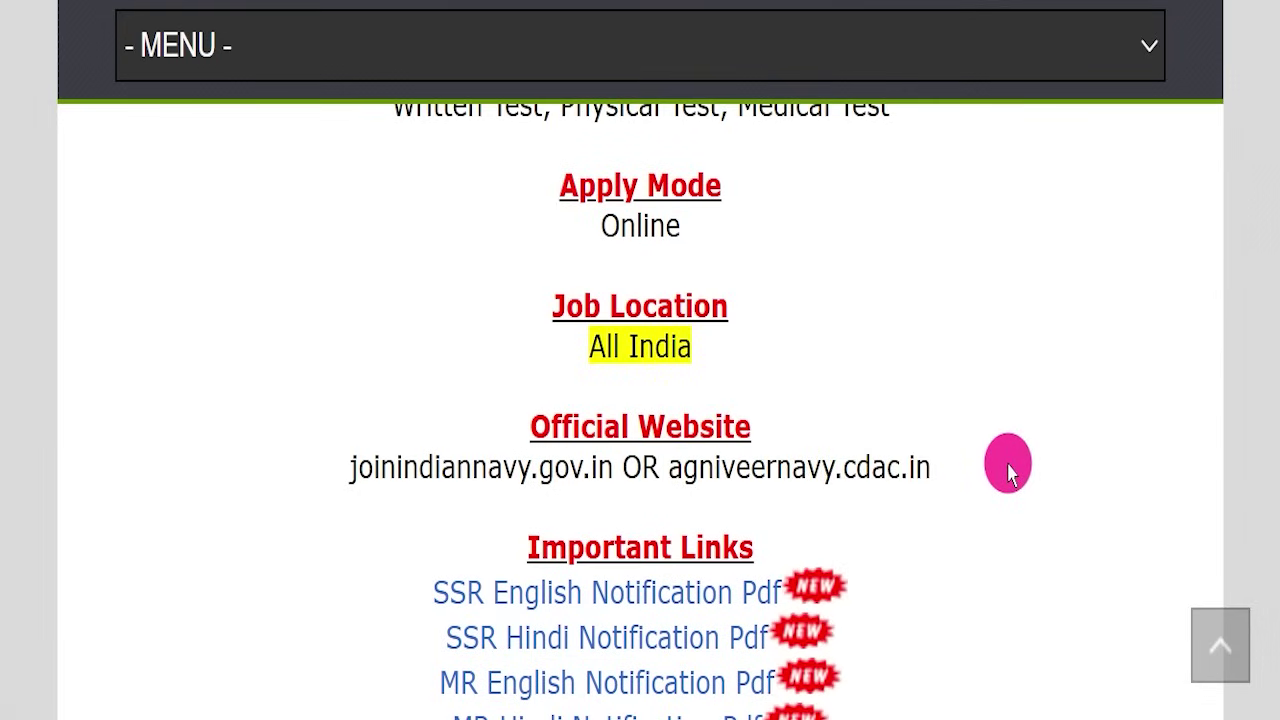
# Highlight the four SSR and MR notification PDF links under Important Links
pyautogui.scroll(-3, 1000, 450)
pyautogui.scroll(1, 950, 430)
pyautogui.moveTo(470, 298); pyautogui.dragTo(960, 594)
pyautogui.click(960, 445)
pyautogui.moveTo(325, 345); pyautogui.dragTo(909, 463)
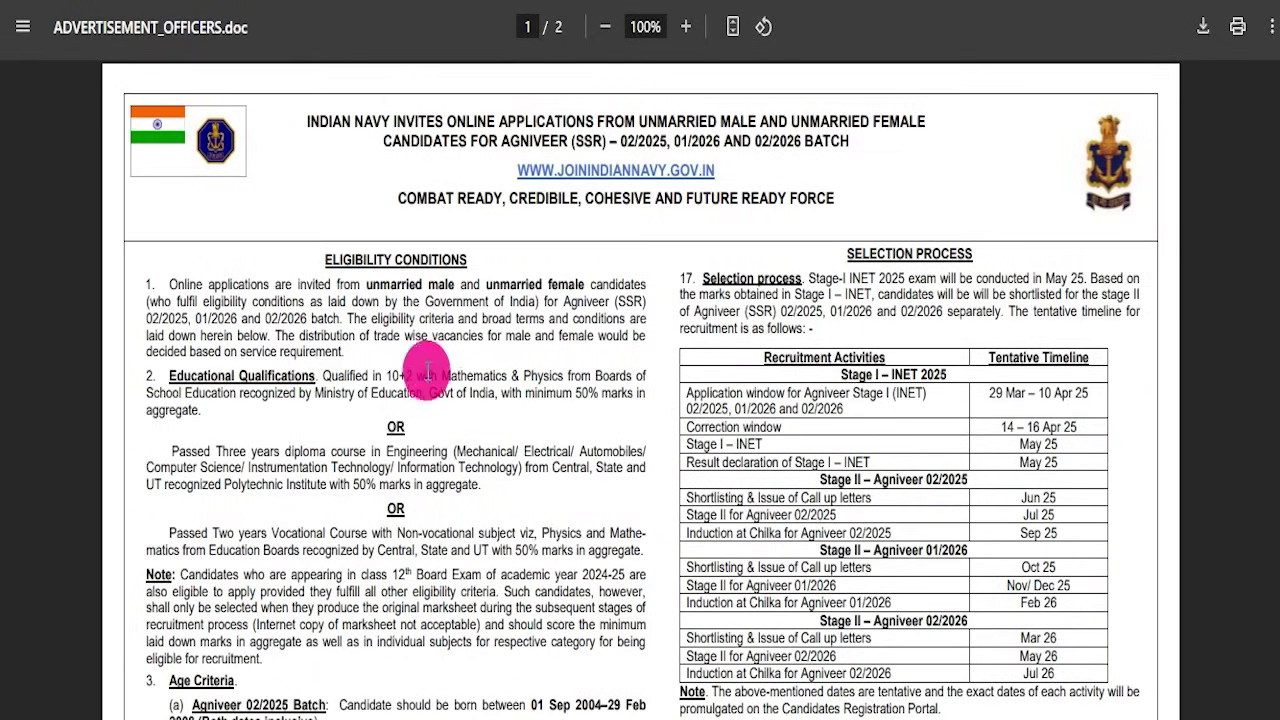
# Read through the Agniveer (SSR) notification PDF from start to end and go back to its top
pyautogui.scroll(-7, 429, 357)
pyautogui.scroll(-10, 452, 414)
pyautogui.scroll(20, 443, 323)
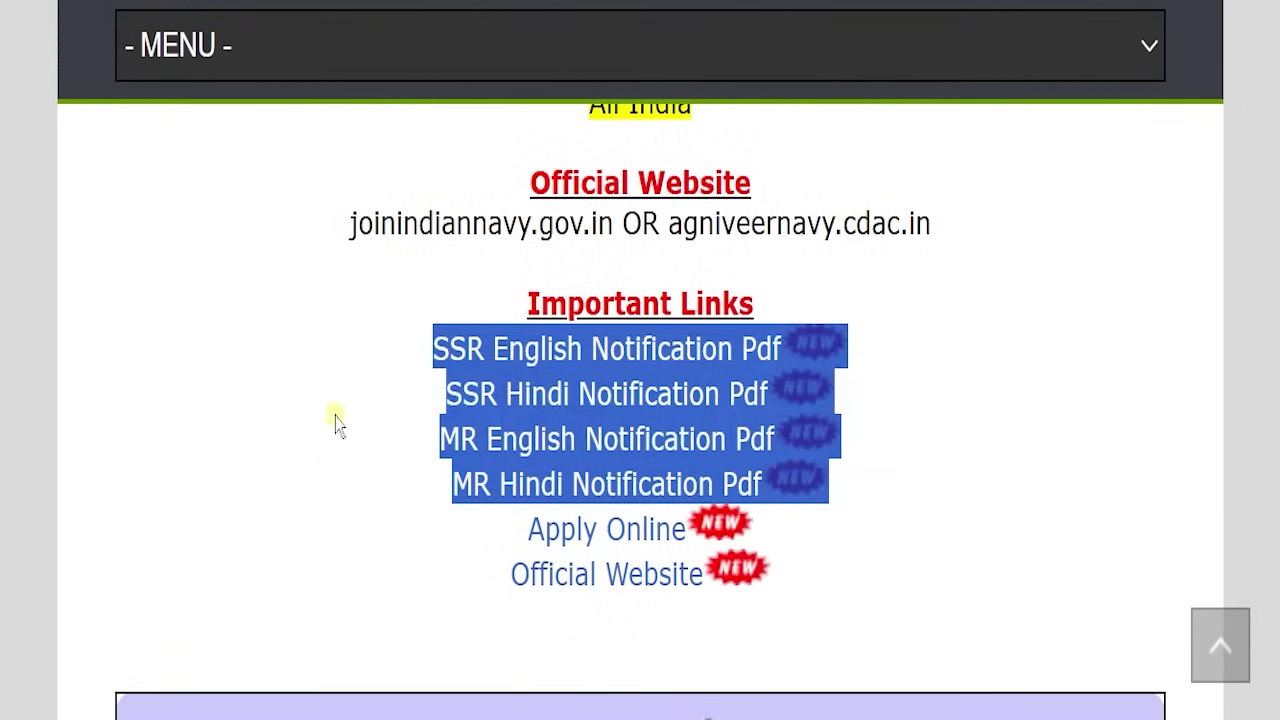
# Highlight the MR English notification link and the SSR Hindi notification link in the Important Links list
pyautogui.moveTo(400, 435); pyautogui.dragTo(765, 420)
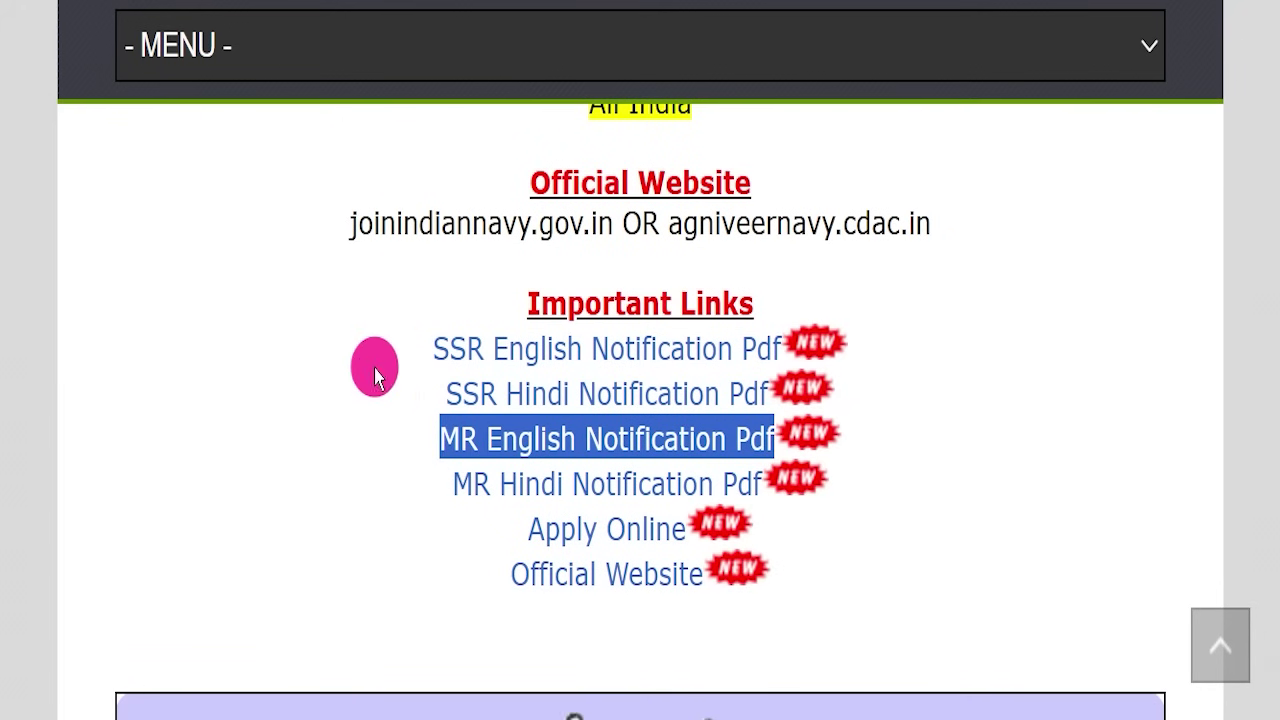
pyautogui.moveTo(444, 392); pyautogui.dragTo(674, 392)
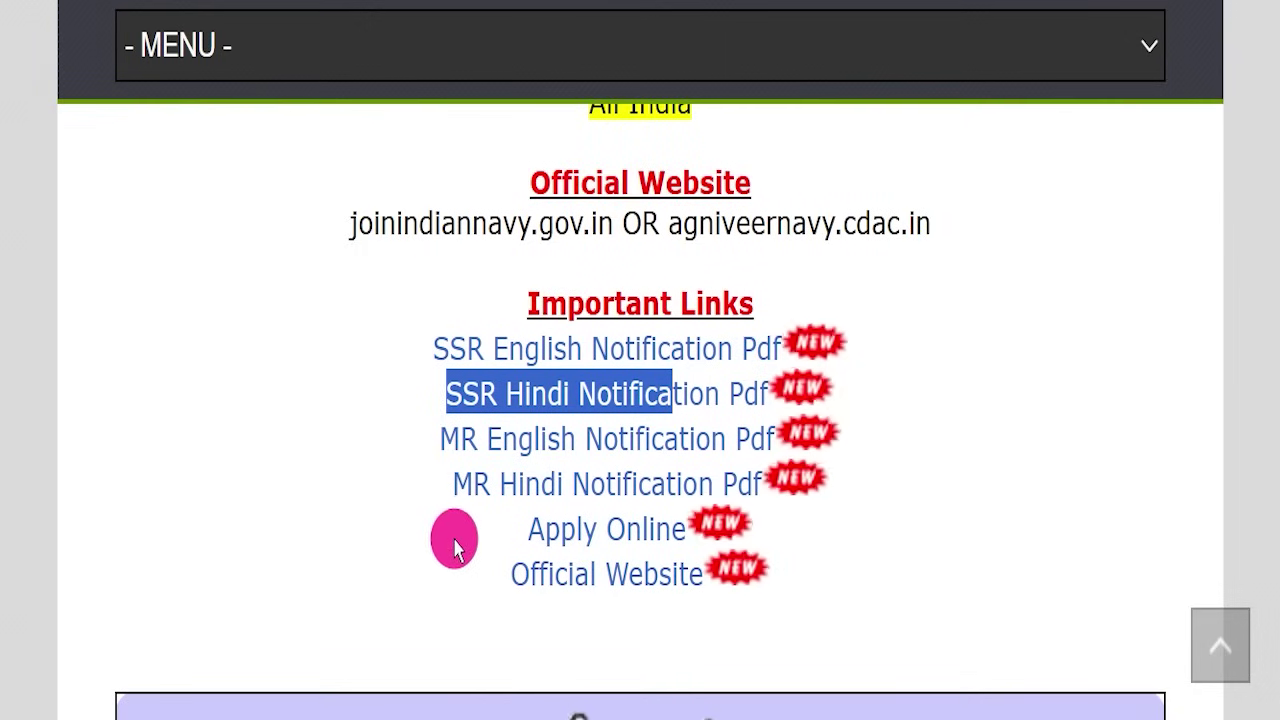
# Open the Apply Online link under Important Links and look over the Agniveer Navy application home page
pyautogui.click(456, 598)
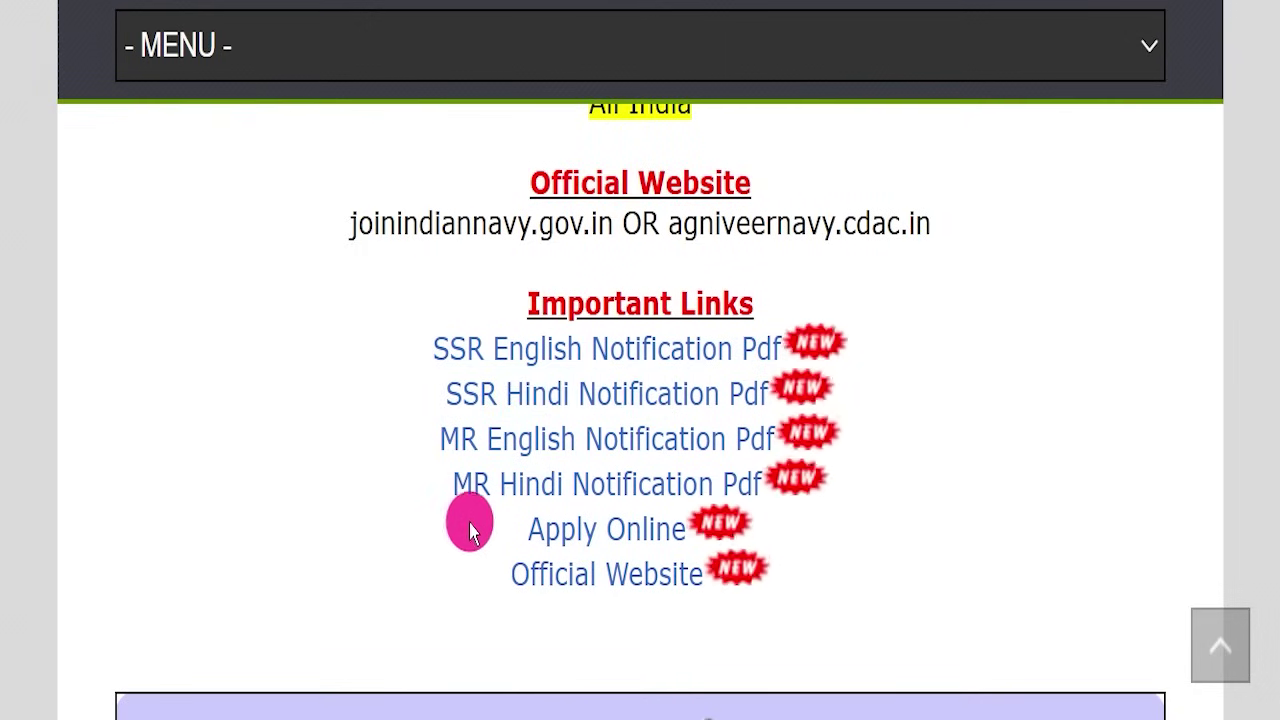
pyautogui.moveTo(469, 520); pyautogui.dragTo(720, 530)
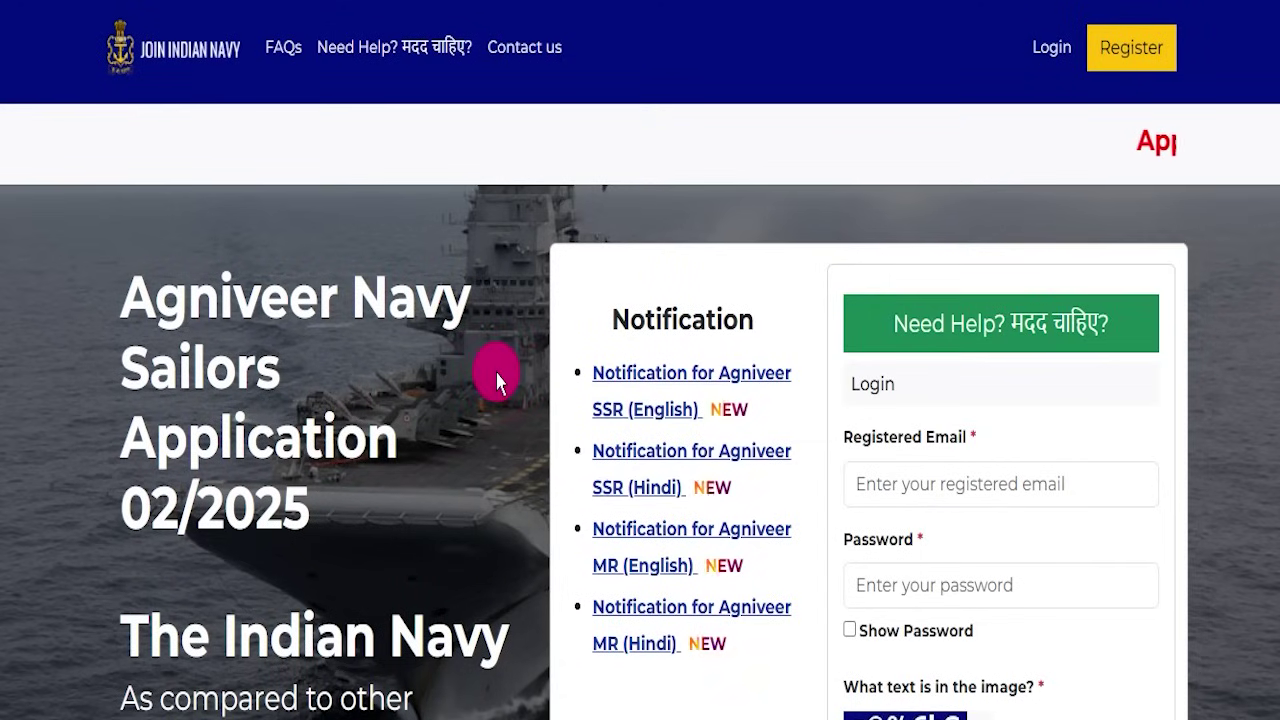
pyautogui.scroll(-5, 504, 390)
pyautogui.scroll(5, 504, 392)
pyautogui.scroll(-1, 504, 390)
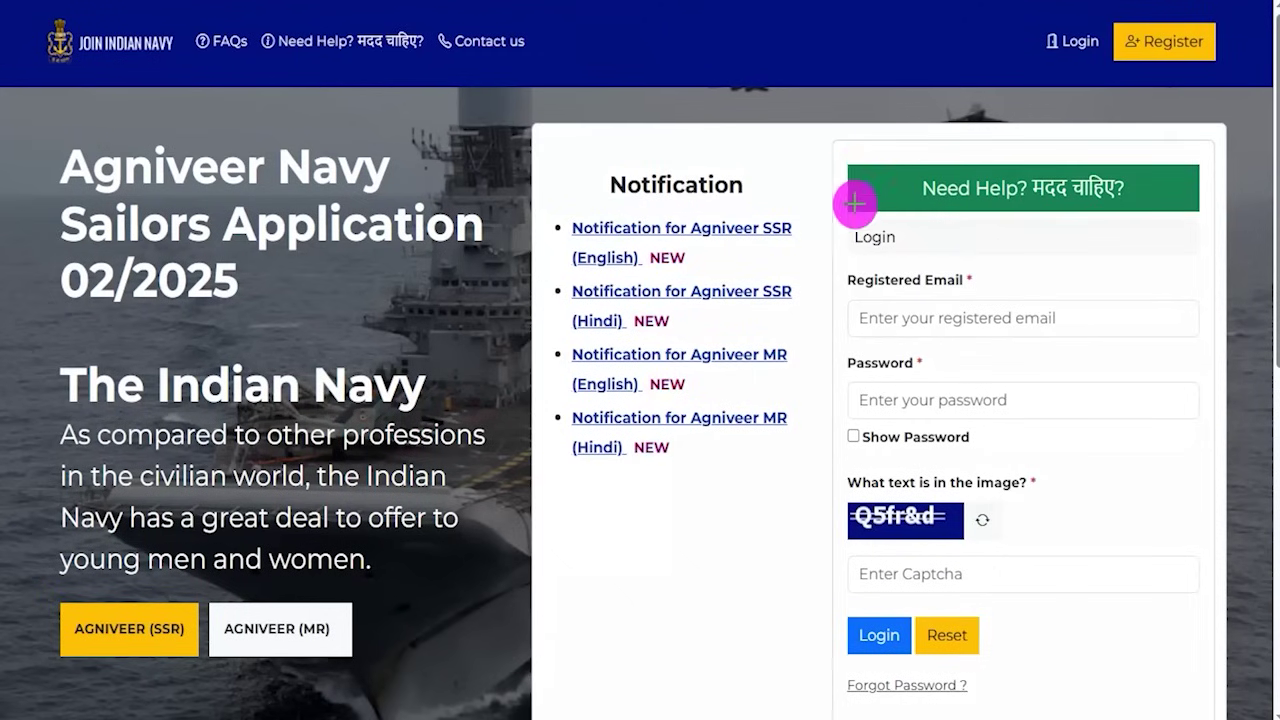
# Outline the login form, mark its email, password, captcha and Login items with pen strokes, and clear the annotations
pyautogui.moveTo(814, 130)
pyautogui.mouseDown()
pyautogui.moveTo(920, 166)
pyautogui.moveTo(1223, 394)
pyautogui.moveTo(1224, 710)
pyautogui.mouseUp()
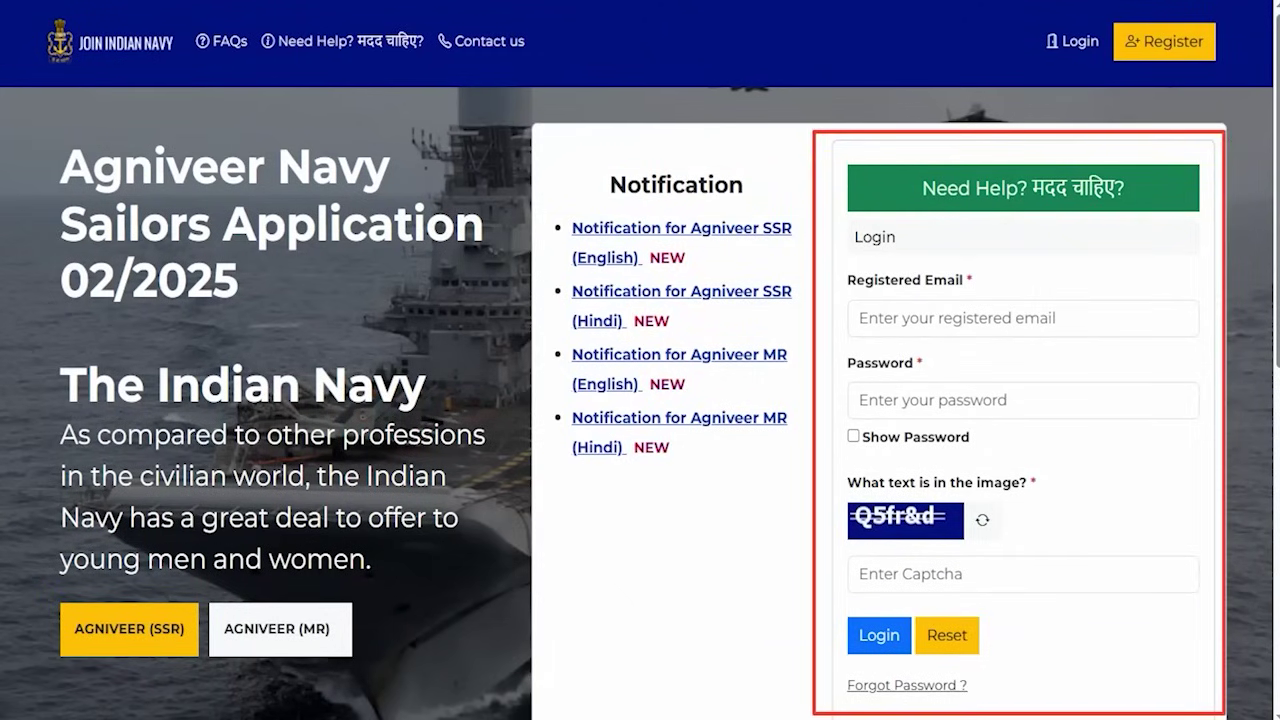
pyautogui.moveTo(1064, 321); pyautogui.dragTo(1128, 280)
pyautogui.moveTo(1076, 410); pyautogui.dragTo(1120, 357)
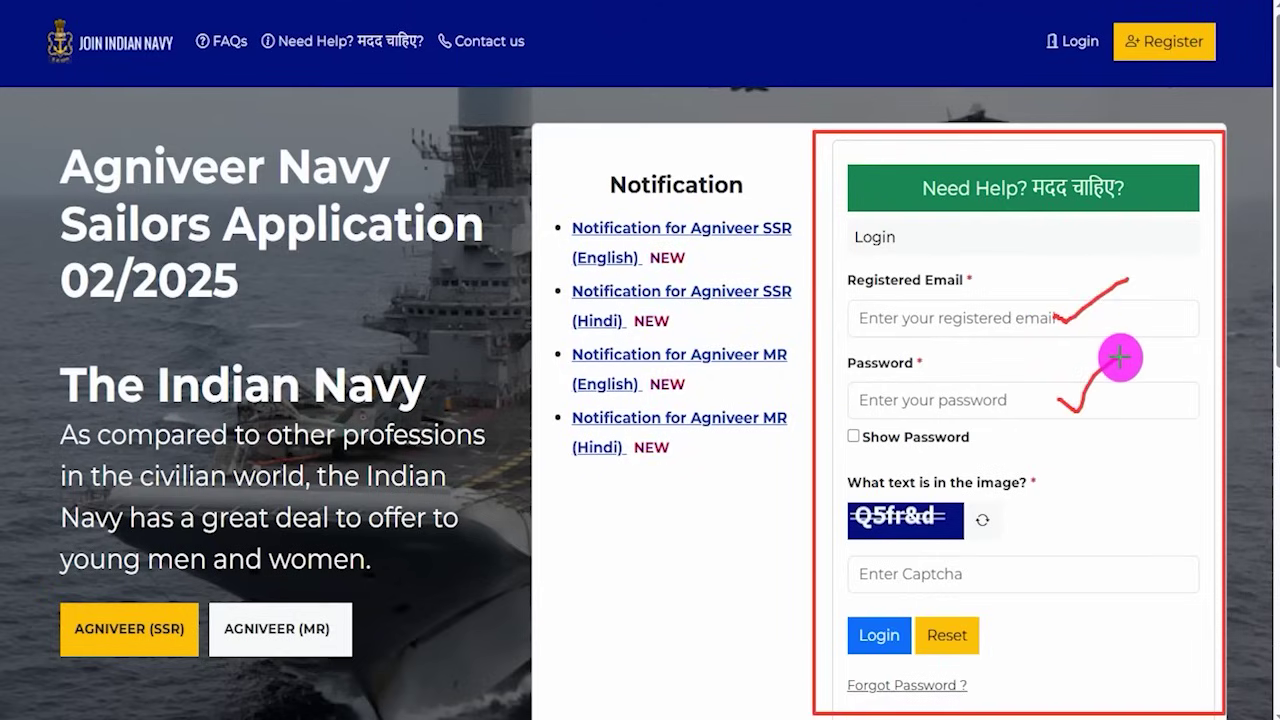
pyautogui.moveTo(866, 531); pyautogui.dragTo(955, 531)
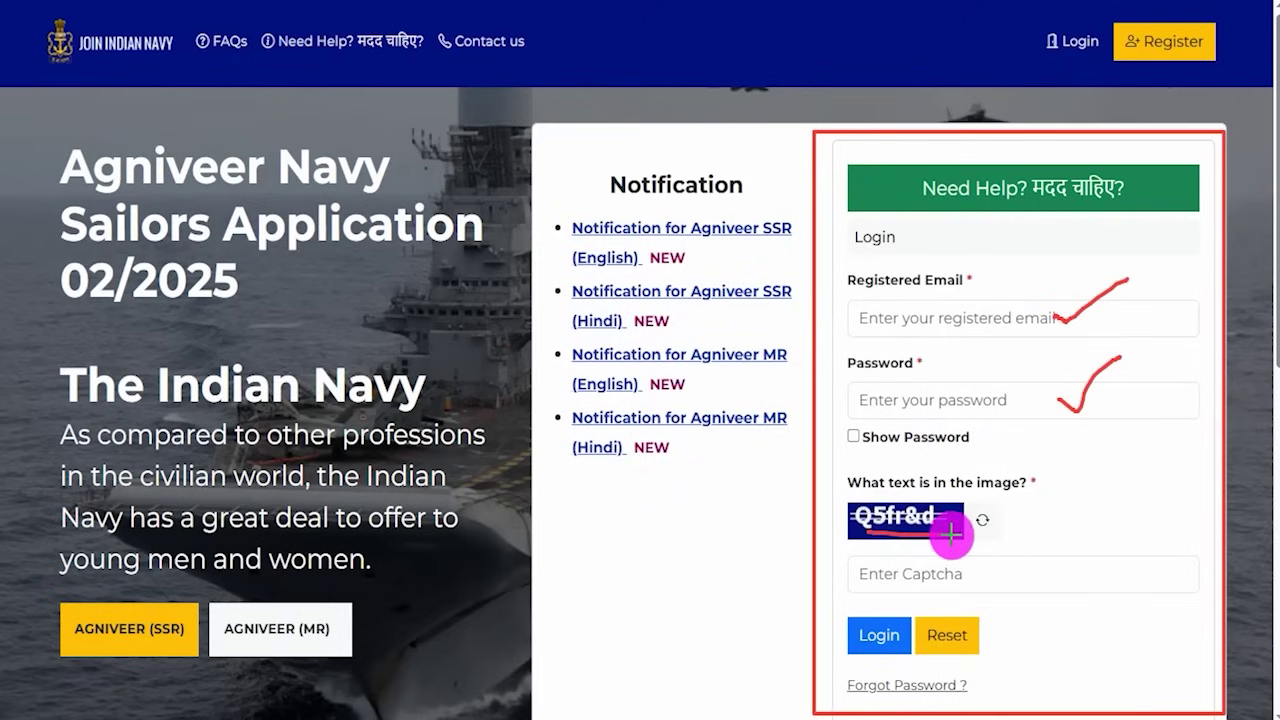
pyautogui.moveTo(995, 572); pyautogui.dragTo(1138, 490)
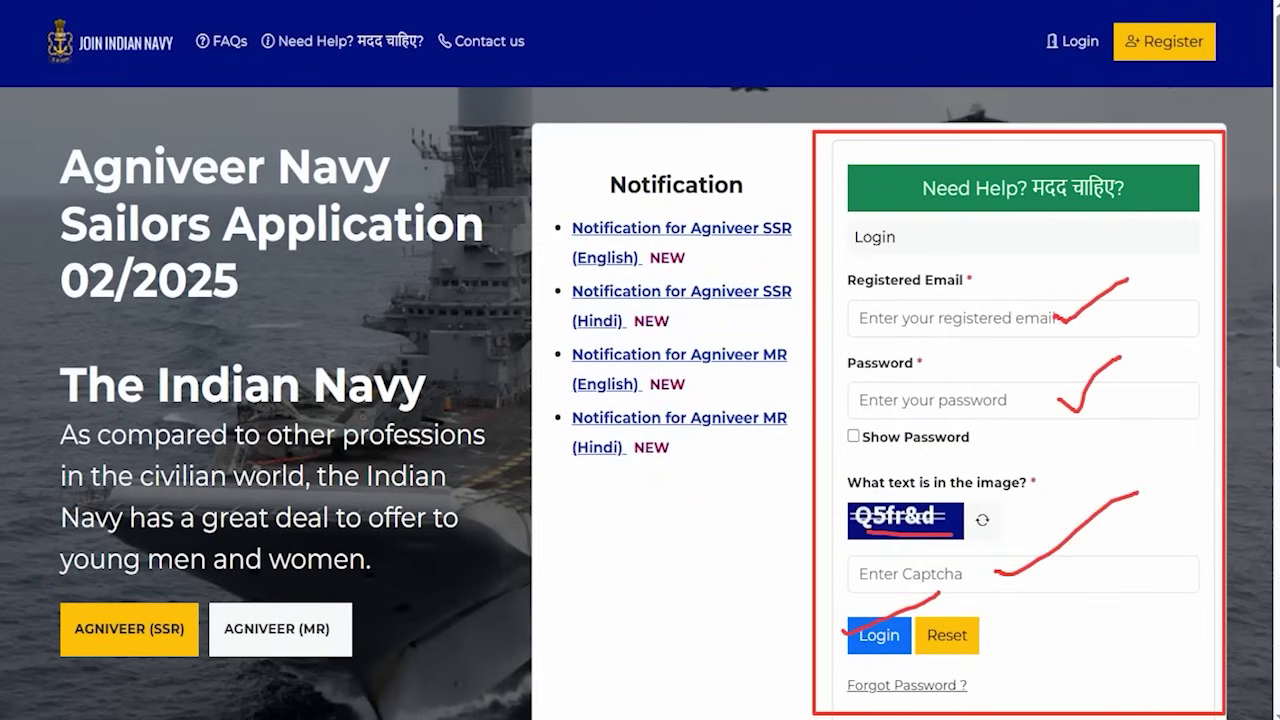
pyautogui.press('Escape')
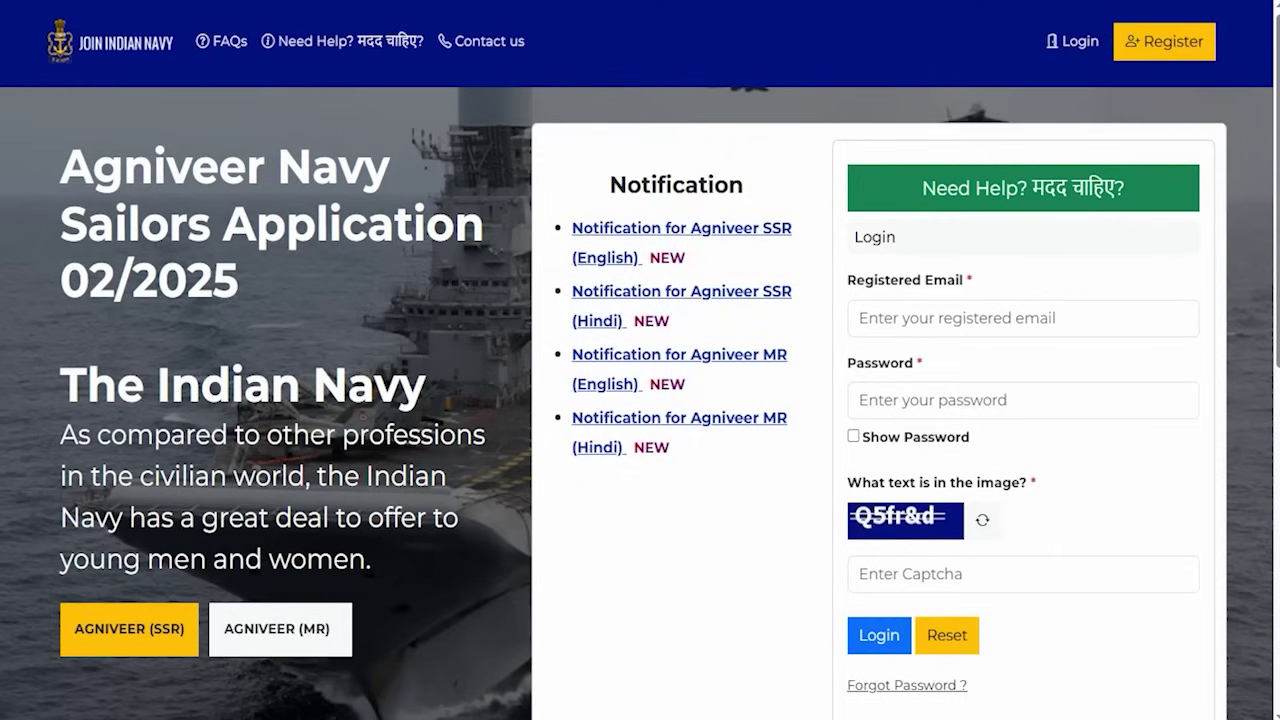
# Open the new candidate registration form and mark its email, mobile number and name fields with pen ticks
pyautogui.click(1178, 42)
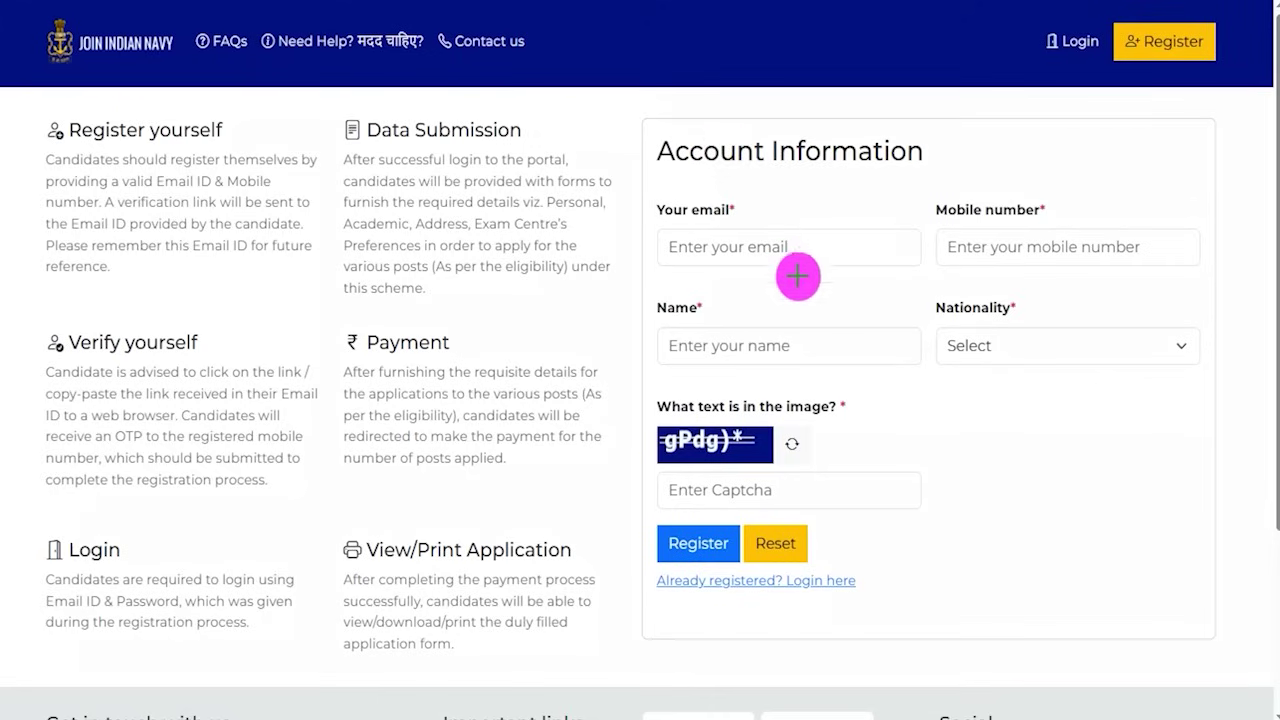
pyautogui.moveTo(823, 242); pyautogui.dragTo(877, 190)
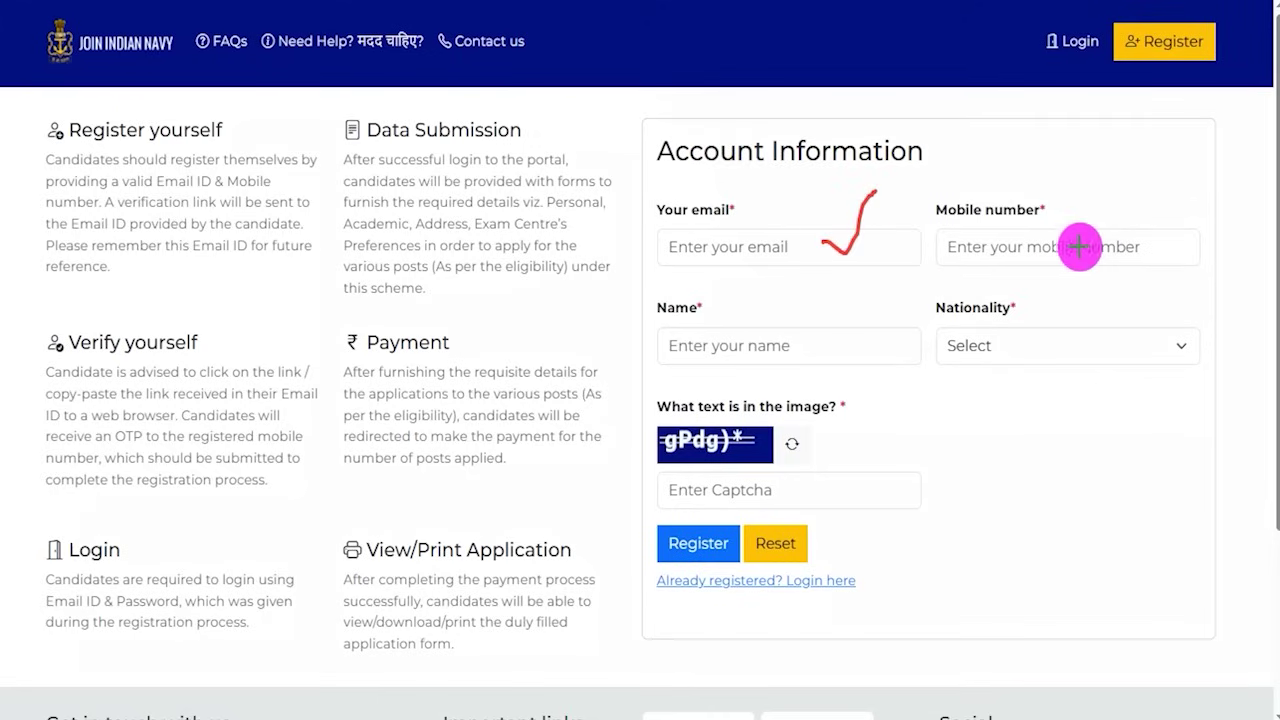
pyautogui.moveTo(1089, 244); pyautogui.dragTo(1151, 193)
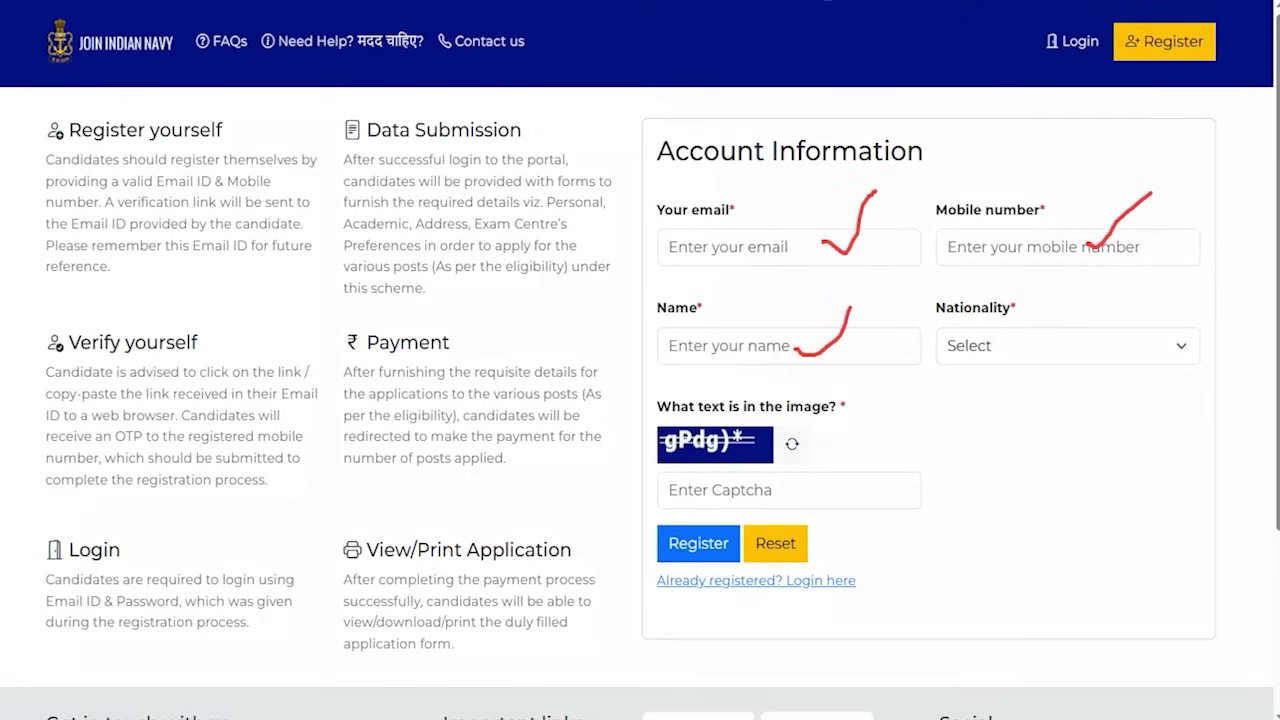
# Set the nationality to Indian and mark the captcha image and its entry field with pen strokes
pyautogui.click(957, 358)
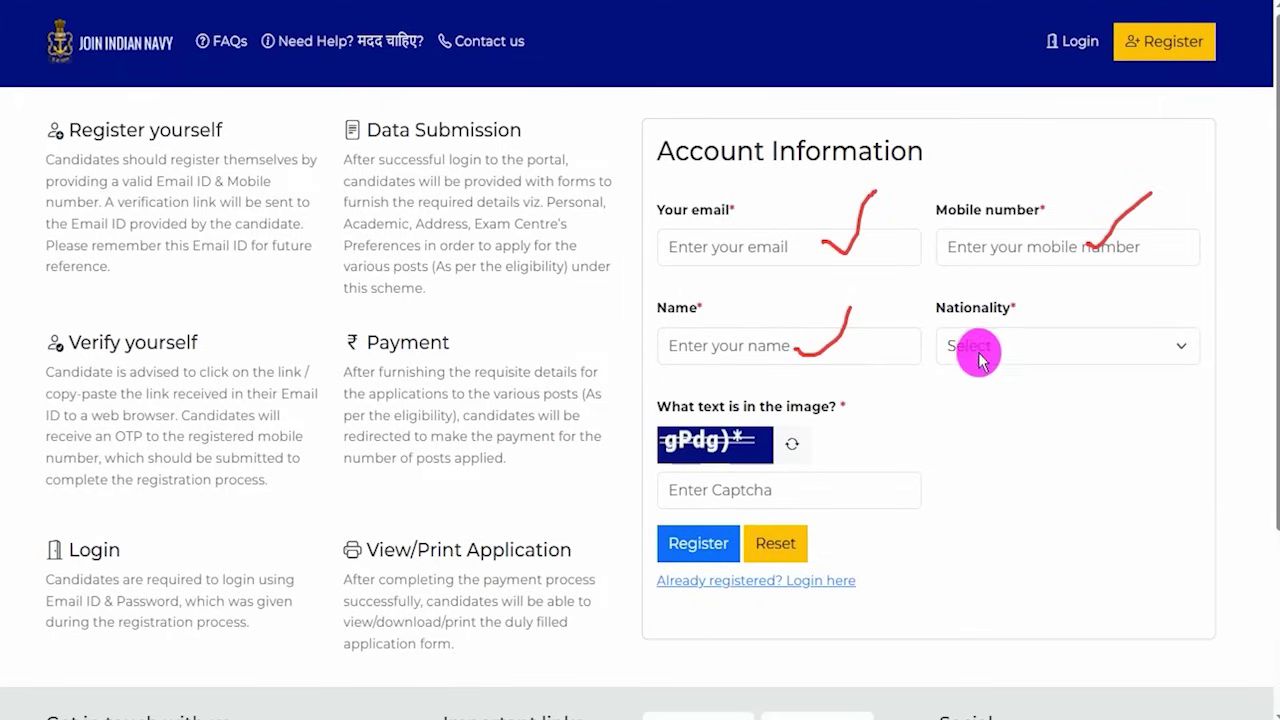
pyautogui.click(980, 407)
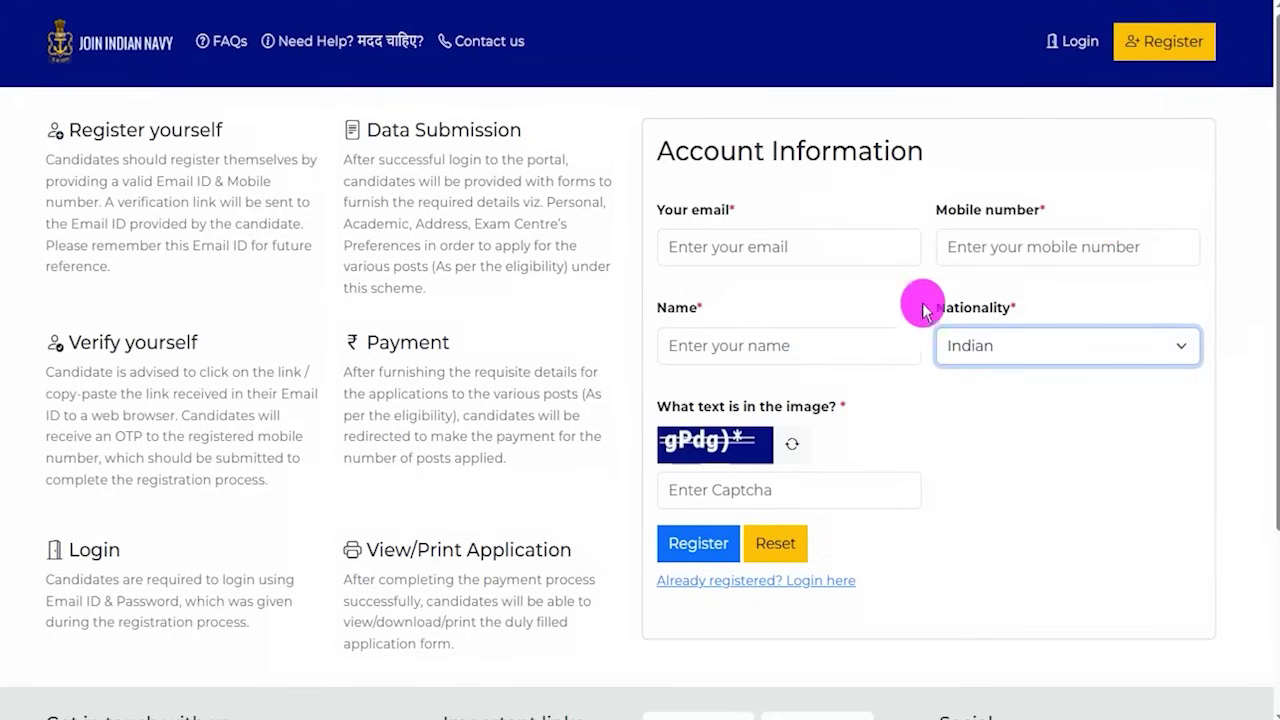
pyautogui.hotkey('ctrl', 'z')
pyautogui.moveTo(766, 461); pyautogui.dragTo(795, 449)
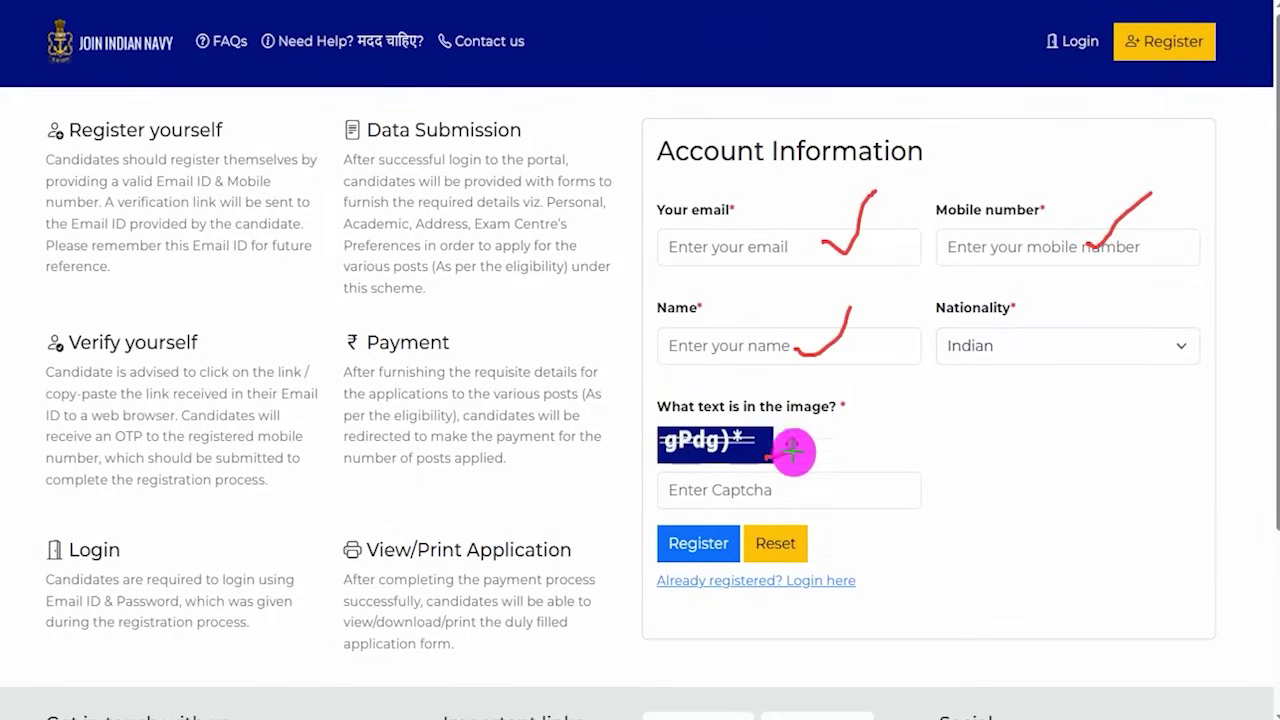
pyautogui.moveTo(848, 494); pyautogui.dragTo(908, 443)
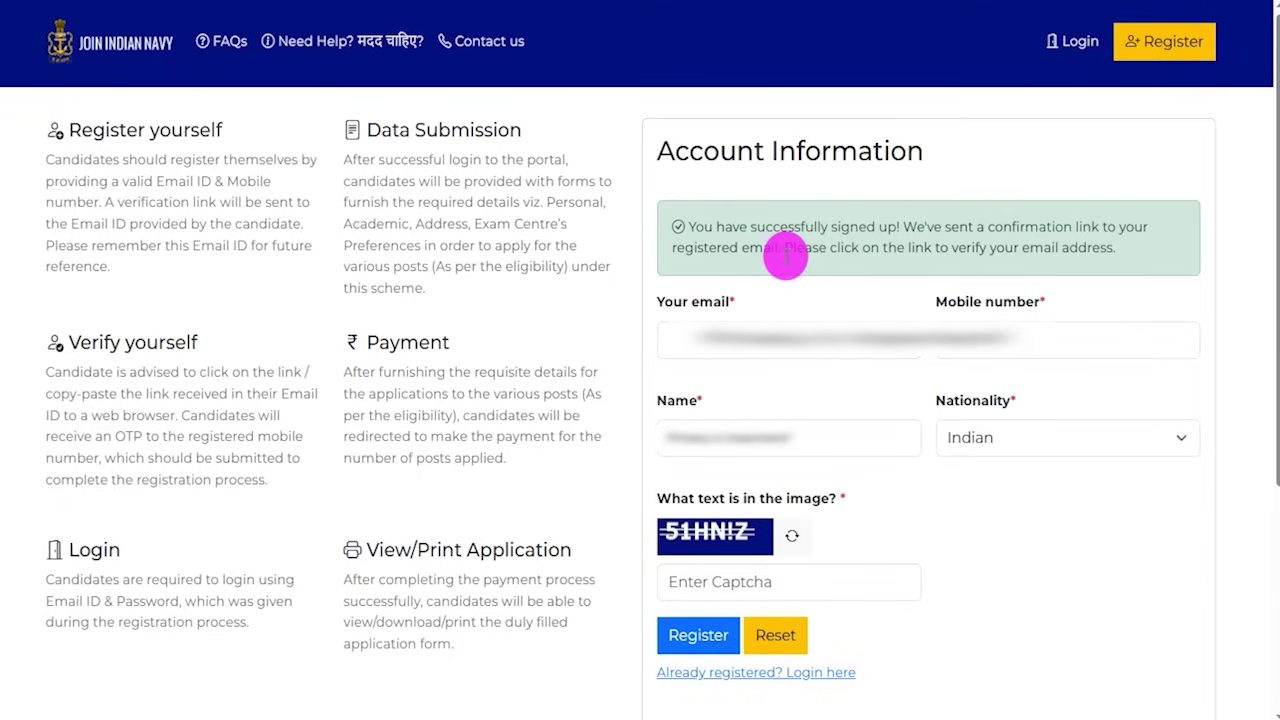
# Highlight the sign-up message's wording about the confirmation link and the request to verify the email address
pyautogui.moveTo(993, 227); pyautogui.dragTo(1073, 227)
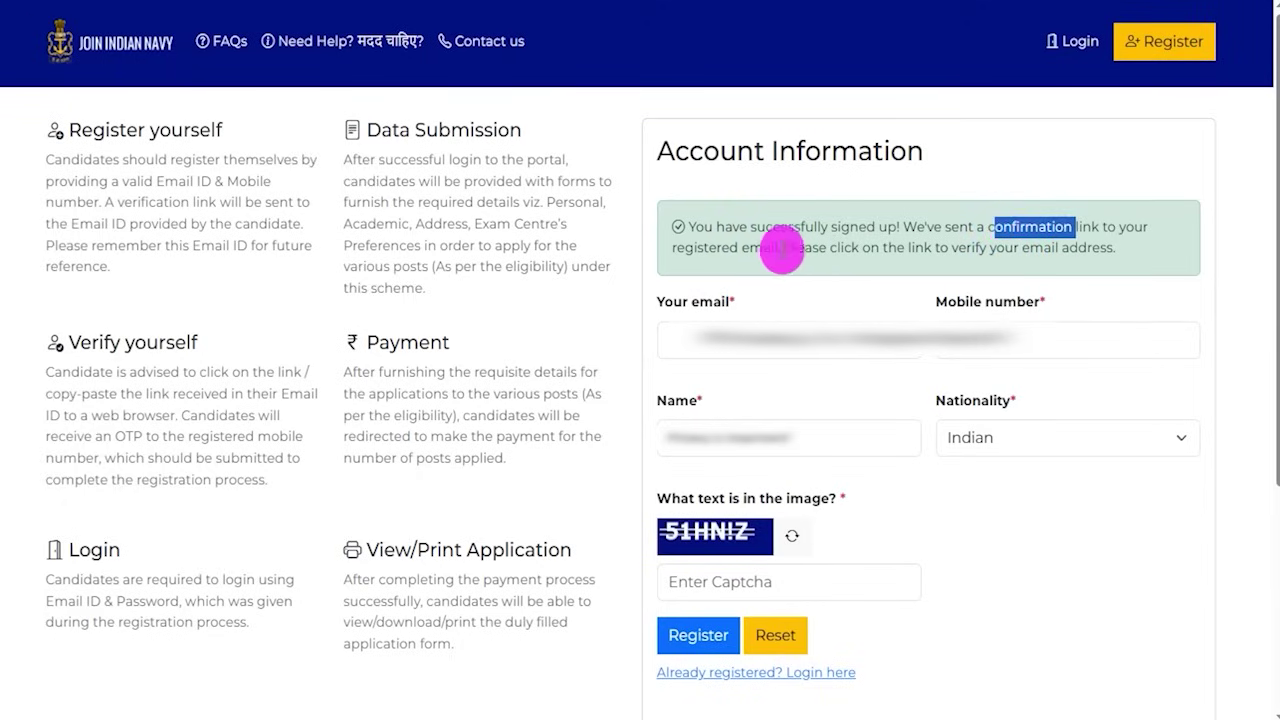
pyautogui.moveTo(786, 247); pyautogui.dragTo(955, 247)
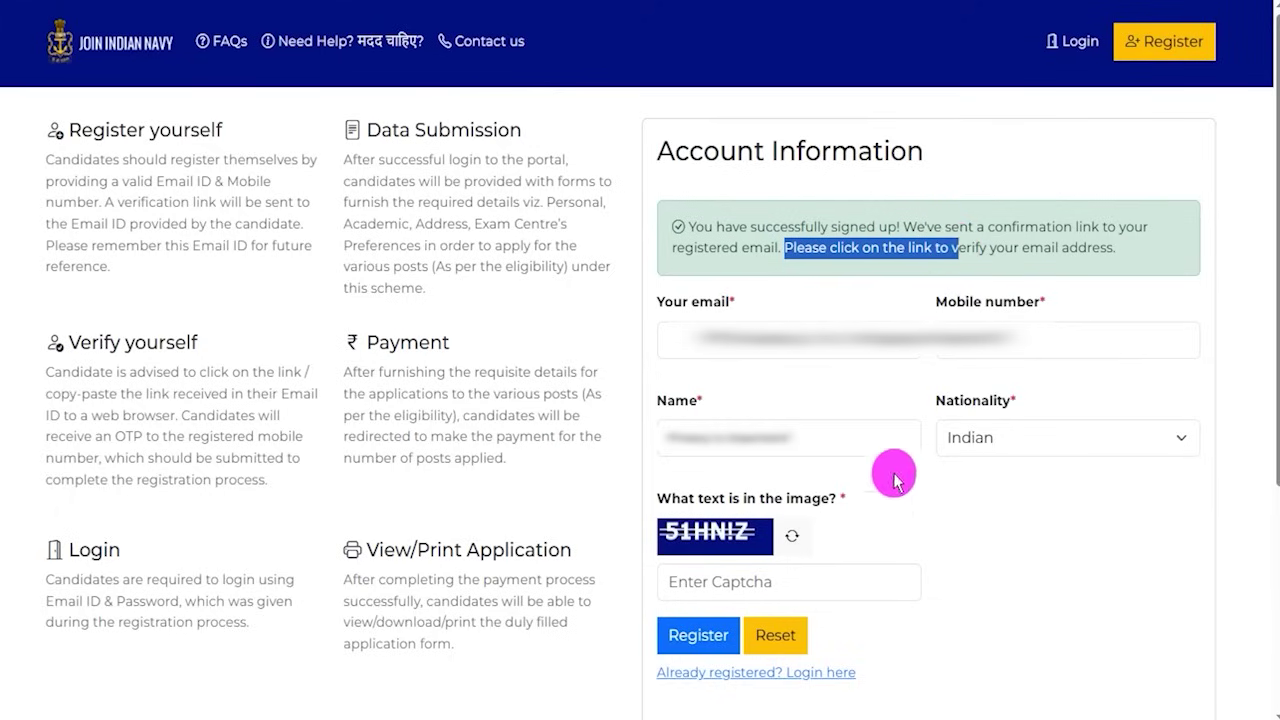
pyautogui.click(977, 560)
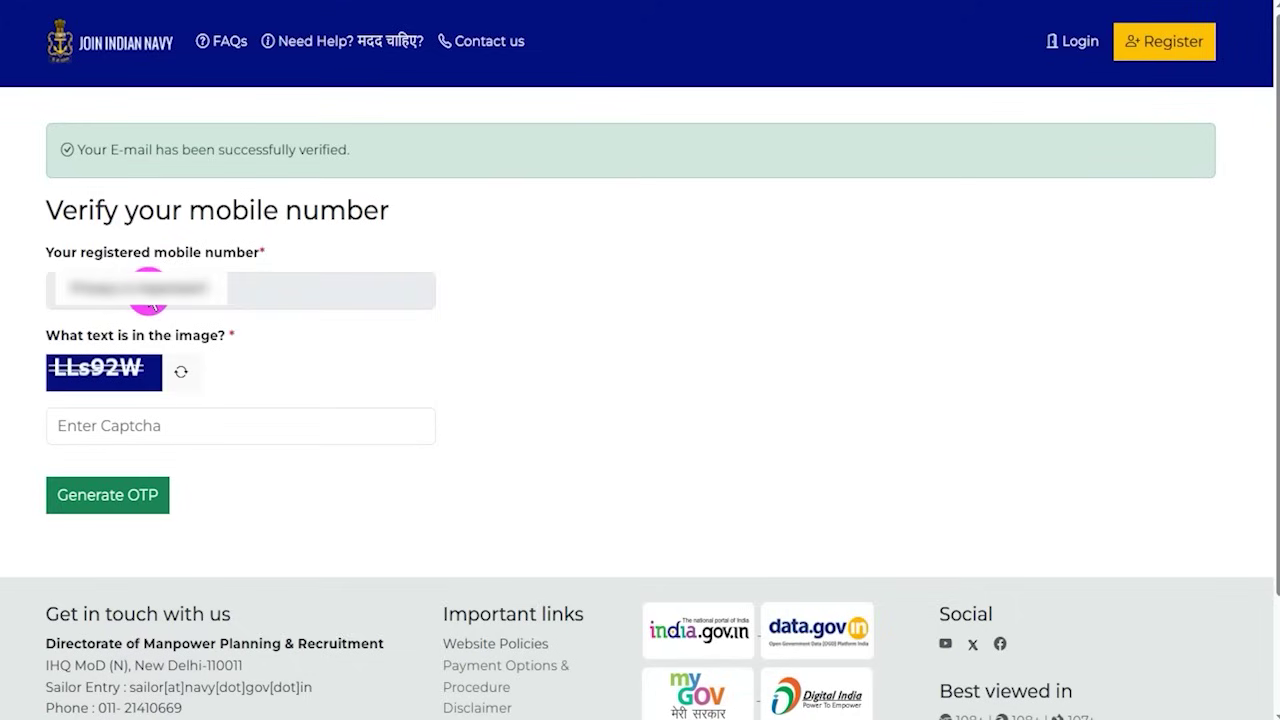
# Go through the captcha and OTP generation for mobile number verification and select the six-digit OTP field
pyautogui.click(120, 424)
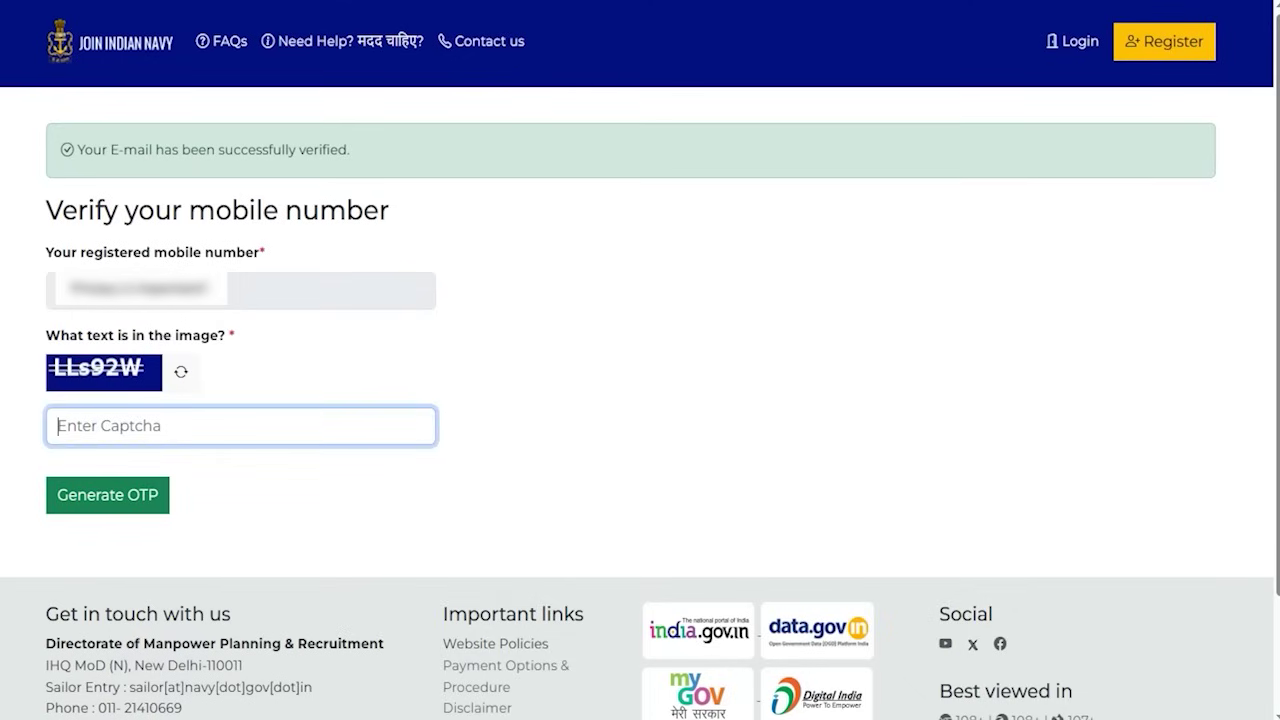
pyautogui.moveTo(434, 487); pyautogui.dragTo(182, 496)
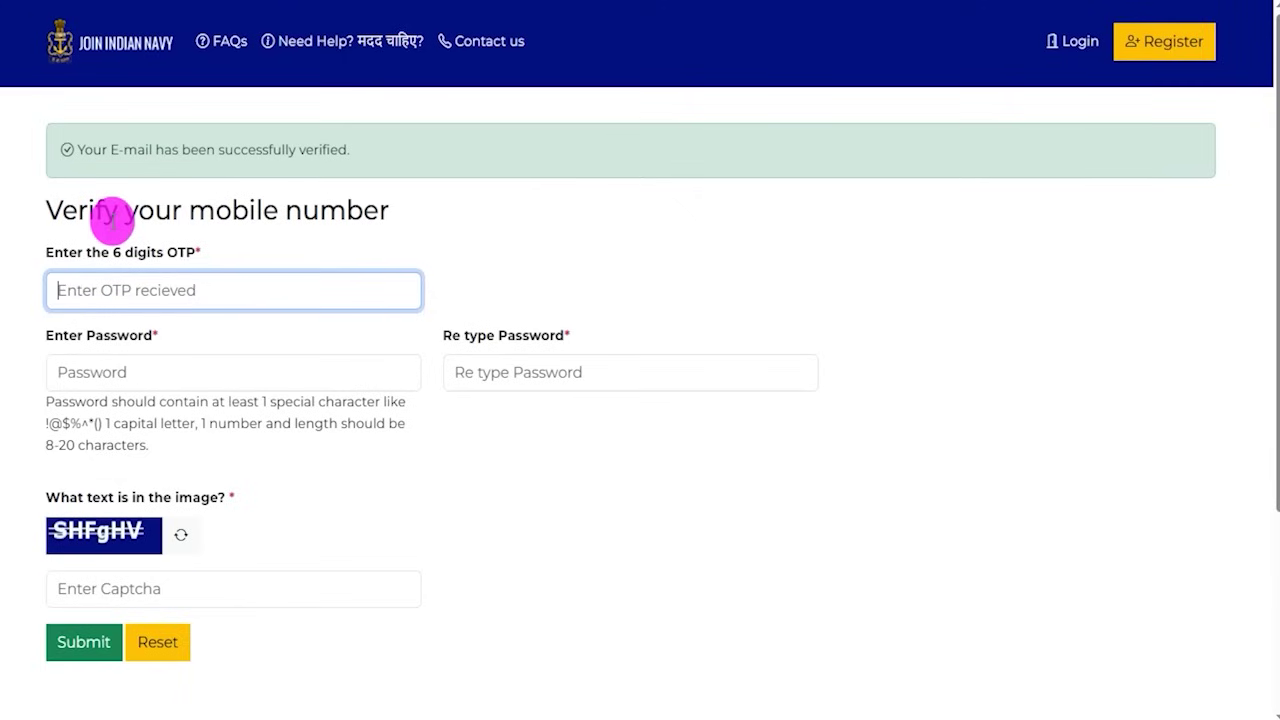
pyautogui.moveTo(57, 209); pyautogui.dragTo(194, 291)
pyautogui.click(197, 289)
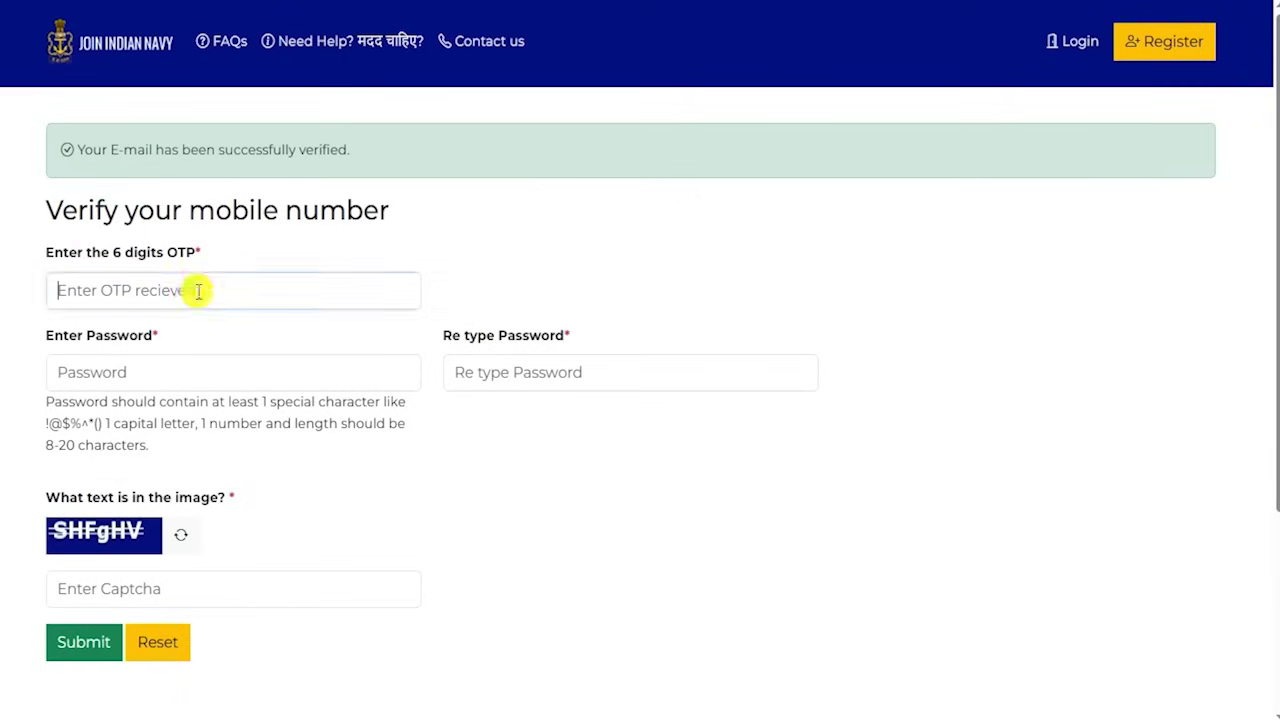
# Highlight the 8-20 character password rule, show a sample password in Notepad, and return to the Re type Password field
pyautogui.click(192, 371)
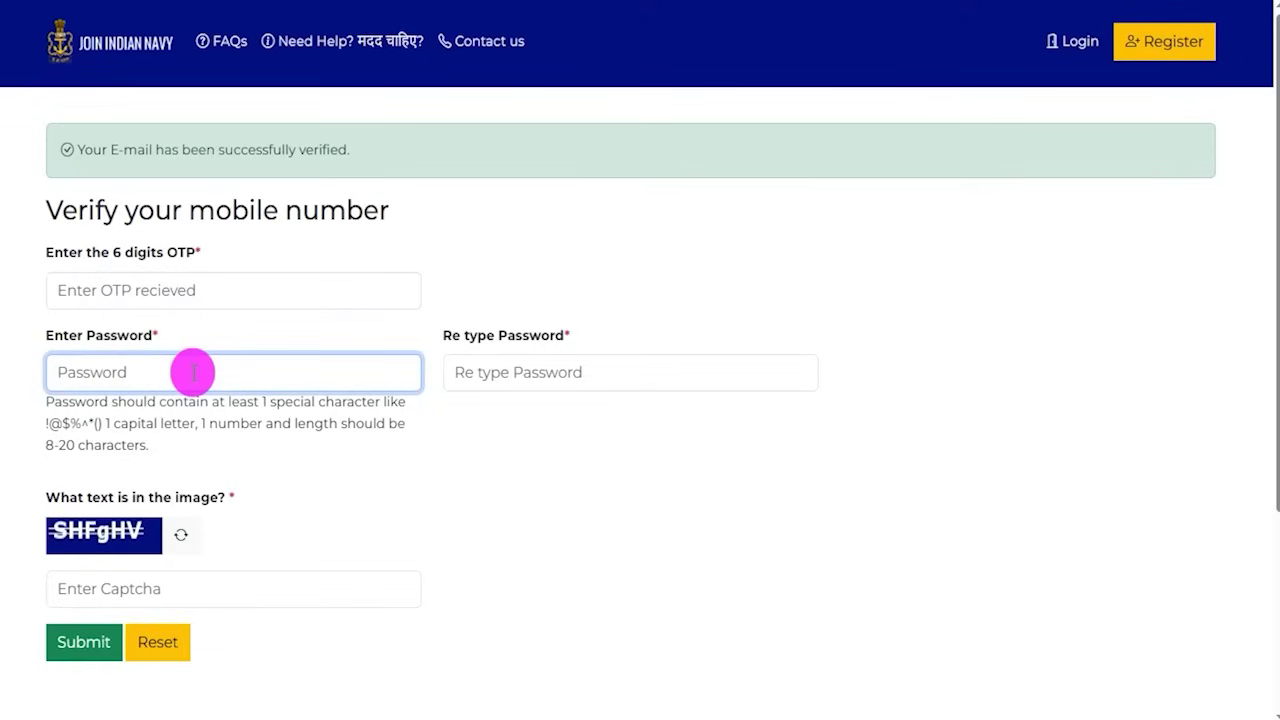
pyautogui.moveTo(47, 445); pyautogui.dragTo(134, 444)
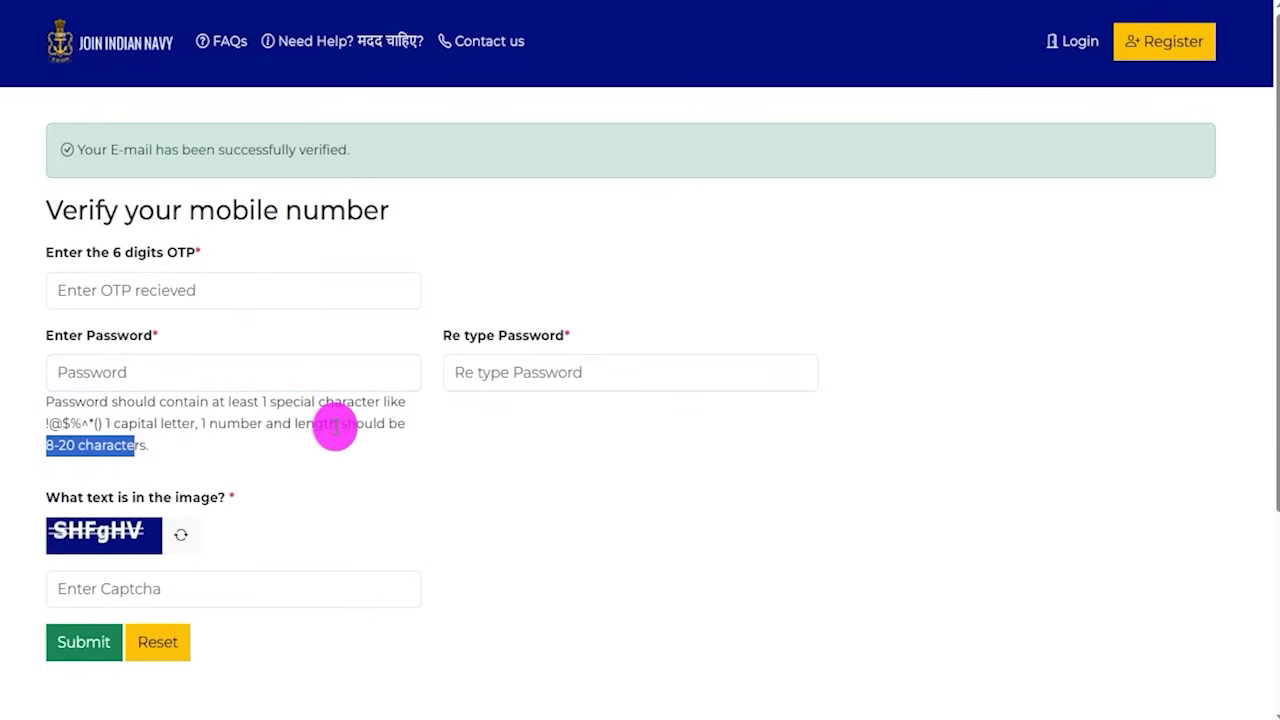
pyautogui.hotkey('alt', 'Tab')
pyautogui.moveTo(465, 478); pyautogui.dragTo(731, 471)
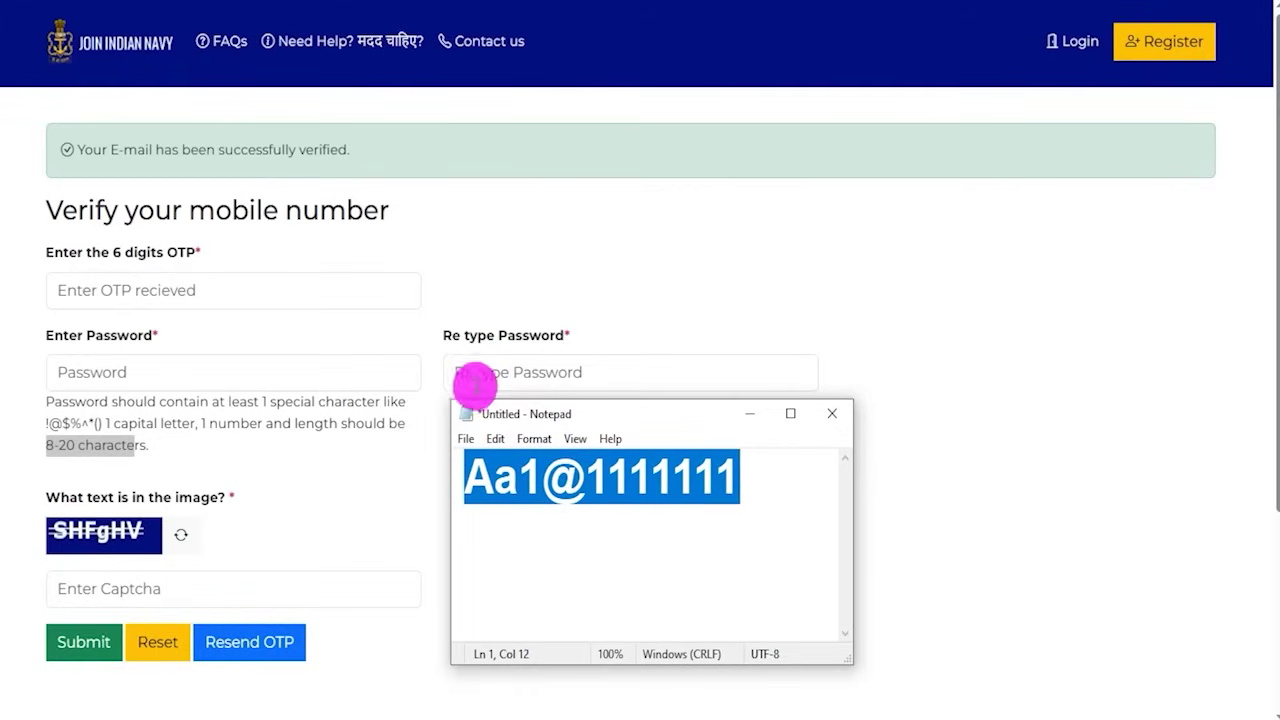
pyautogui.click(491, 372)
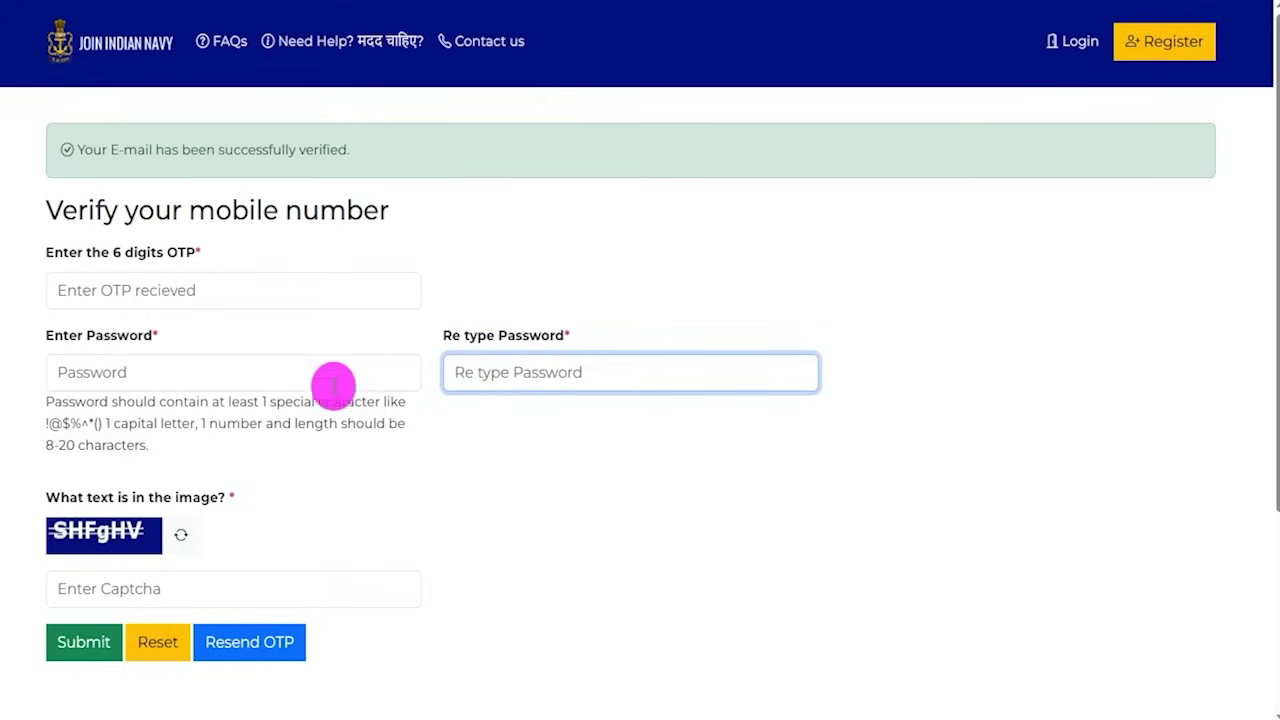
# Mark the captcha image, its entry field and the Submit option on the mobile verification form with pen strokes
pyautogui.click(526, 2)
pyautogui.moveTo(167, 523); pyautogui.dragTo(240, 522)
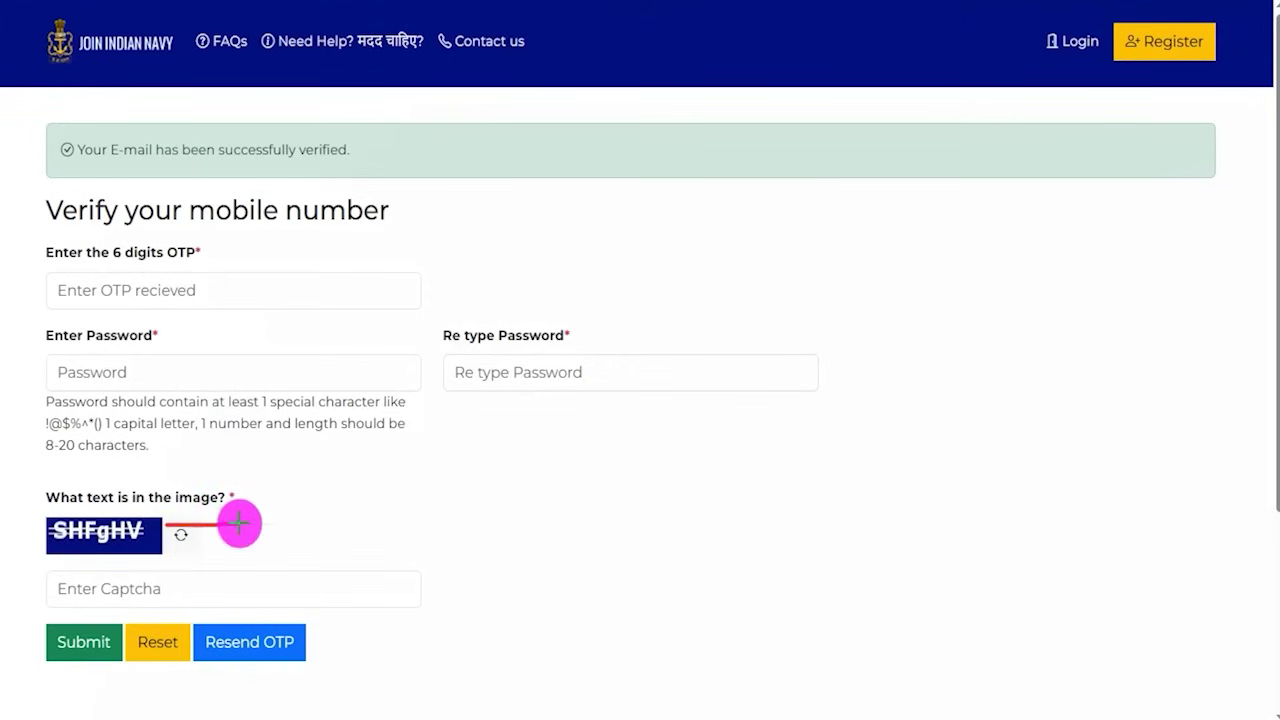
pyautogui.moveTo(293, 593); pyautogui.dragTo(425, 546)
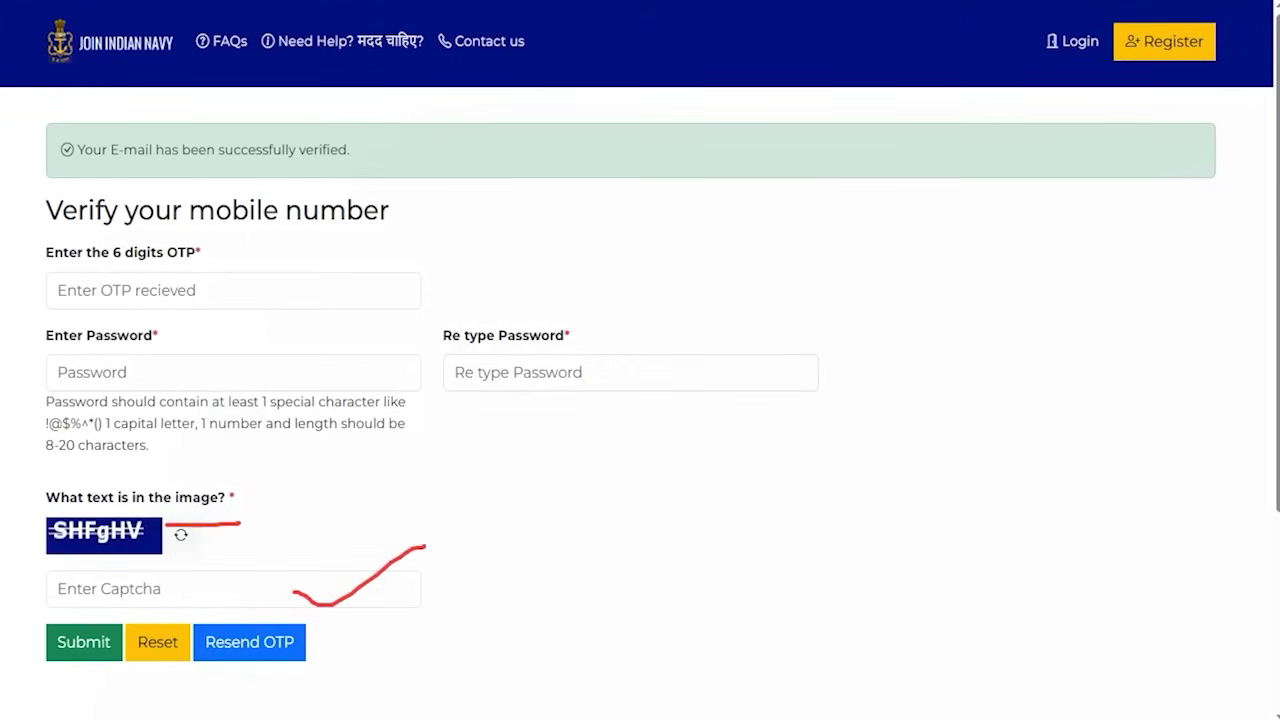
pyautogui.moveTo(45, 632)
pyautogui.mouseDown()
pyautogui.moveTo(31, 611)
pyautogui.moveTo(100, 612)
pyautogui.moveTo(121, 628)
pyautogui.moveTo(126, 669)
pyautogui.mouseUp()
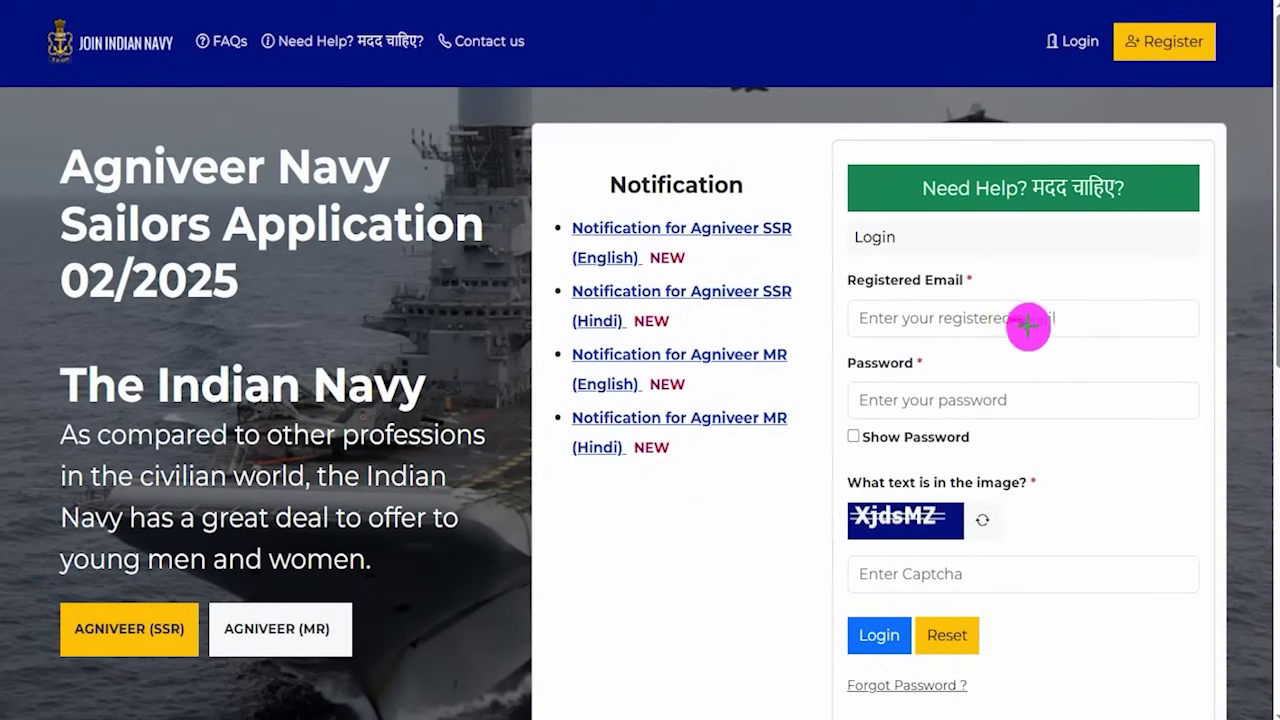
# Mark the registered email, password, captcha and Login items of the login form with pen strokes
pyautogui.moveTo(1012, 321); pyautogui.dragTo(1073, 286)
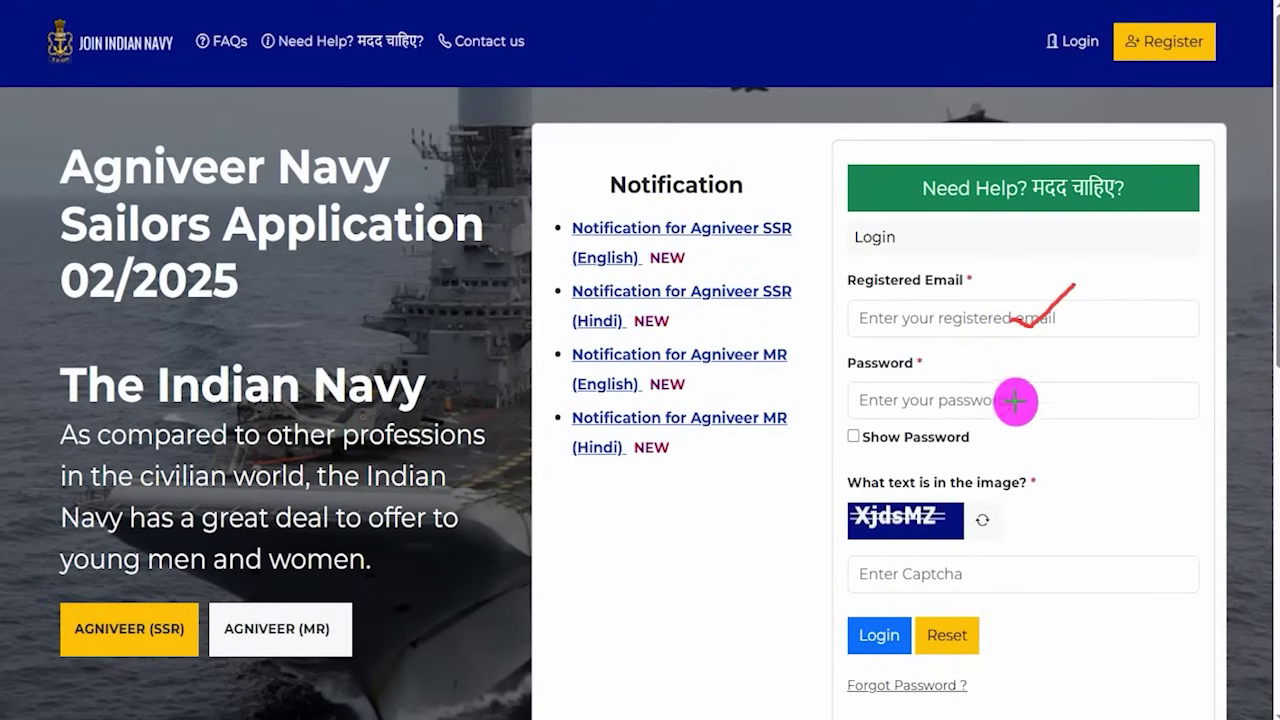
pyautogui.moveTo(1014, 403); pyautogui.dragTo(1084, 351)
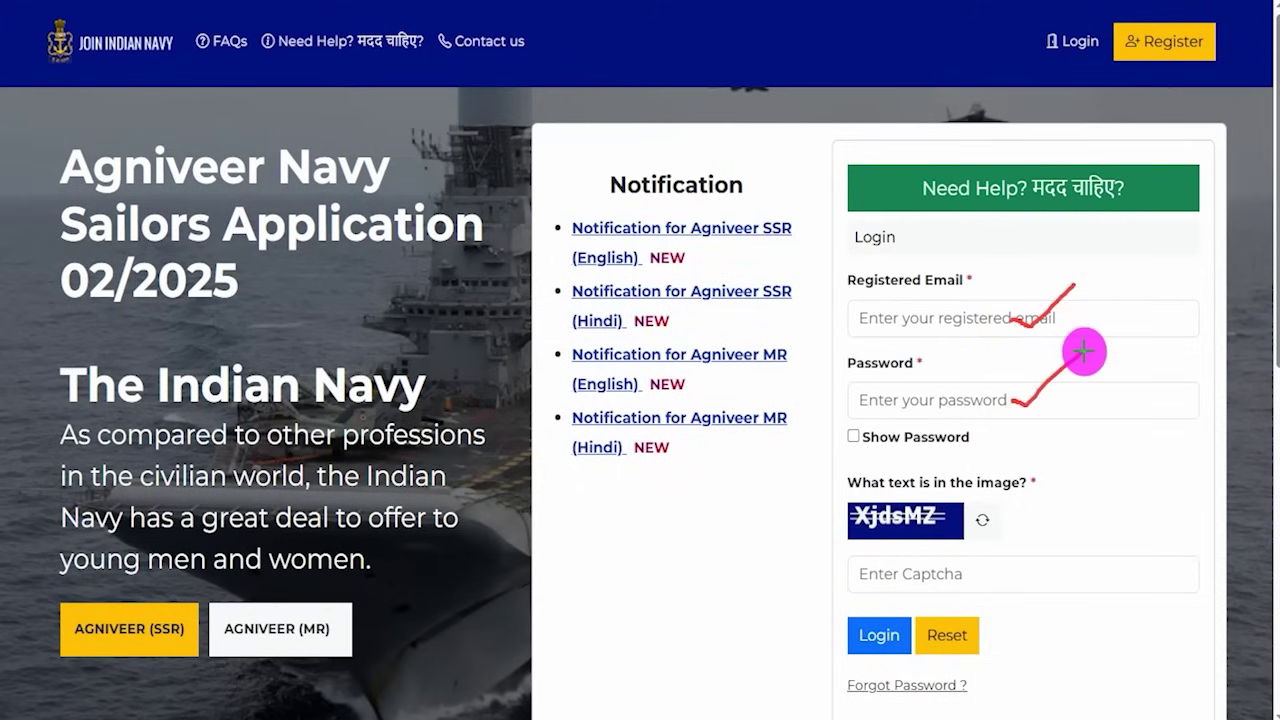
pyautogui.moveTo(883, 533)
pyautogui.mouseDown()
pyautogui.moveTo(1069, 523)
pyautogui.moveTo(1108, 487)
pyautogui.mouseUp()
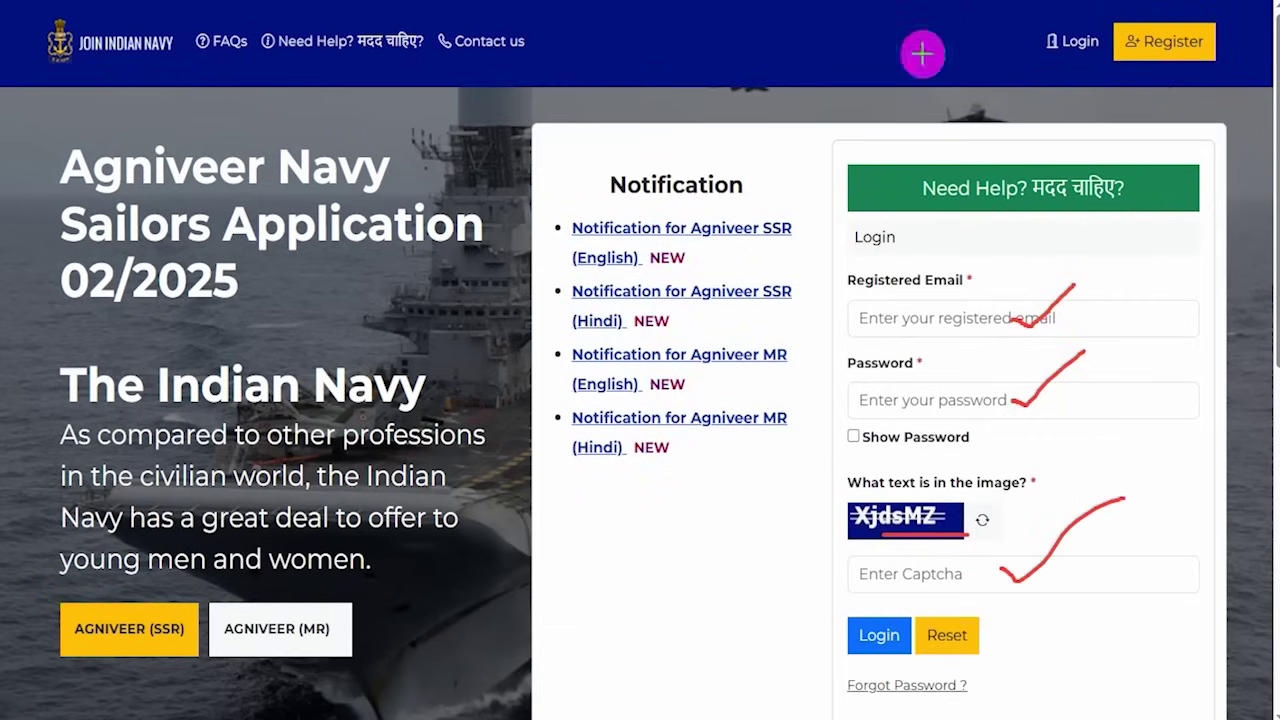
pyautogui.moveTo(757, 506); pyautogui.dragTo(852, 617)
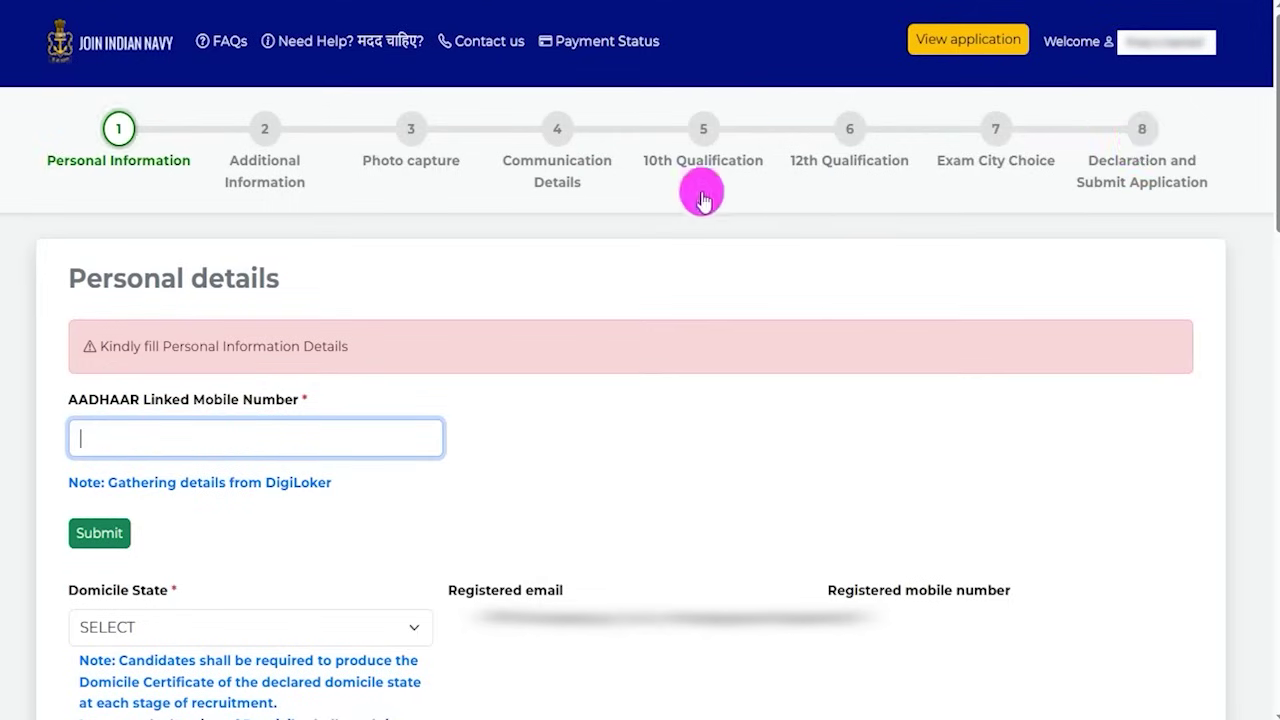
# Highlight the AADHAAR Linked Mobile Number label, select its field, and highlight the note about gathering details from DigiLoker
pyautogui.moveTo(99, 400); pyautogui.dragTo(209, 433)
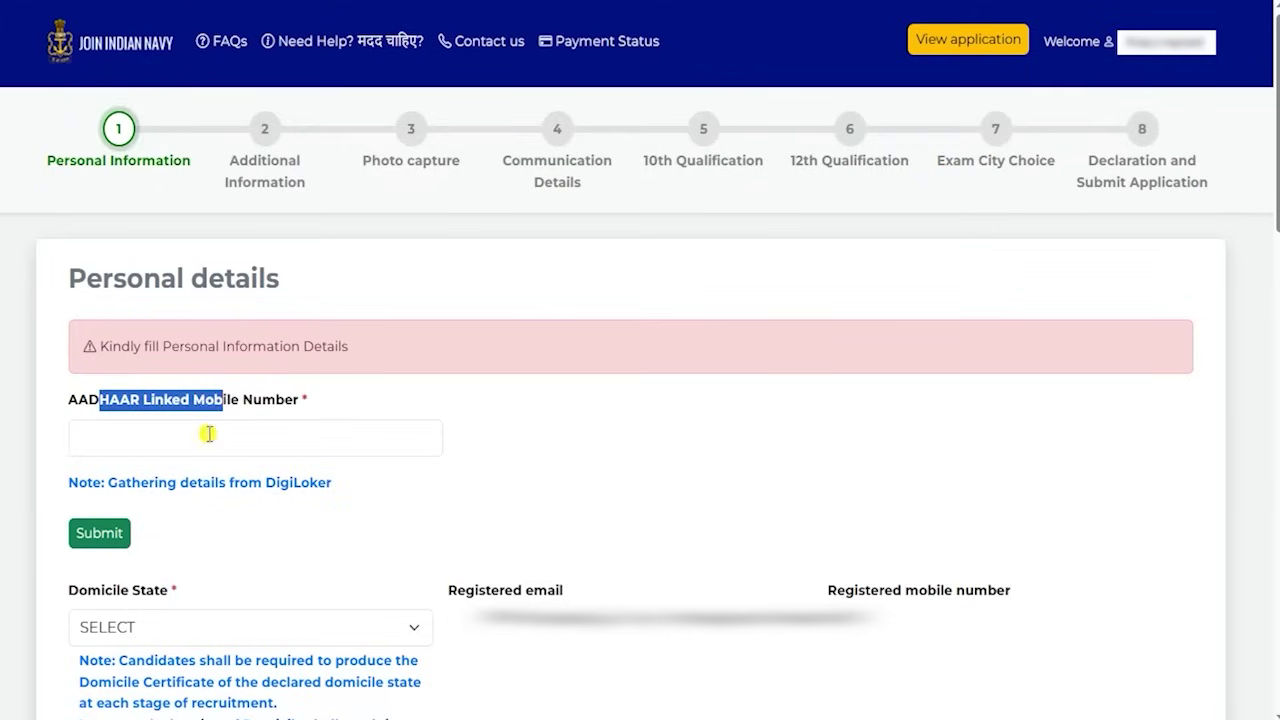
pyautogui.click(209, 433)
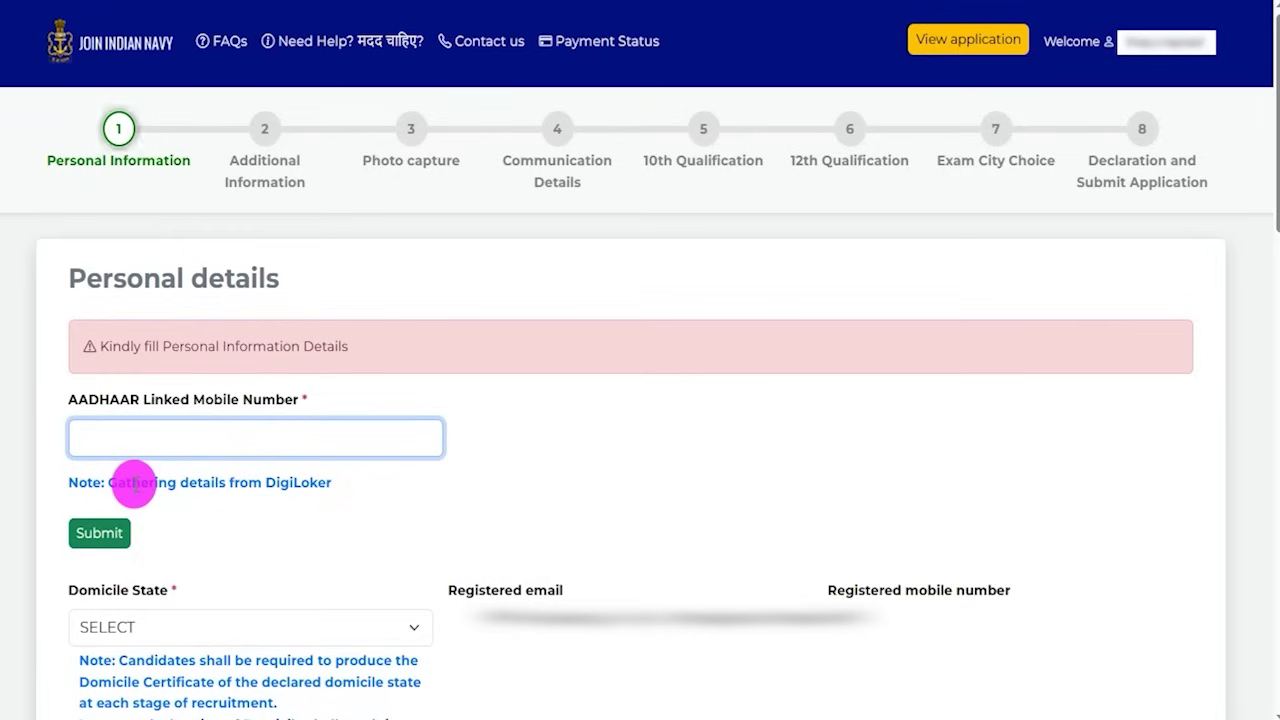
pyautogui.moveTo(133, 484); pyautogui.dragTo(258, 483)
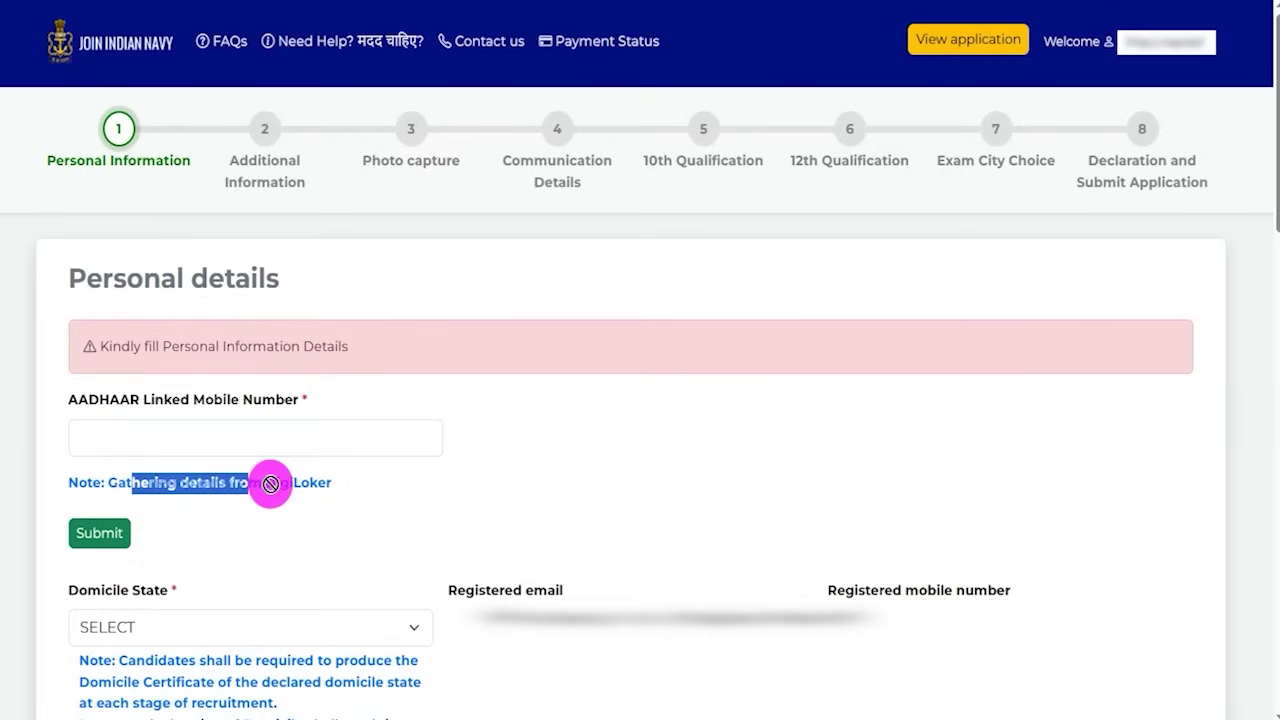
# Continue from the AADHAAR Linked Mobile Number field to the DigiLocker sign-up, highlight the Aadhaar number prompt, and submit the Aadhaar number
pyautogui.click(207, 438)
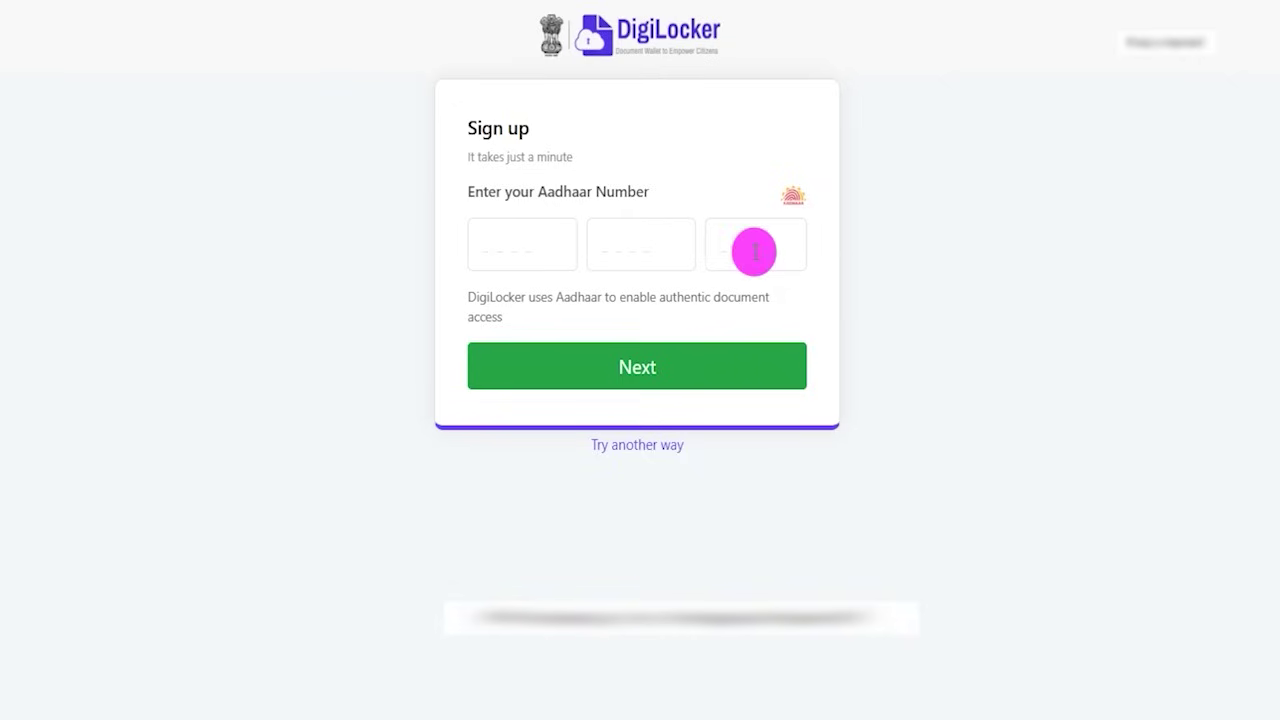
pyautogui.moveTo(488, 191); pyautogui.dragTo(588, 191)
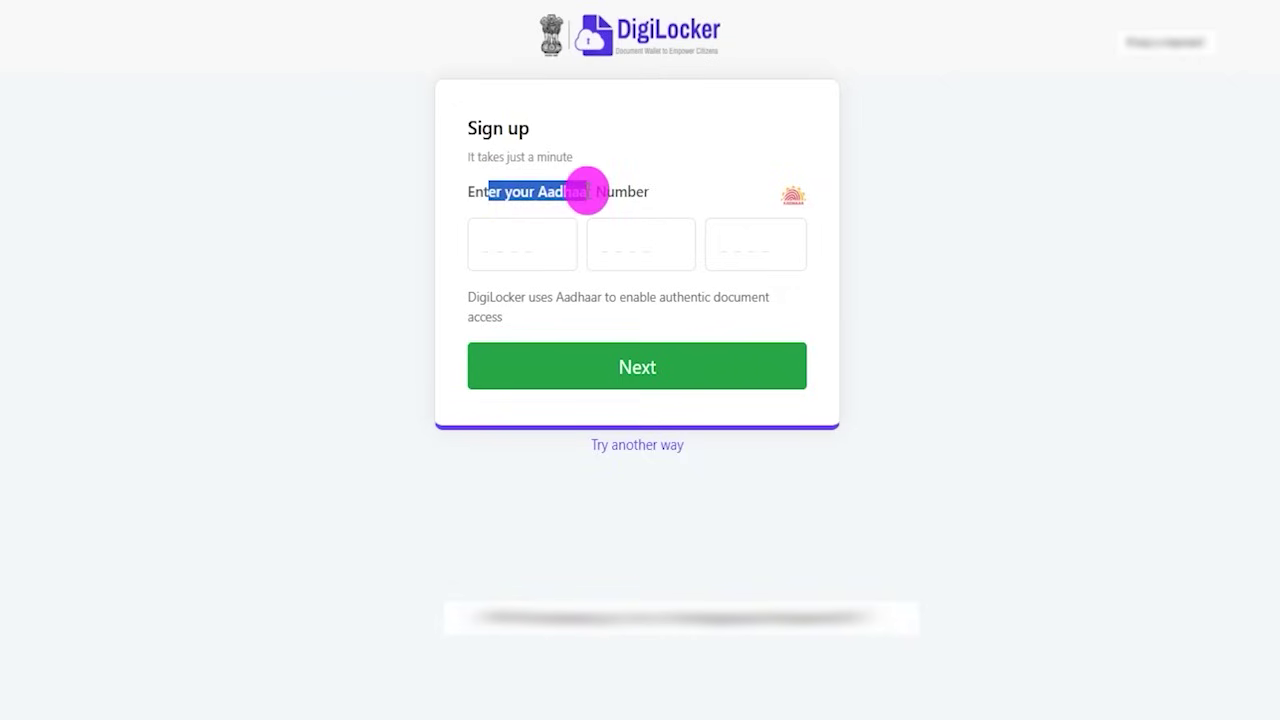
pyautogui.click(615, 375)
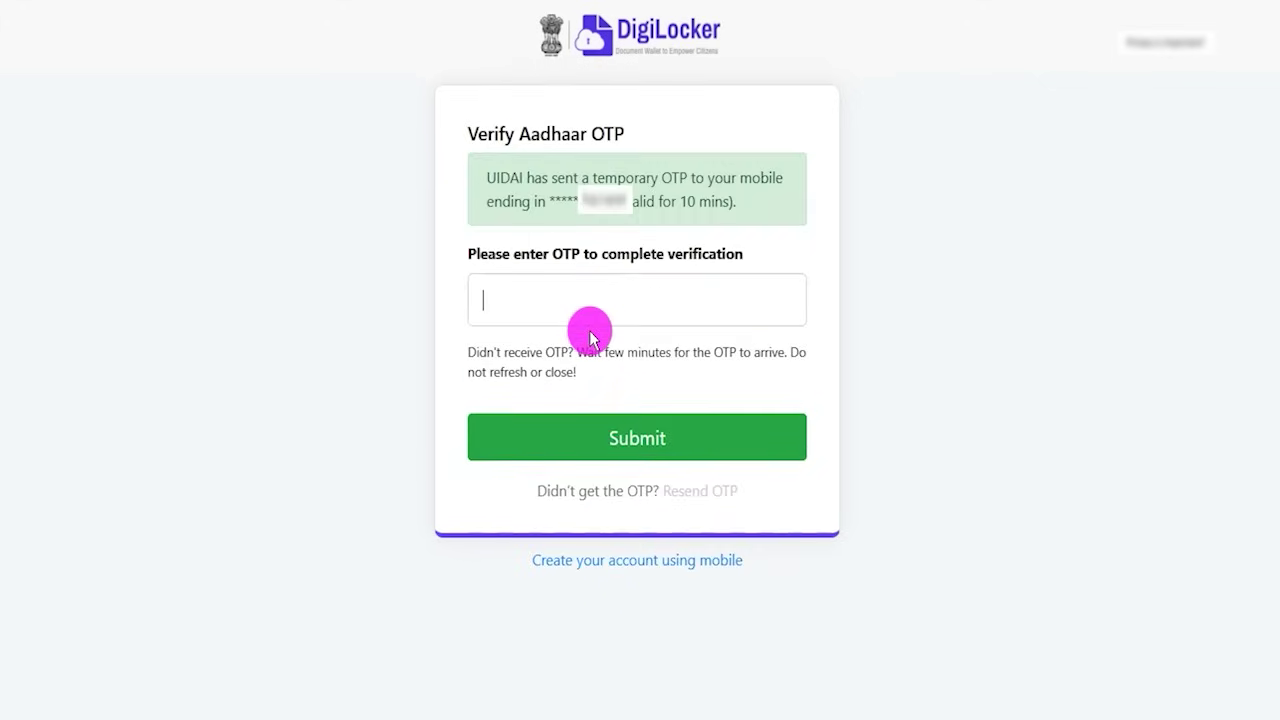
# Verify the Aadhaar OTP in DigiLocker and allow sharing the selected documents with Indian Navy Agniveer Registration Development
pyautogui.moveTo(555, 254); pyautogui.dragTo(663, 254)
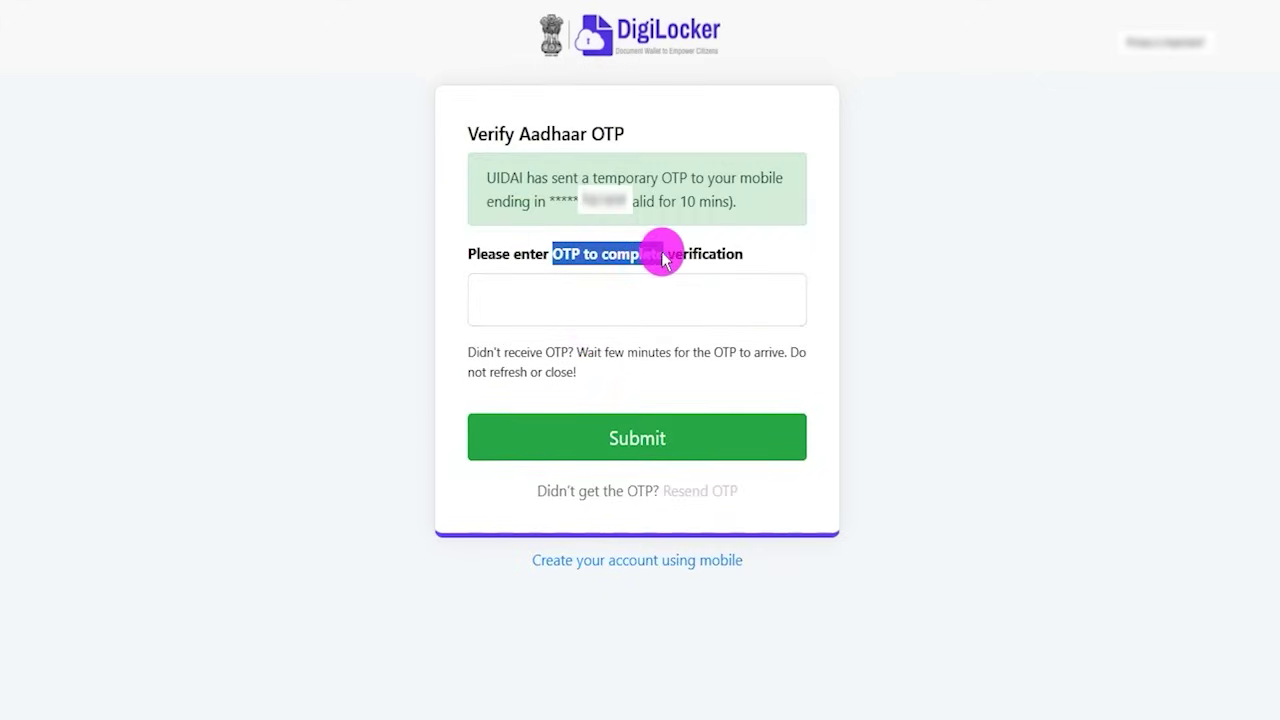
pyautogui.click(564, 296)
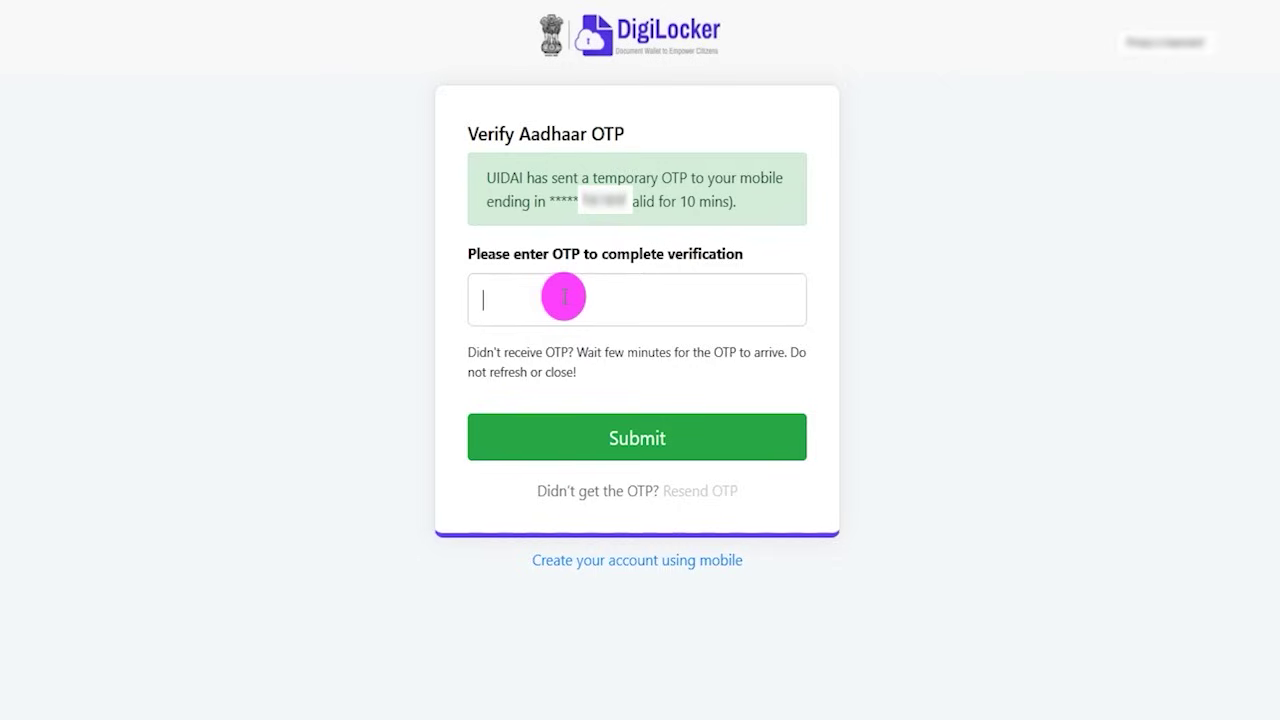
pyautogui.click(683, 441)
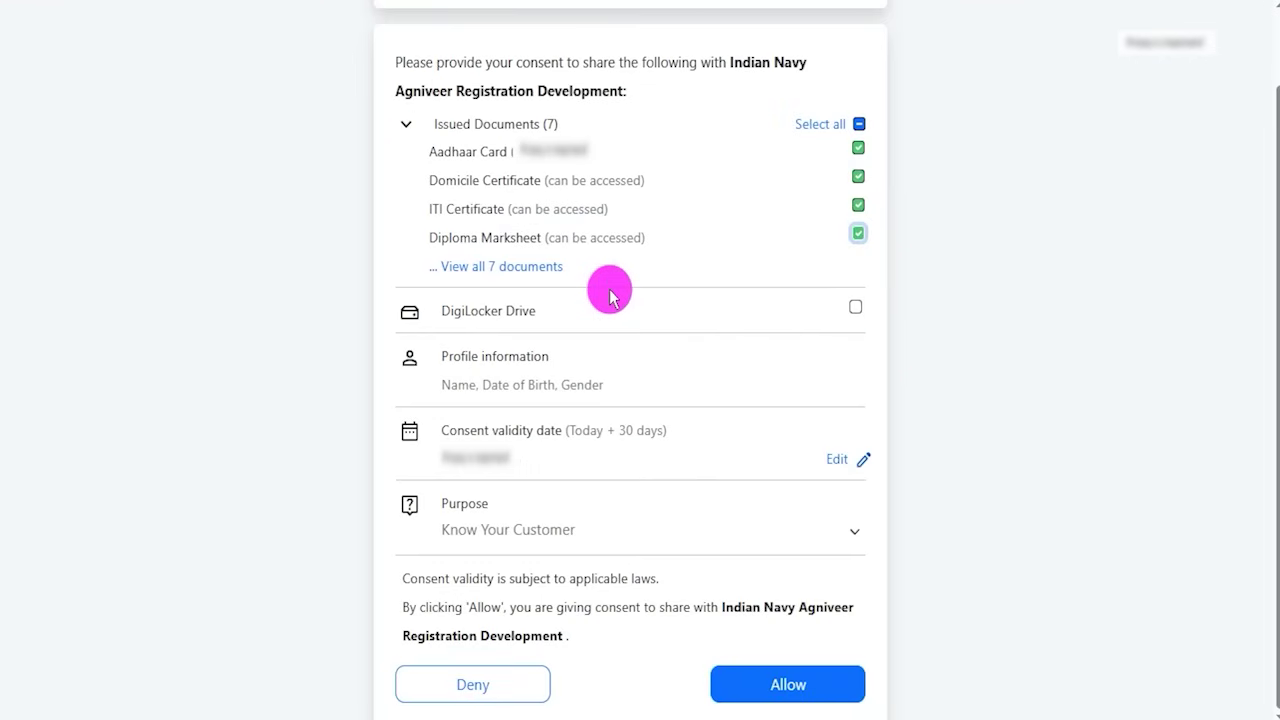
pyautogui.click(829, 688)
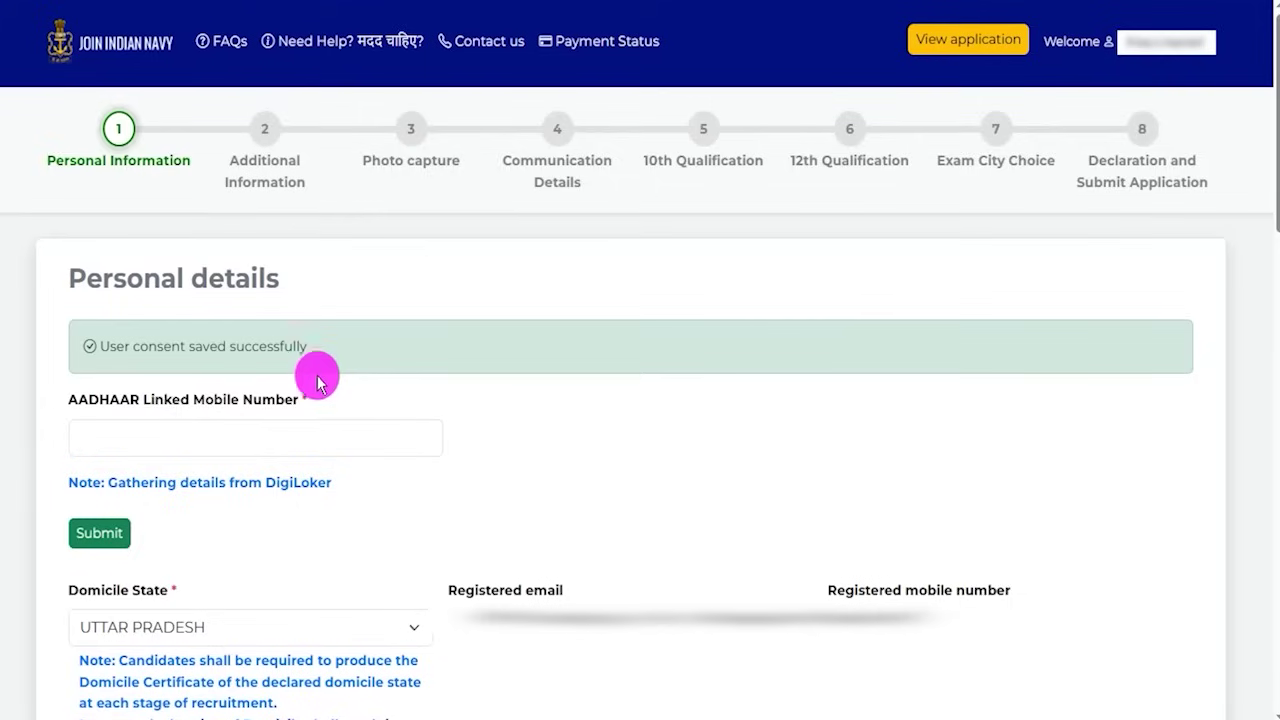
# Highlight the AADHAAR Linked Mobile Number, AADHAAR Number and Alternate Mobile Number labels, and select the AADHAAR Number and Alternate Mobile Number fields
pyautogui.moveTo(100, 401); pyautogui.dragTo(262, 400)
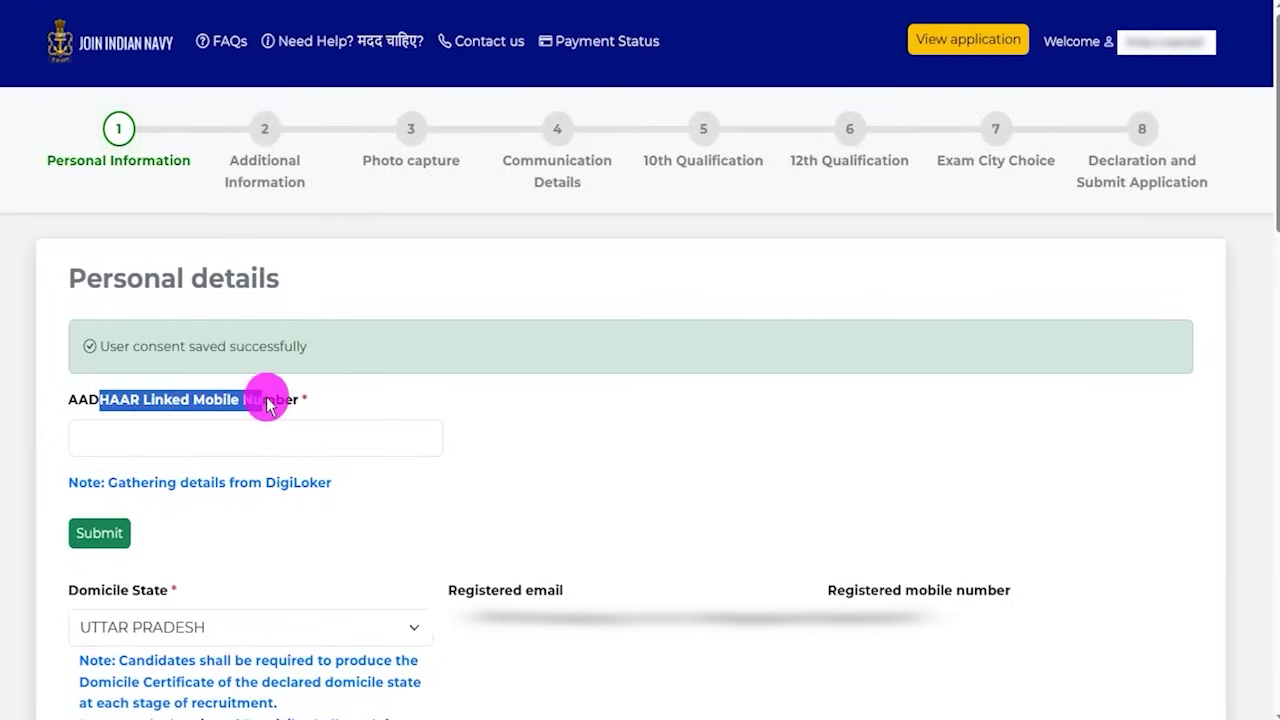
pyautogui.click(424, 533)
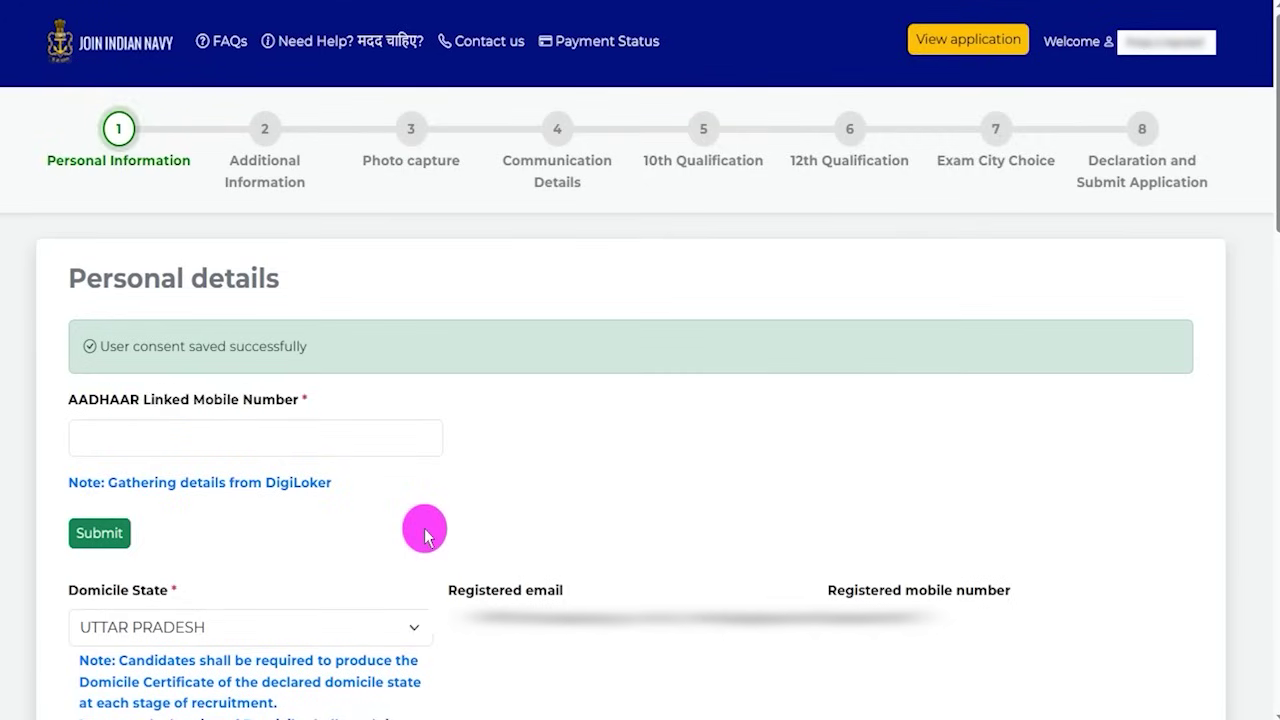
pyautogui.scroll(-5, 424, 533)
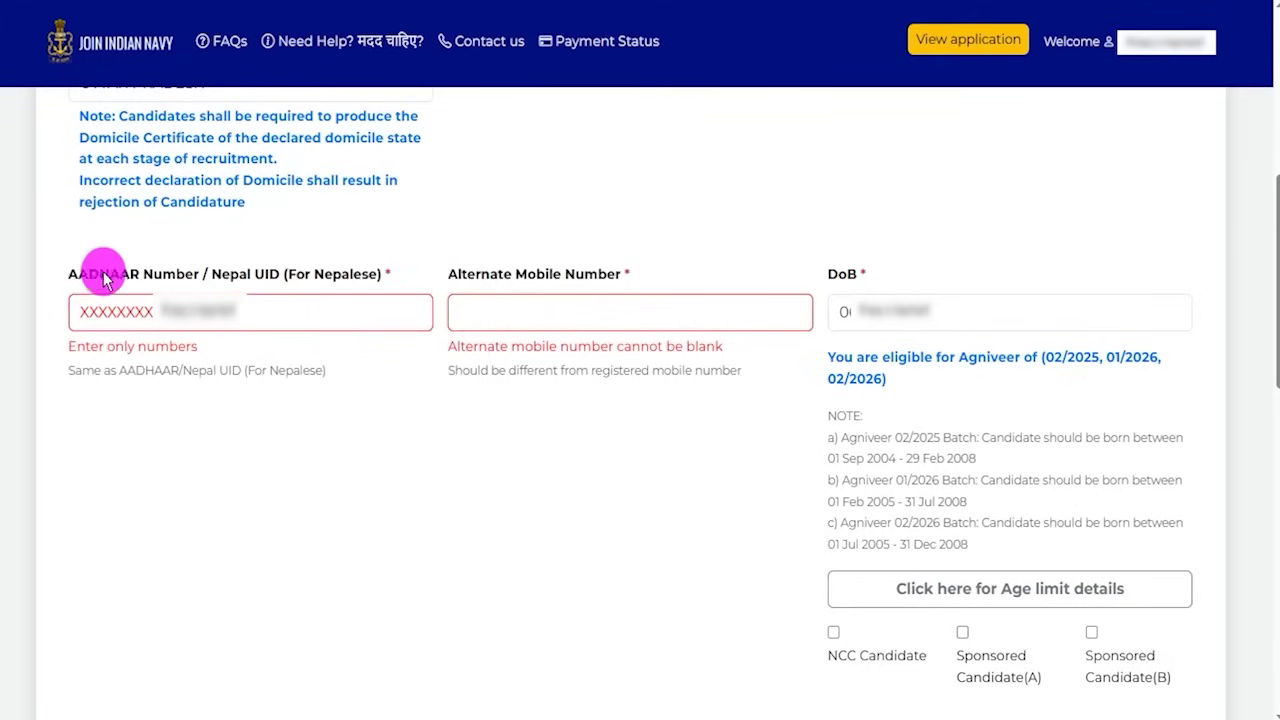
pyautogui.moveTo(78, 273); pyautogui.dragTo(283, 275)
pyautogui.click(205, 311)
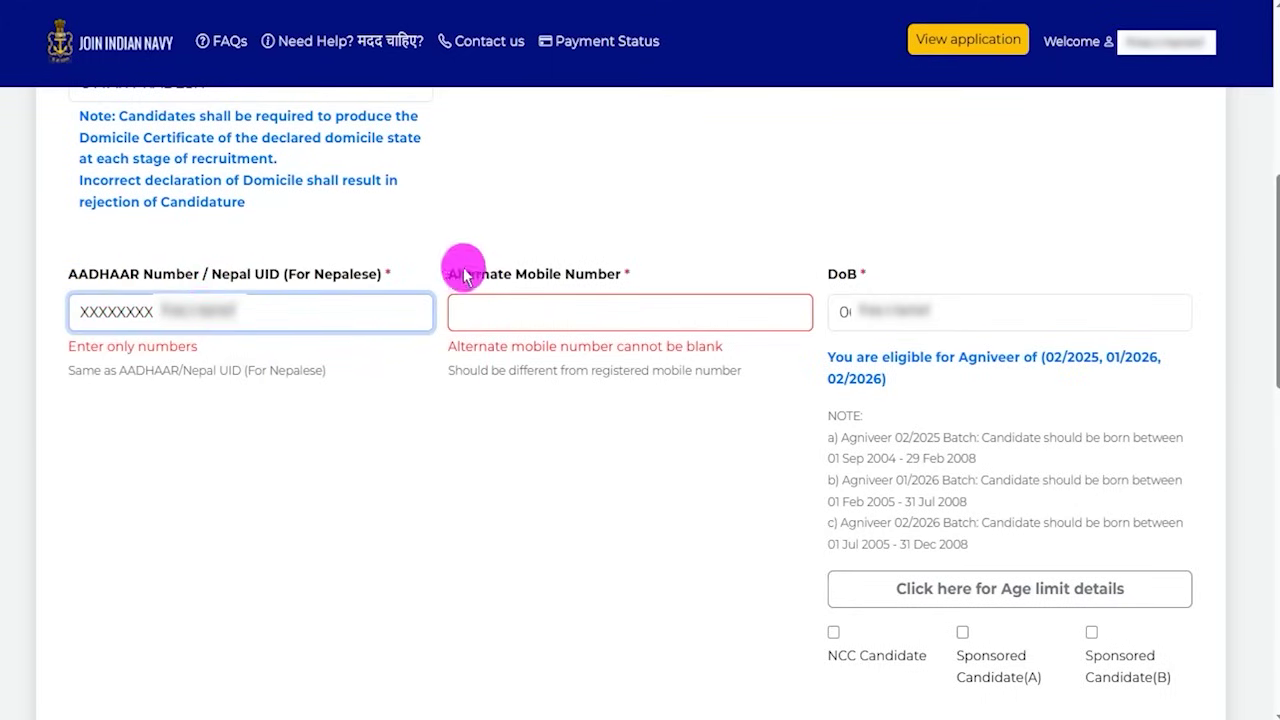
pyautogui.moveTo(462, 270); pyautogui.dragTo(574, 276)
pyautogui.click(541, 321)
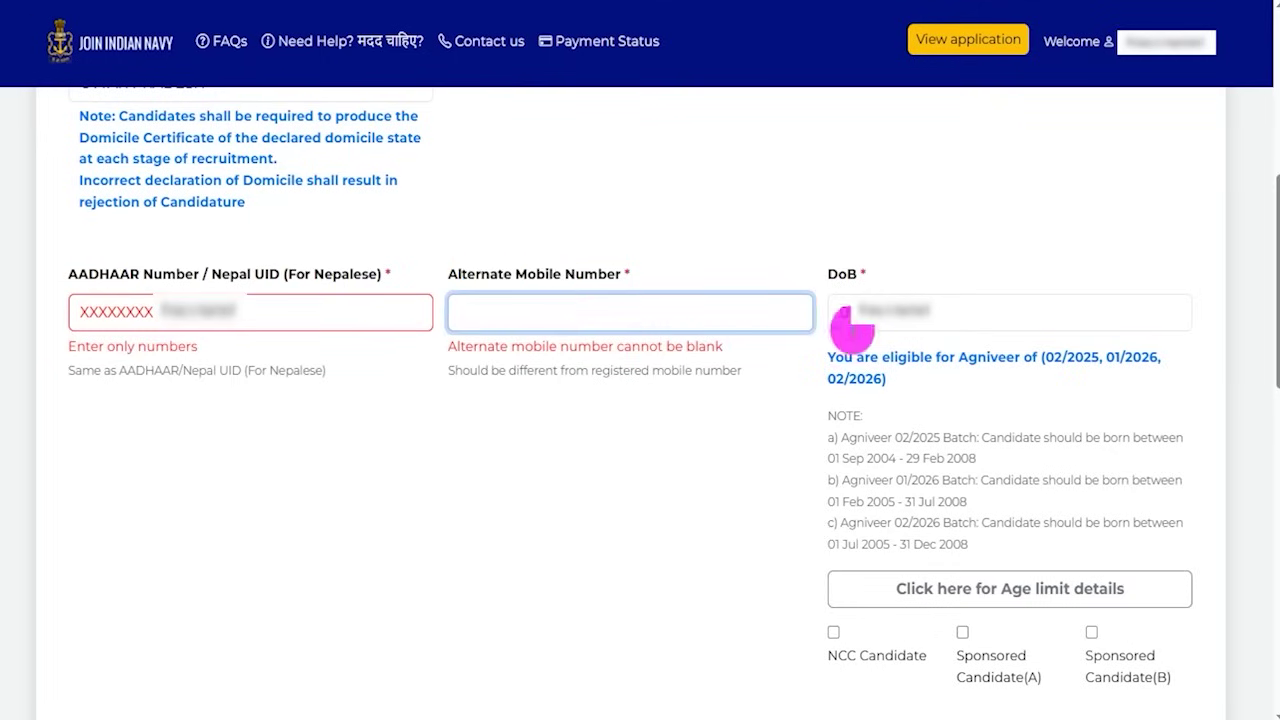
# Open and dismiss the DoB calendar, and highlight the Agniveer 02/2025 batch and its birth-date range in the note
pyautogui.click(906, 318)
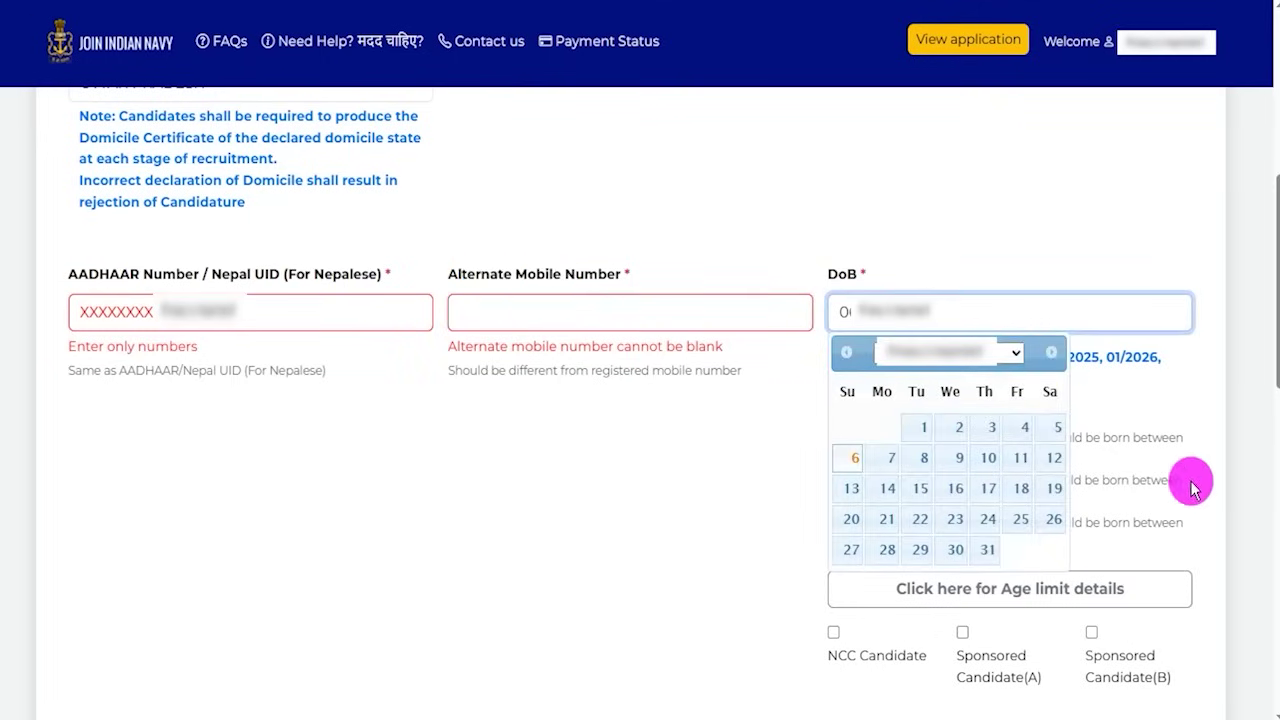
pyautogui.click(1128, 436)
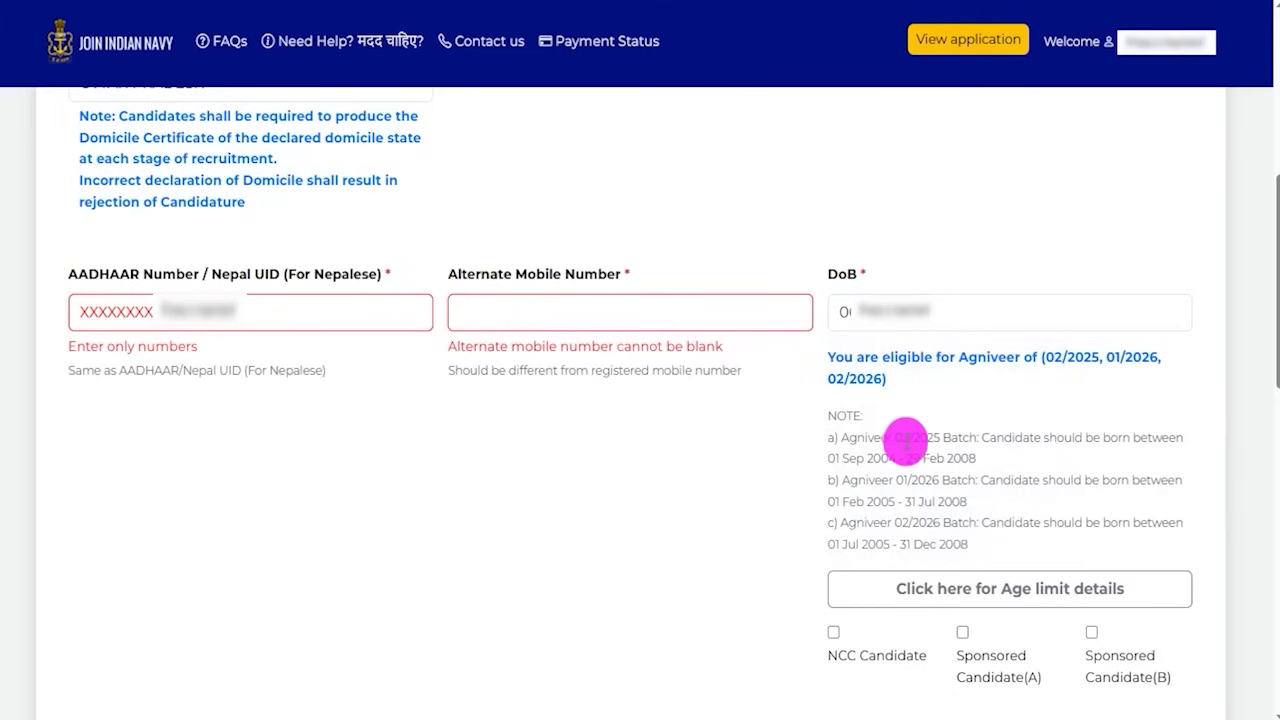
pyautogui.moveTo(900, 437); pyautogui.dragTo(933, 437)
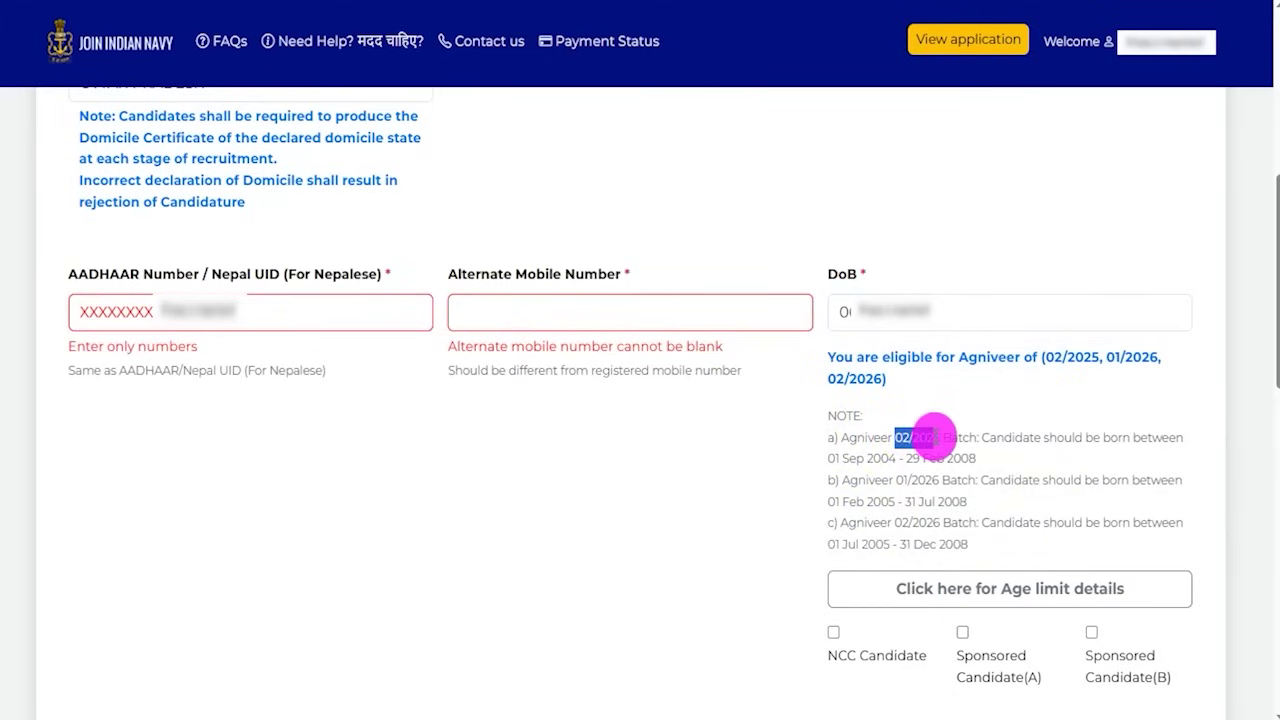
pyautogui.moveTo(830, 456); pyautogui.dragTo(966, 458)
pyautogui.click(921, 457)
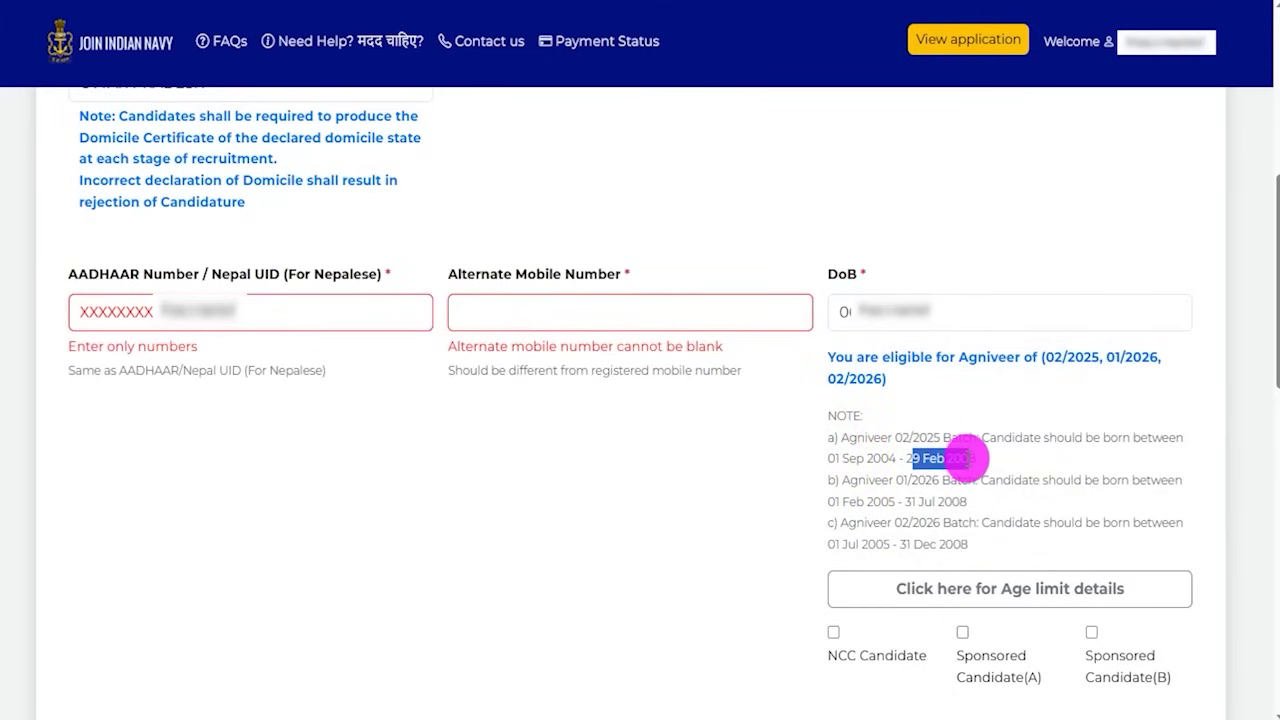
pyautogui.moveTo(837, 457); pyautogui.dragTo(970, 457)
# Highlight the Agniveer 01/2026 and 02/2026 batches and their birth-date ranges in the DoB note
pyautogui.moveTo(857, 480); pyautogui.dragTo(976, 482)
pyautogui.click(857, 497)
pyautogui.moveTo(830, 505); pyautogui.dragTo(966, 500)
pyautogui.click(913, 500)
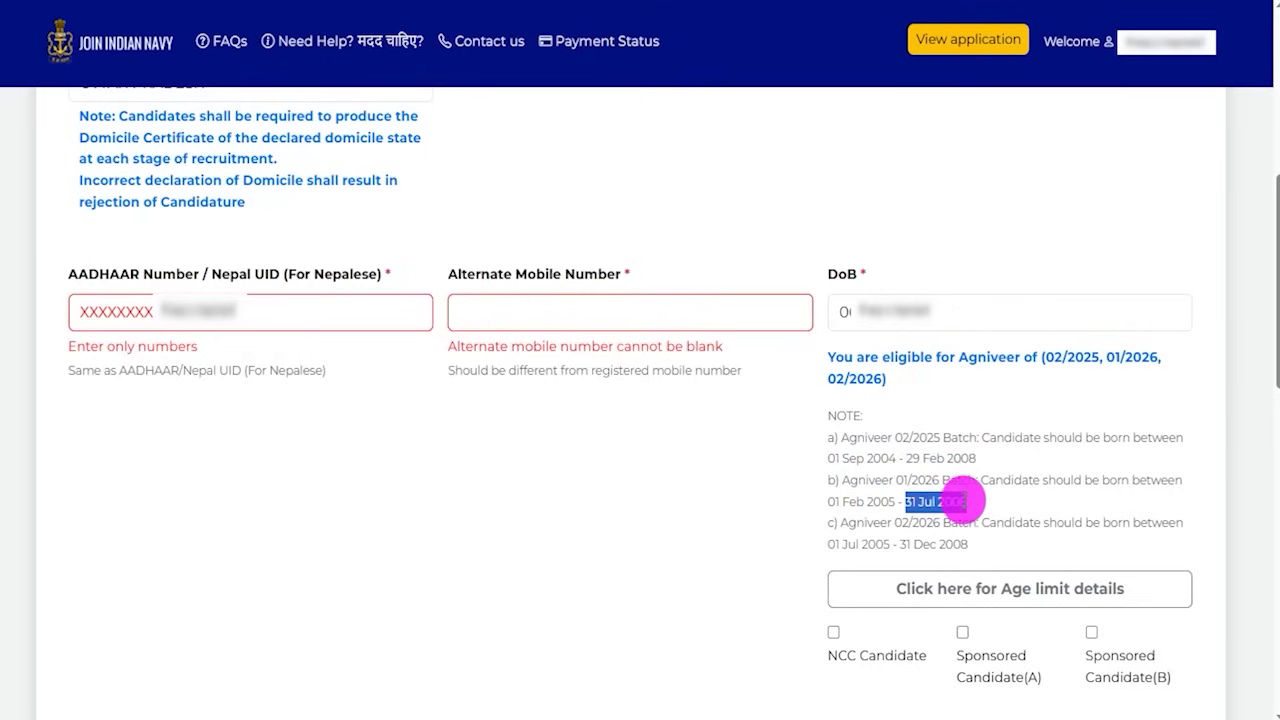
pyautogui.moveTo(847, 521); pyautogui.dragTo(964, 520)
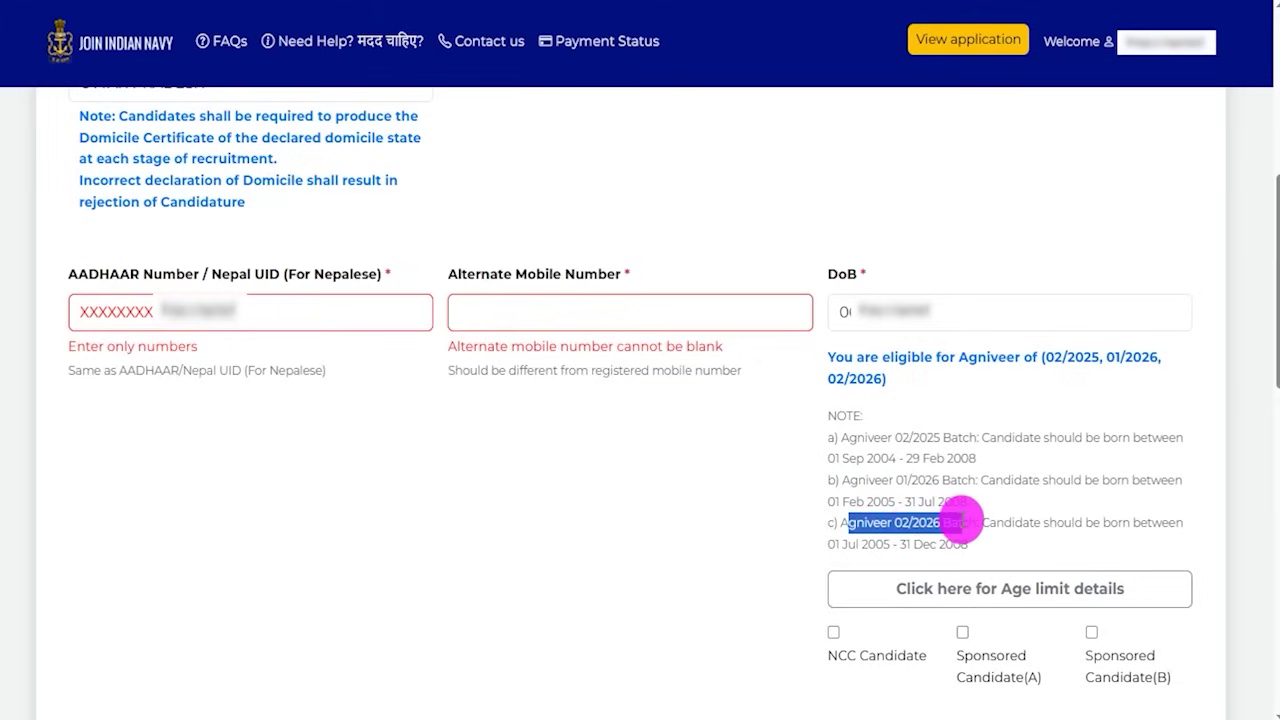
pyautogui.moveTo(836, 538); pyautogui.dragTo(966, 544)
pyautogui.click(902, 544)
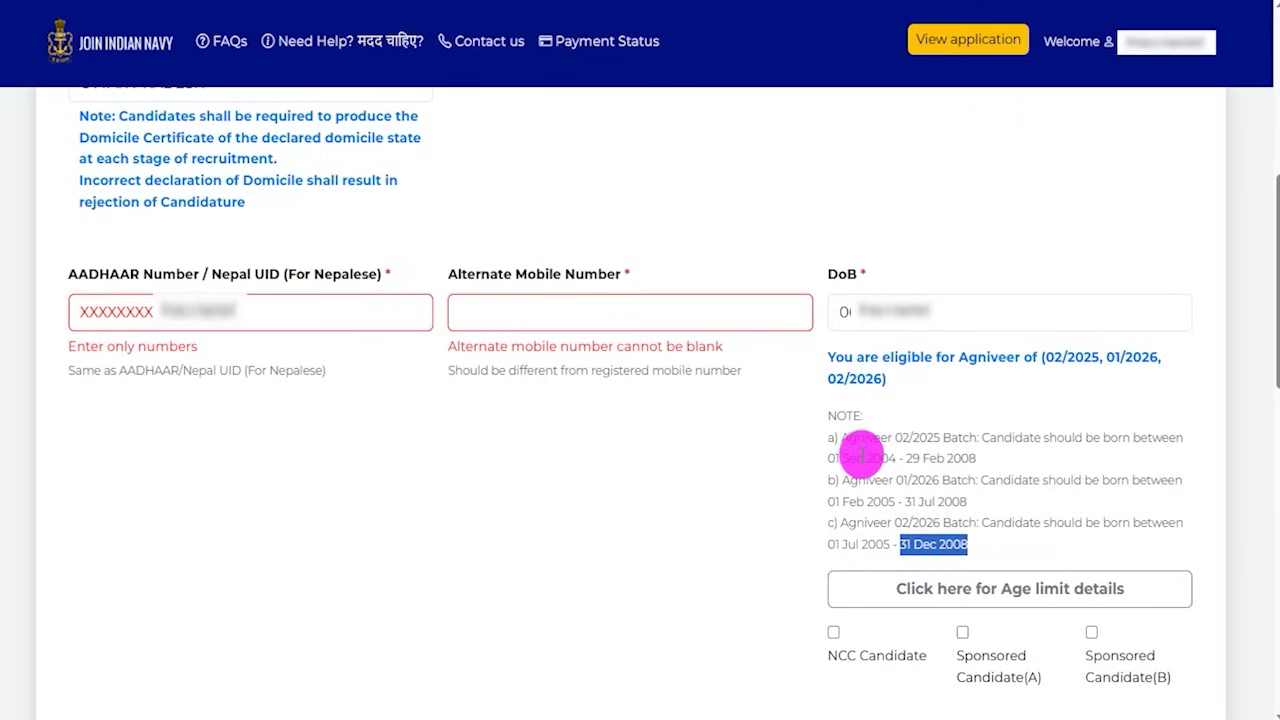
# Reopen and dismiss the DoB calendar, and highlight the batch eligibility message beneath the date of birth
pyautogui.click(943, 309)
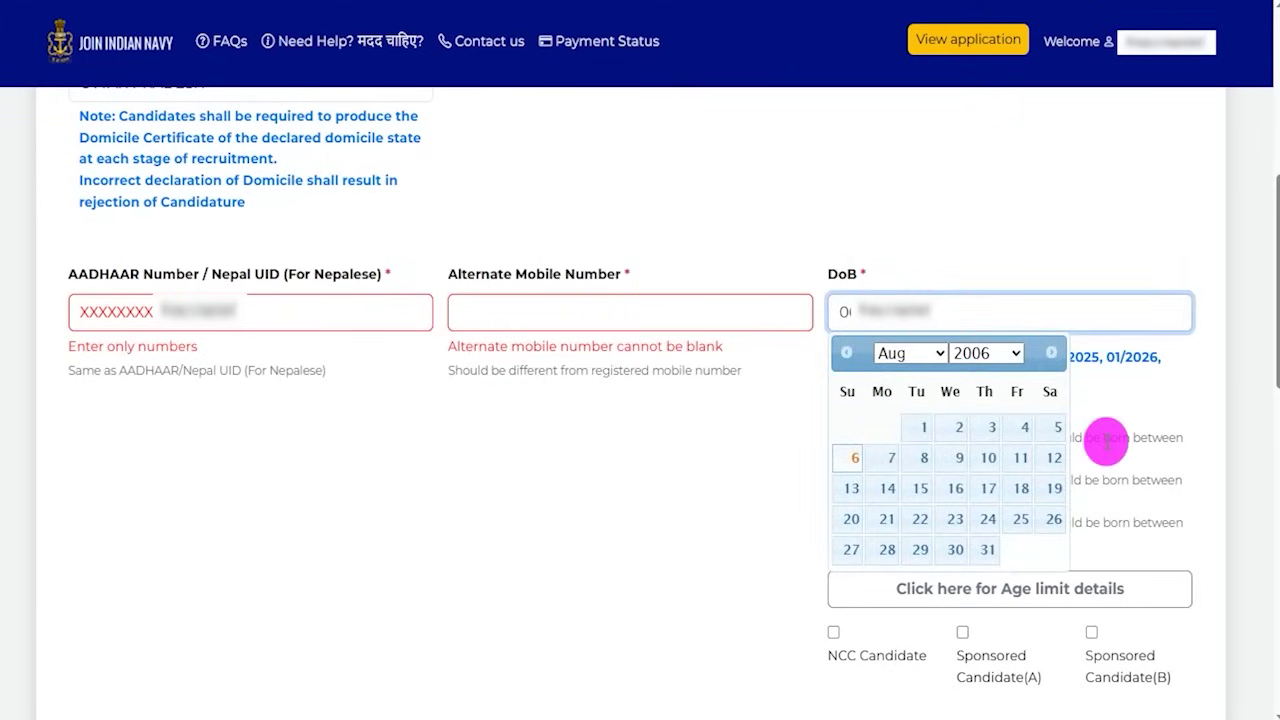
pyautogui.click(1108, 441)
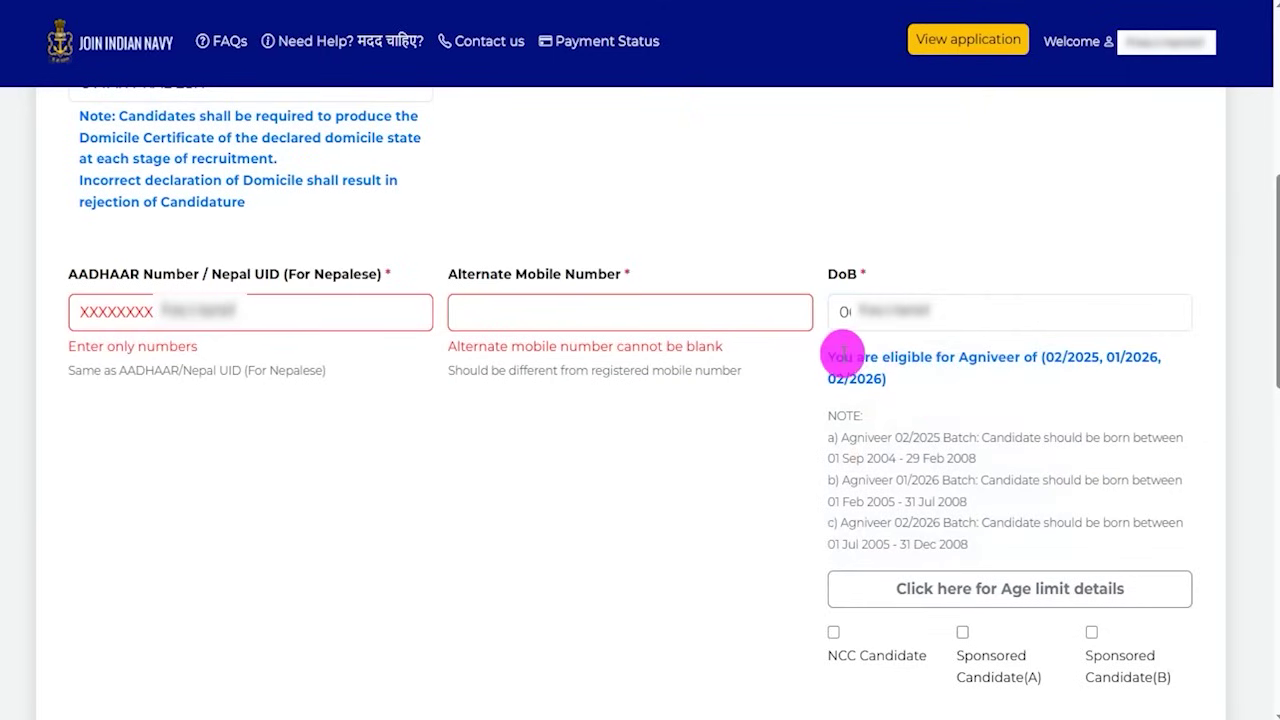
pyautogui.moveTo(838, 352); pyautogui.dragTo(932, 380)
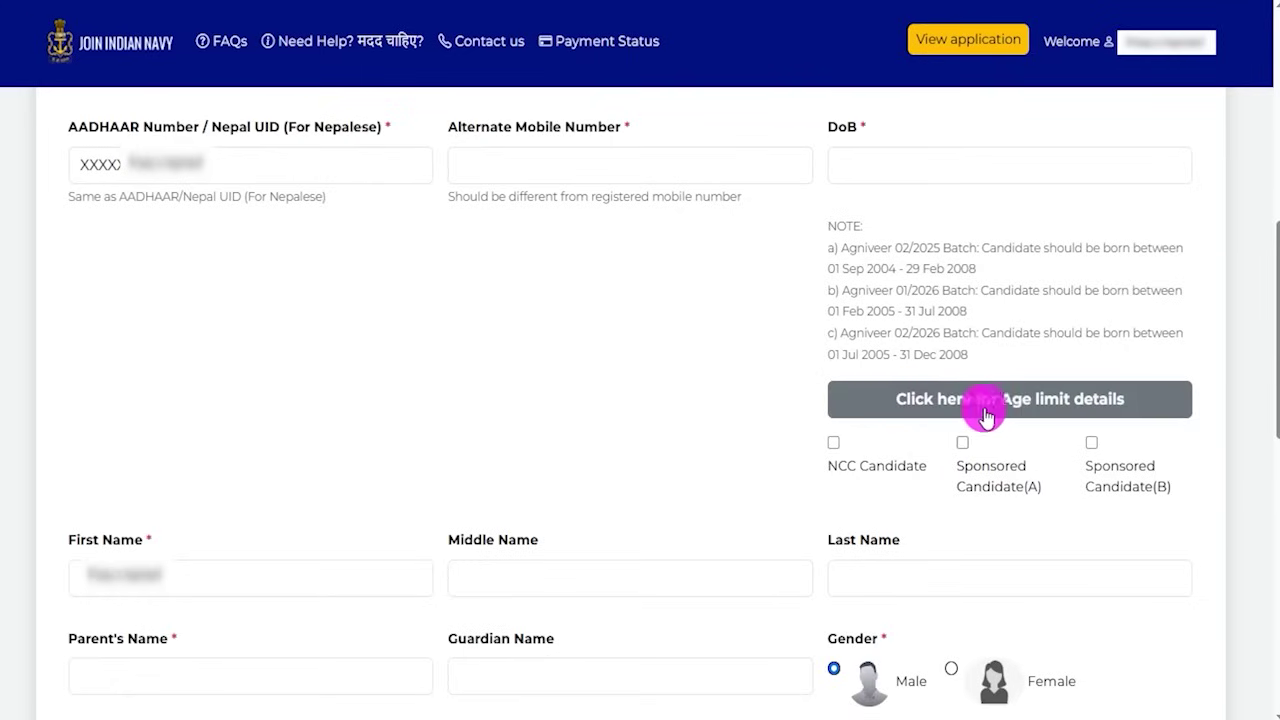
# Highlight the NCC Candidate and Sponsored Candidate(A) options below the age limit details, and clear the text selection
pyautogui.moveTo(838, 466); pyautogui.dragTo(869, 469)
pyautogui.moveTo(964, 469); pyautogui.dragTo(1010, 485)
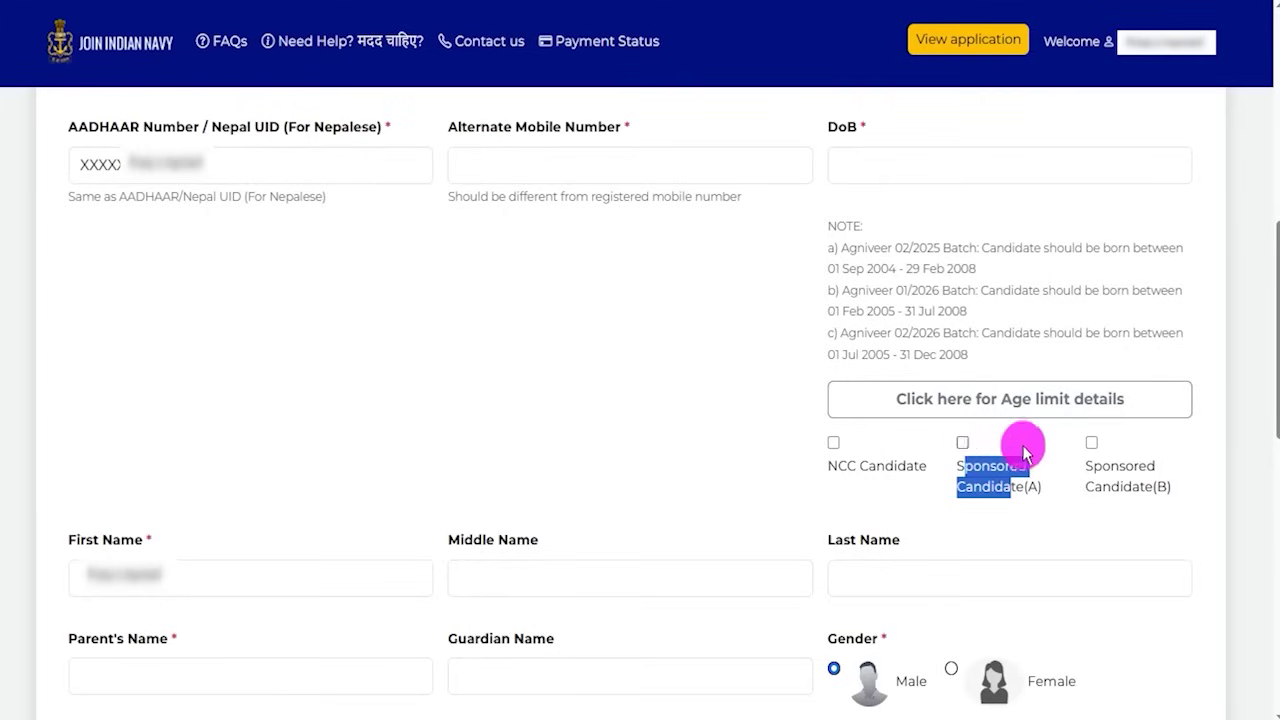
pyautogui.click(513, 432)
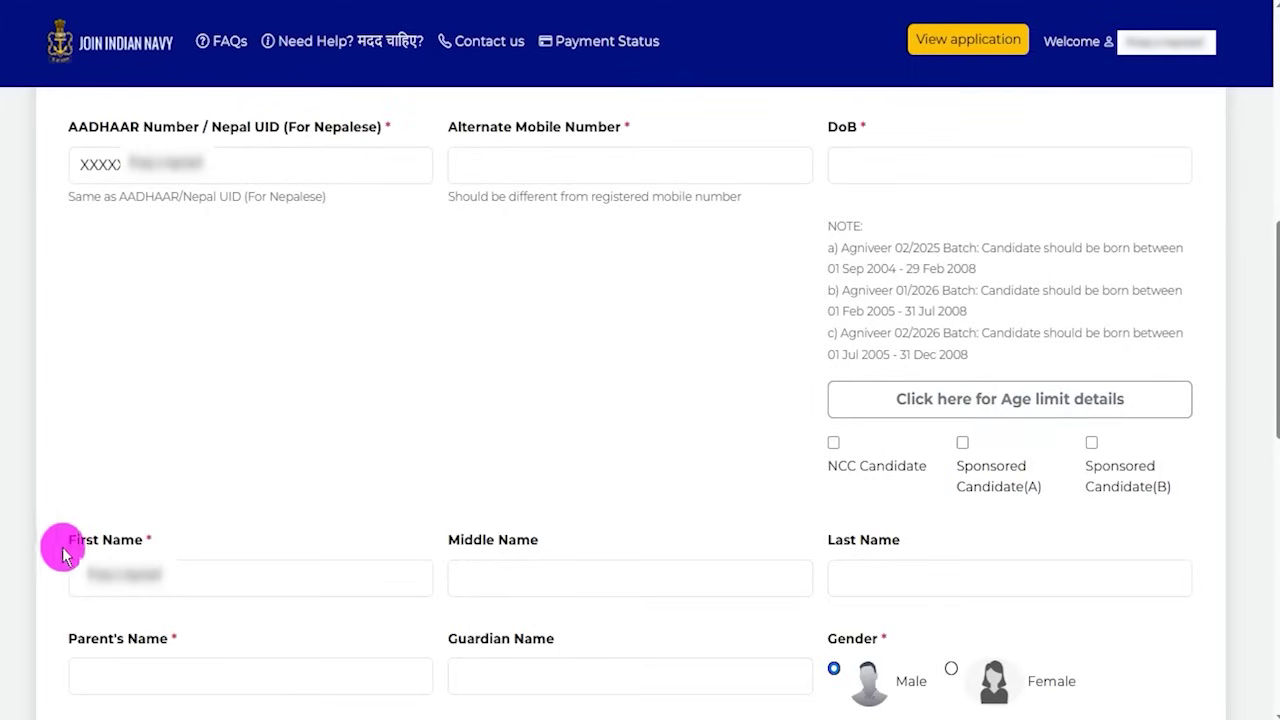
# Highlight the First Name and Middle Name labels, and select the Middle Name, Last Name, Parent's Name and Guardian Name fields in turn
pyautogui.moveTo(74, 541); pyautogui.dragTo(126, 545)
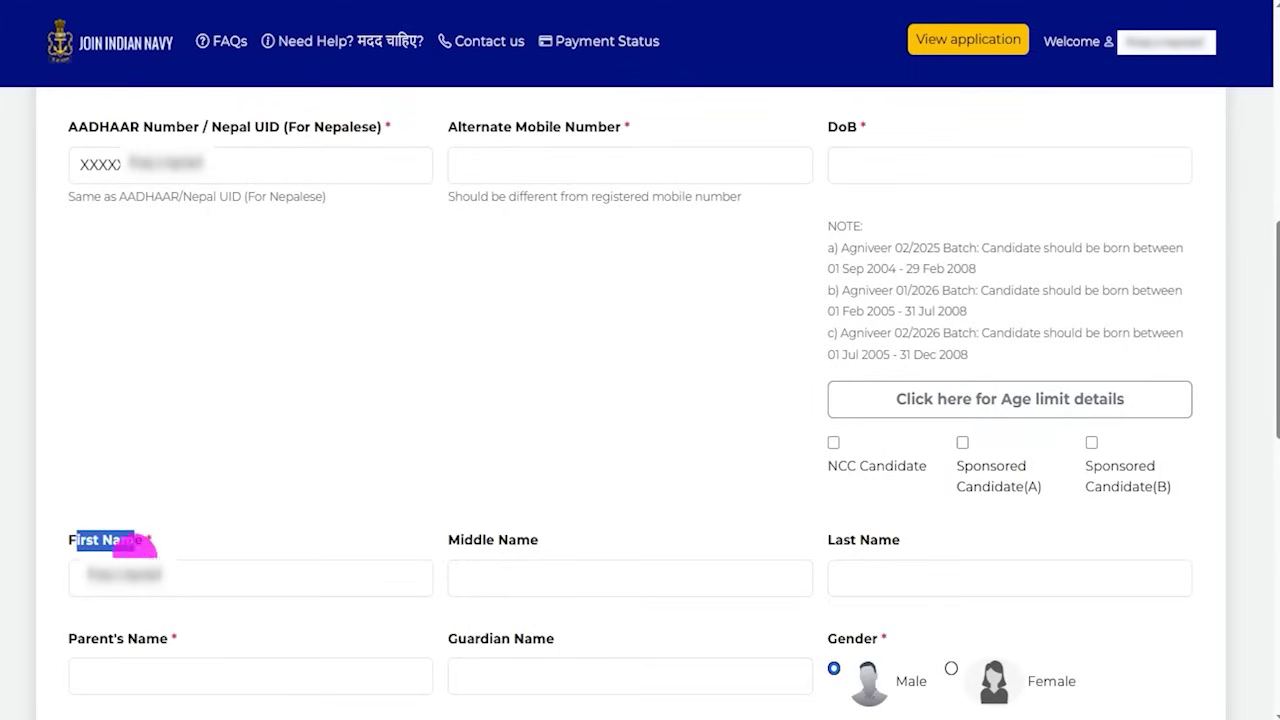
pyautogui.moveTo(476, 540); pyautogui.dragTo(557, 534)
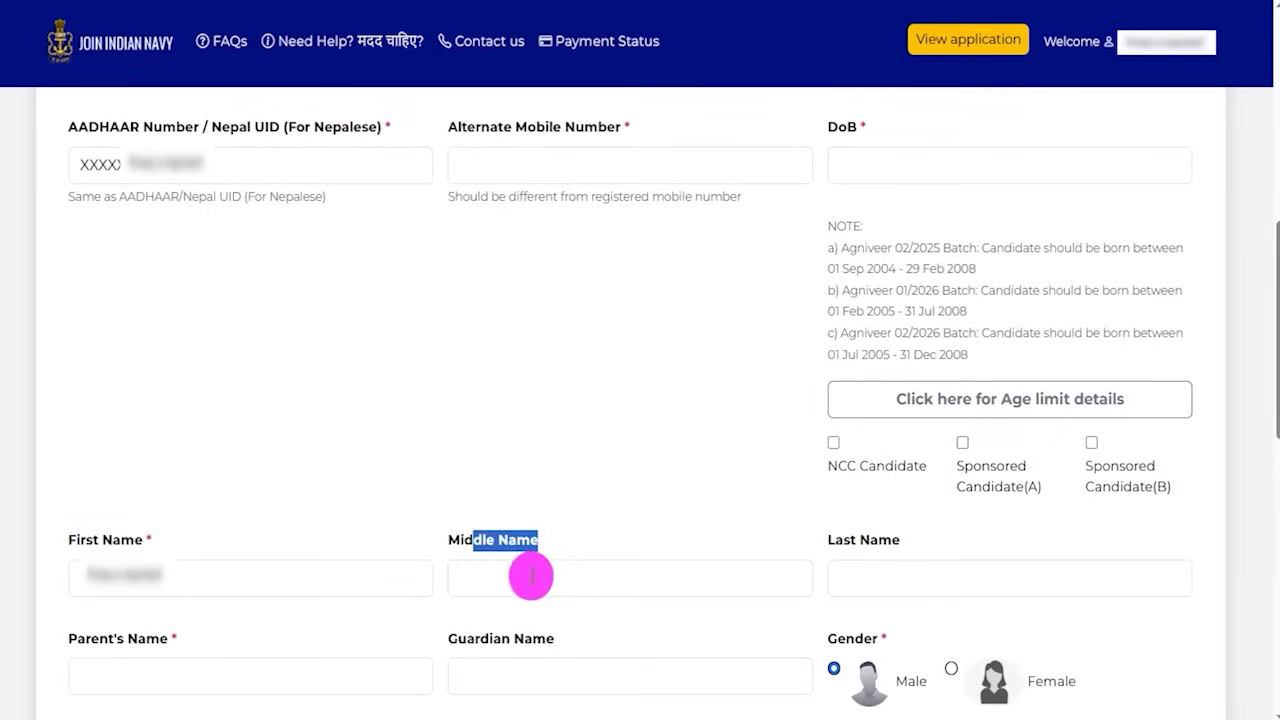
pyautogui.click(531, 576)
pyautogui.click(860, 576)
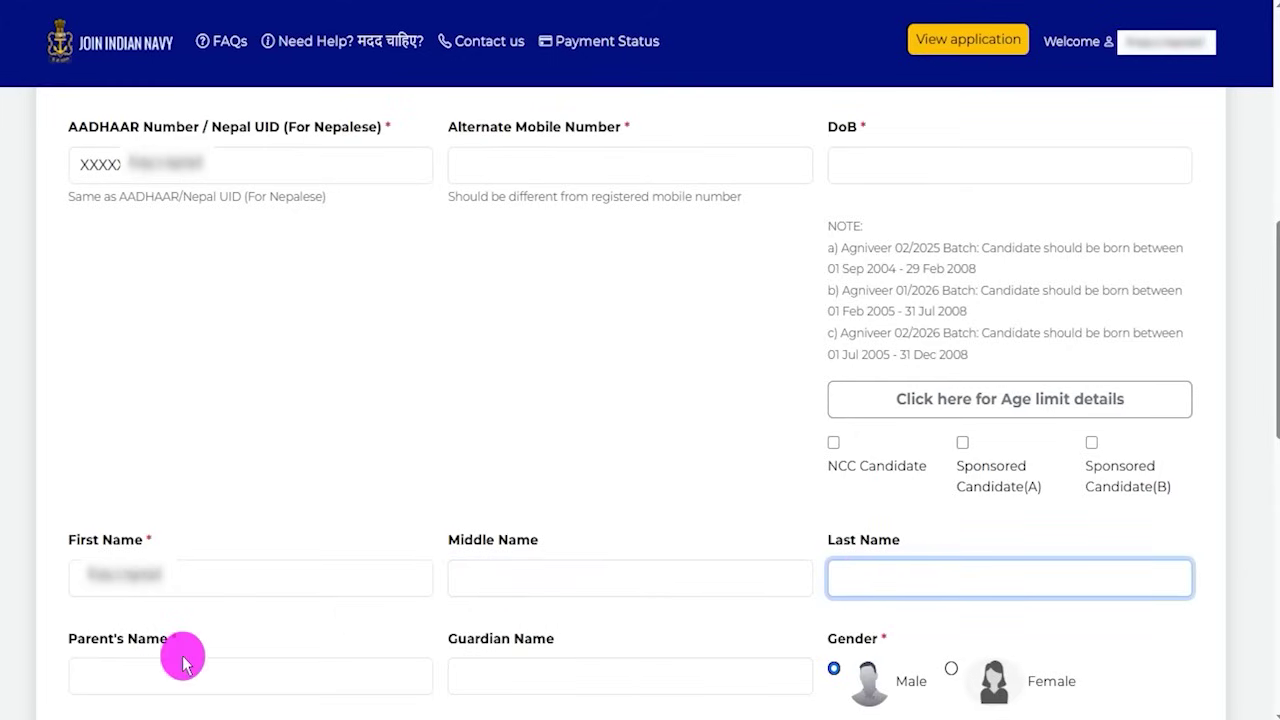
pyautogui.click(152, 680)
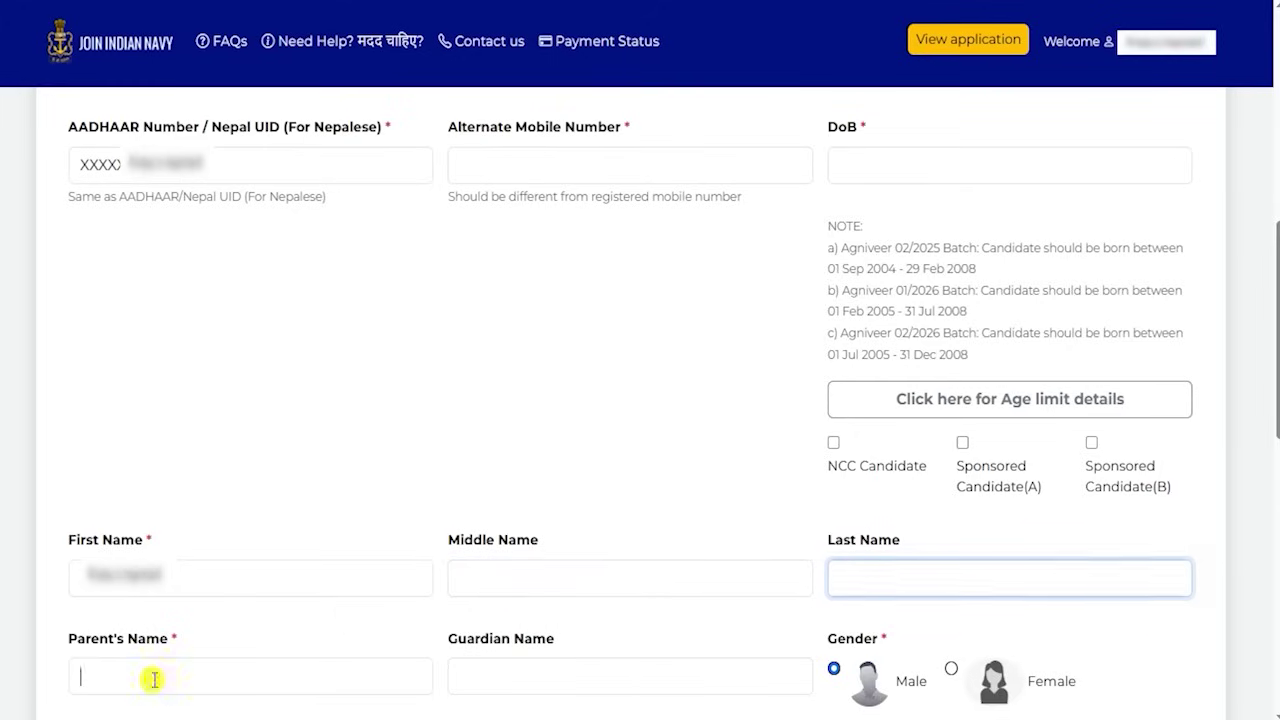
pyautogui.click(551, 674)
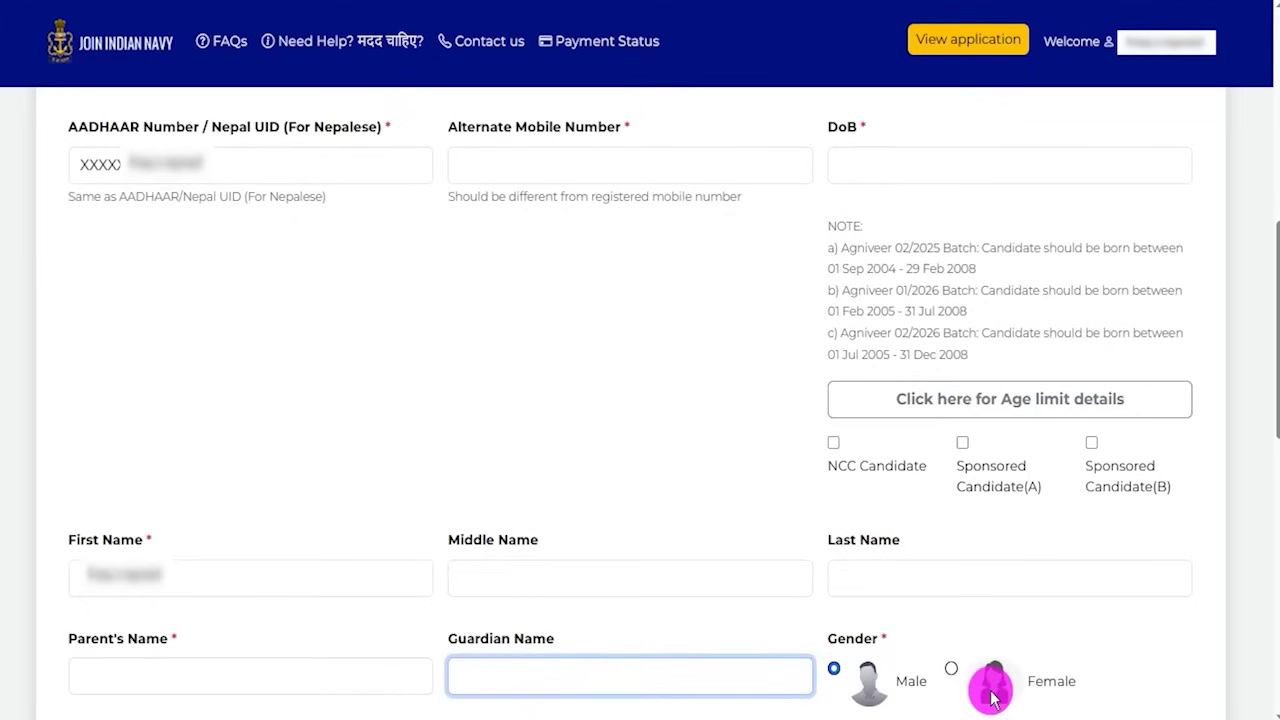
# Enter Neckx as Identification Mark 1 and No Mark as Identification Mark 2, and set the marital status to Unmarried
pyautogui.scroll(-5, 990, 697)
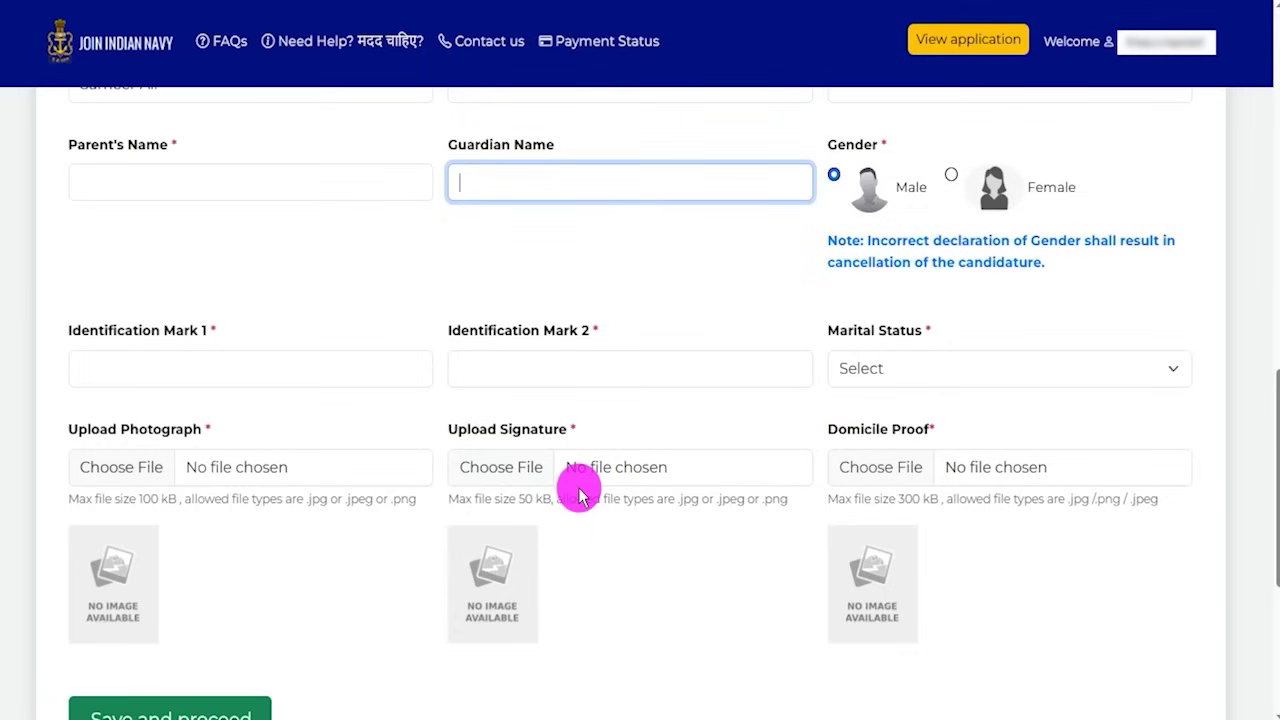
pyautogui.click(218, 373)
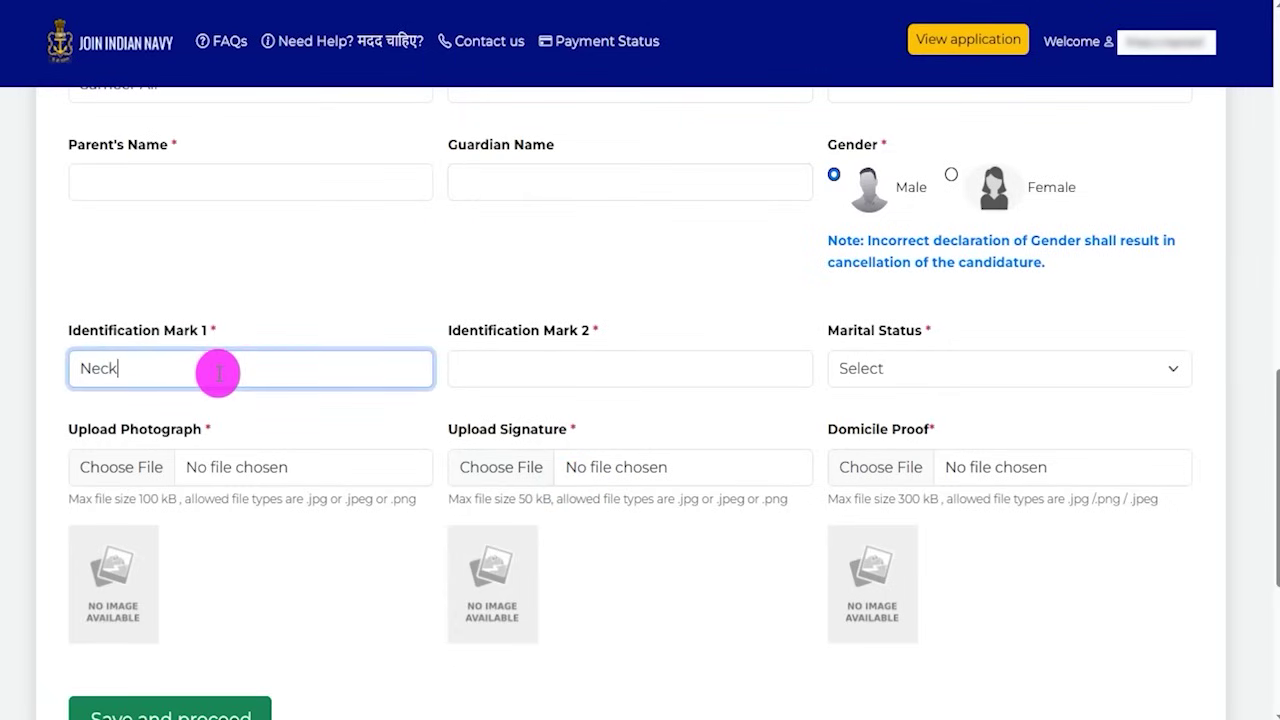
pyautogui.click(533, 366)
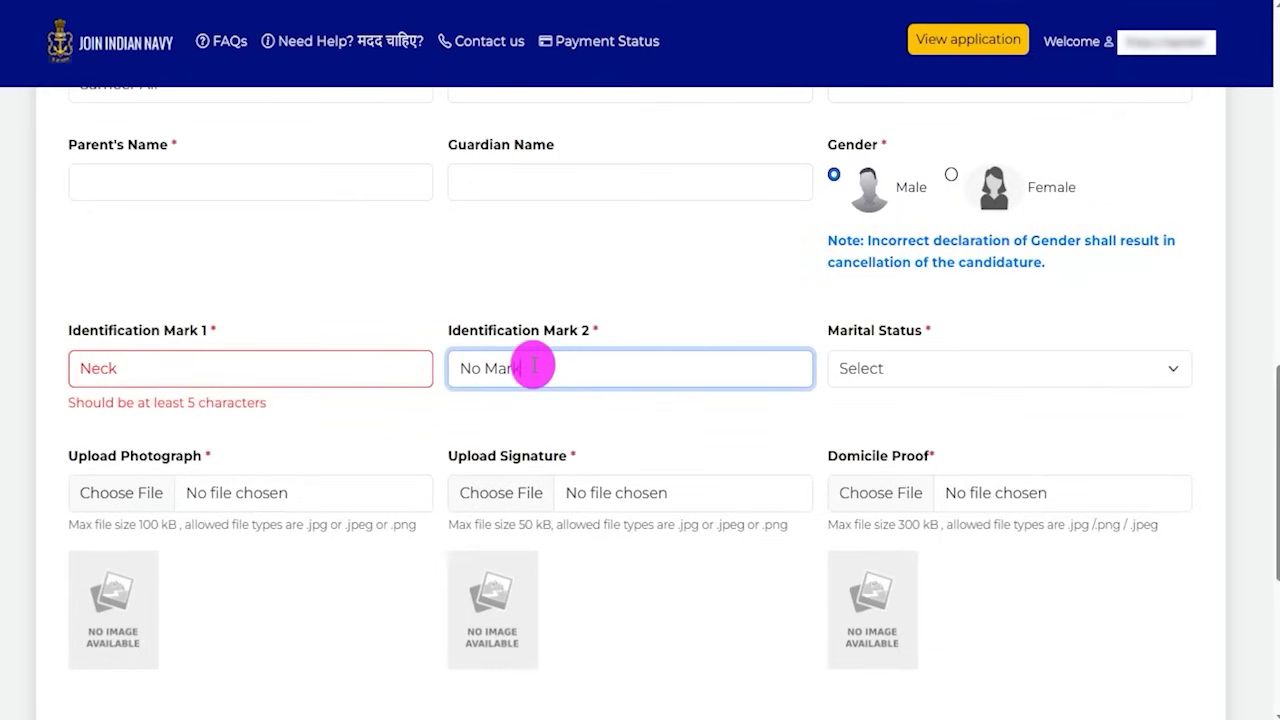
pyautogui.write('No Mark')
pyautogui.click(195, 376)
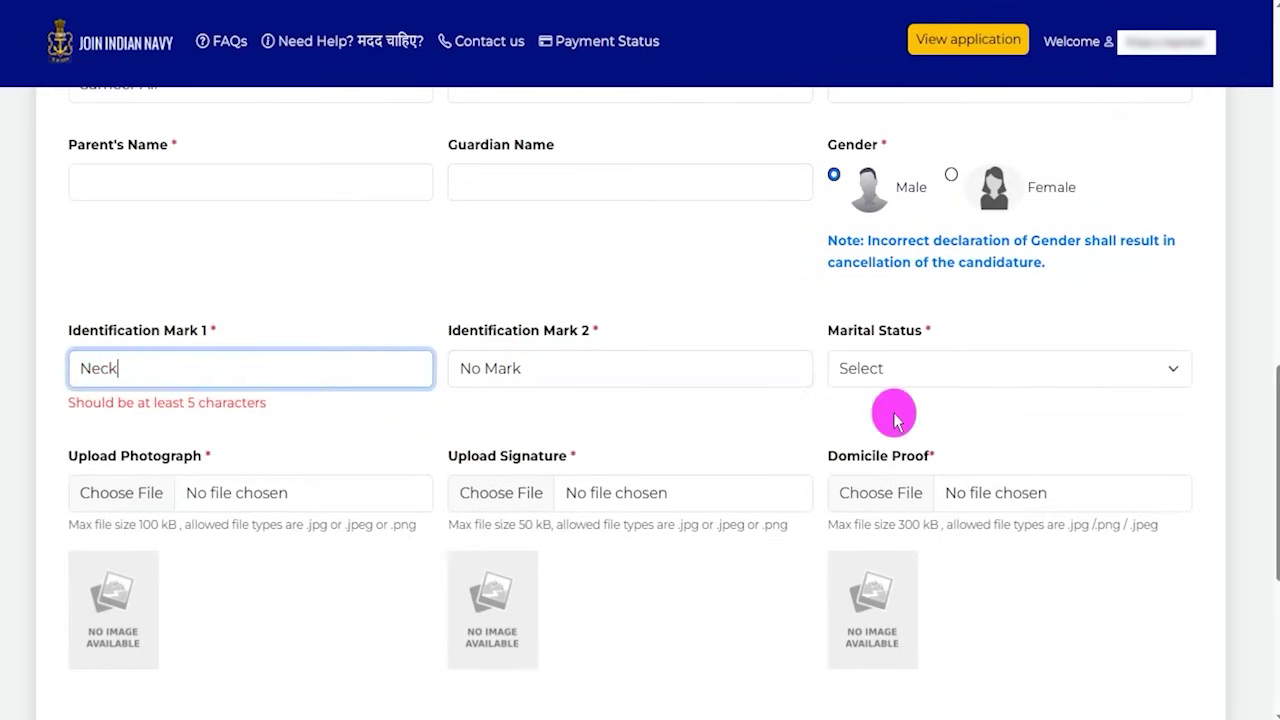
pyautogui.click(958, 378)
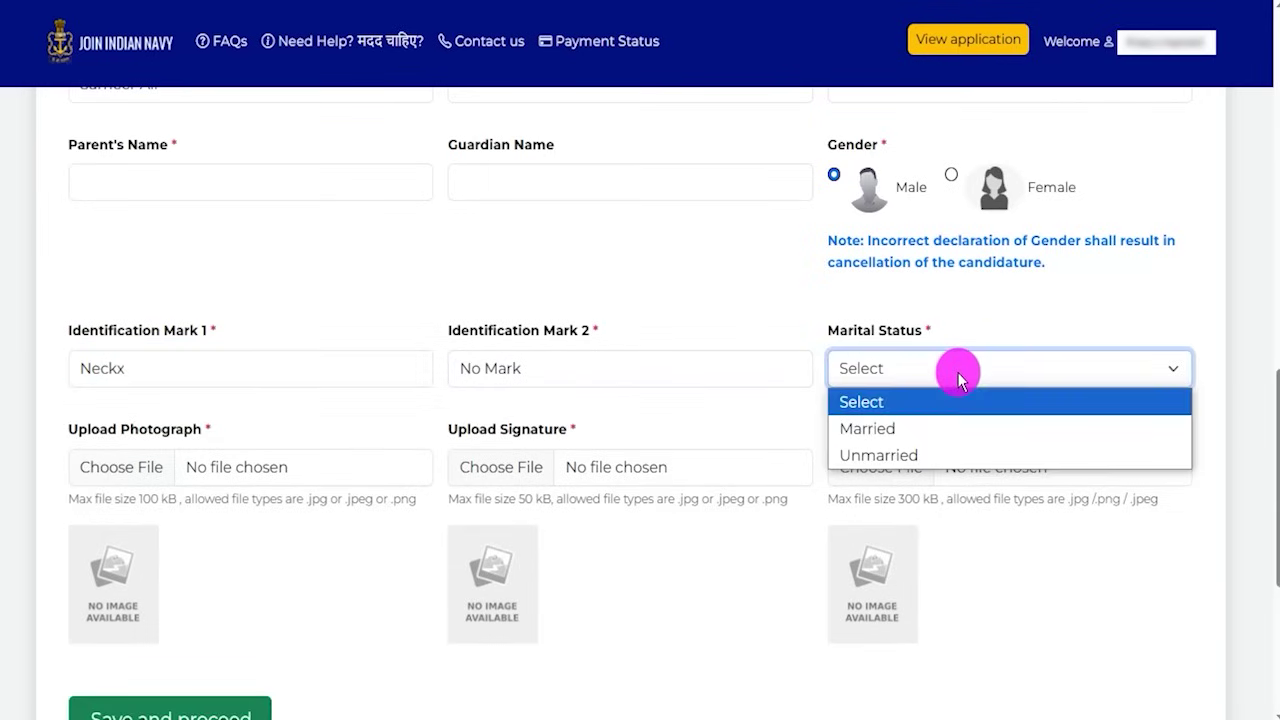
pyautogui.click(905, 458)
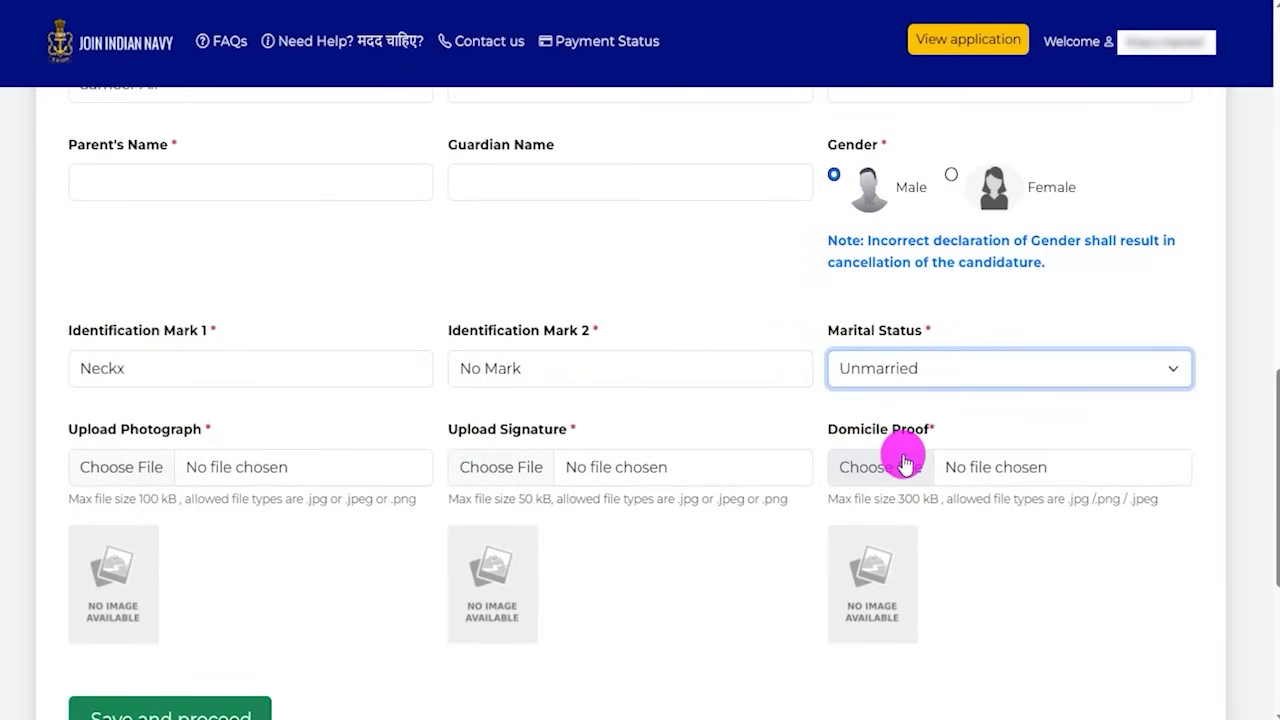
# Highlight the Upload Photograph, Upload Signature and Domicile Proof labels, along with the file size and type limits beneath each
pyautogui.moveTo(100, 429); pyautogui.dragTo(229, 429)
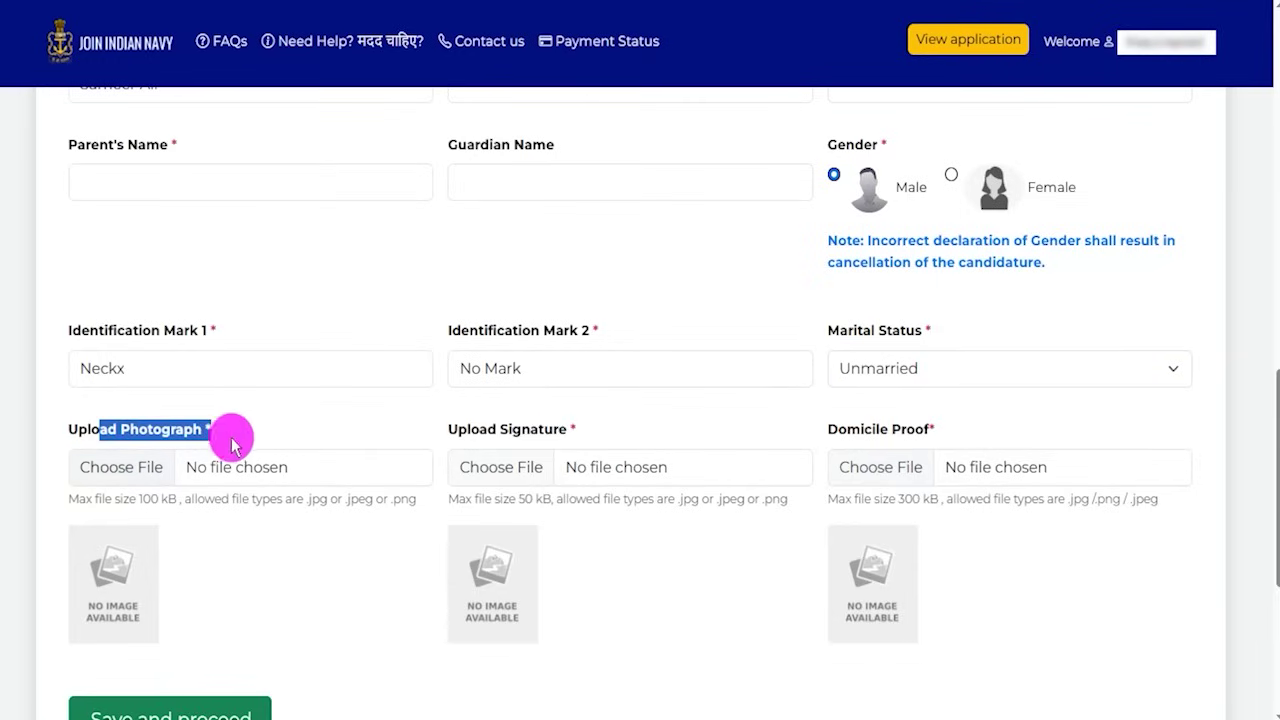
pyautogui.moveTo(516, 428); pyautogui.dragTo(651, 434)
pyautogui.moveTo(858, 429); pyautogui.dragTo(900, 435)
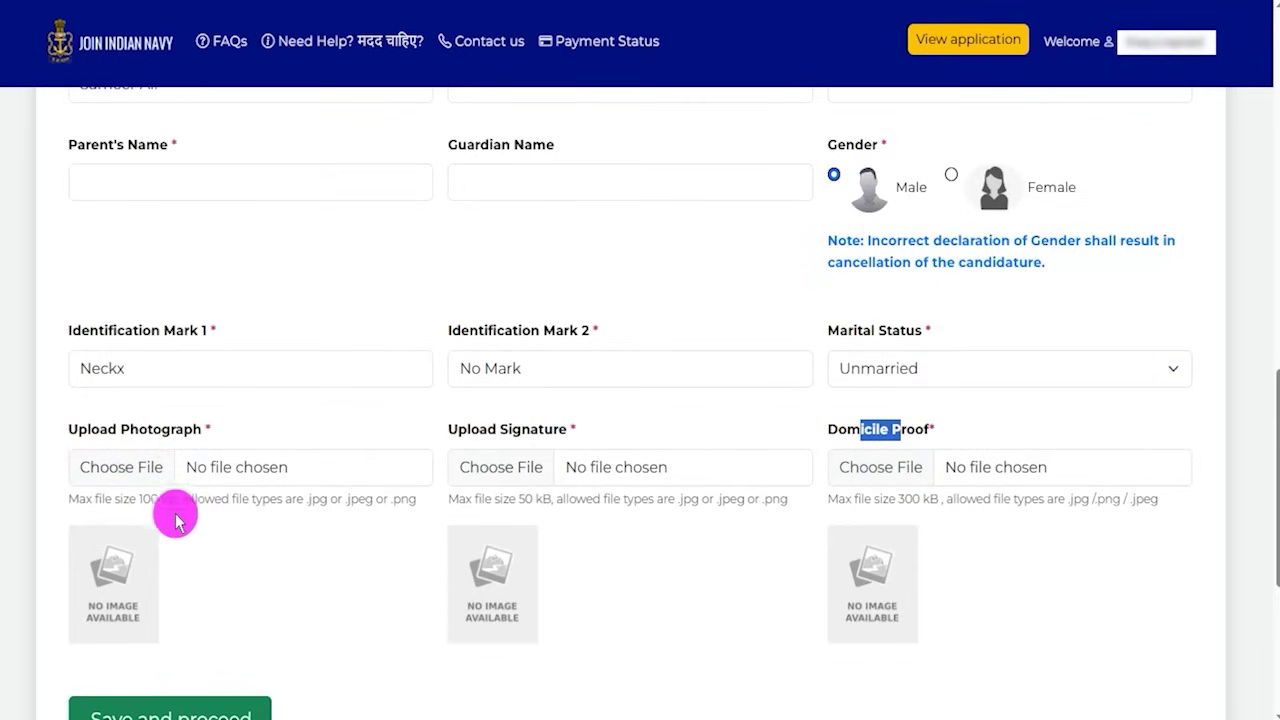
pyautogui.moveTo(143, 502); pyautogui.dragTo(427, 538)
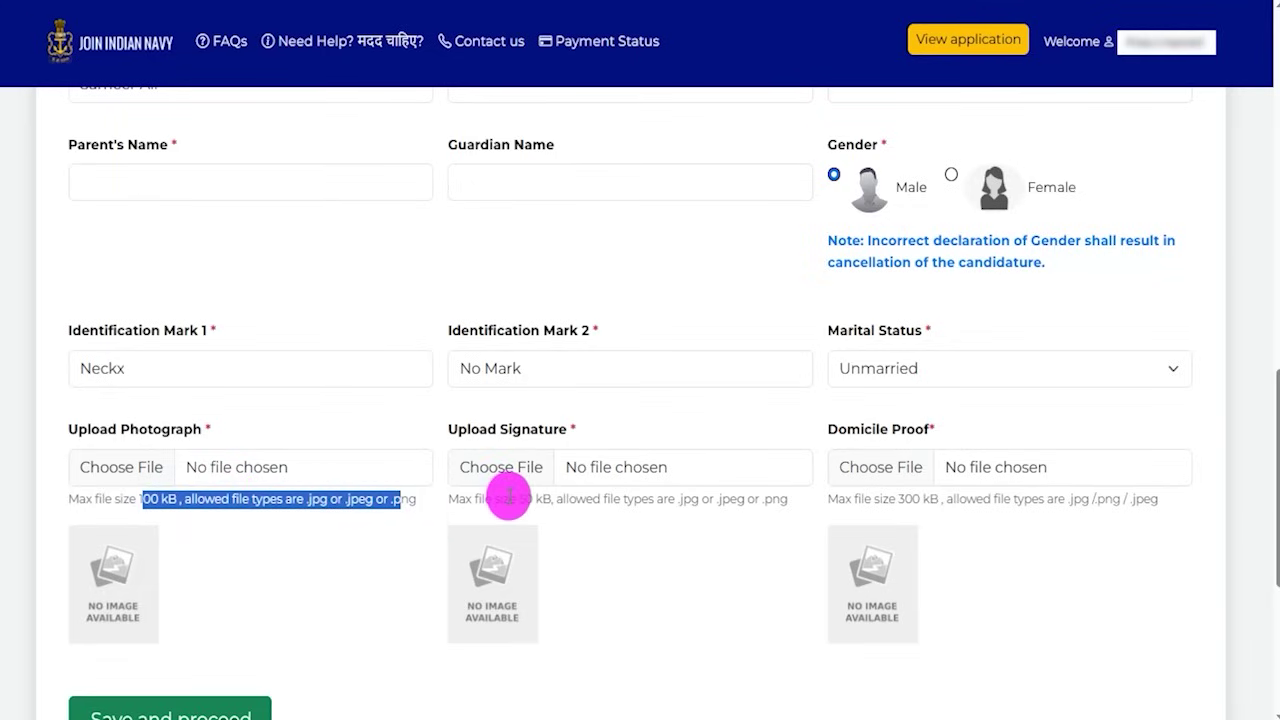
pyautogui.moveTo(516, 497); pyautogui.dragTo(679, 500)
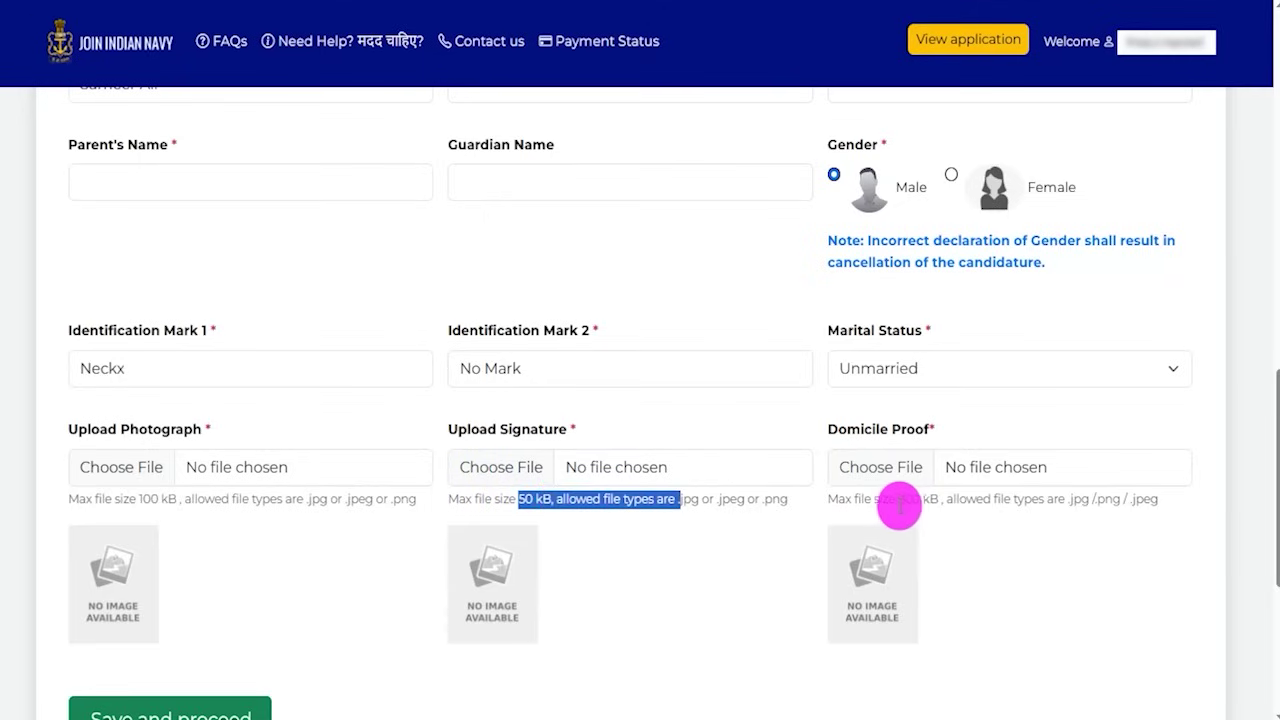
pyautogui.moveTo(896, 500); pyautogui.dragTo(1050, 502)
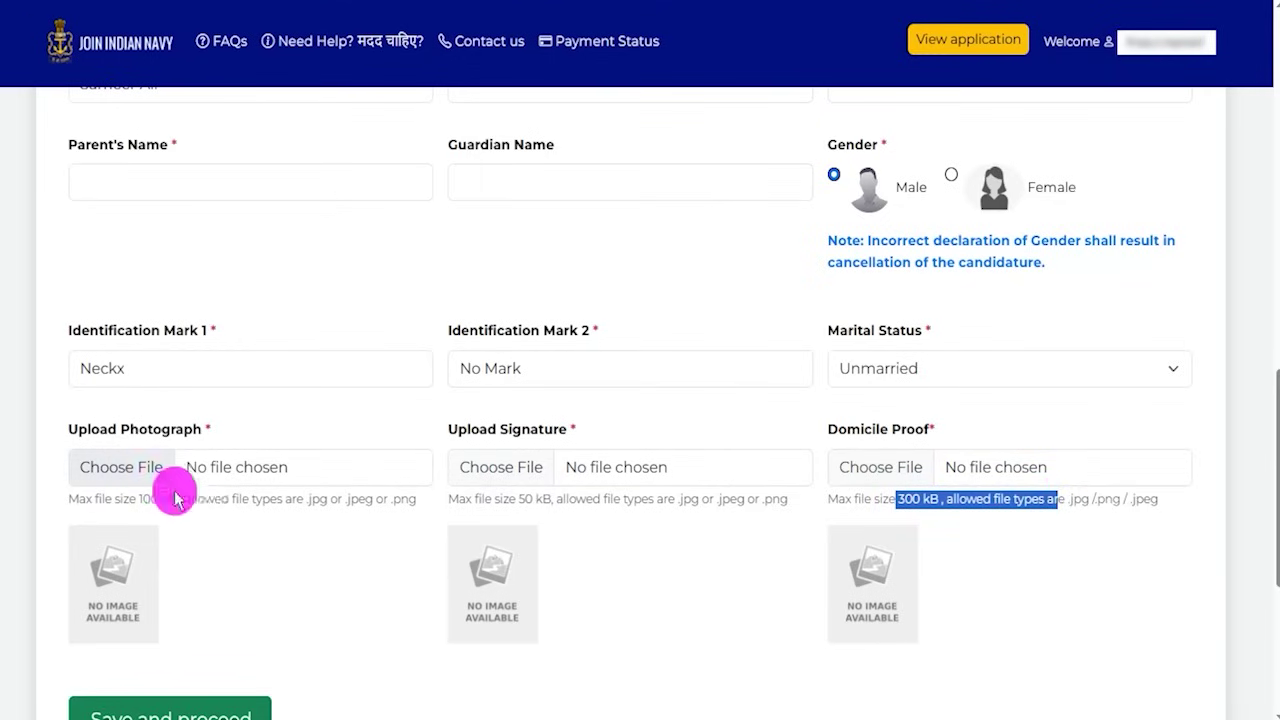
# Save the personal information, proceed to the Additional Information stage, and highlight its heading
pyautogui.scroll(-2, 380, 600)
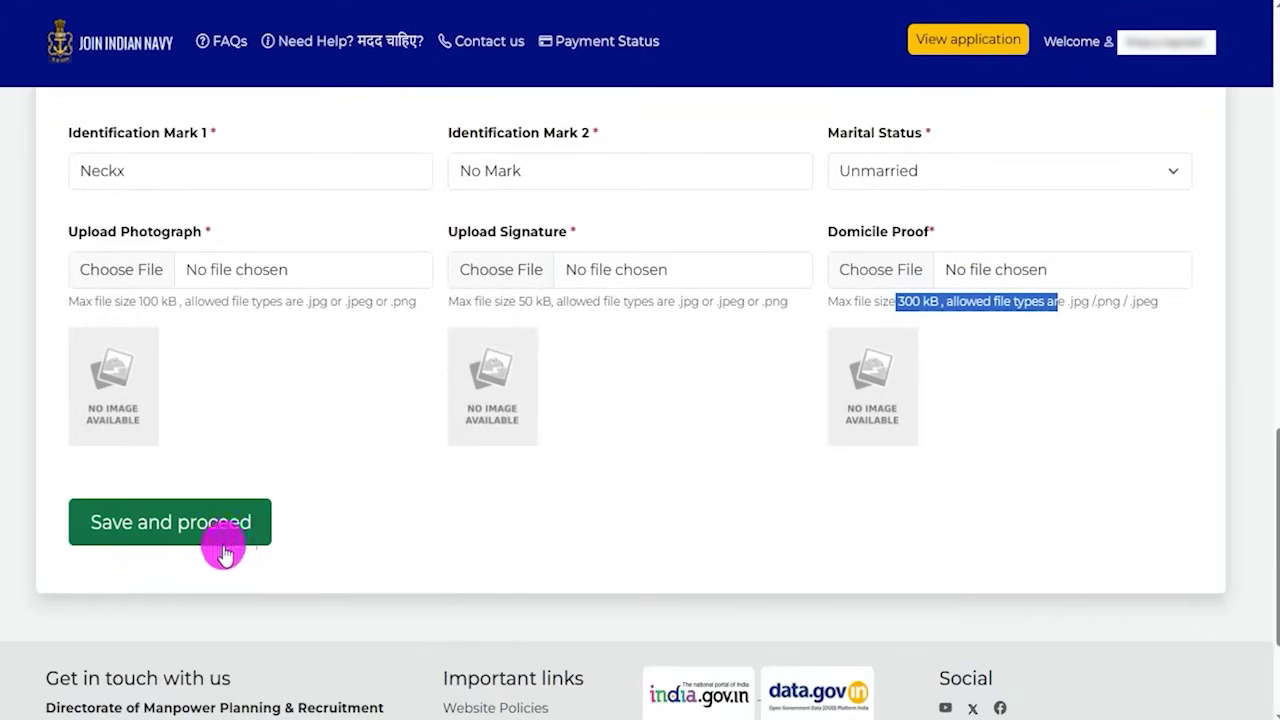
pyautogui.click(268, 535)
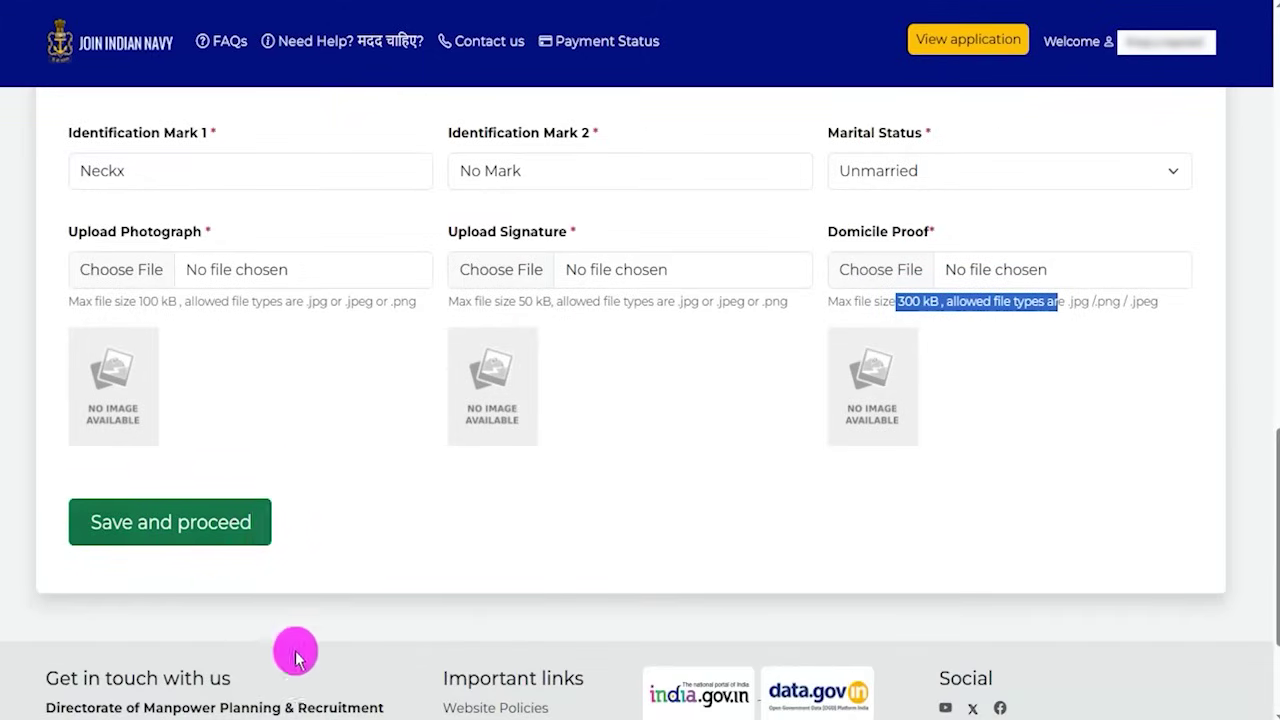
pyautogui.moveTo(100, 287); pyautogui.dragTo(271, 286)
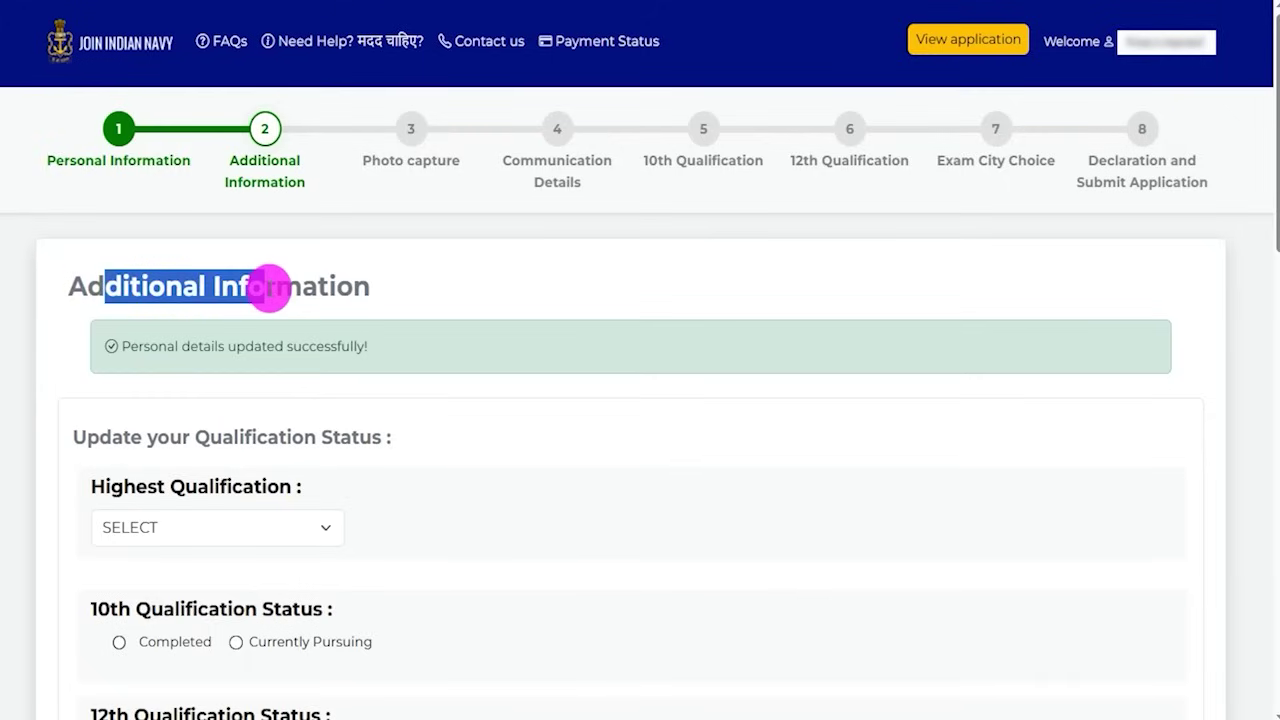
# Highlight the Highest Qualification label and set the highest qualification to Graduation
pyautogui.moveTo(104, 486); pyautogui.dragTo(251, 484)
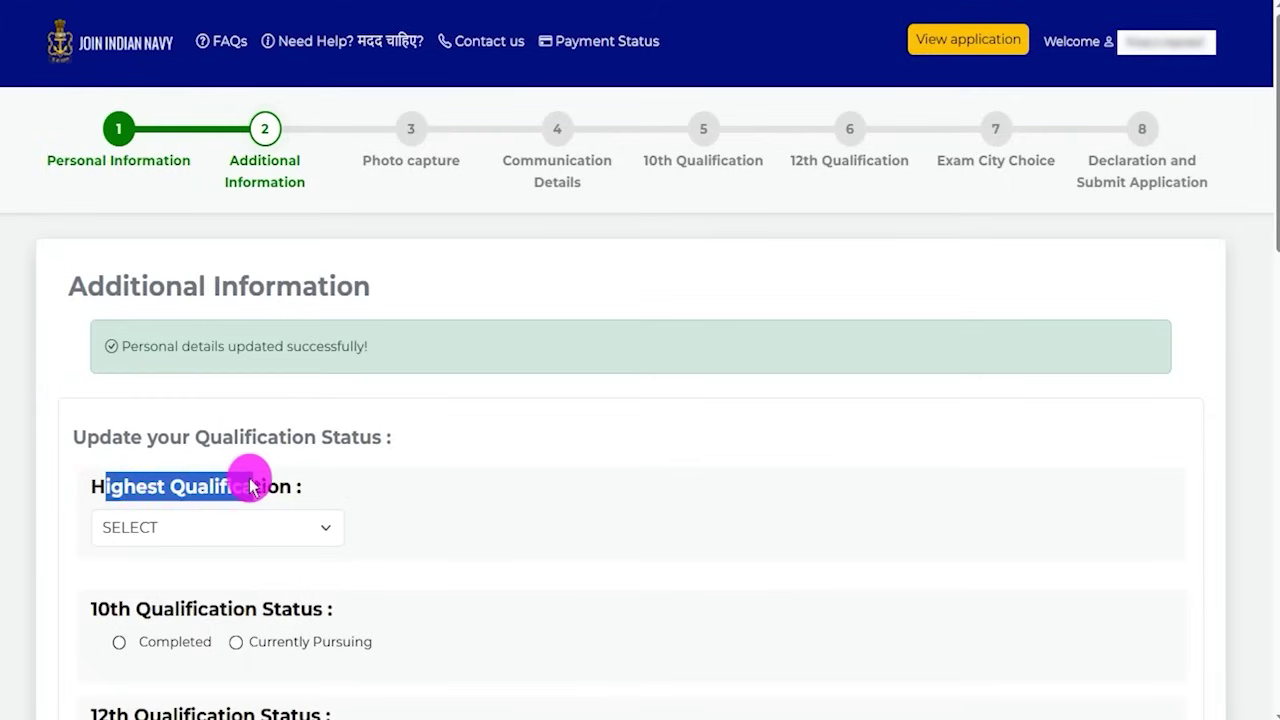
pyautogui.click(240, 528)
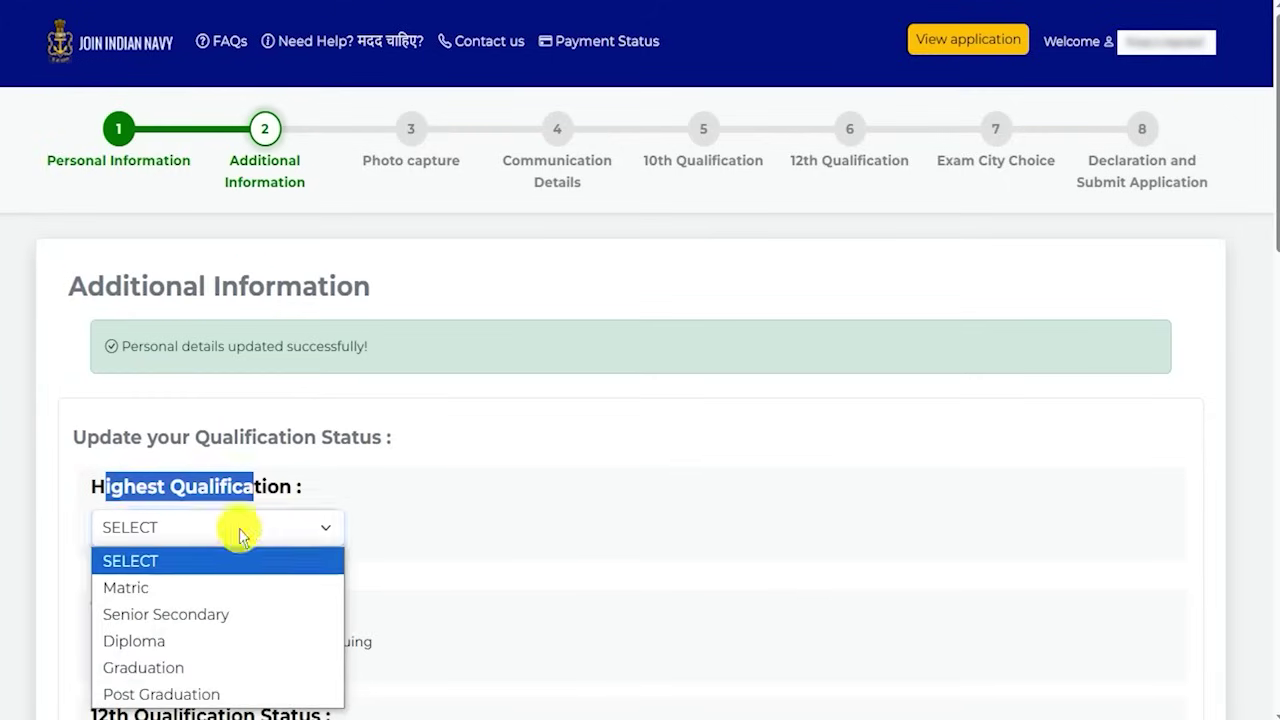
pyautogui.click(180, 667)
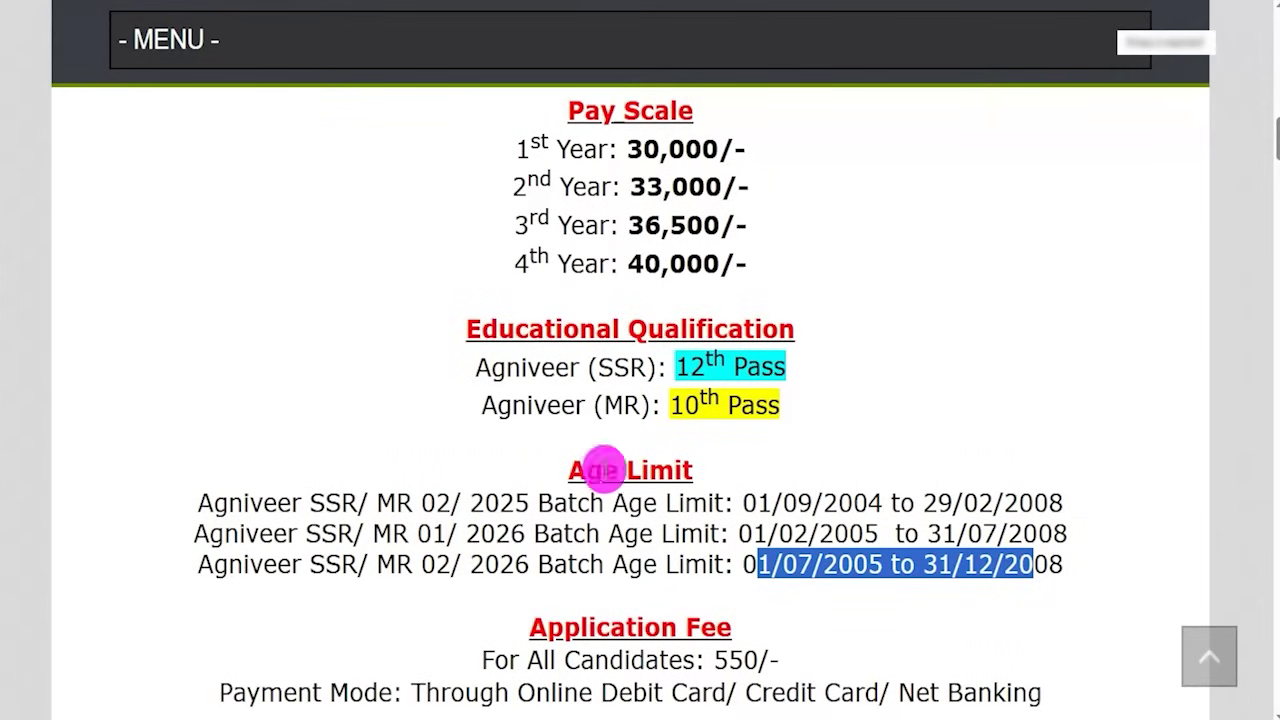
# Highlight the SSR and MR educational qualifications on the recruitment details page, and review the Highest Qualification options in the application form
pyautogui.moveTo(508, 367); pyautogui.dragTo(780, 366)
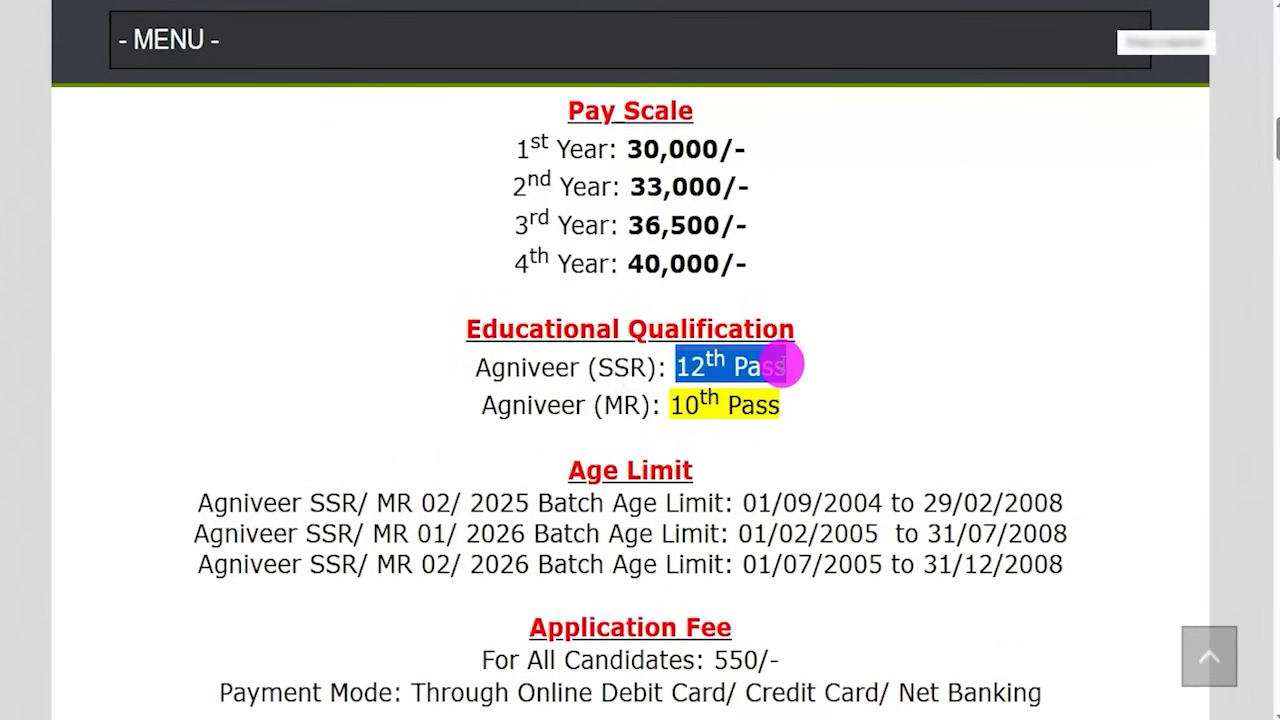
pyautogui.moveTo(512, 405); pyautogui.dragTo(742, 403)
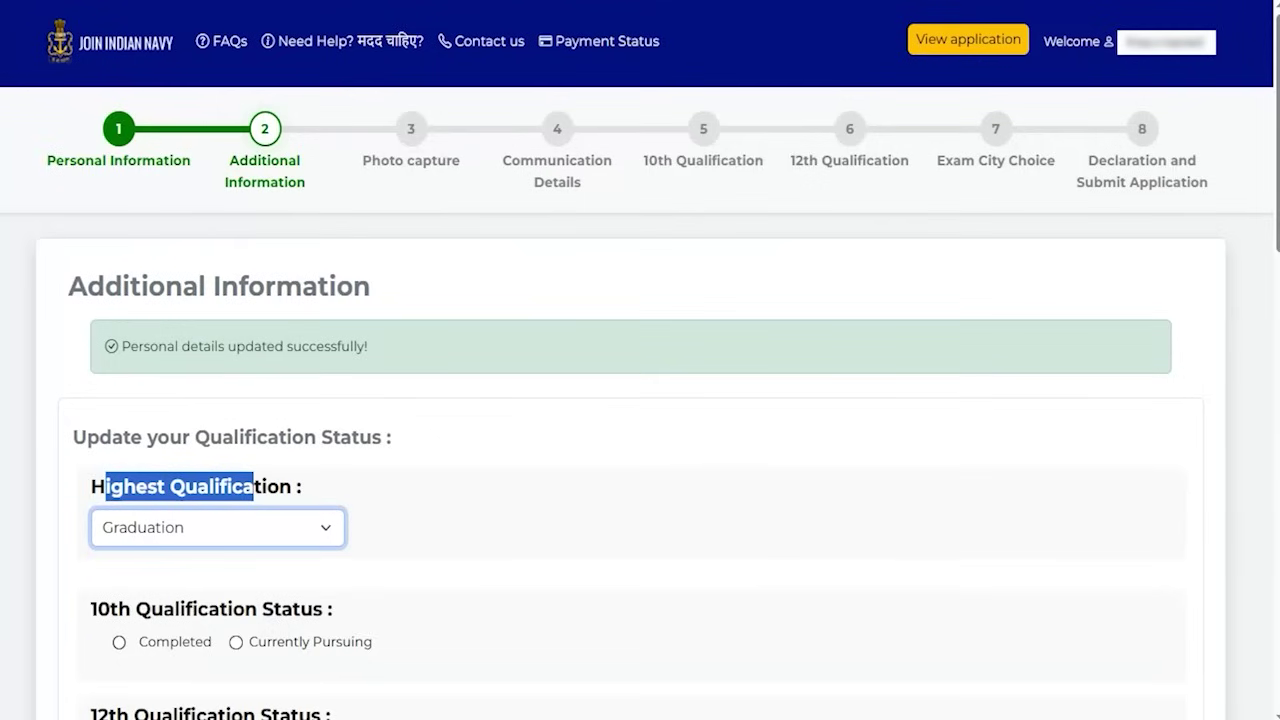
pyautogui.click(497, 480)
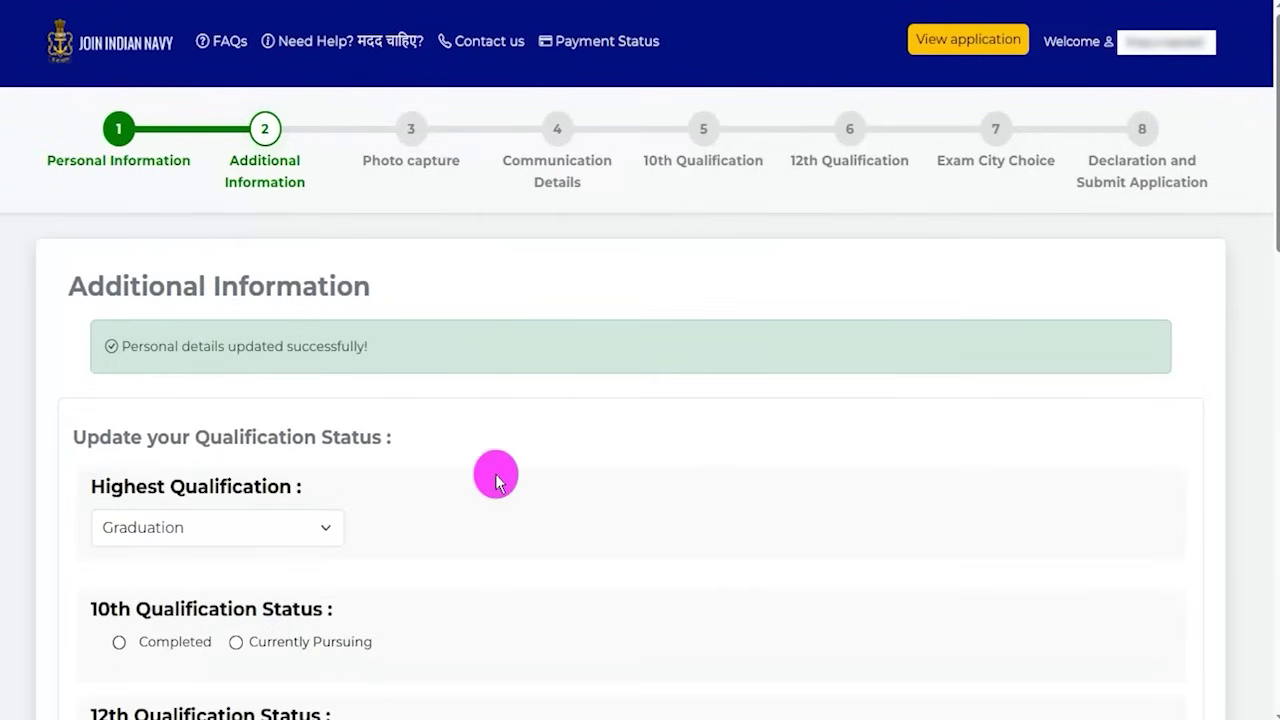
pyautogui.click(213, 517)
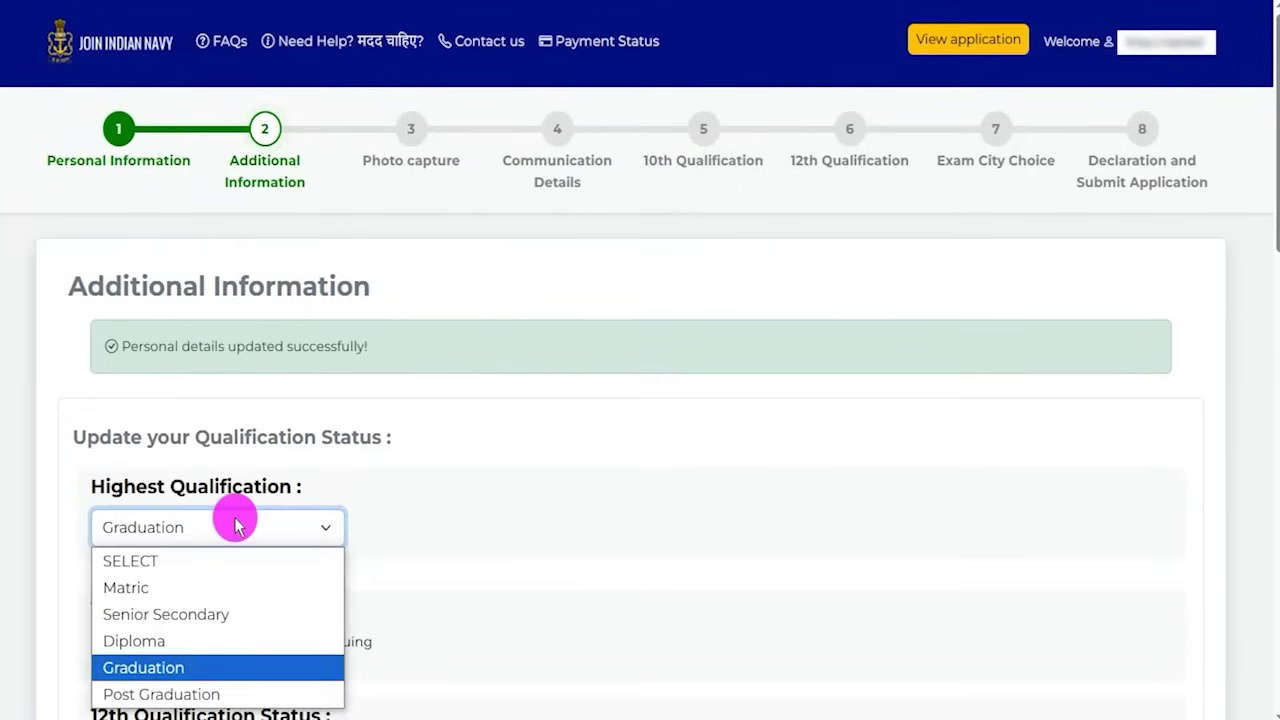
pyautogui.click(386, 593)
# Try Currently Pursuing with its declaration as the 10th Qualification Status, and set the status to Completed
pyautogui.scroll(-2, 483, 548)
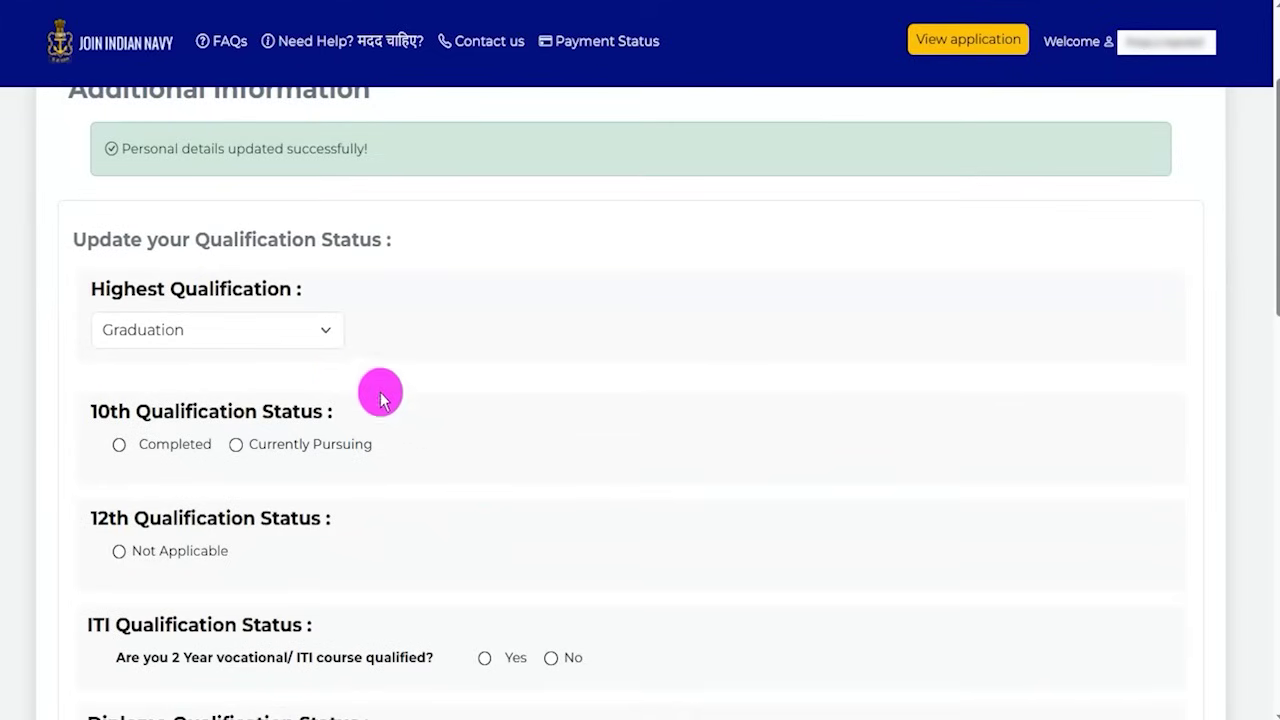
pyautogui.moveTo(95, 410); pyautogui.dragTo(300, 418)
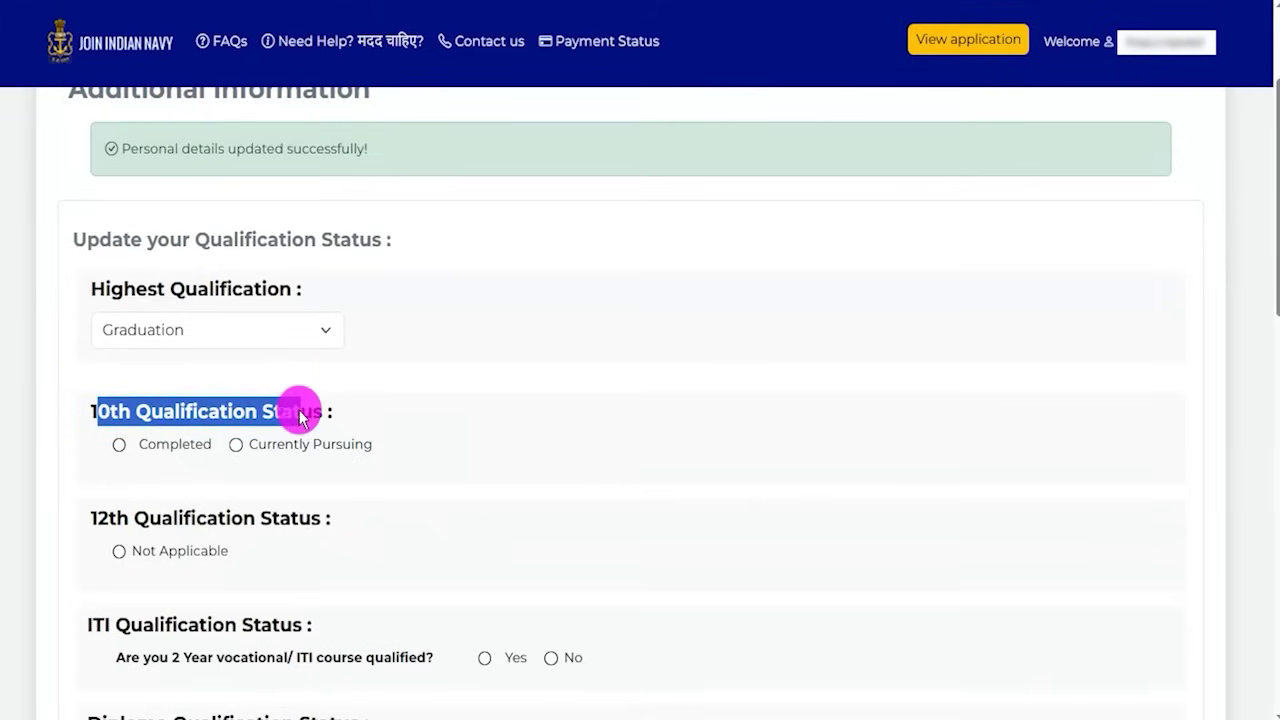
pyautogui.click(237, 447)
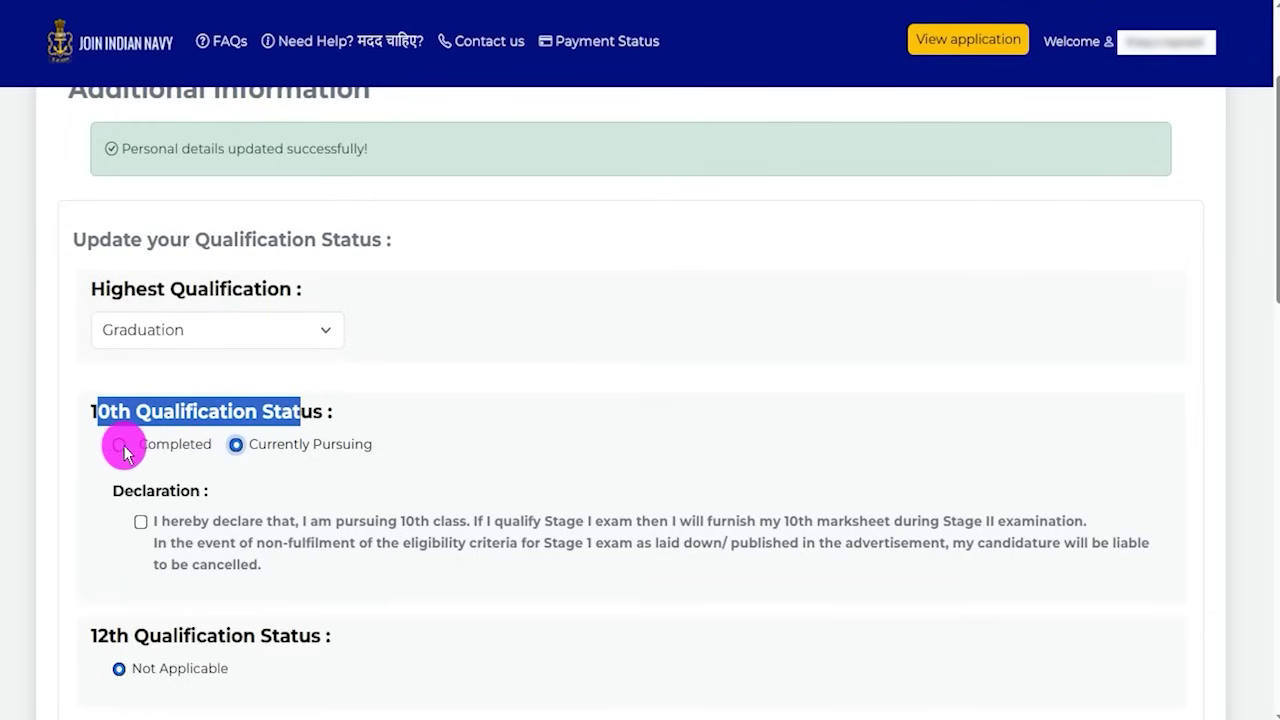
pyautogui.click(124, 452)
pyautogui.click(236, 450)
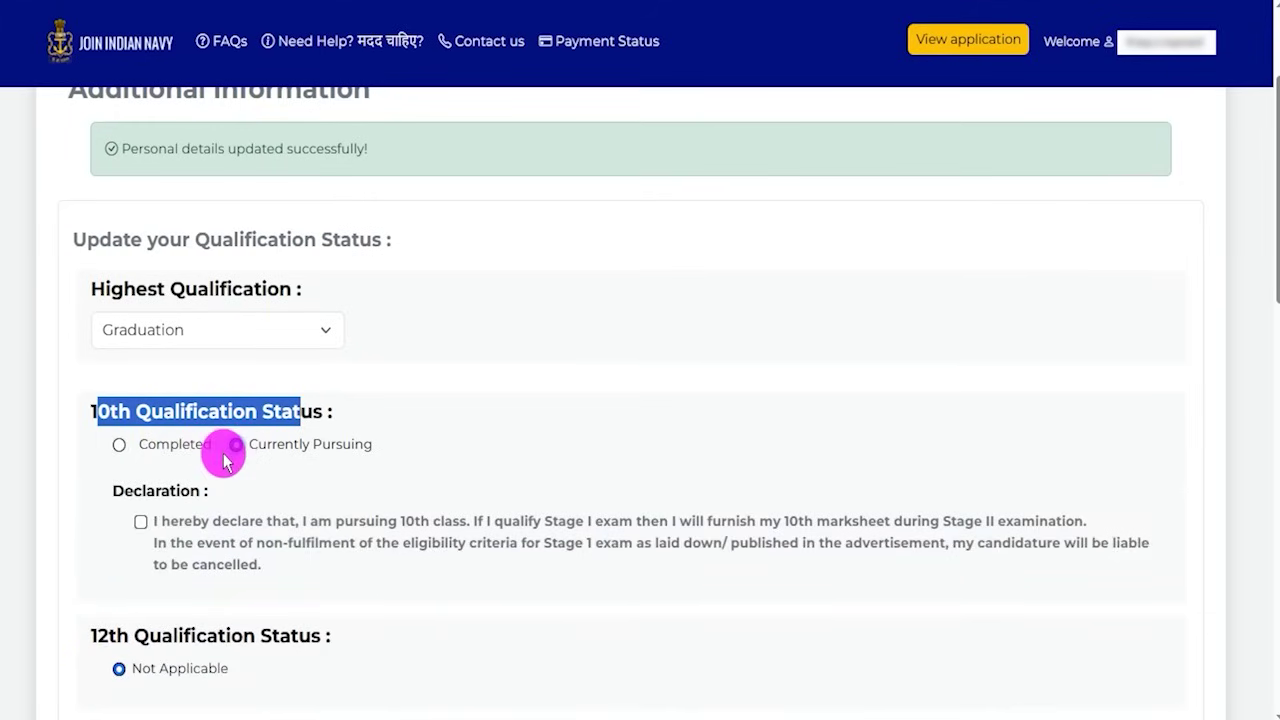
pyautogui.click(142, 523)
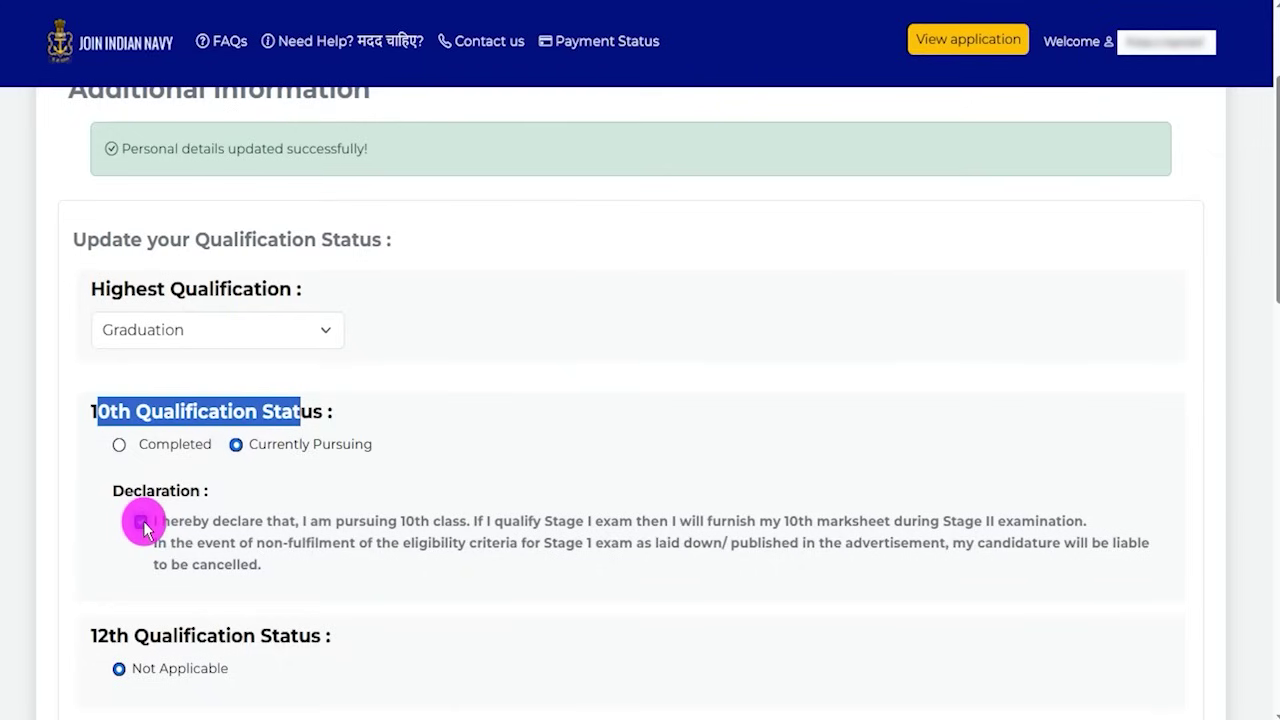
pyautogui.click(120, 448)
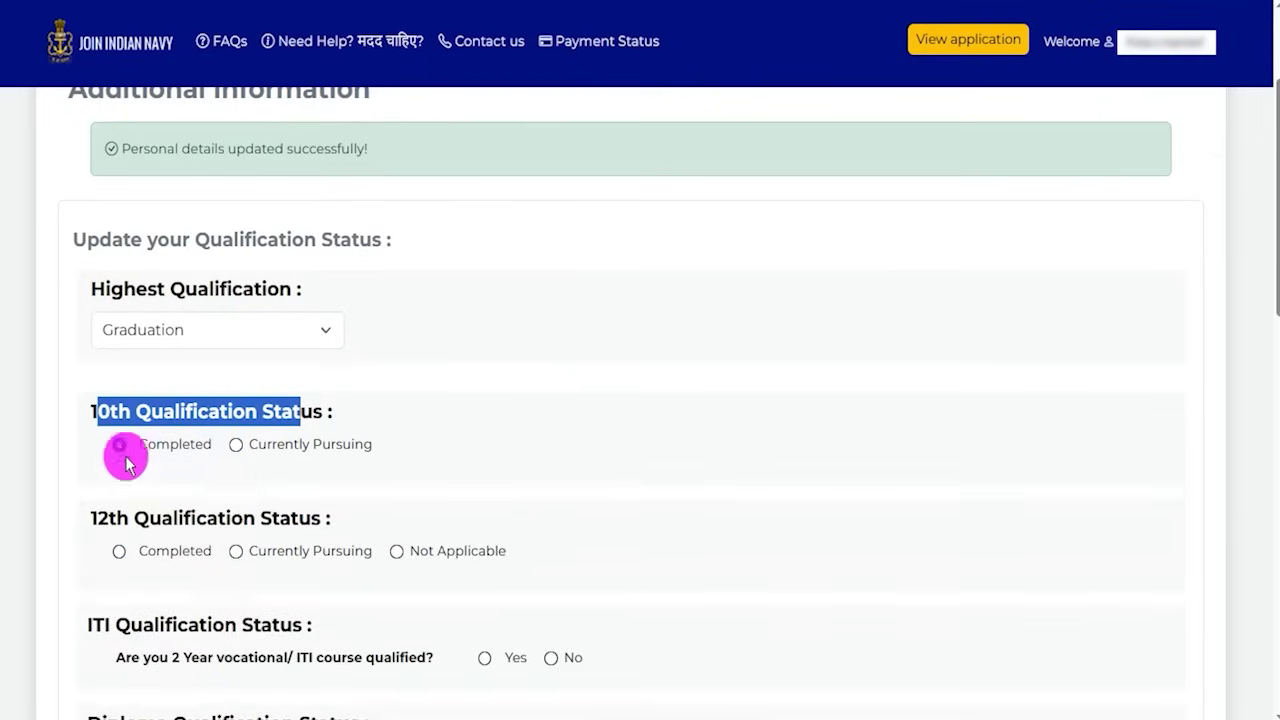
# Try the Currently Pursuing and Not Applicable options for the 12th Qualification Status, and set it to Completed
pyautogui.scroll(-4, 467, 470)
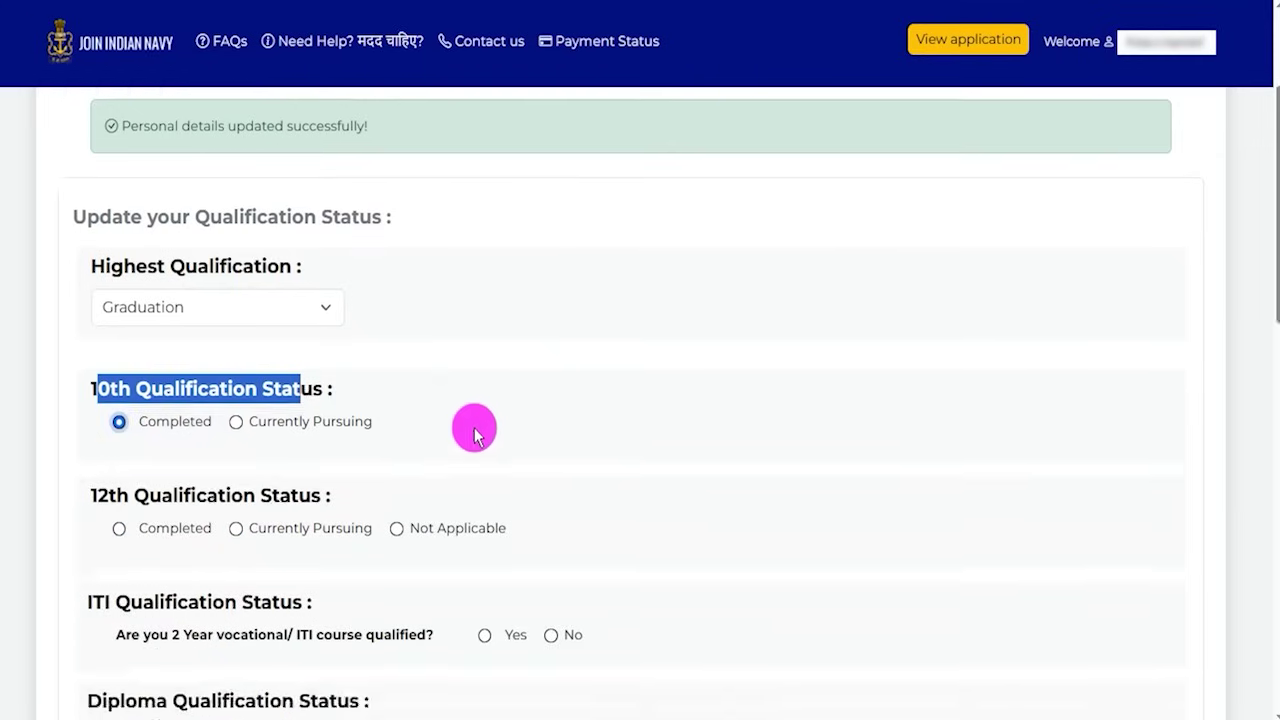
pyautogui.moveTo(102, 224); pyautogui.dragTo(300, 224)
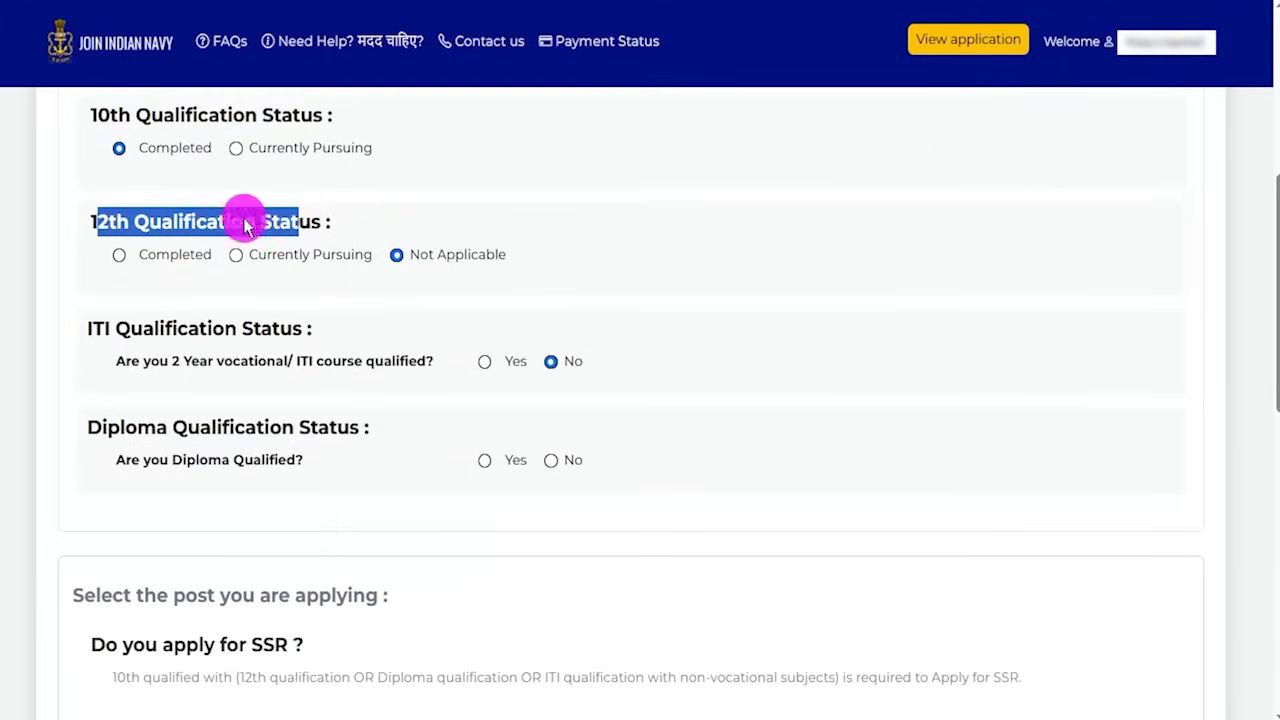
pyautogui.click(120, 255)
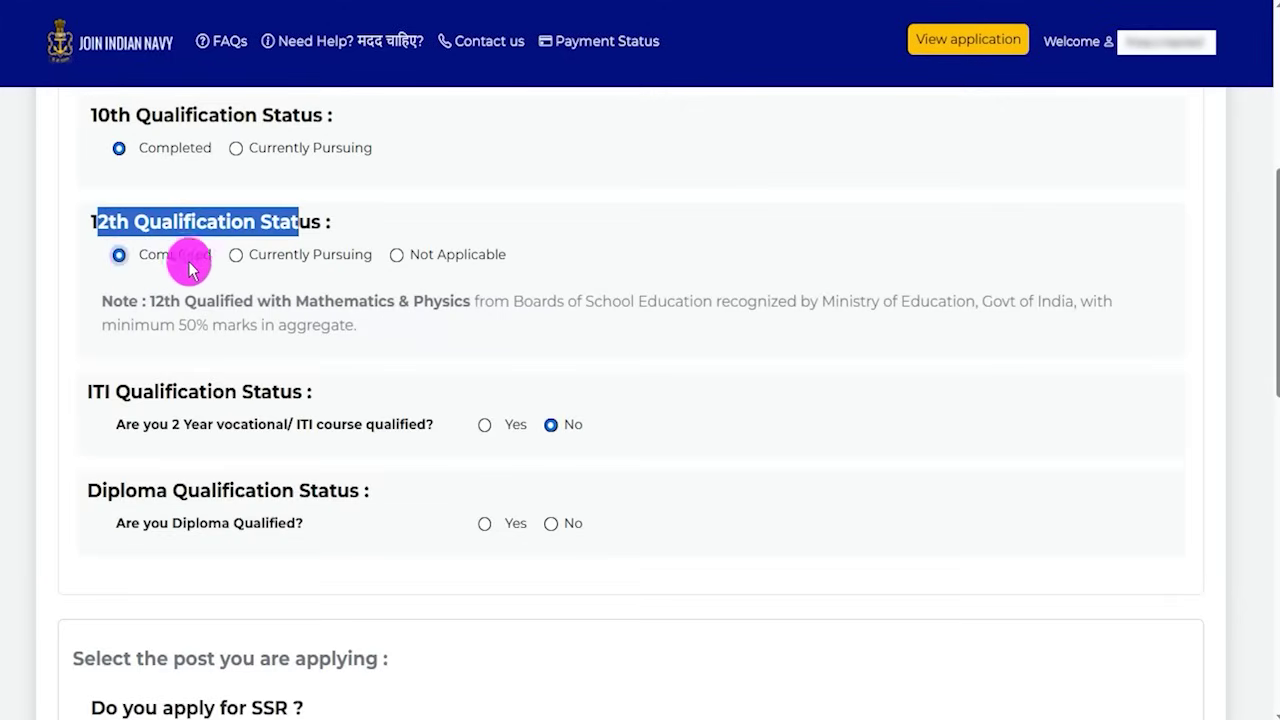
pyautogui.click(236, 255)
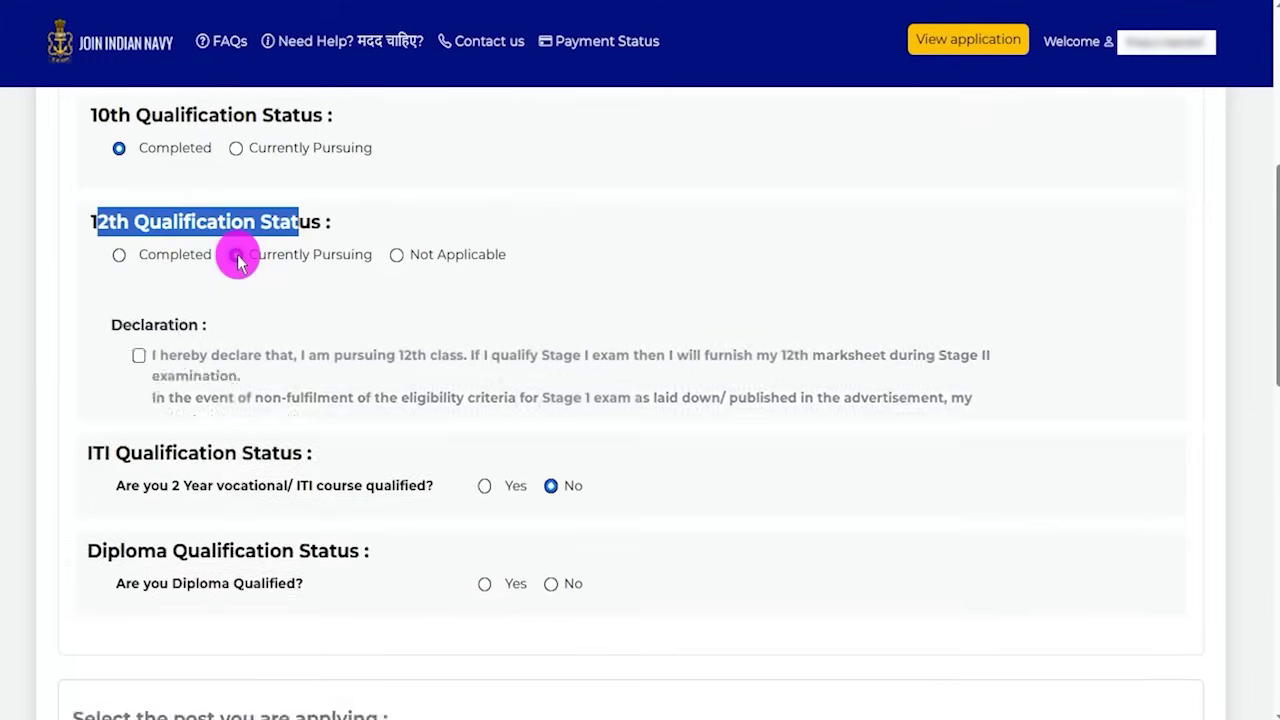
pyautogui.click(397, 255)
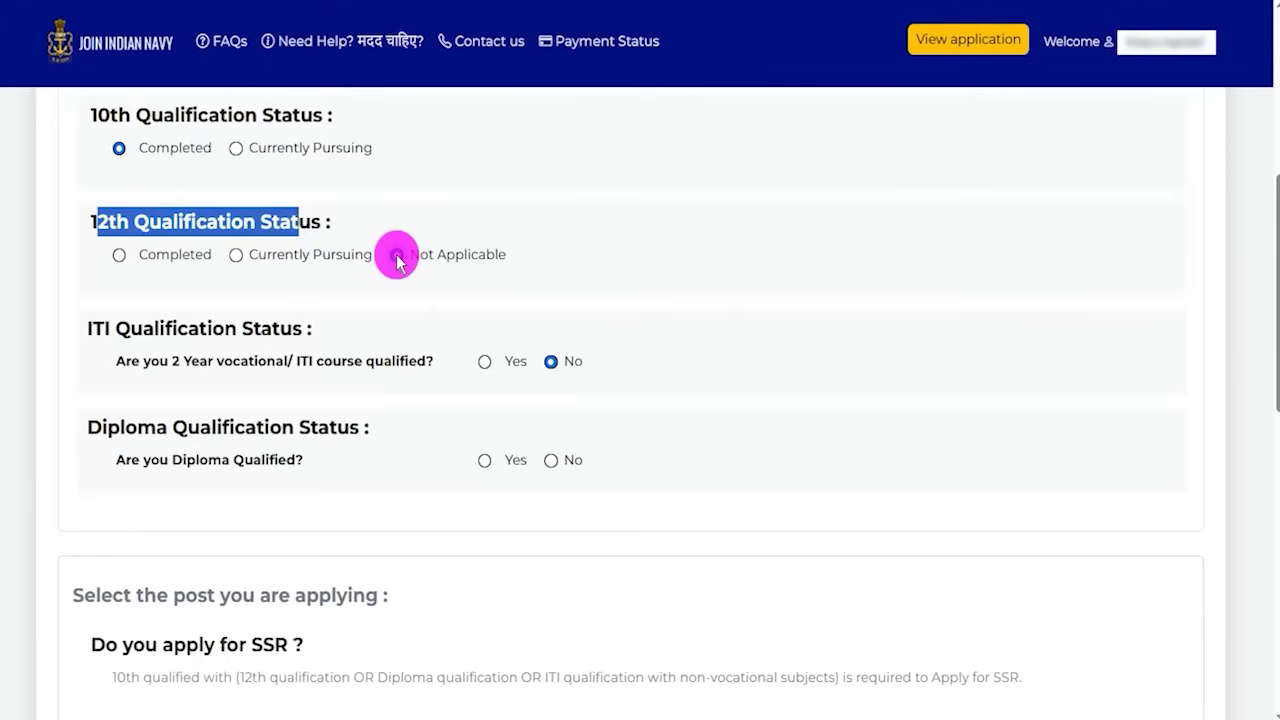
pyautogui.click(119, 256)
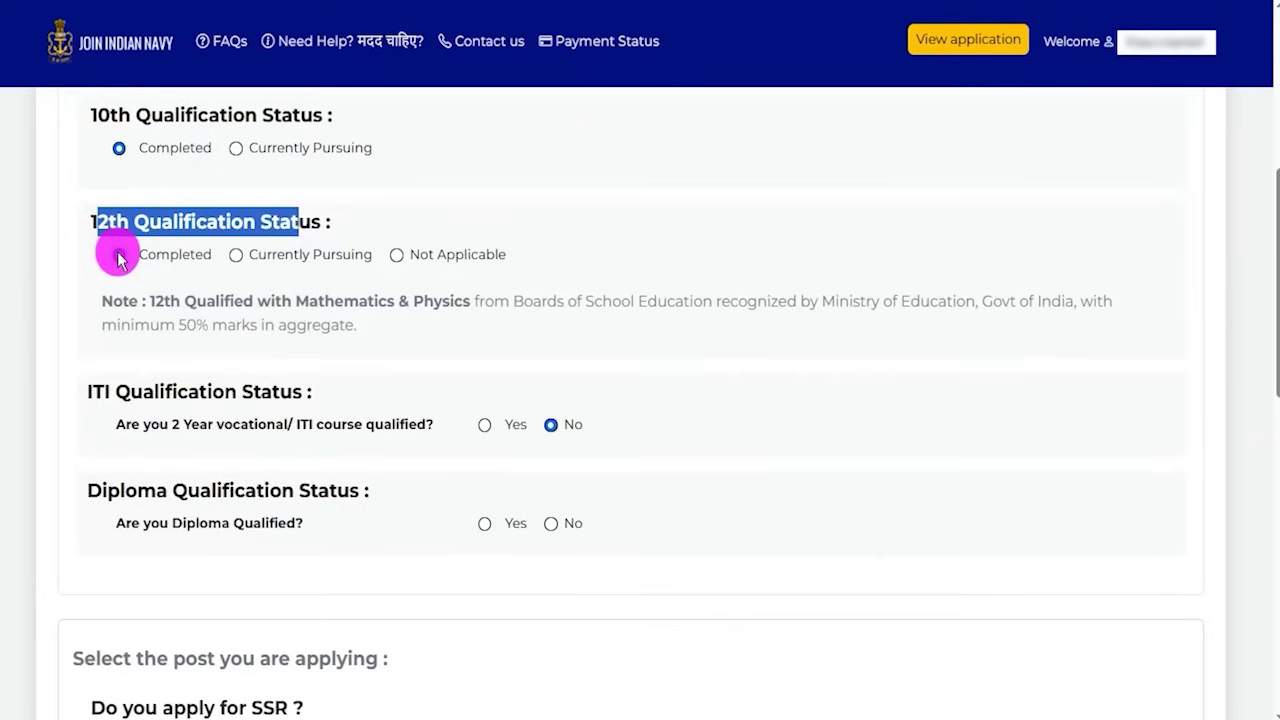
# Highlight the Mathematics & Physics and 50% marks requirements in the 12th note, and the ITI heading and two-year course question
pyautogui.moveTo(164, 300); pyautogui.dragTo(470, 300)
pyautogui.moveTo(179, 324); pyautogui.dragTo(292, 327)
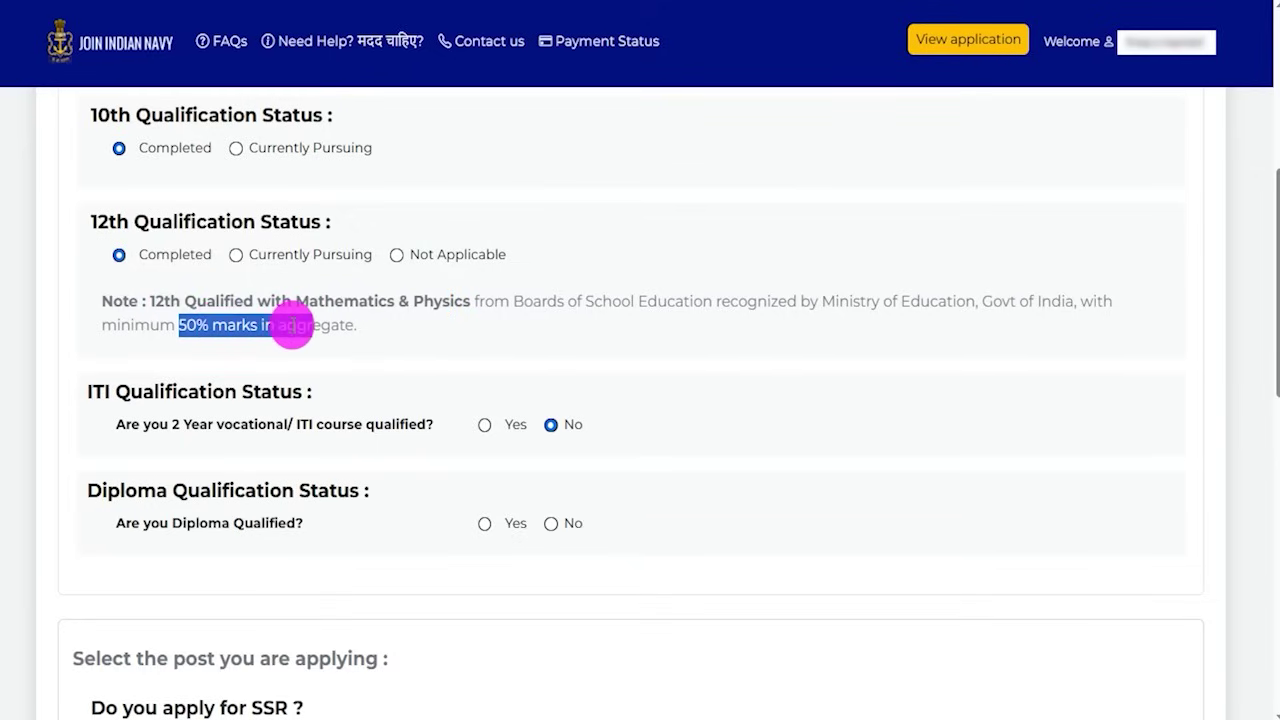
pyautogui.moveTo(104, 390); pyautogui.dragTo(266, 386)
pyautogui.moveTo(151, 422); pyautogui.dragTo(396, 428)
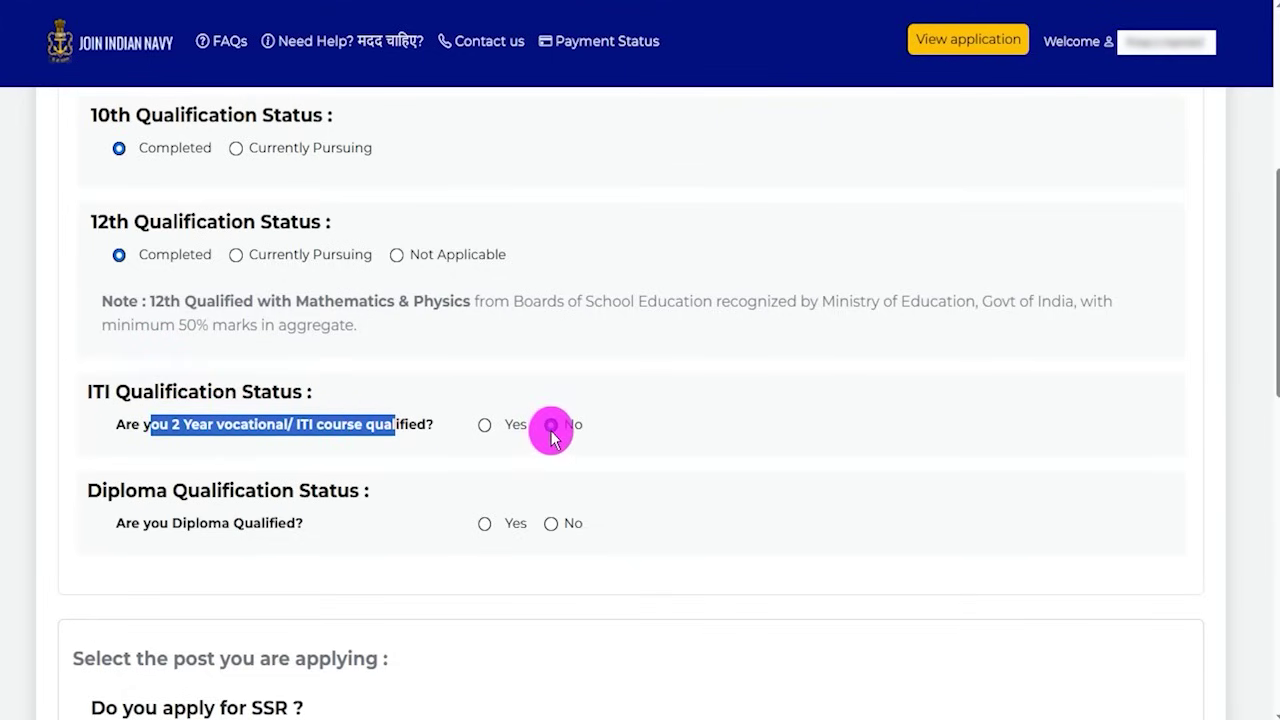
# Answer Yes to being qualified in a two-year vocational/ITI course, and clear the text selection
pyautogui.click(551, 425)
pyautogui.click(484, 425)
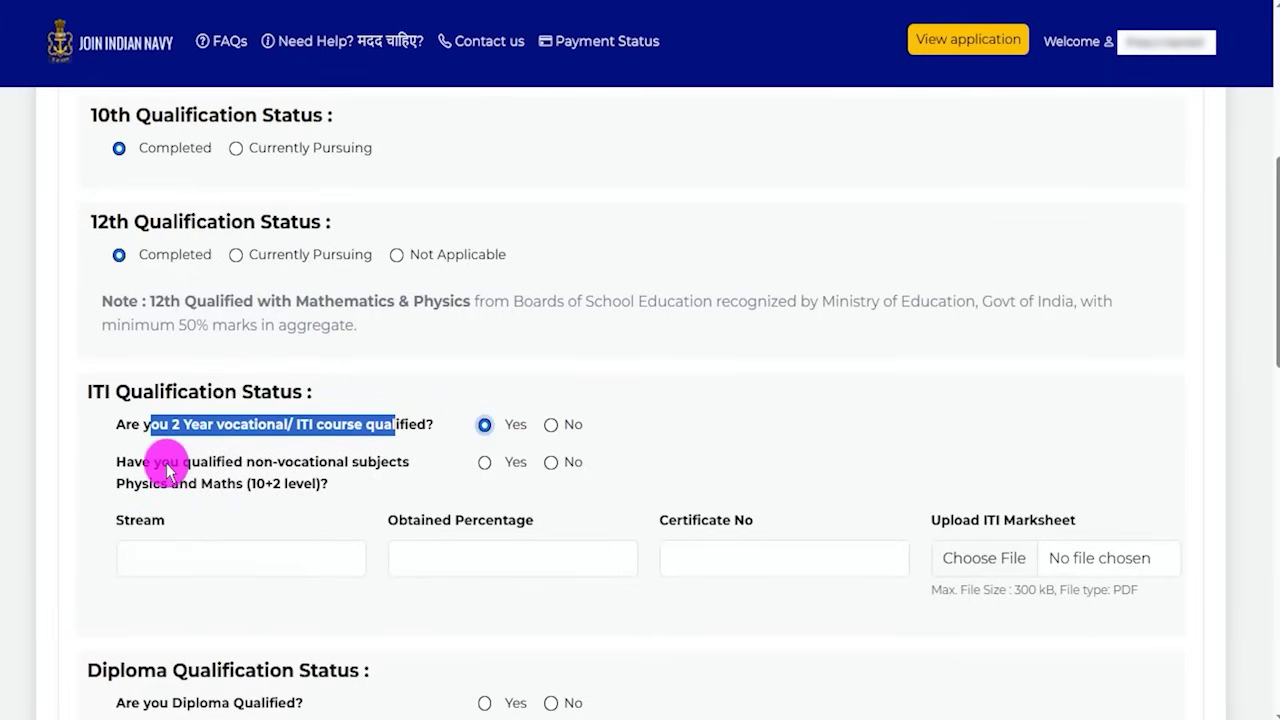
pyautogui.click(199, 494)
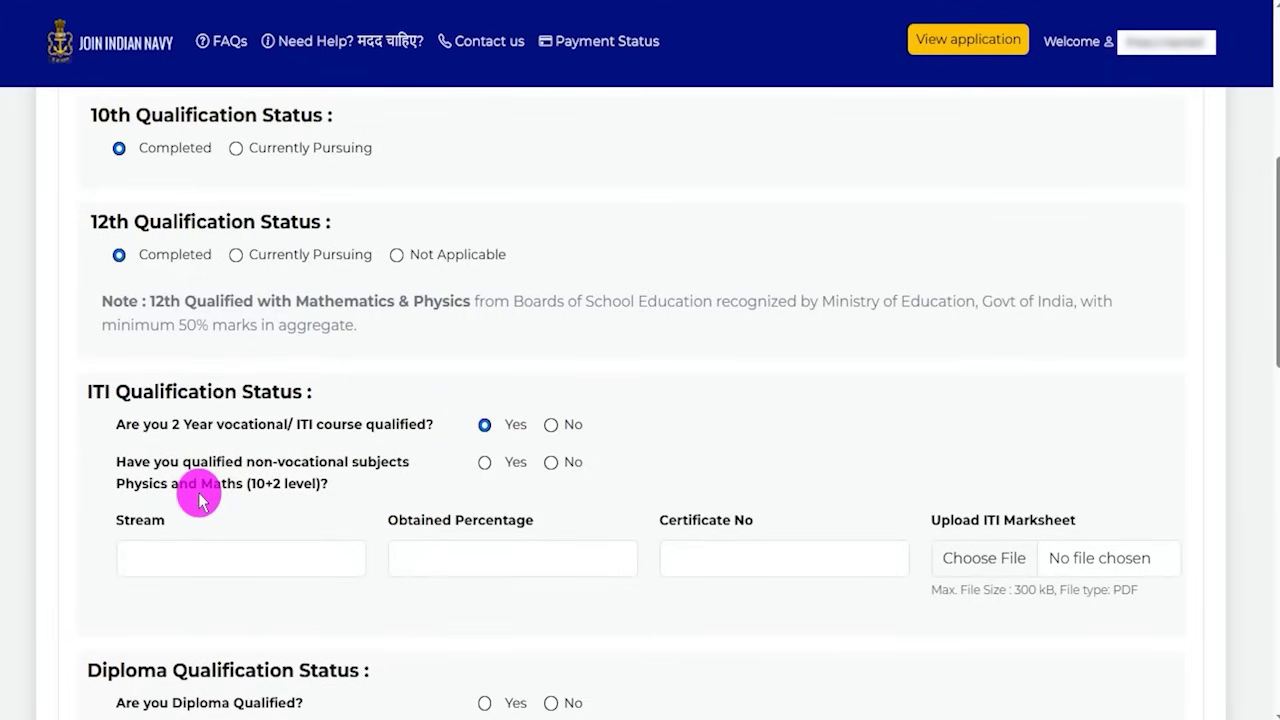
# Answer Yes to the non-vocational Physics and Maths question, and go through the total and obtained mark fields for both subjects
pyautogui.click(485, 462)
pyautogui.moveTo(134, 523); pyautogui.dragTo(214, 531)
pyautogui.click(209, 553)
pyautogui.moveTo(425, 530); pyautogui.dragTo(491, 557)
pyautogui.click(493, 558)
pyautogui.moveTo(662, 520); pyautogui.dragTo(734, 580)
pyautogui.click(854, 568)
pyautogui.moveTo(942, 520); pyautogui.dragTo(1038, 547)
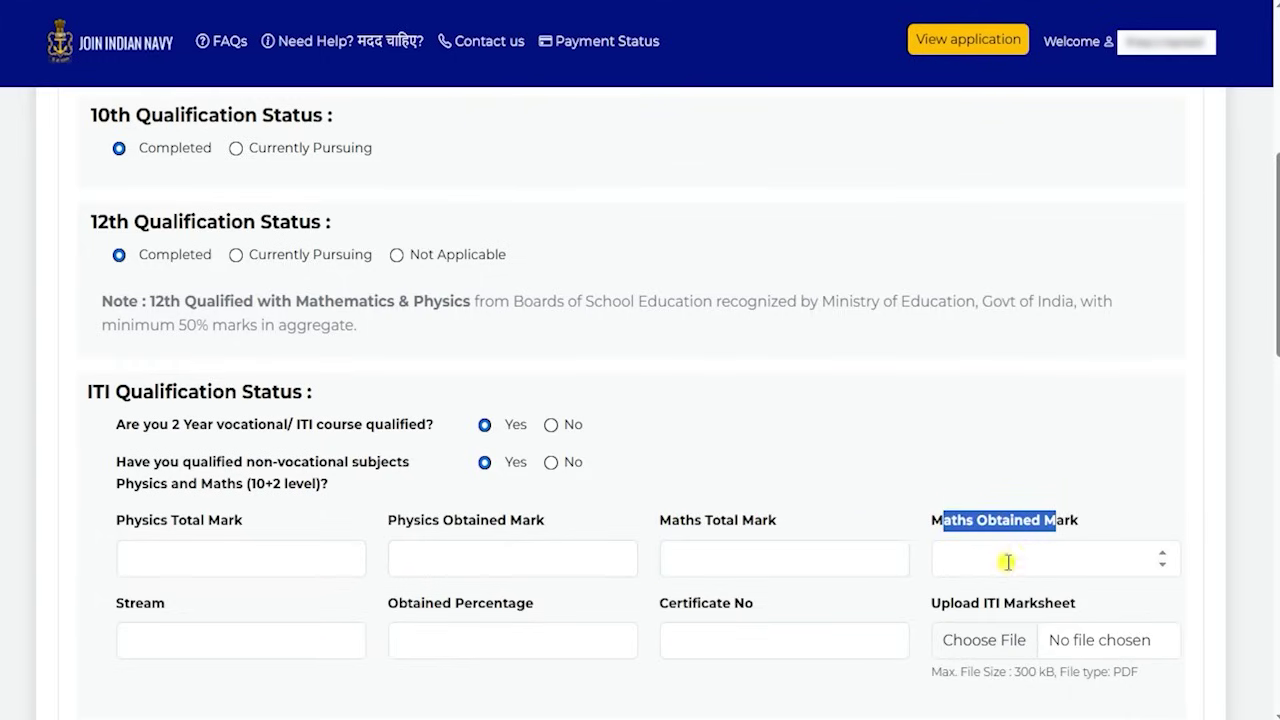
pyautogui.click(1006, 560)
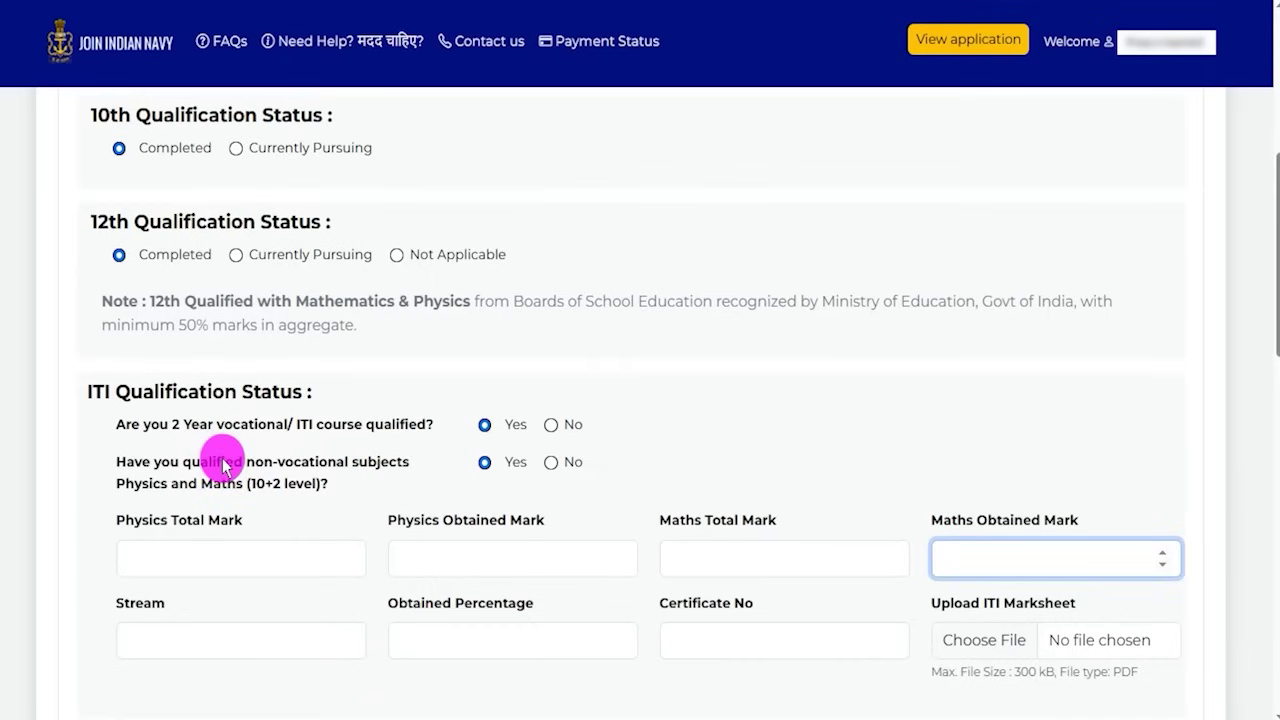
# Try No for the non-vocational Physics and Maths question, and go through the ITI stream, percentage, certificate number and marksheet upload fields
pyautogui.click(551, 462)
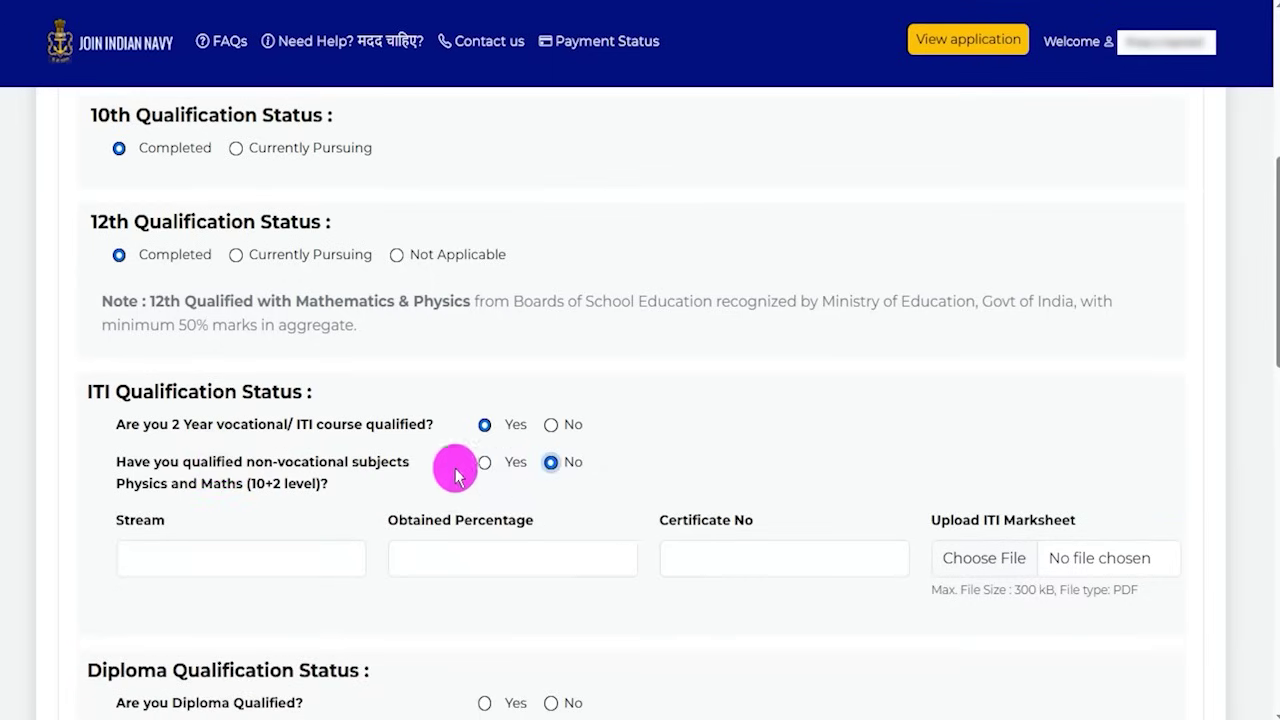
pyautogui.click(193, 551)
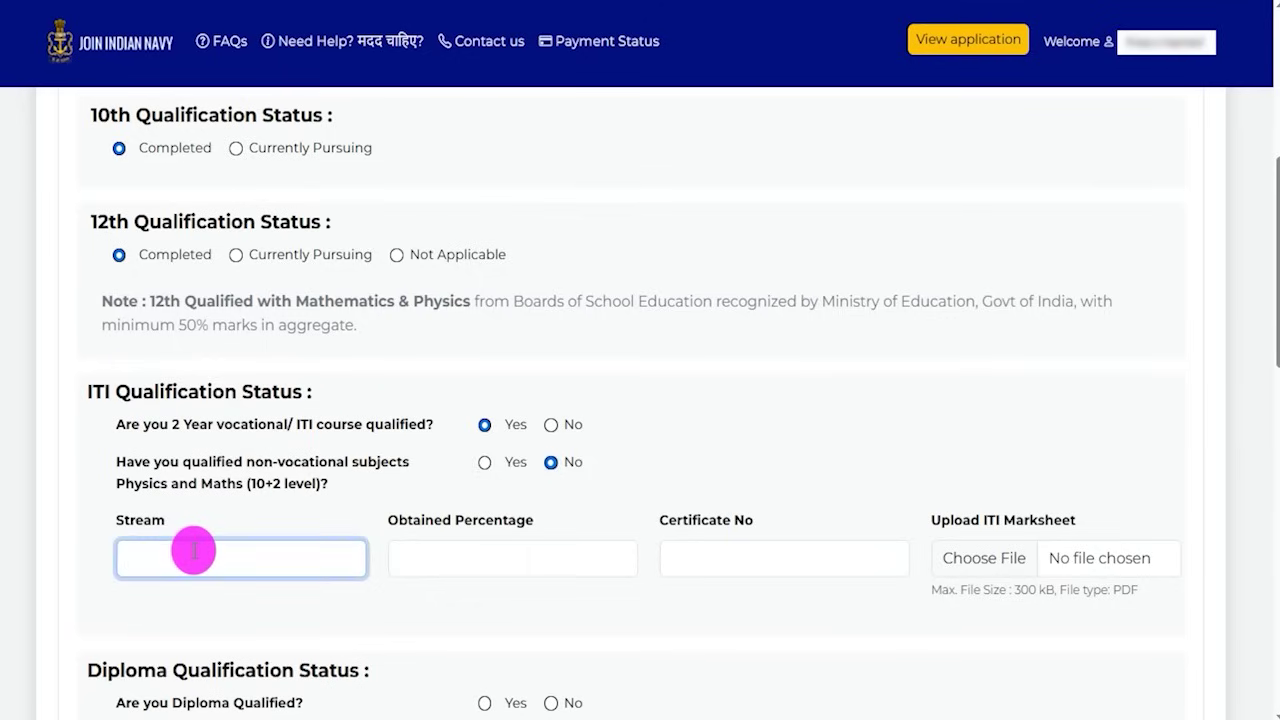
pyautogui.moveTo(410, 521); pyautogui.dragTo(471, 551)
pyautogui.click(473, 556)
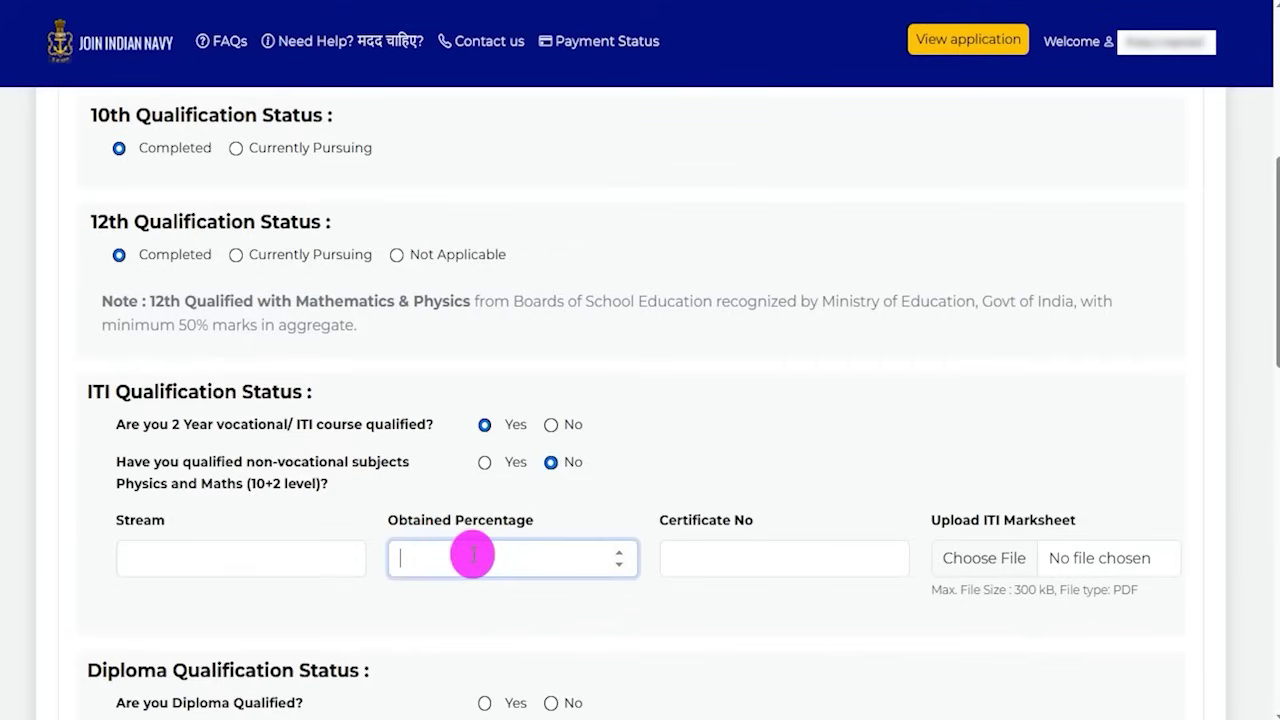
pyautogui.moveTo(688, 522); pyautogui.dragTo(740, 549)
pyautogui.click(737, 549)
pyautogui.moveTo(951, 520); pyautogui.dragTo(1062, 522)
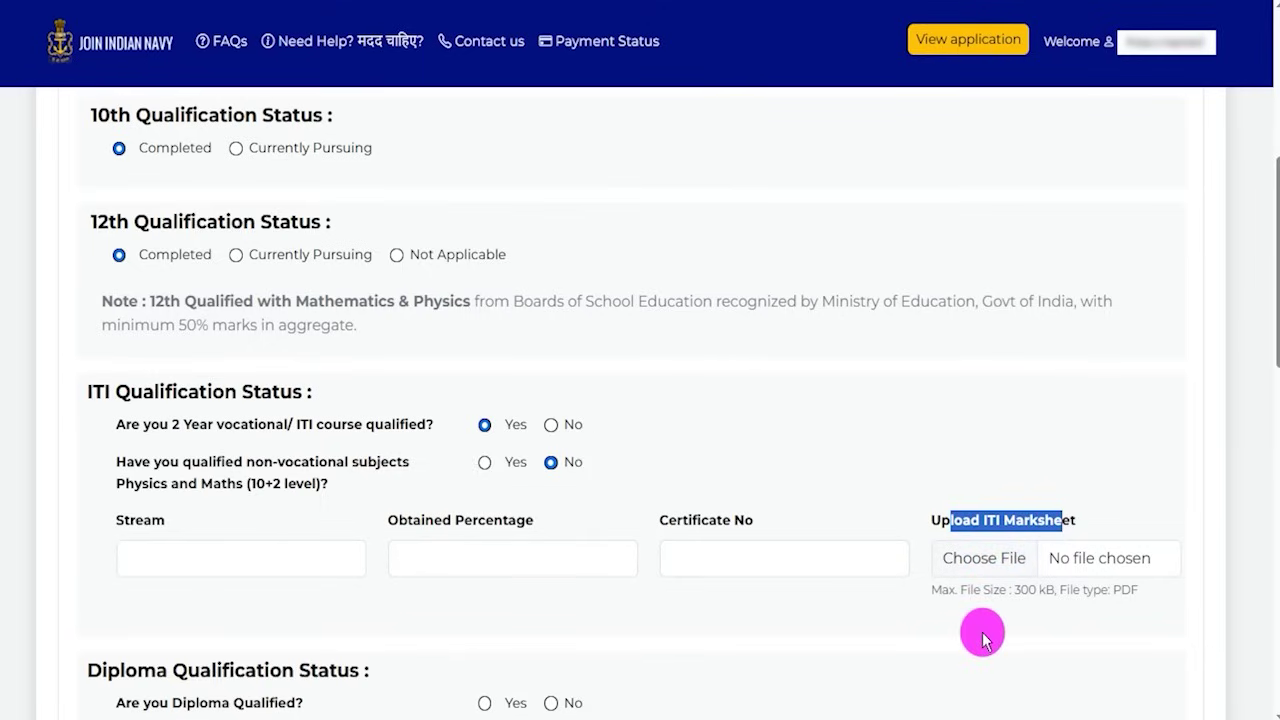
pyautogui.moveTo(1013, 590); pyautogui.dragTo(1120, 592)
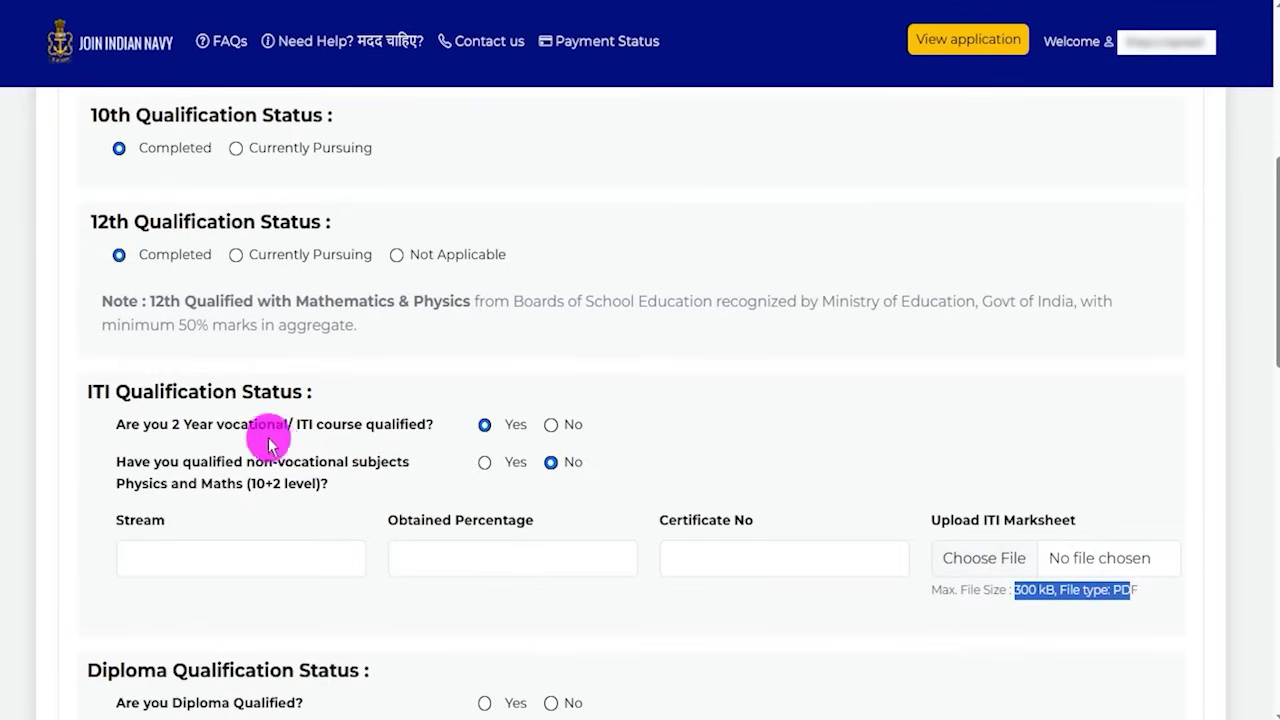
# Answer No to being qualified in a two-year vocational/ITI course, and clear the text selection
pyautogui.moveTo(151, 425); pyautogui.dragTo(401, 430)
pyautogui.click(550, 424)
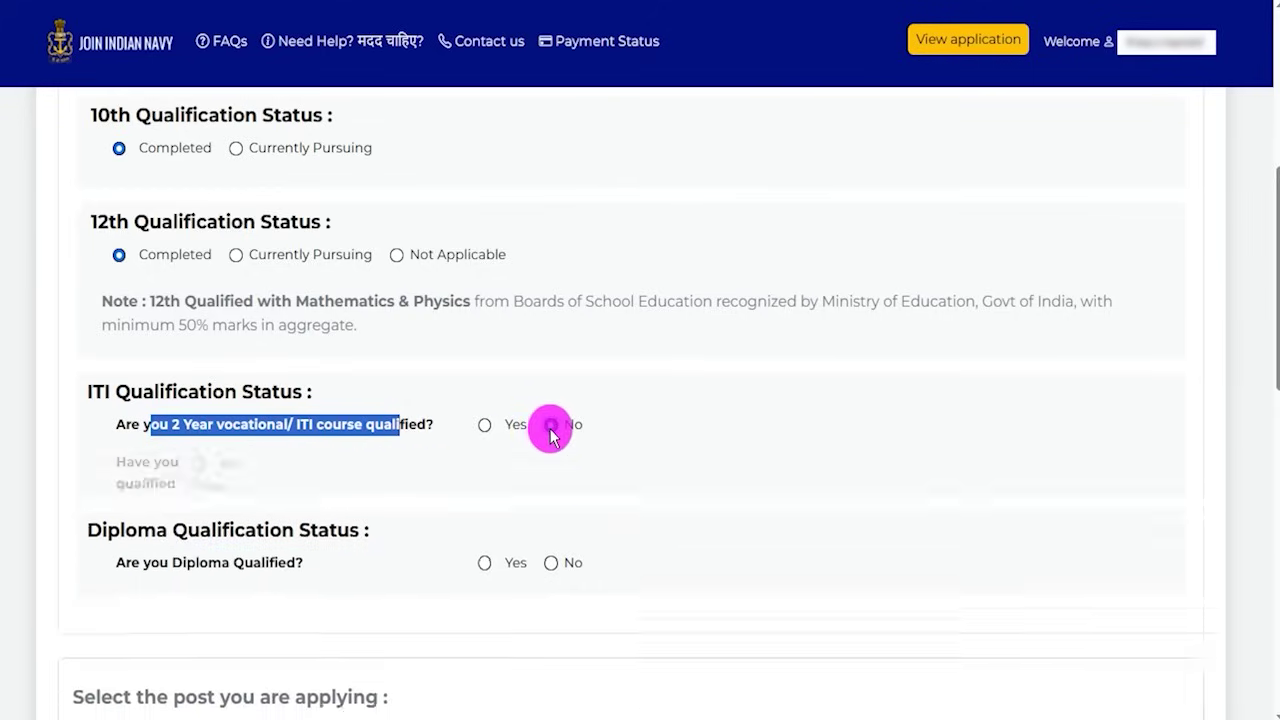
pyautogui.click(266, 560)
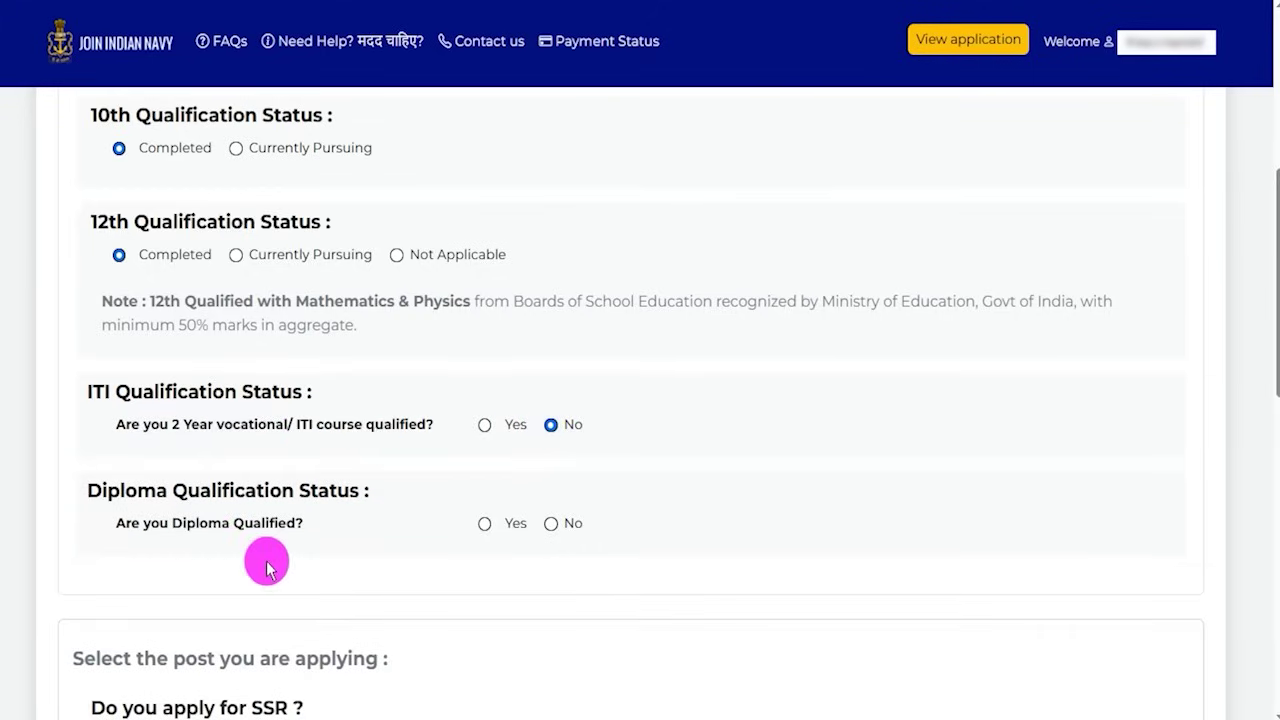
# Try Yes for the Diploma qualification question, and go through the stream, obtained percentage, certificate number and marksheet upload fields
pyautogui.moveTo(120, 488); pyautogui.dragTo(324, 490)
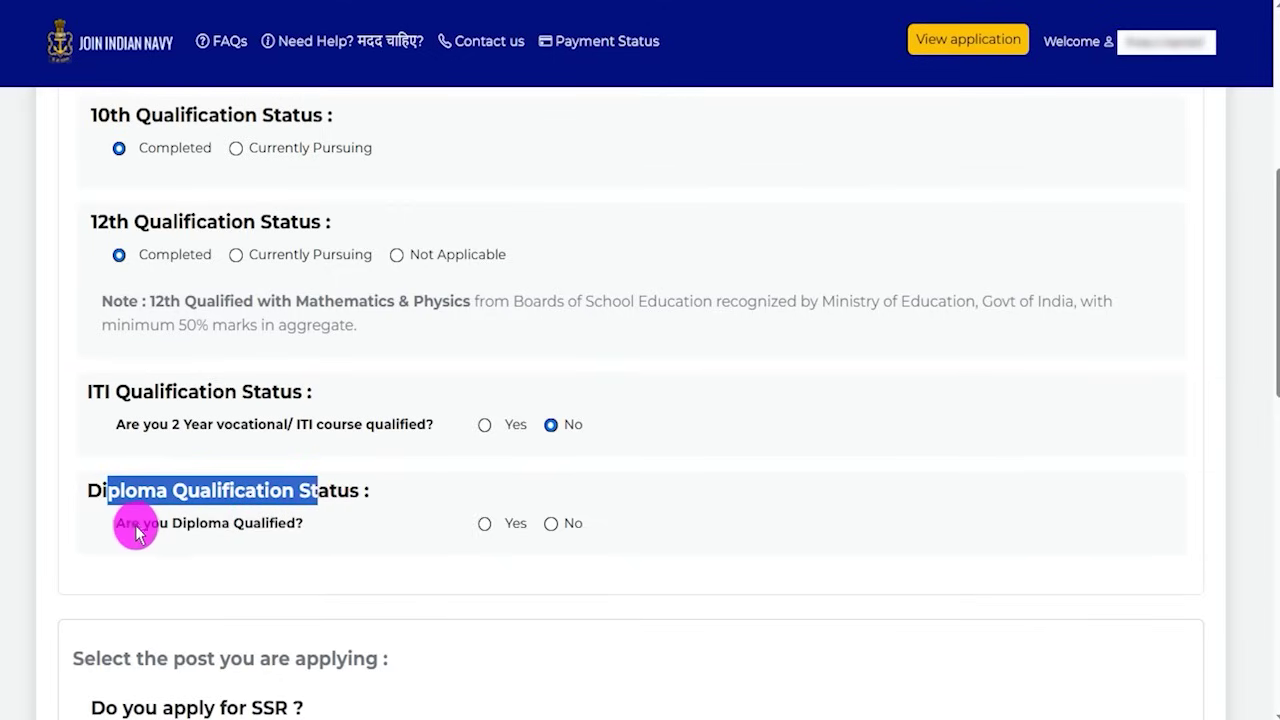
pyautogui.moveTo(128, 530); pyautogui.dragTo(256, 522)
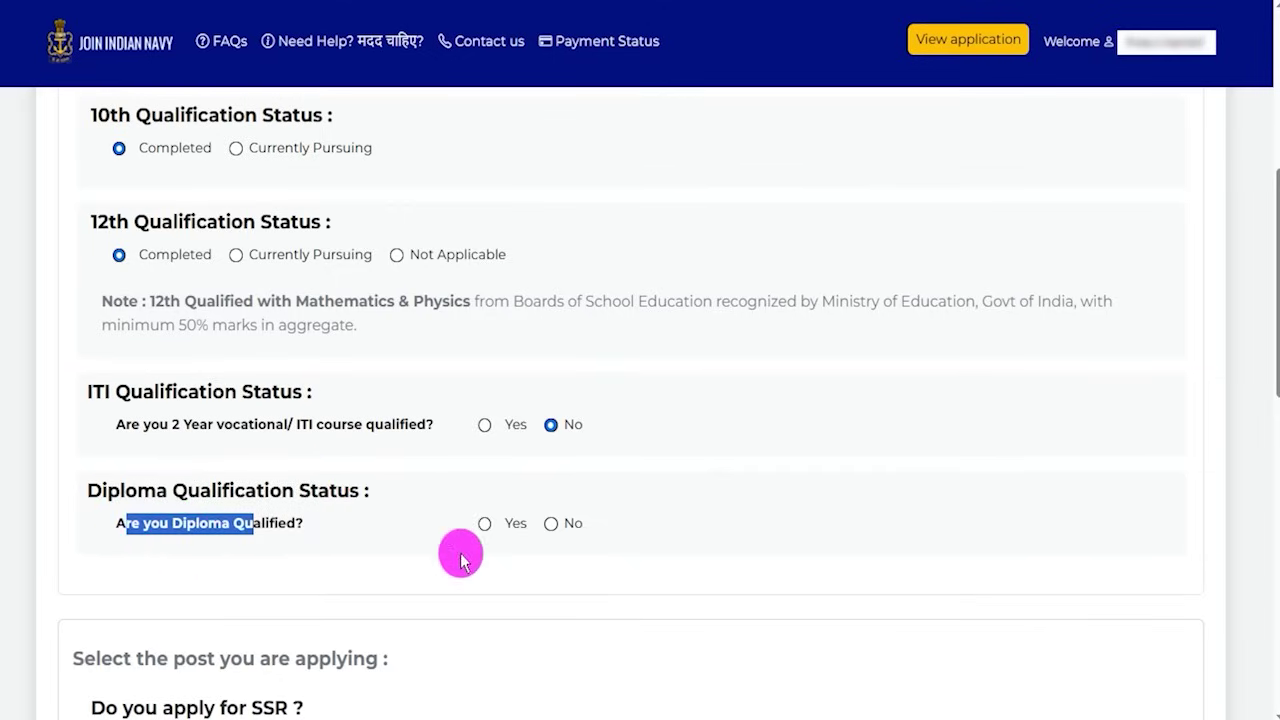
pyautogui.click(486, 525)
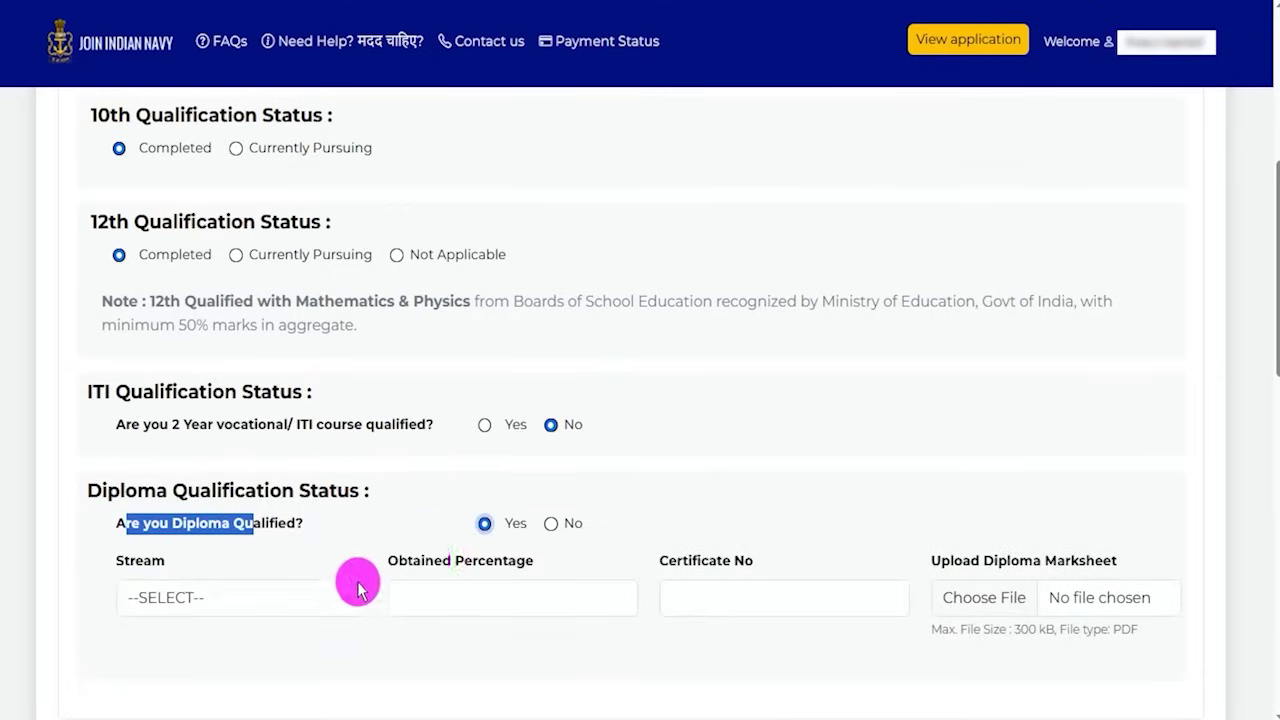
pyautogui.click(300, 599)
pyautogui.click(482, 601)
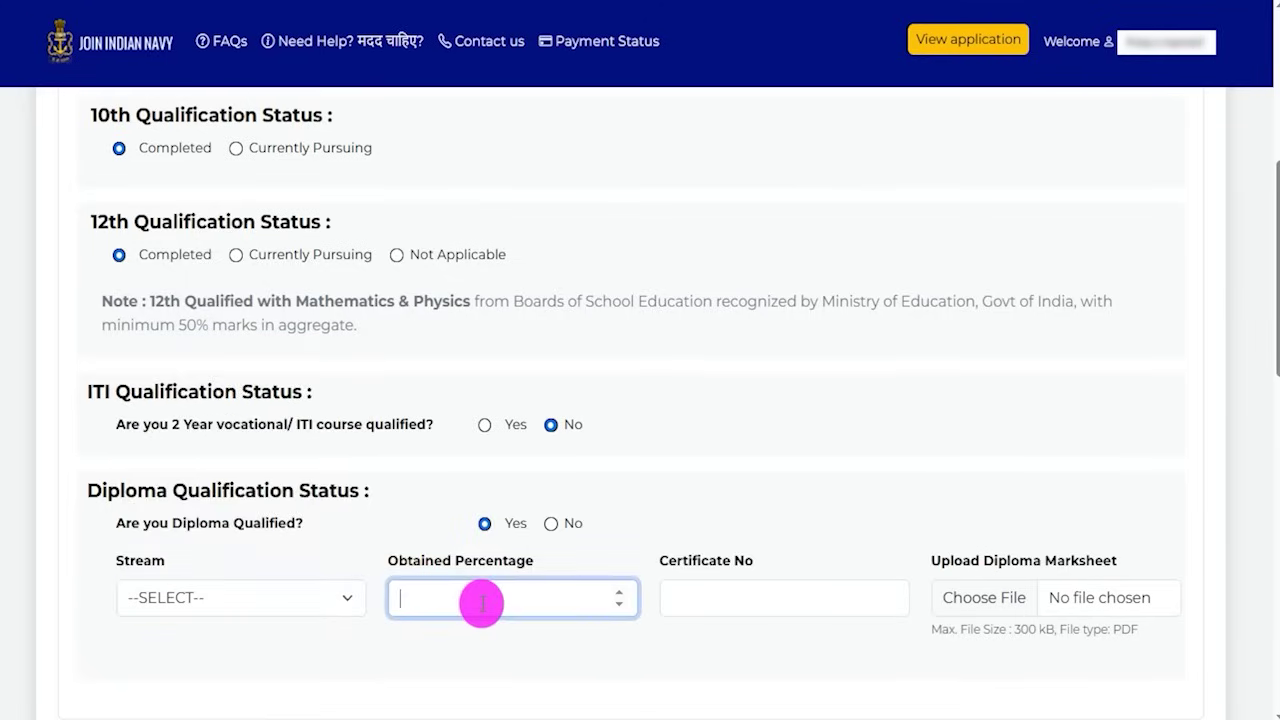
pyautogui.moveTo(681, 566); pyautogui.dragTo(733, 570)
pyautogui.click(762, 597)
pyautogui.moveTo(958, 629); pyautogui.dragTo(1135, 631)
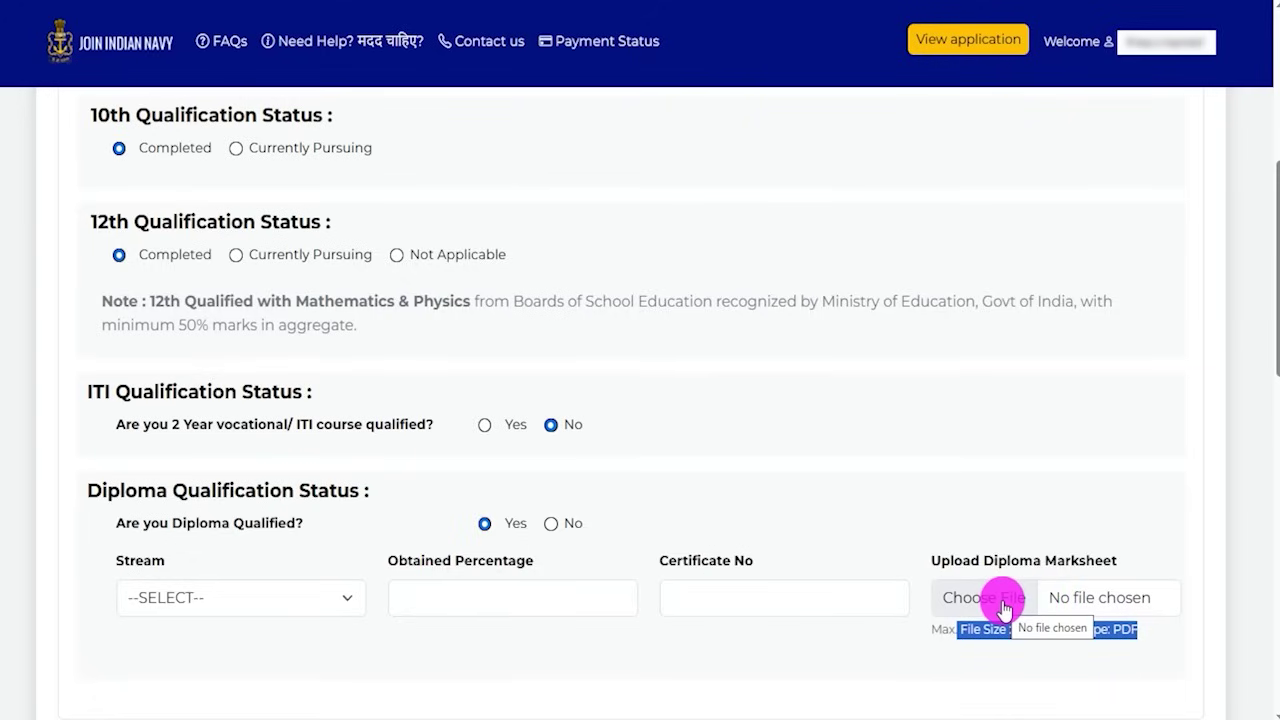
# Highlight the Diploma Qualification Status heading and answer No to being Diploma qualified
pyautogui.click(980, 680)
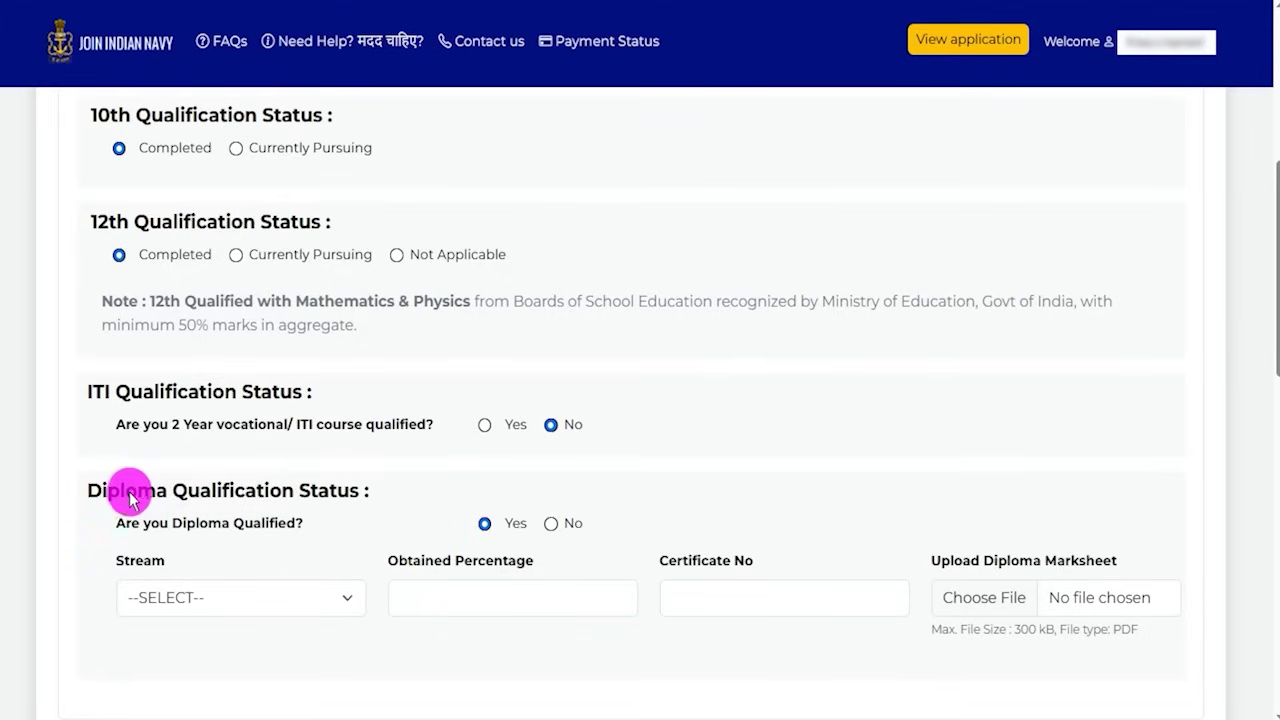
pyautogui.moveTo(128, 498); pyautogui.dragTo(245, 494)
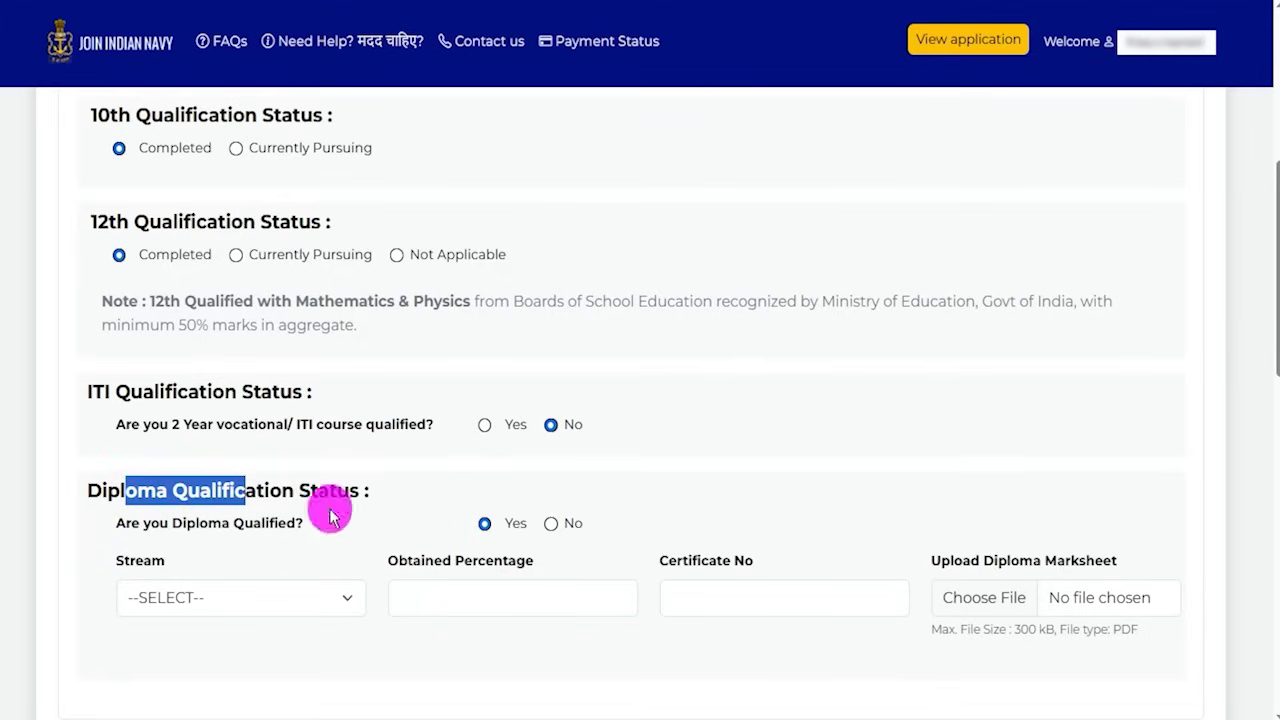
pyautogui.click(549, 525)
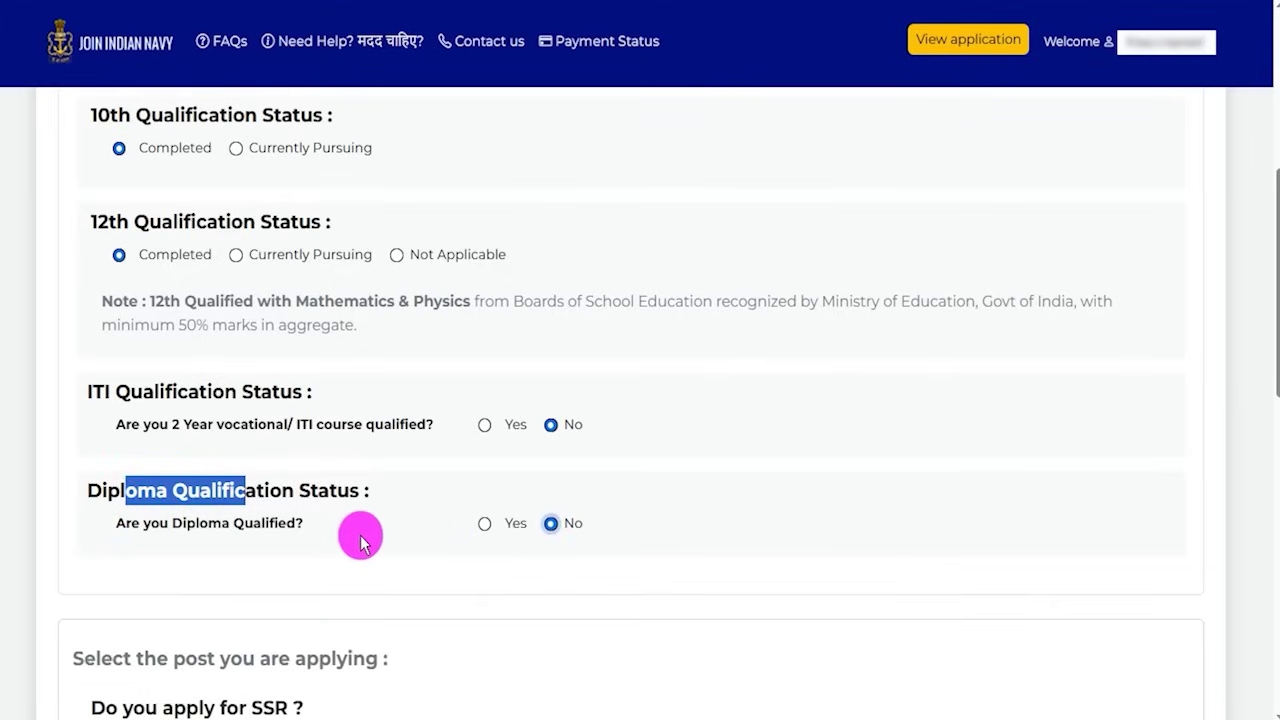
# Try Yes for applying for SSR and for being a sponsored SSR candidate, and look through the Sponsorship Type options
pyautogui.scroll(-1, 358, 535)
pyautogui.scroll(-4, 360, 540)
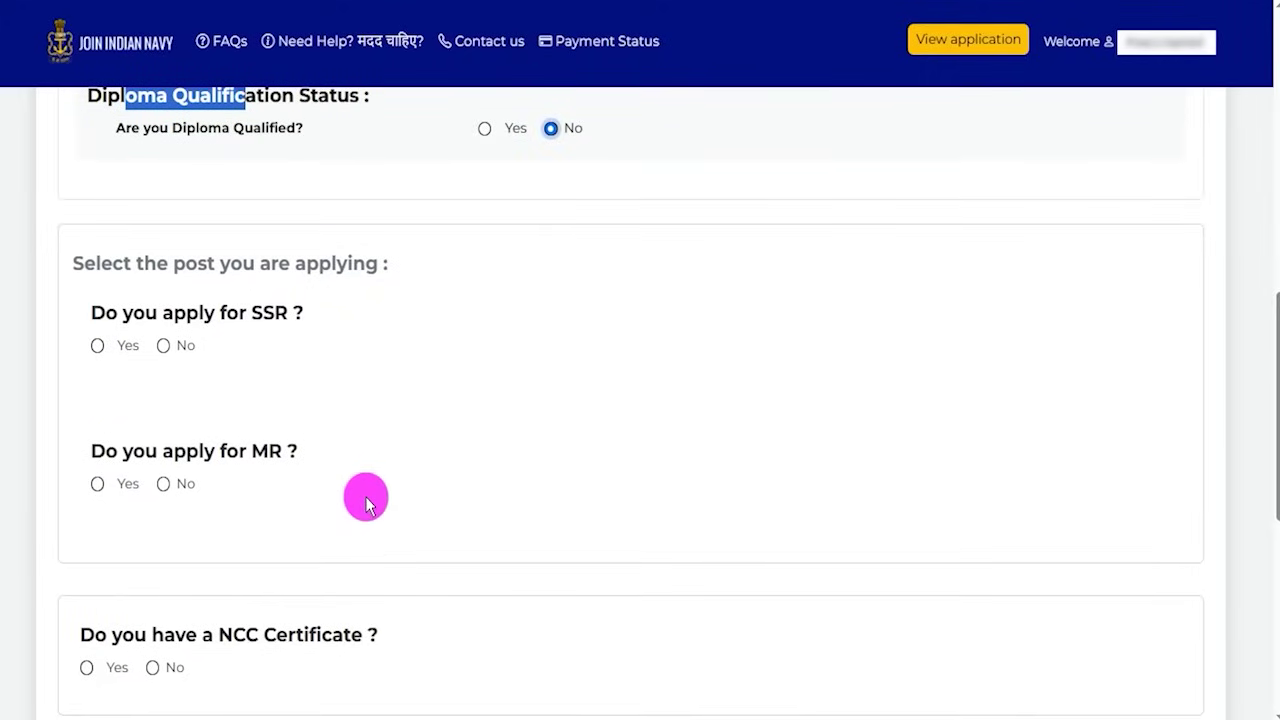
pyautogui.moveTo(102, 313); pyautogui.dragTo(278, 320)
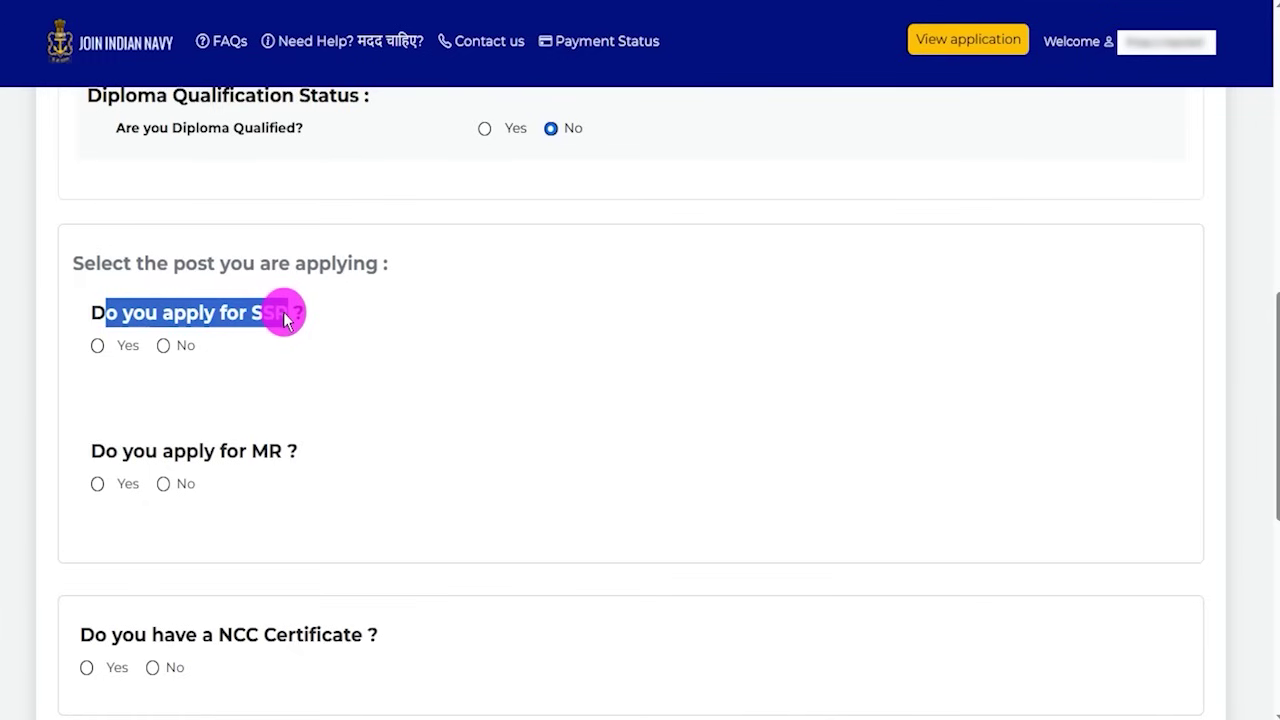
pyautogui.click(97, 346)
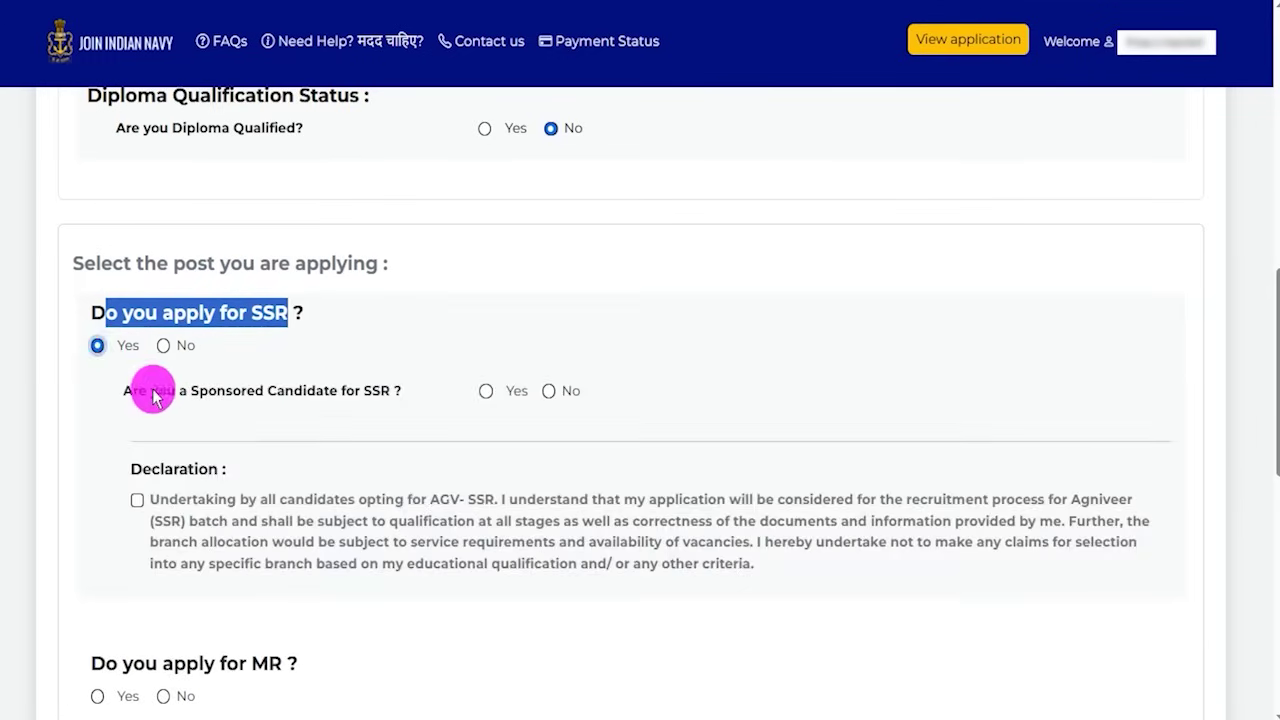
pyautogui.click(486, 392)
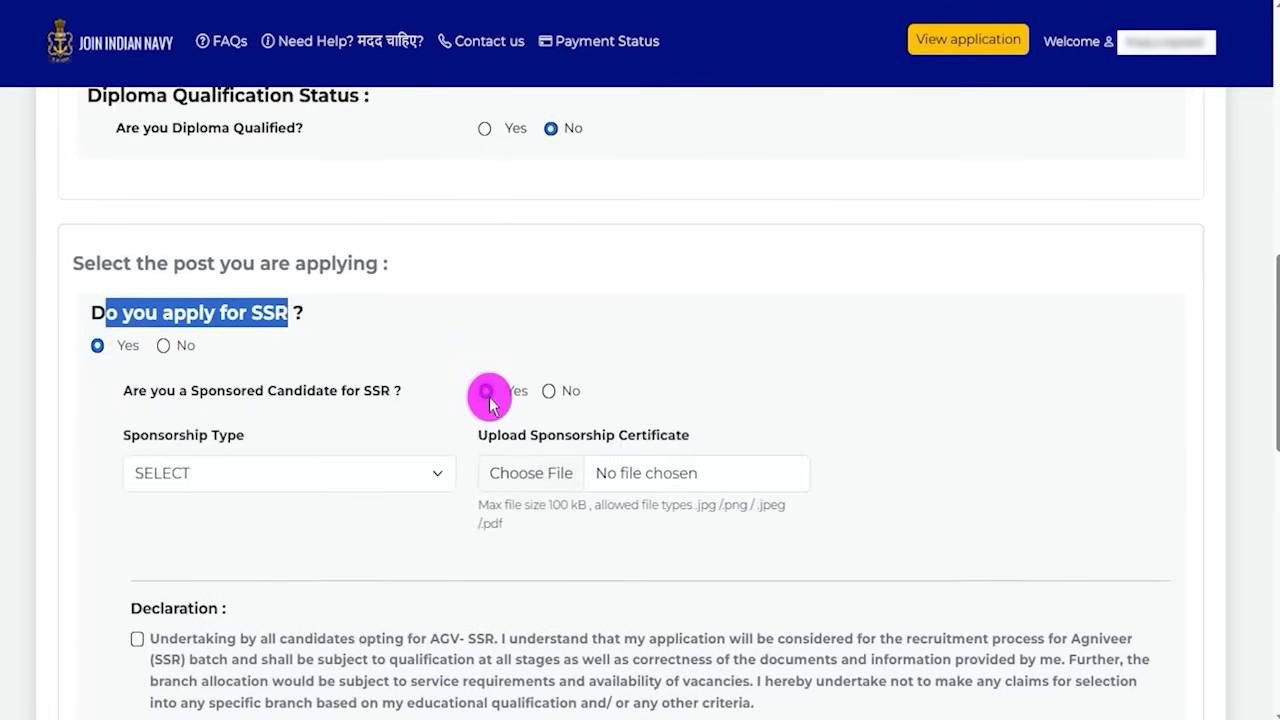
pyautogui.click(252, 477)
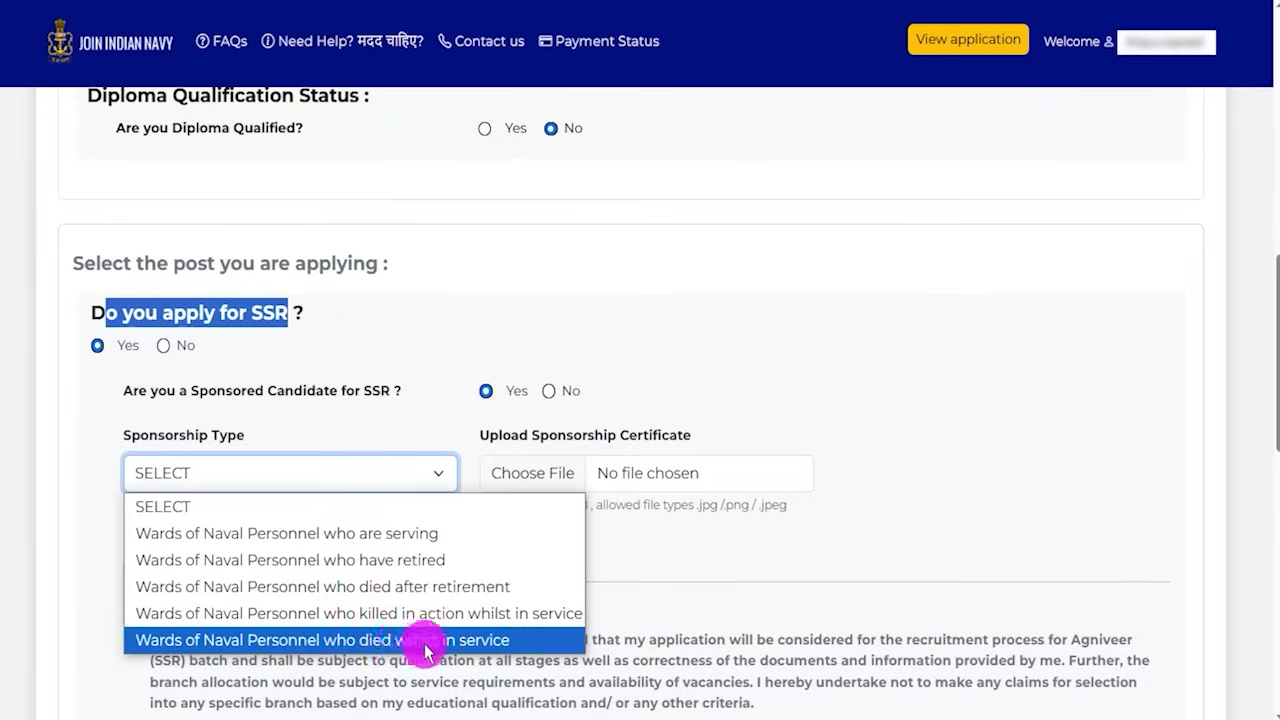
pyautogui.click(722, 540)
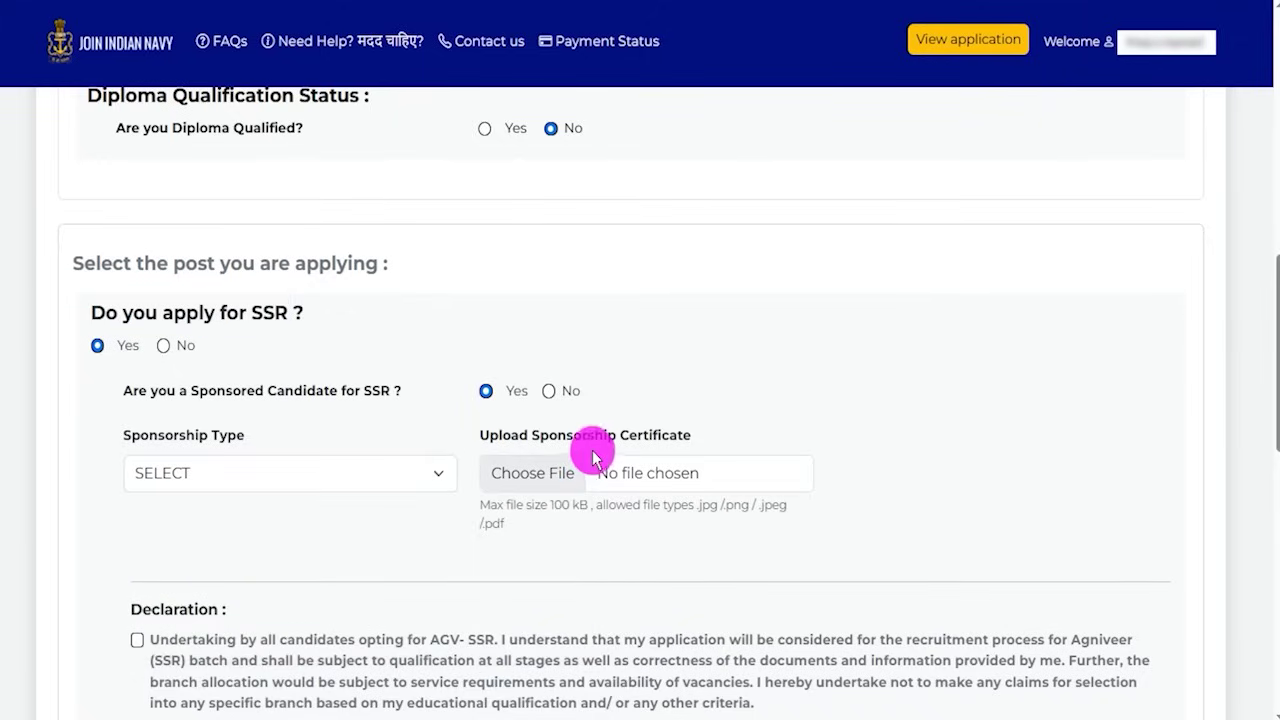
# Highlight the SSR sponsorship certificate upload label, its size limit and allowed file types, and examine the SSR declaration
pyautogui.moveTo(539, 432); pyautogui.dragTo(697, 447)
pyautogui.moveTo(550, 506); pyautogui.dragTo(598, 508)
pyautogui.moveTo(697, 507); pyautogui.dragTo(783, 505)
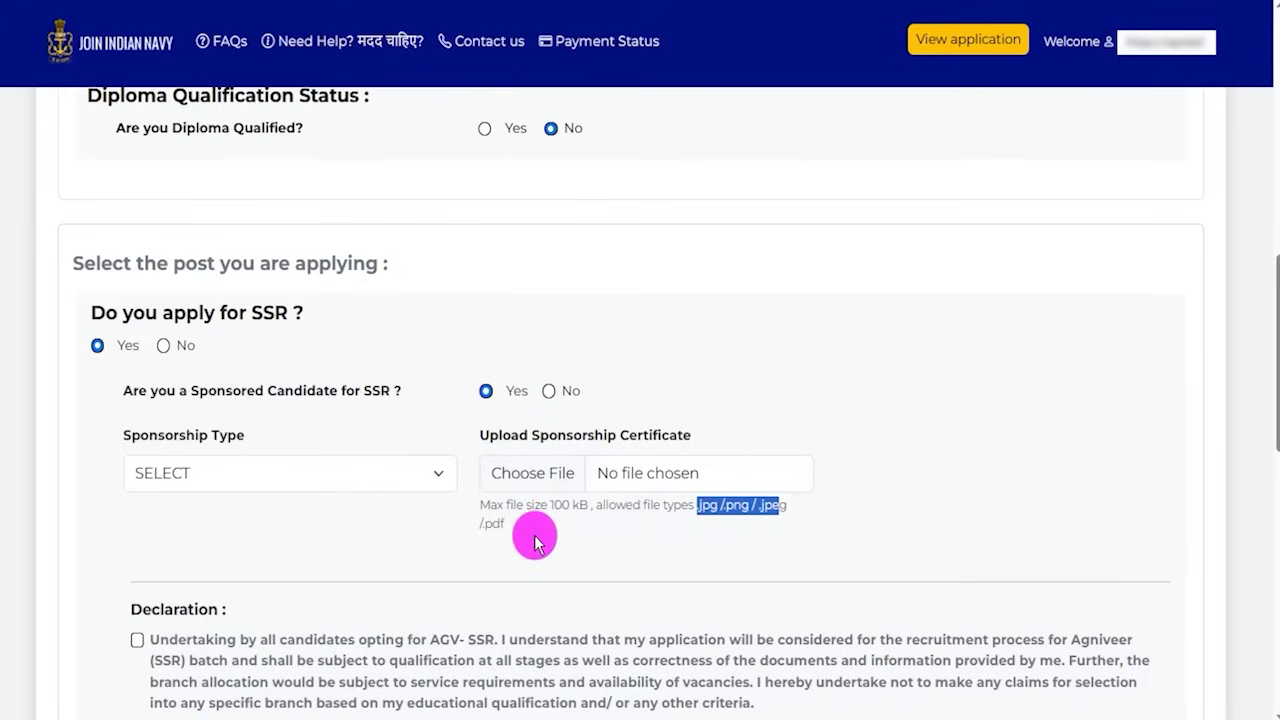
pyautogui.scroll(-2, 535, 541)
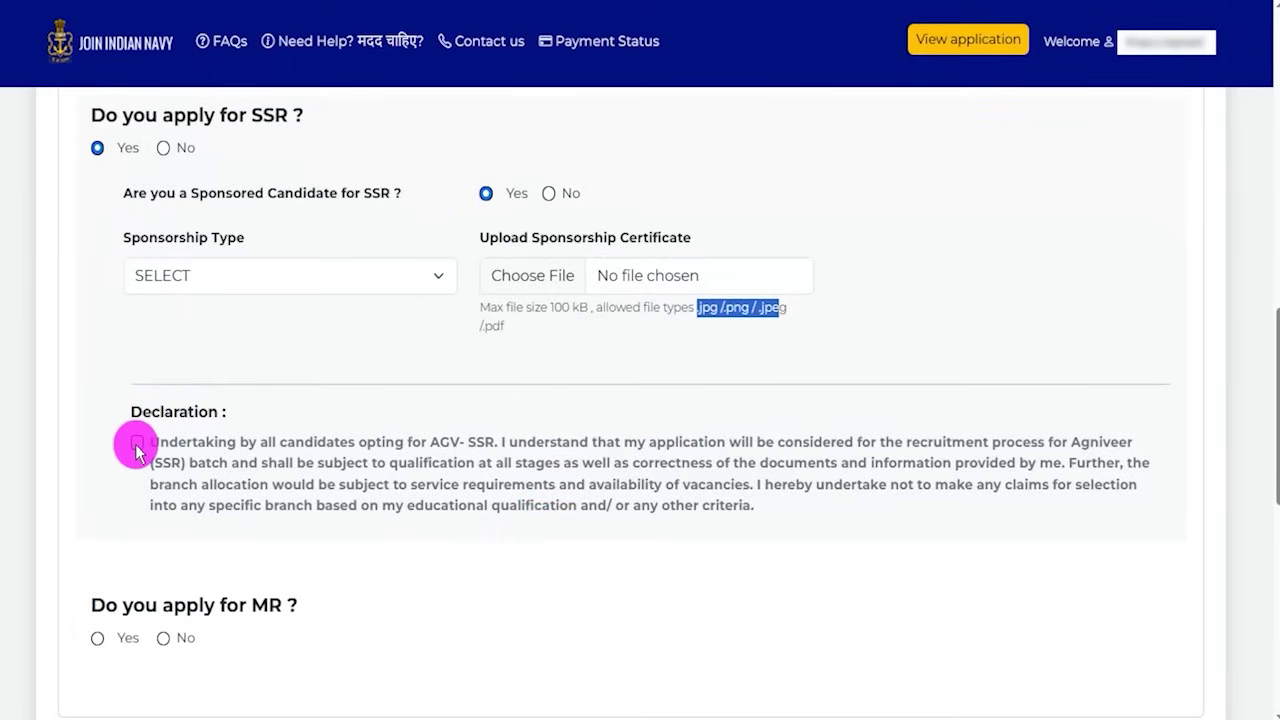
pyautogui.scroll(1, 297, 450)
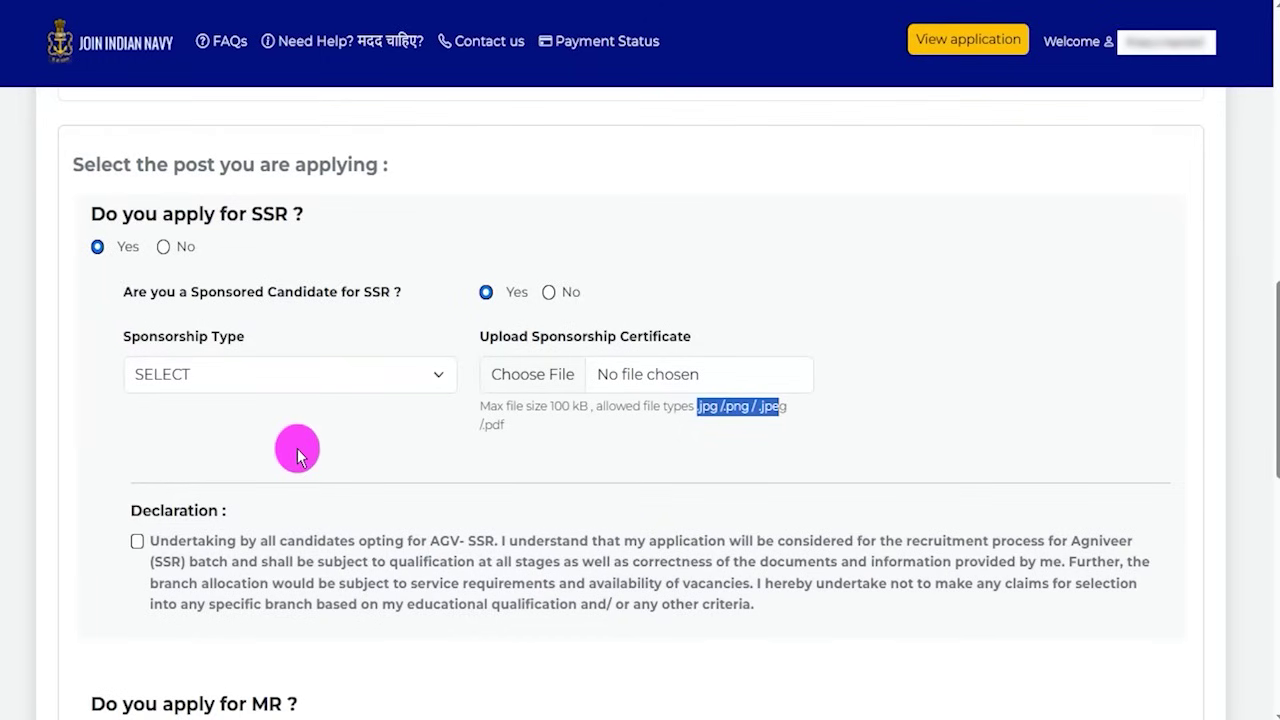
# Answer No to applying for SSR and Yes to applying for MR
pyautogui.click(163, 248)
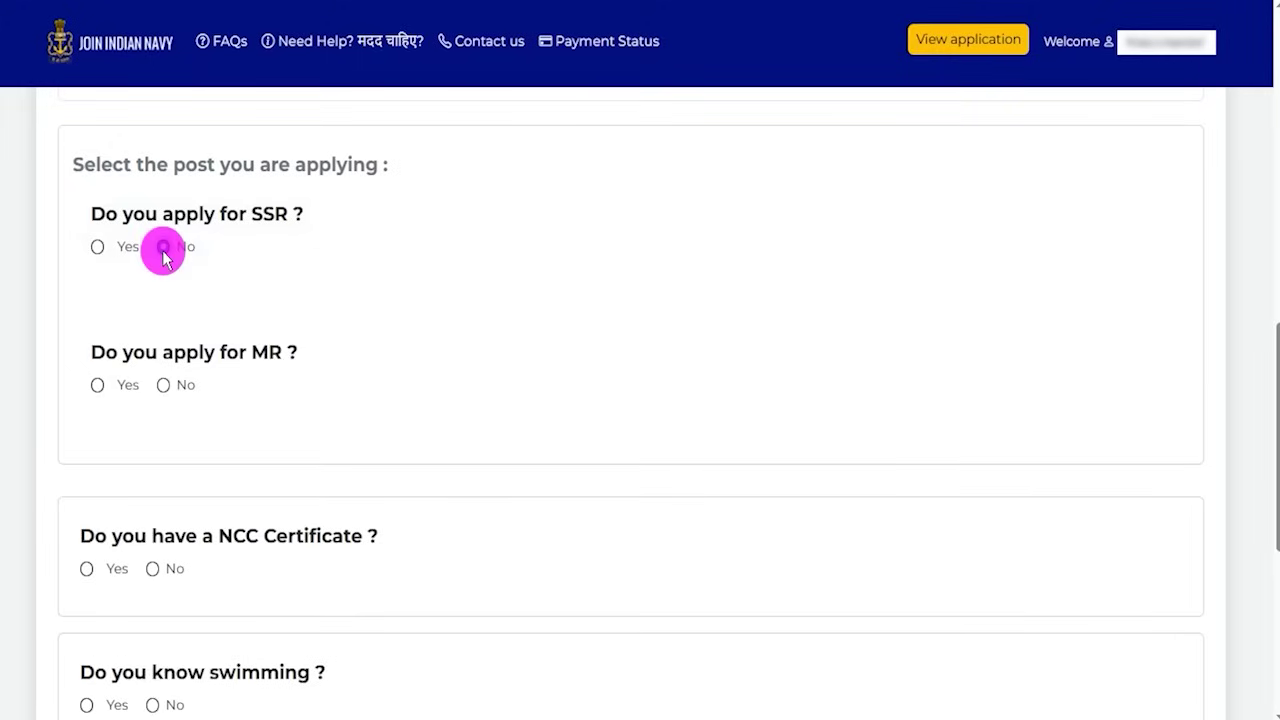
pyautogui.moveTo(105, 350); pyautogui.dragTo(253, 357)
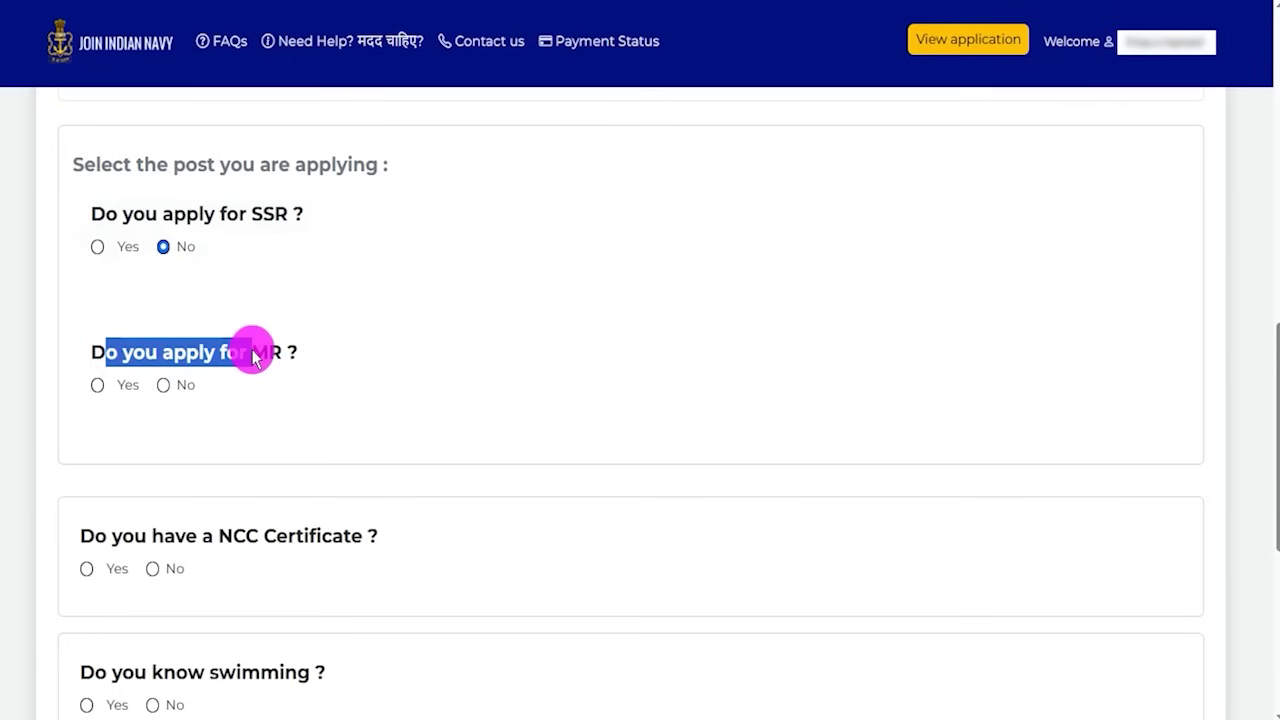
pyautogui.click(99, 390)
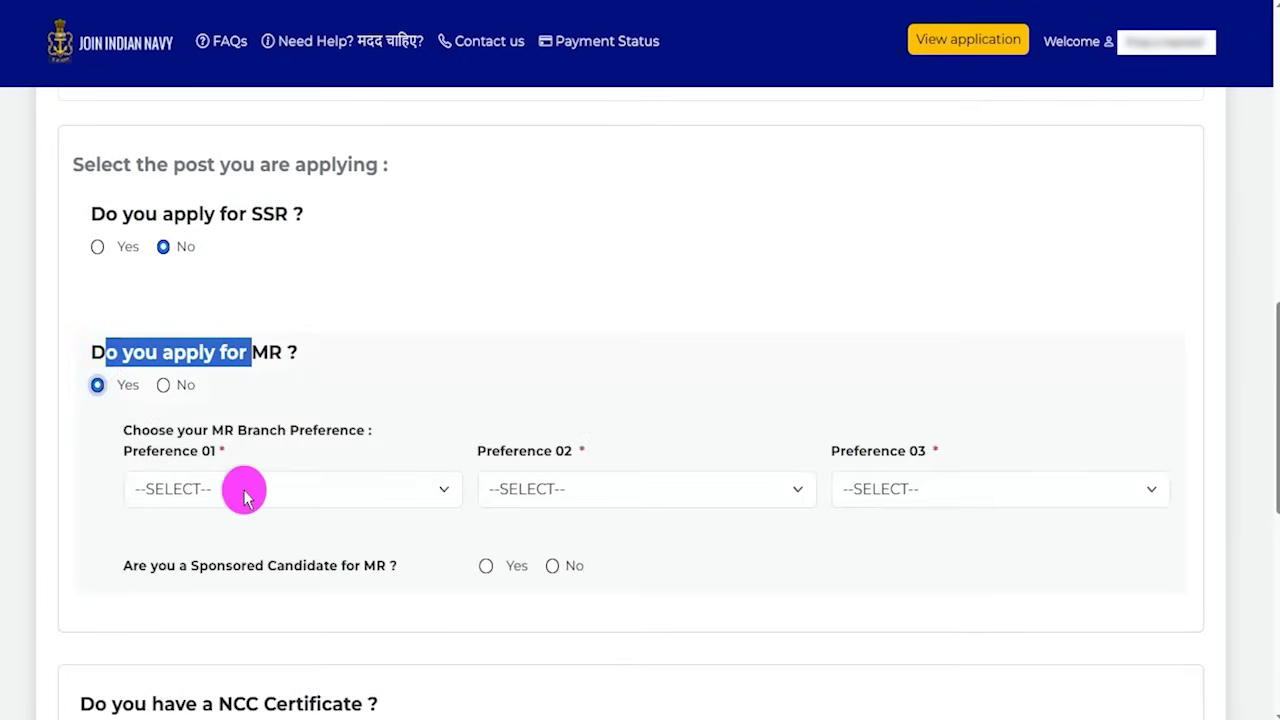
# Set the MR branch preferences to Hygienist first, Steward second and Chef third
pyautogui.moveTo(223, 430); pyautogui.dragTo(320, 428)
pyautogui.click(281, 489)
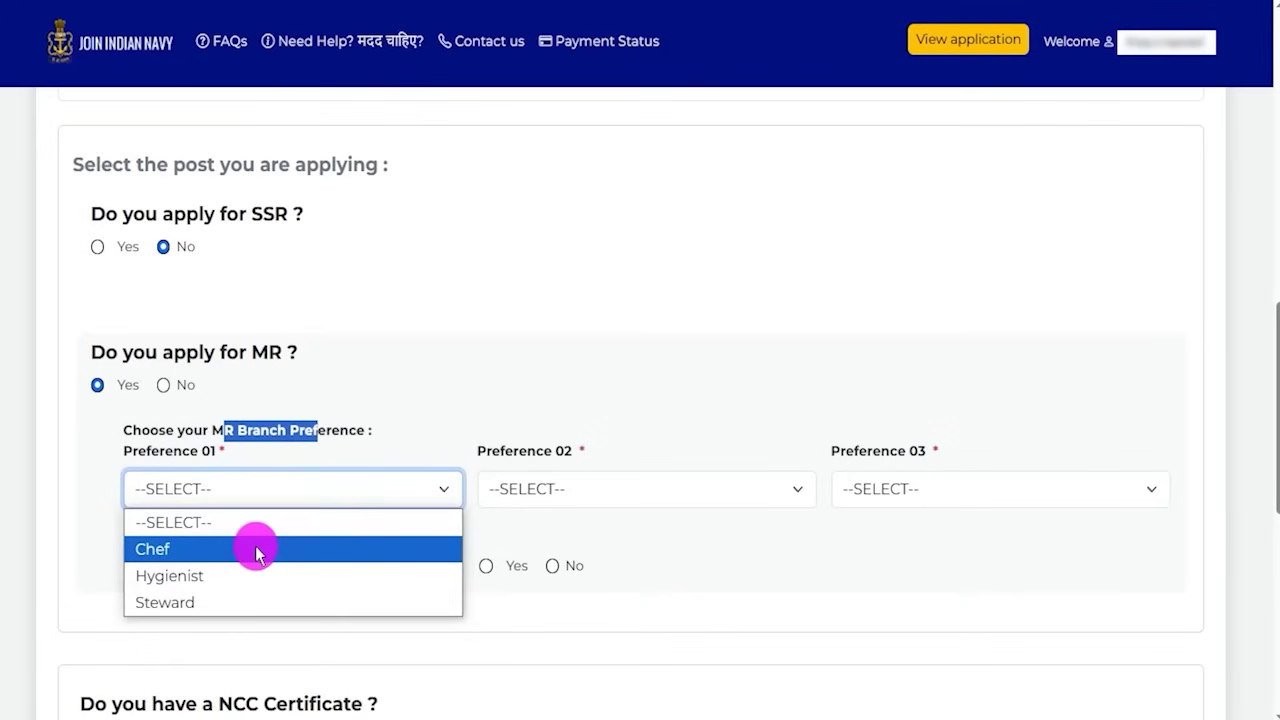
pyautogui.click(228, 578)
pyautogui.click(540, 490)
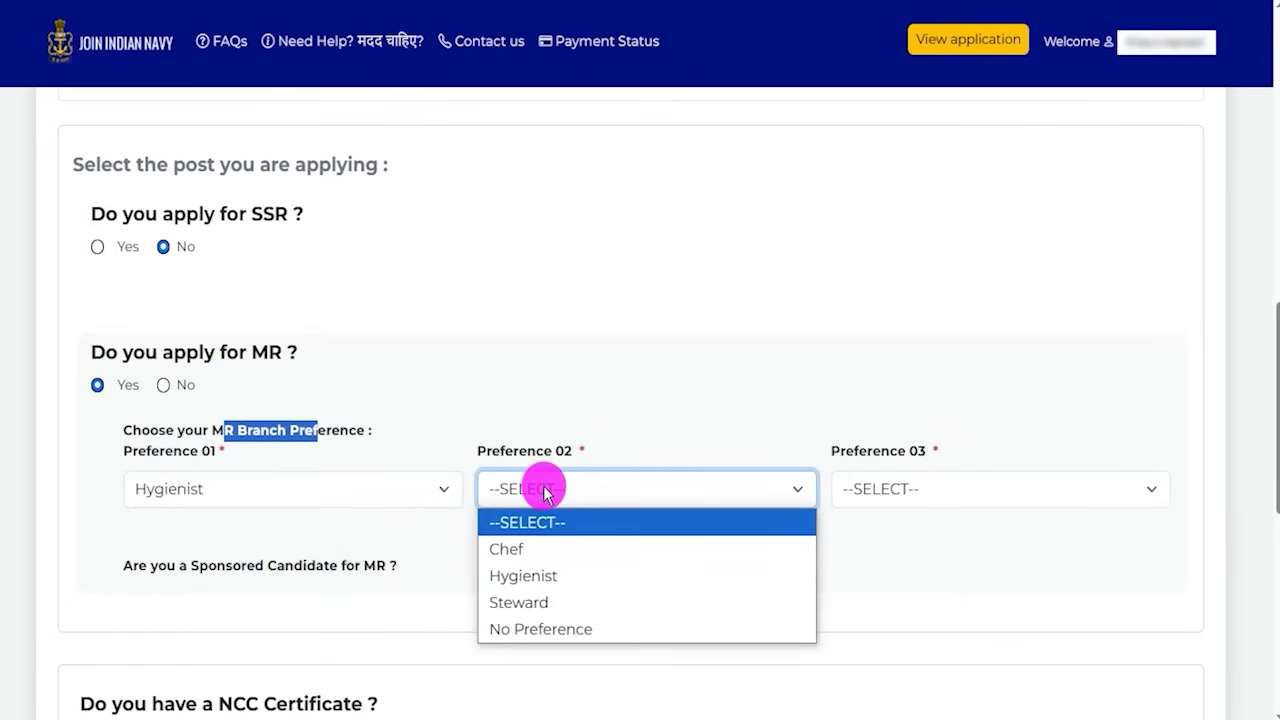
pyautogui.click(534, 602)
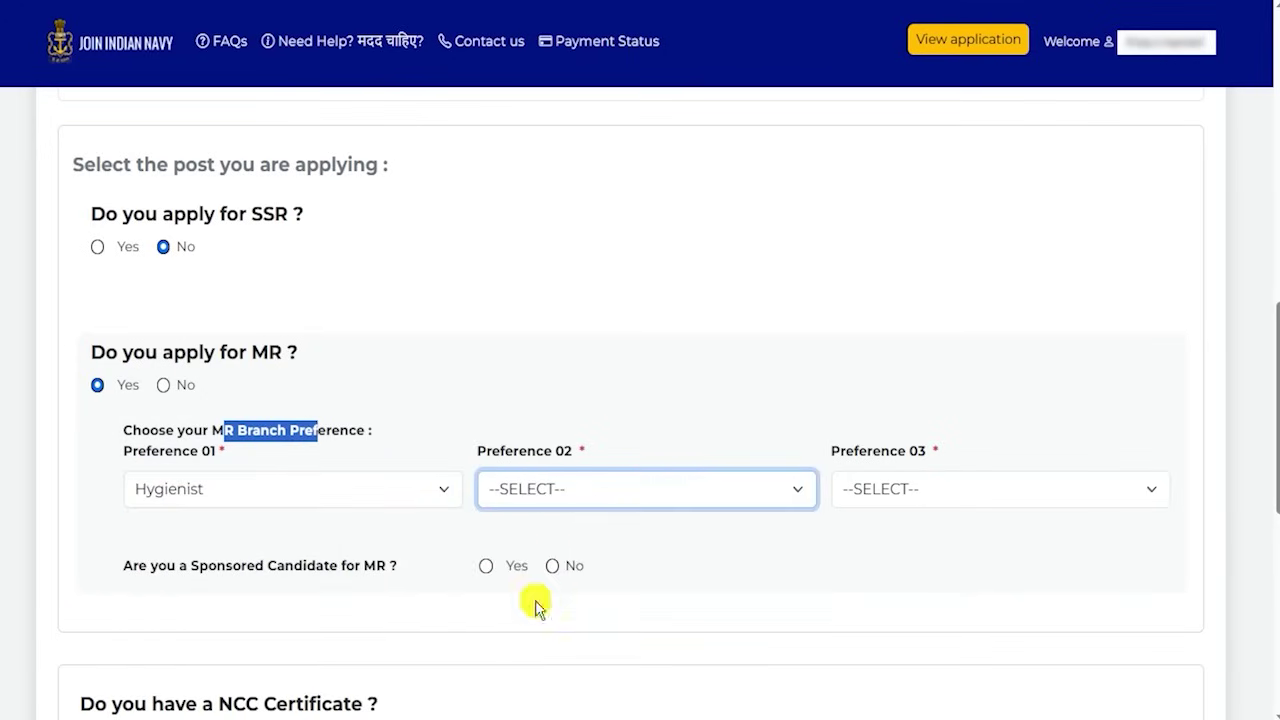
pyautogui.click(908, 489)
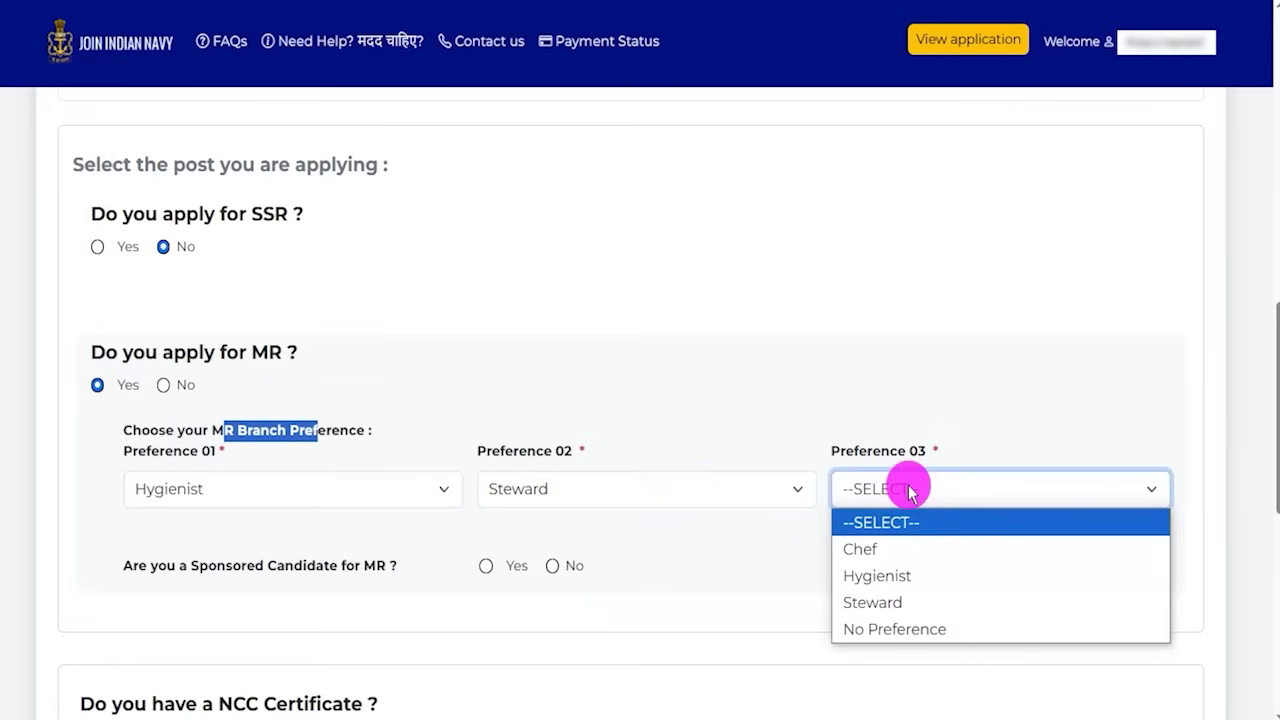
pyautogui.click(894, 551)
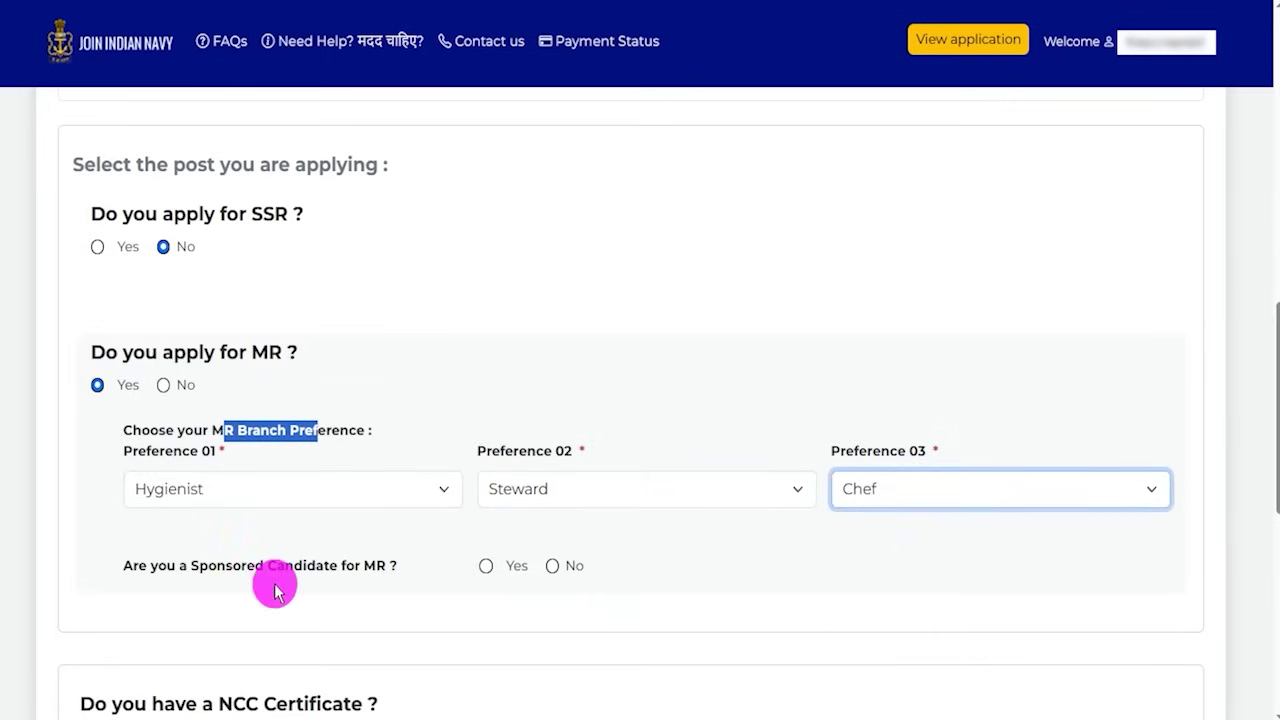
# Answer Yes to being a sponsored candidate for MR, and look through the Sponsorship Type options without choosing one
pyautogui.moveTo(139, 567); pyautogui.dragTo(486, 571)
pyautogui.click(486, 567)
pyautogui.scroll(-2, 488, 570)
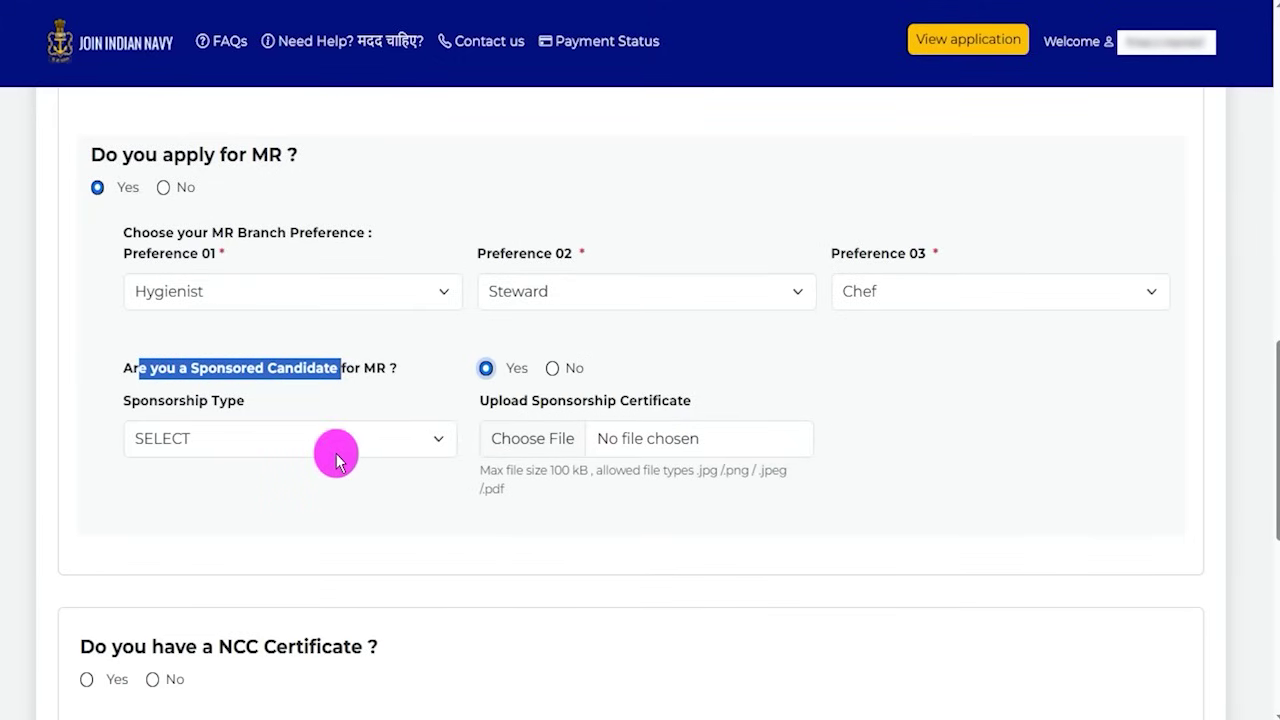
pyautogui.click(336, 452)
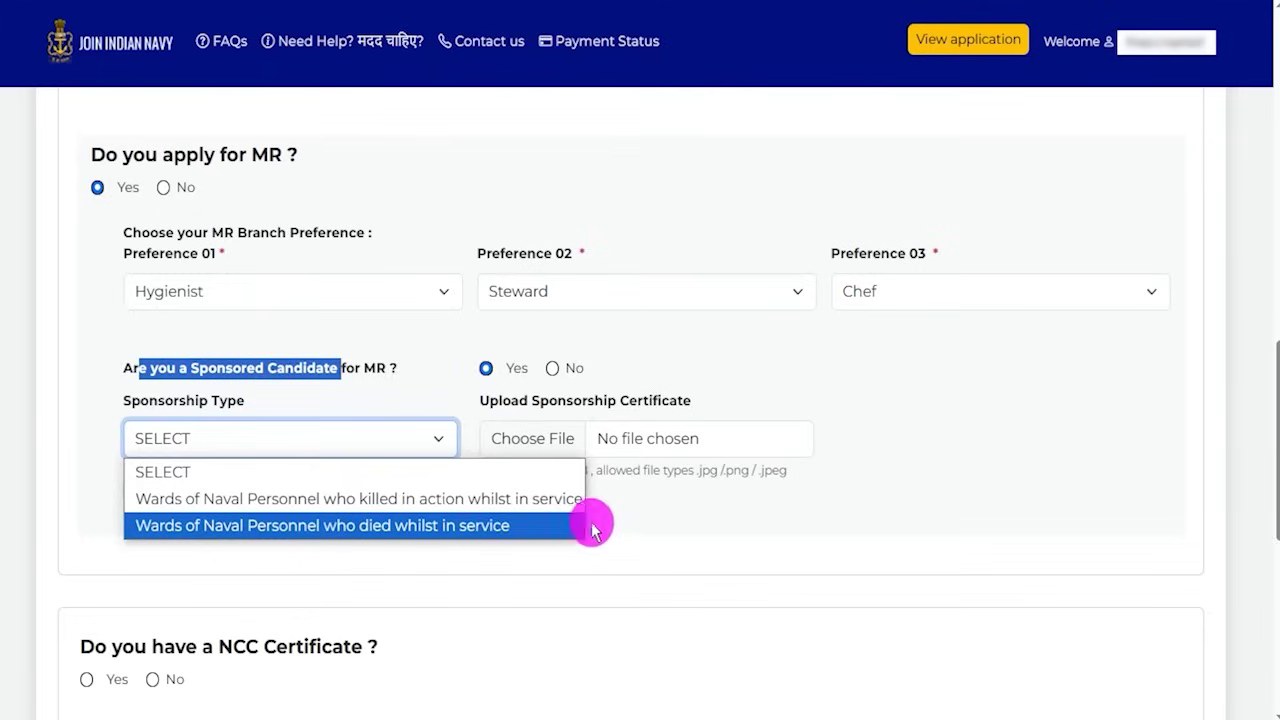
pyautogui.click(636, 515)
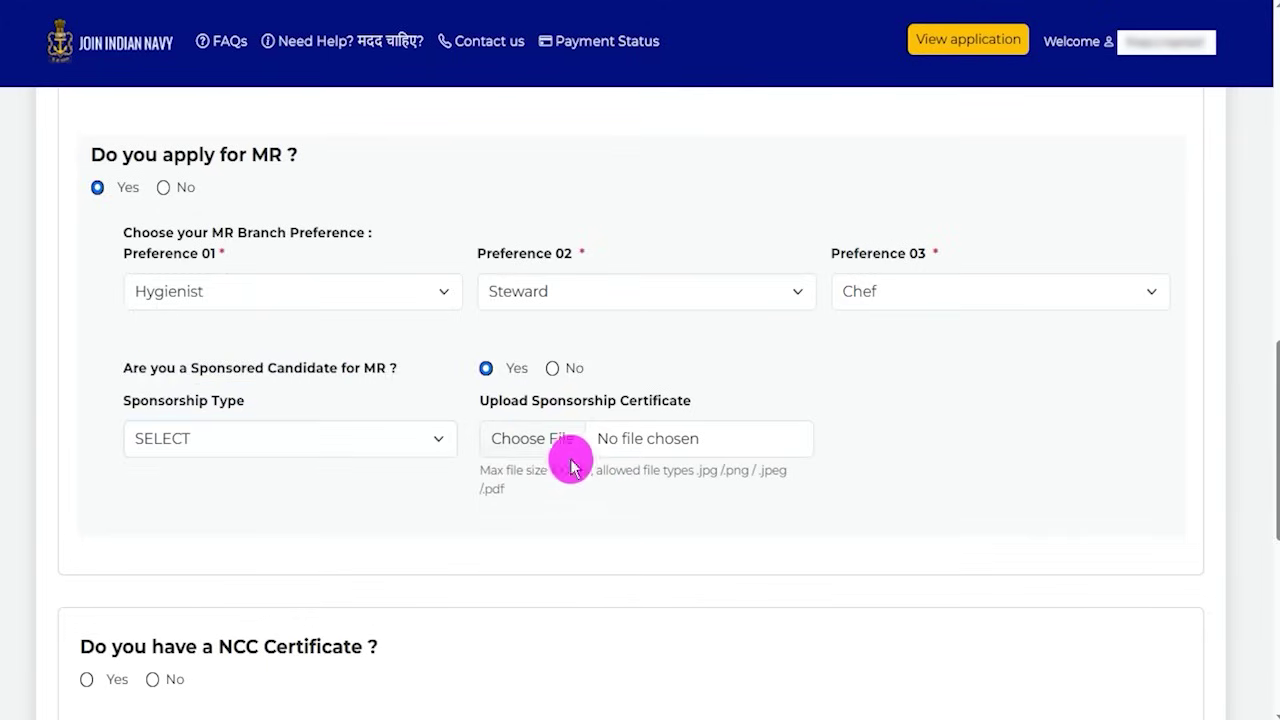
# Highlight the MR sponsorship certificate upload label, size limit and file types, and answer No to being a sponsored candidate for MR
pyautogui.moveTo(545, 404); pyautogui.dragTo(690, 404)
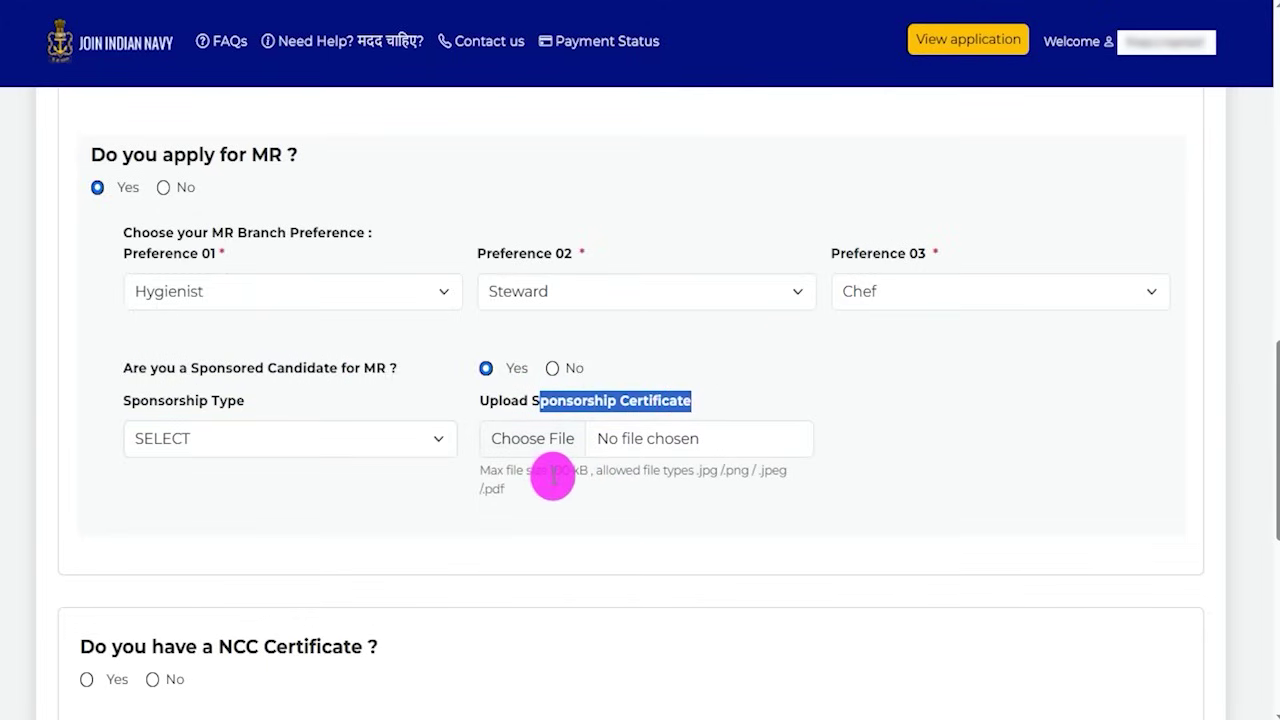
pyautogui.moveTo(549, 476); pyautogui.dragTo(580, 471)
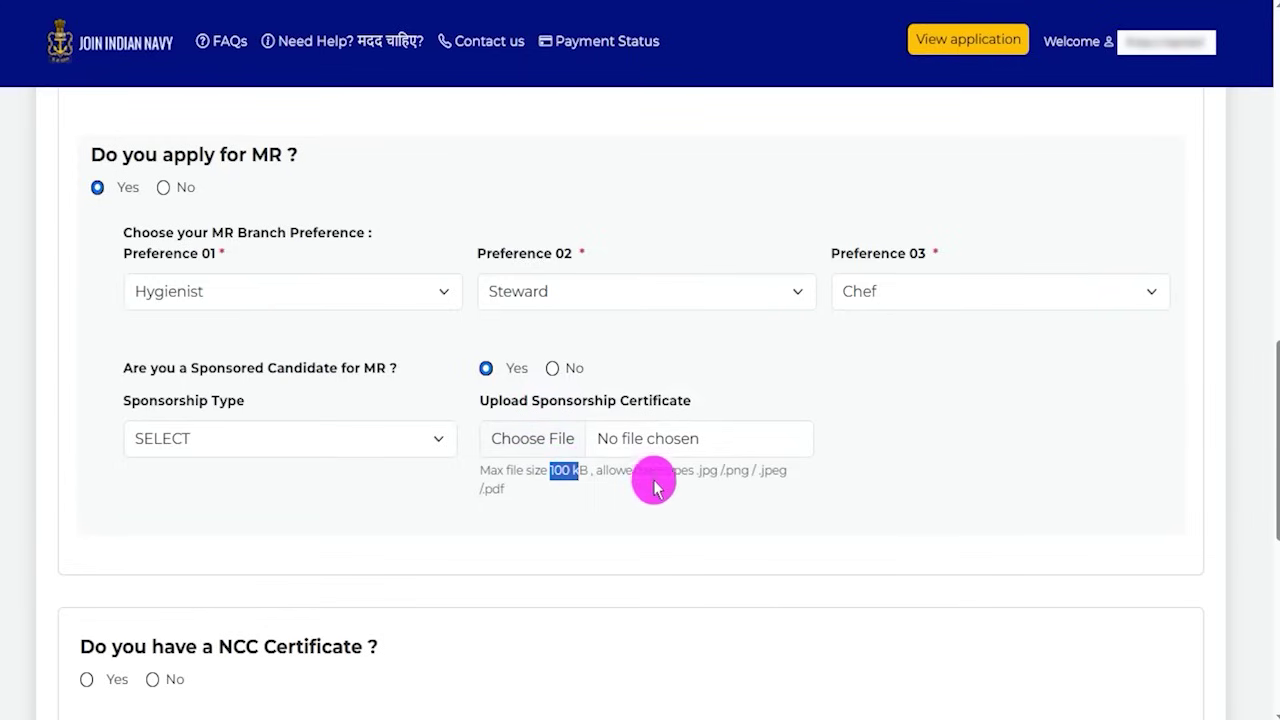
pyautogui.moveTo(697, 472); pyautogui.dragTo(785, 475)
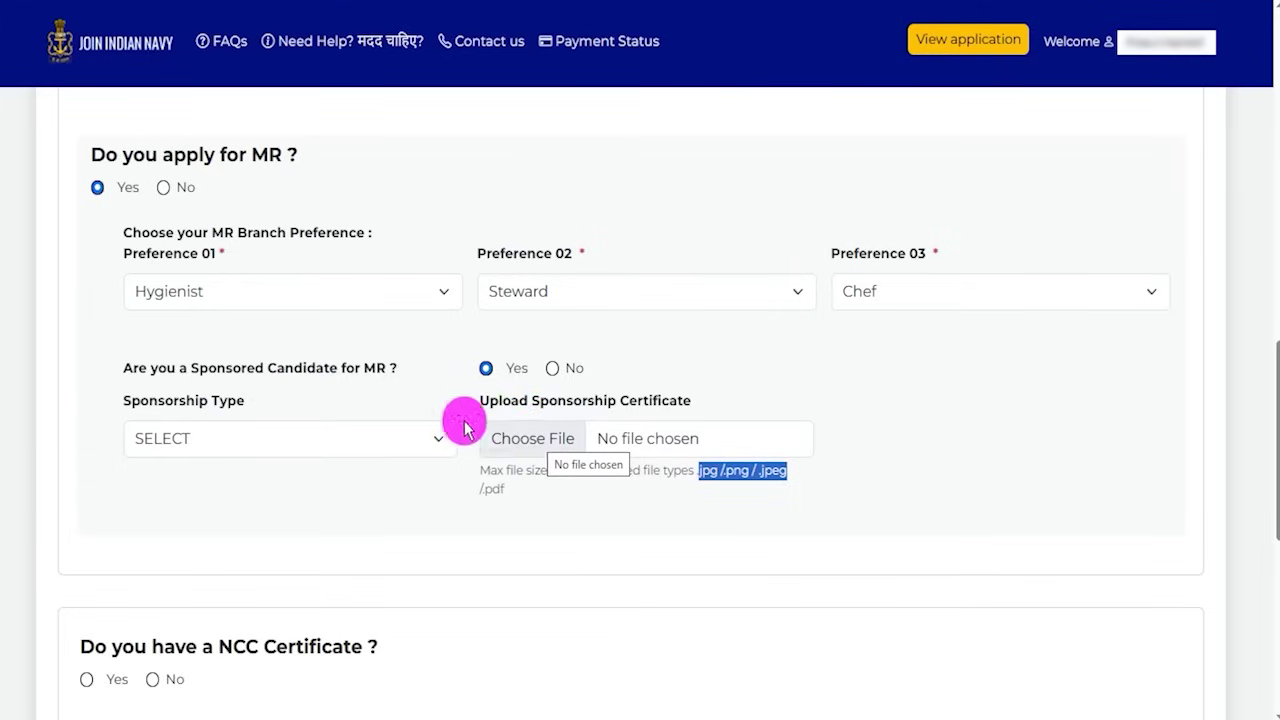
pyautogui.click(554, 370)
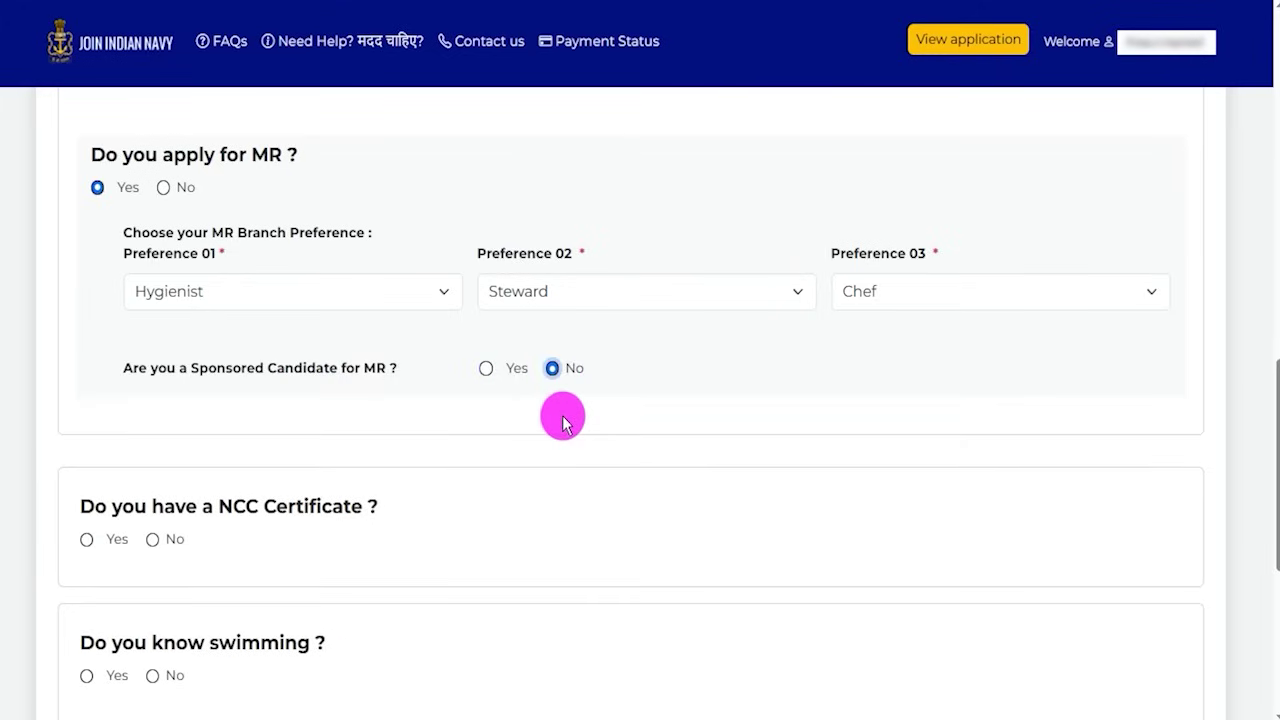
# Answer Yes to having an NCC certificate, with Indian Navy as the NCC wing and B Certificate as the certificate
pyautogui.scroll(-3, 334, 434)
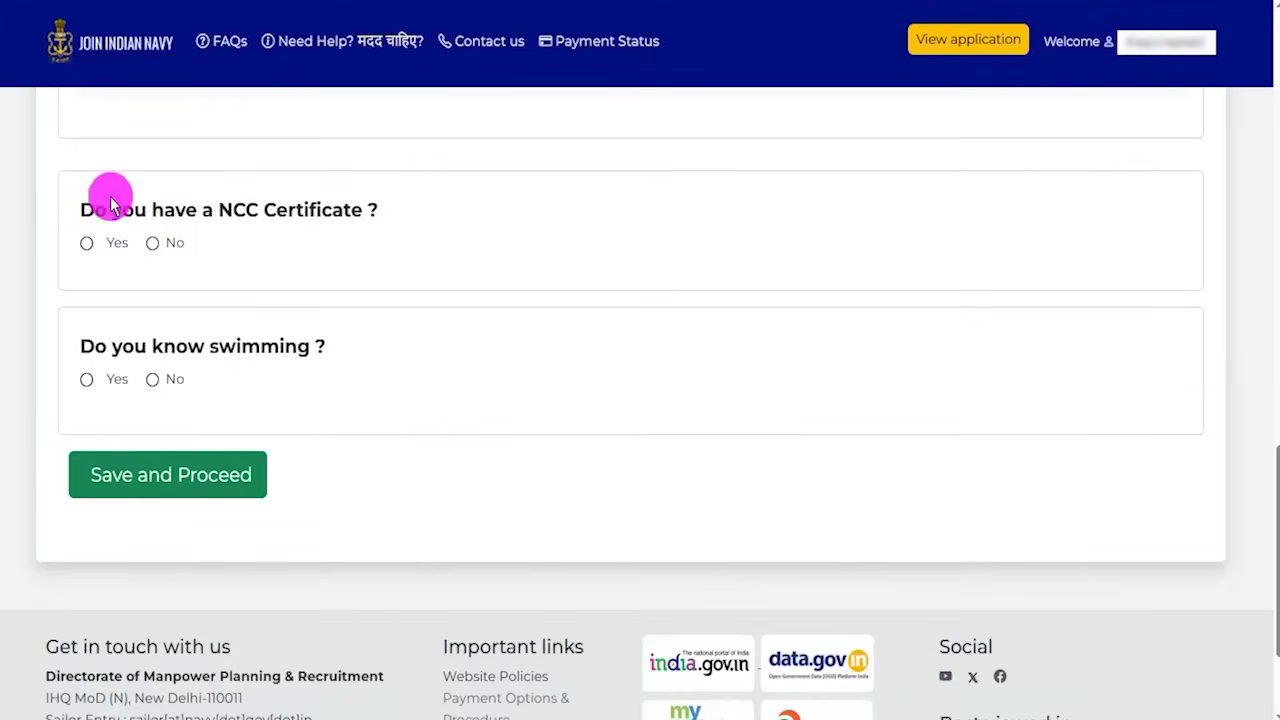
pyautogui.moveTo(95, 209); pyautogui.dragTo(340, 212)
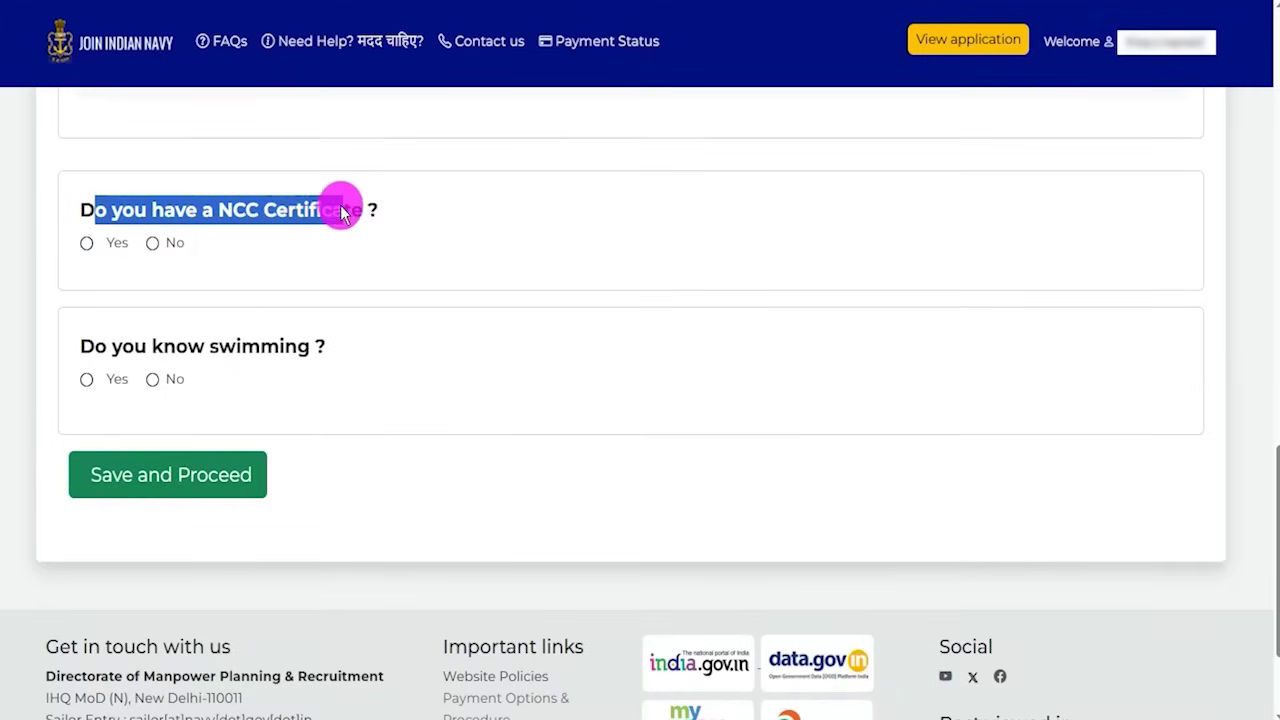
pyautogui.click(86, 243)
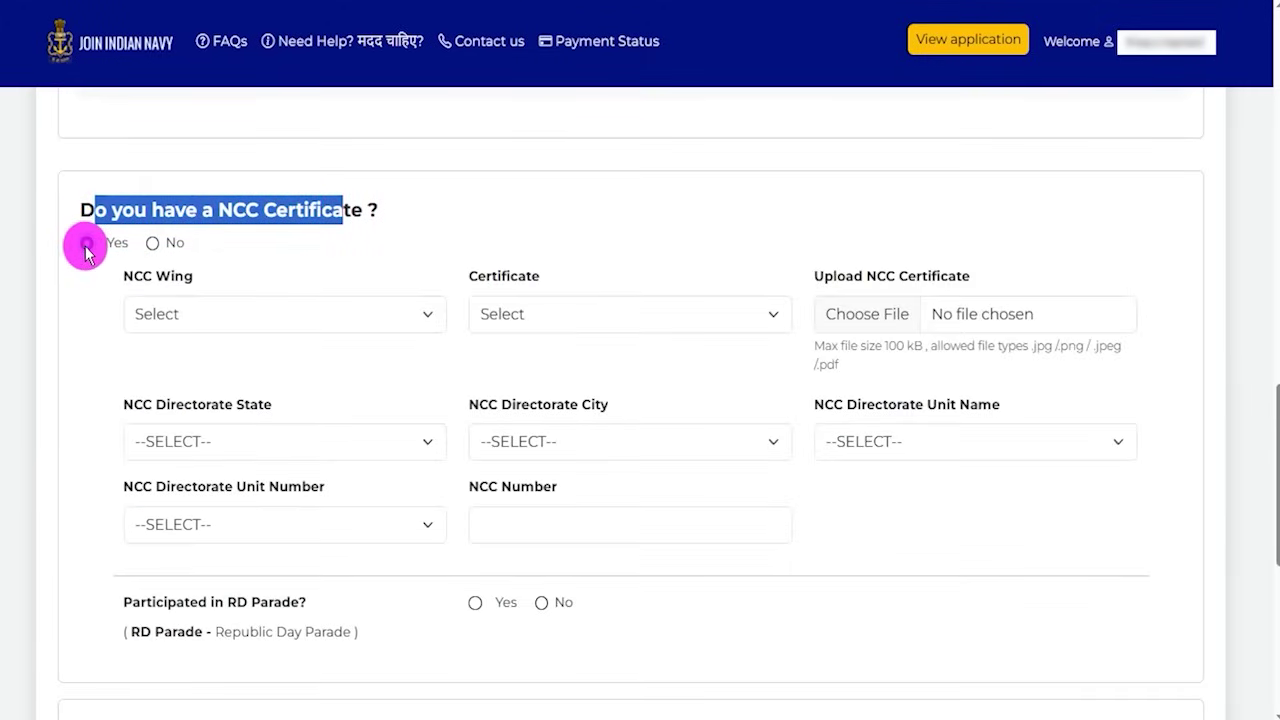
pyautogui.scroll(-1, 391, 403)
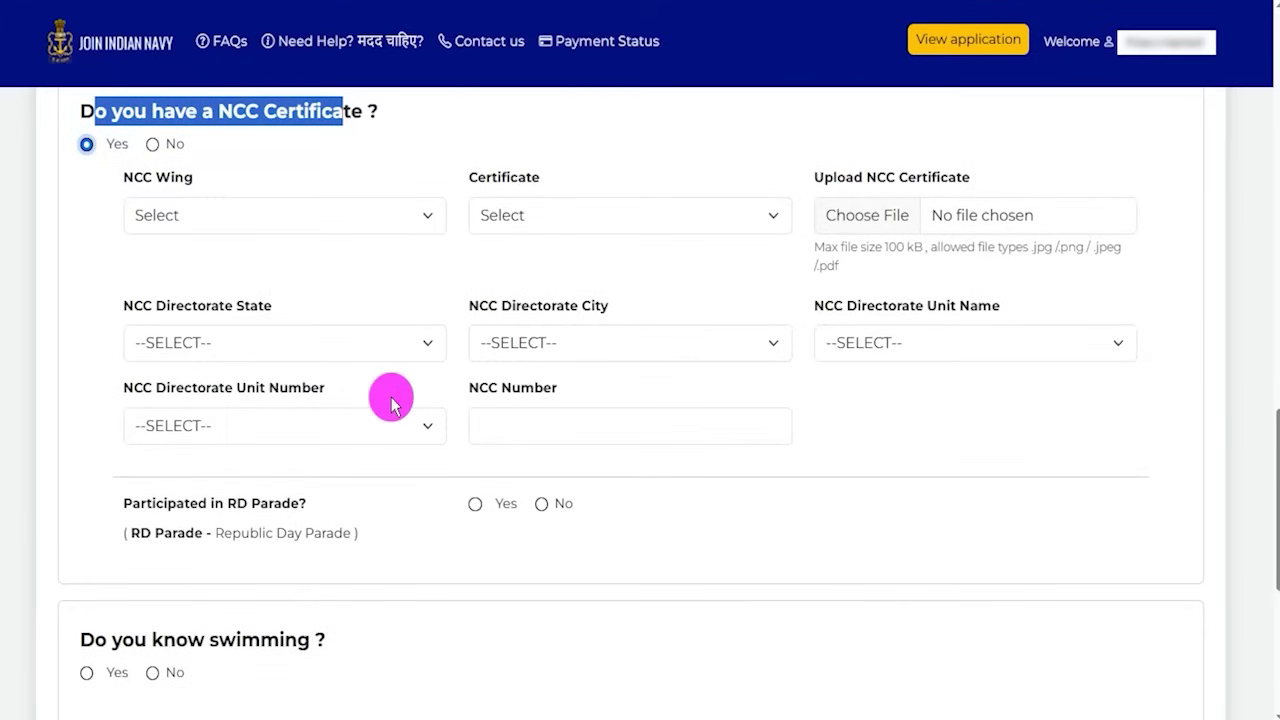
pyautogui.click(256, 222)
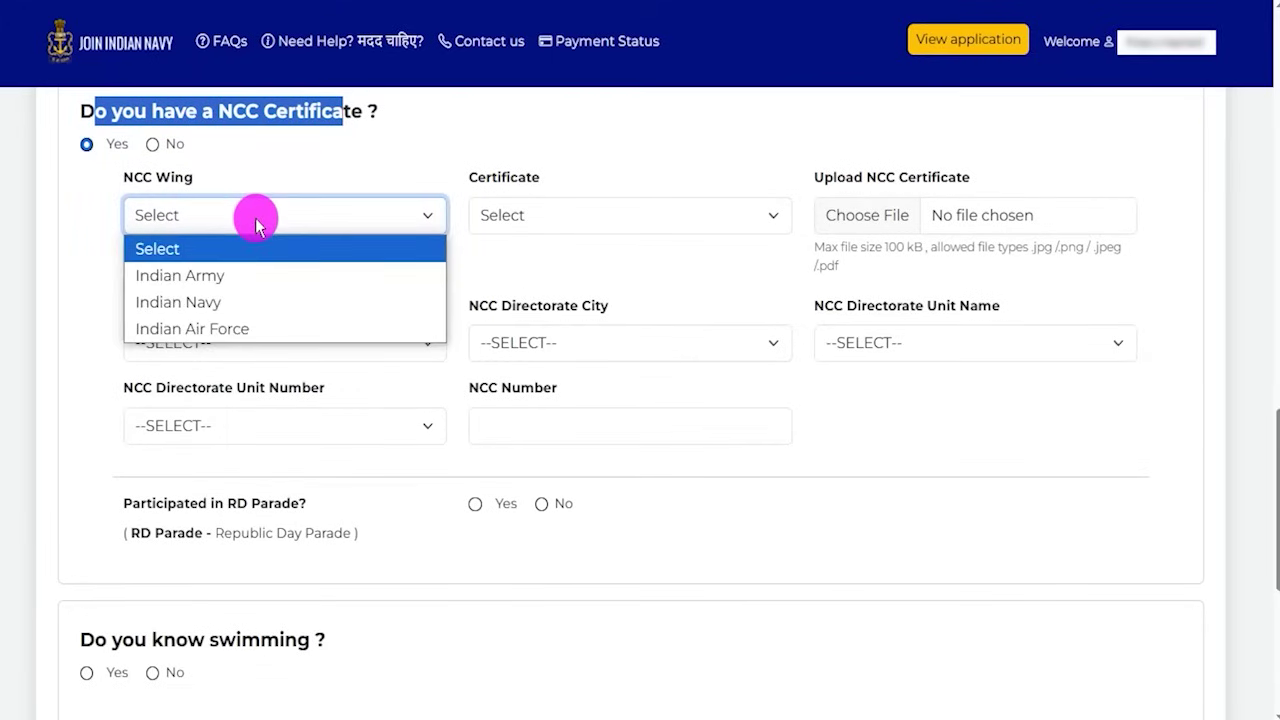
pyautogui.click(213, 303)
pyautogui.click(588, 226)
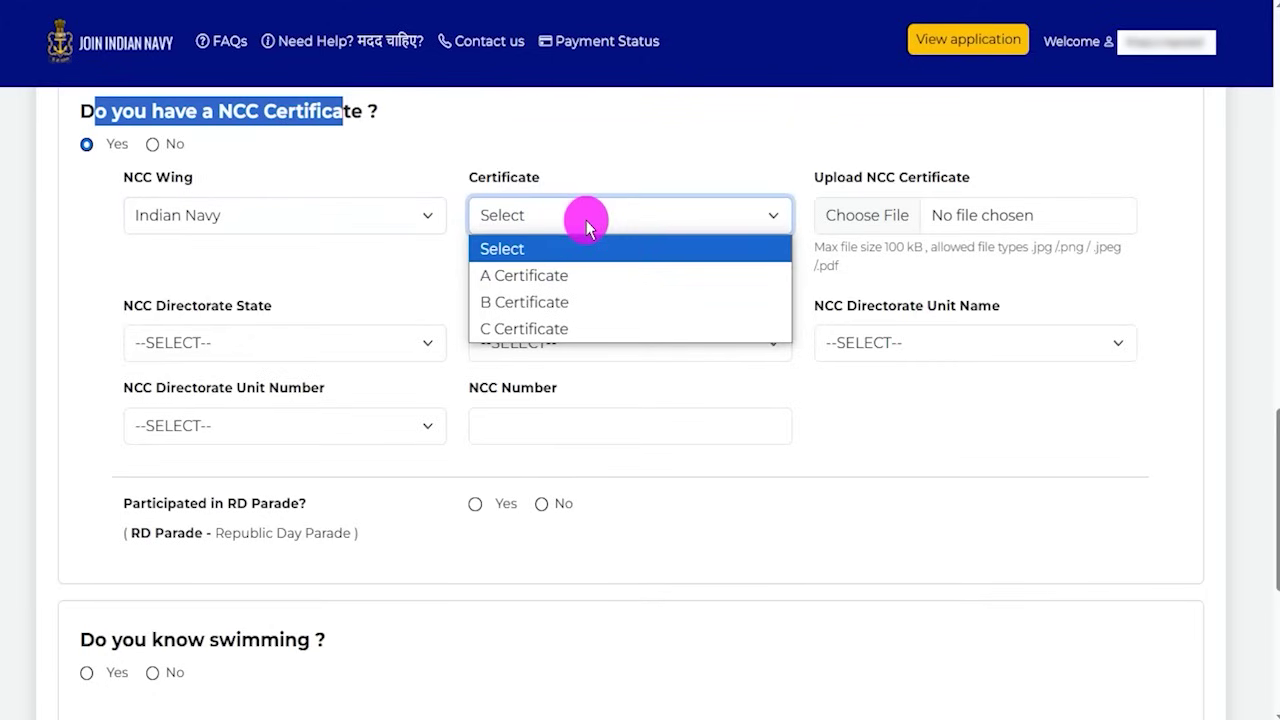
pyautogui.click(531, 301)
# Highlight the NCC certificate upload label, its size limit and the allowed file types
pyautogui.moveTo(832, 177); pyautogui.dragTo(955, 182)
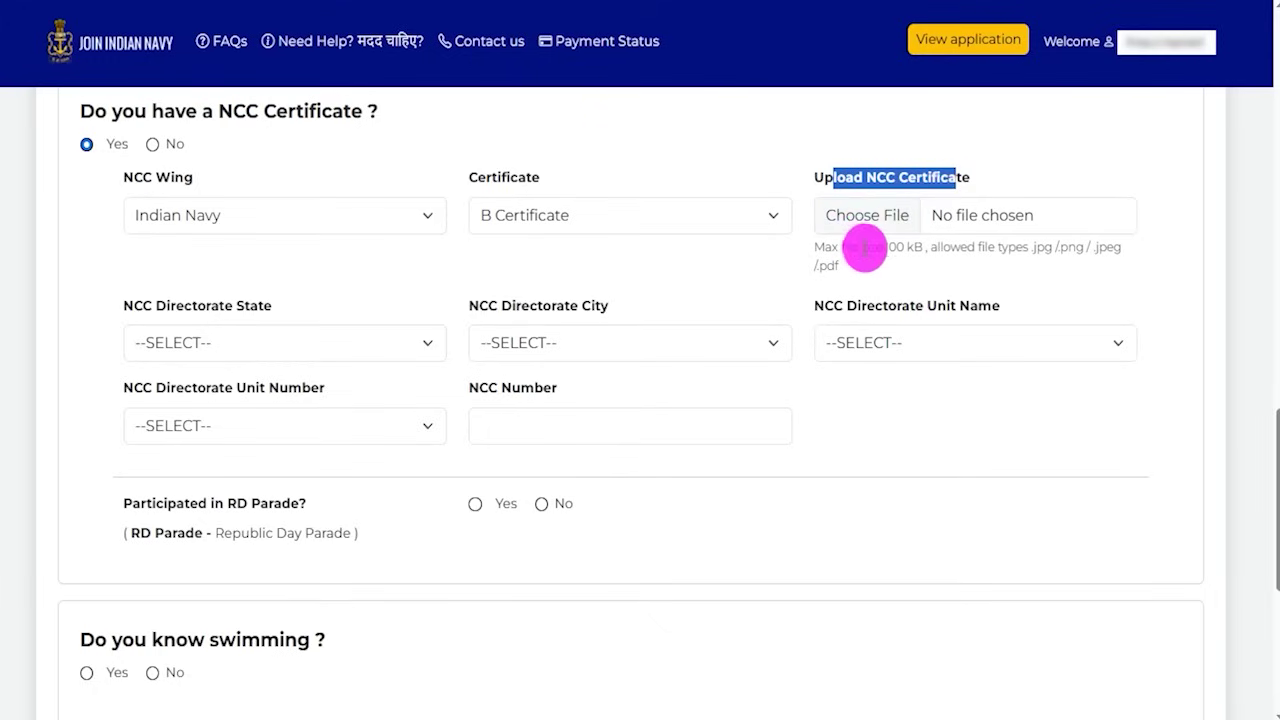
pyautogui.doubleClick(891, 247)
pyautogui.doubleClick(1043, 248)
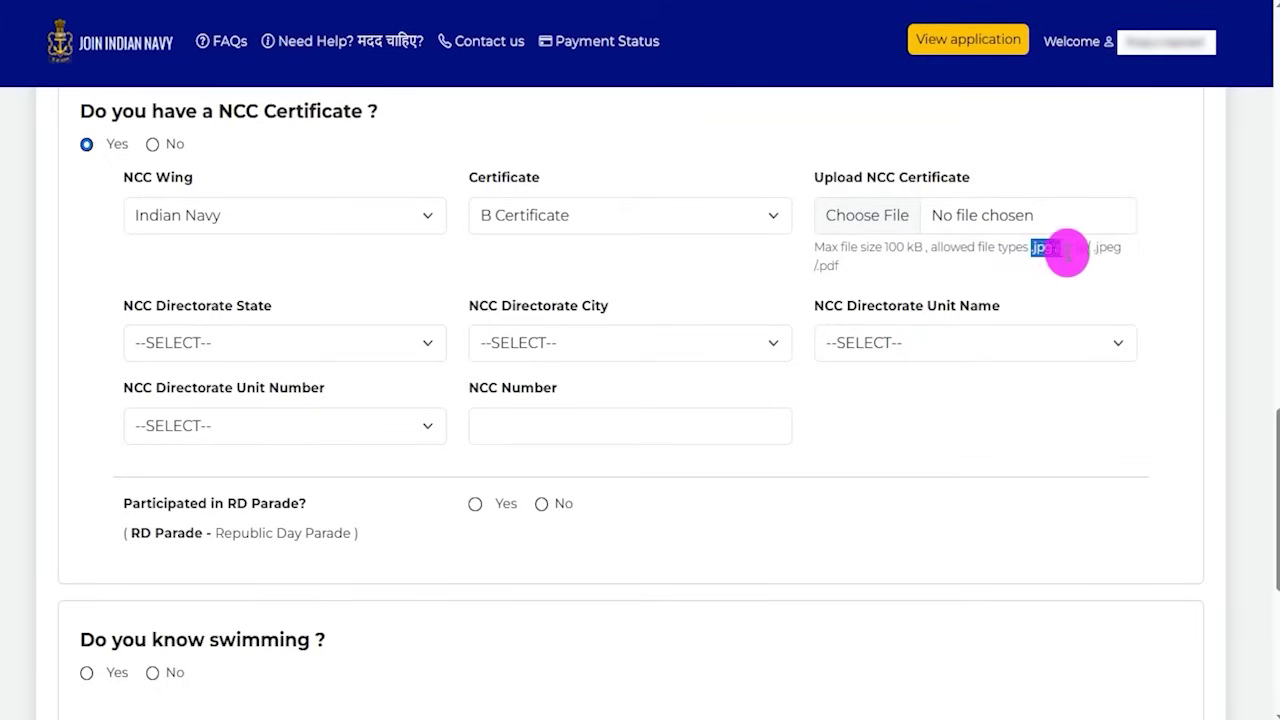
pyautogui.moveTo(1059, 251); pyautogui.dragTo(1107, 251)
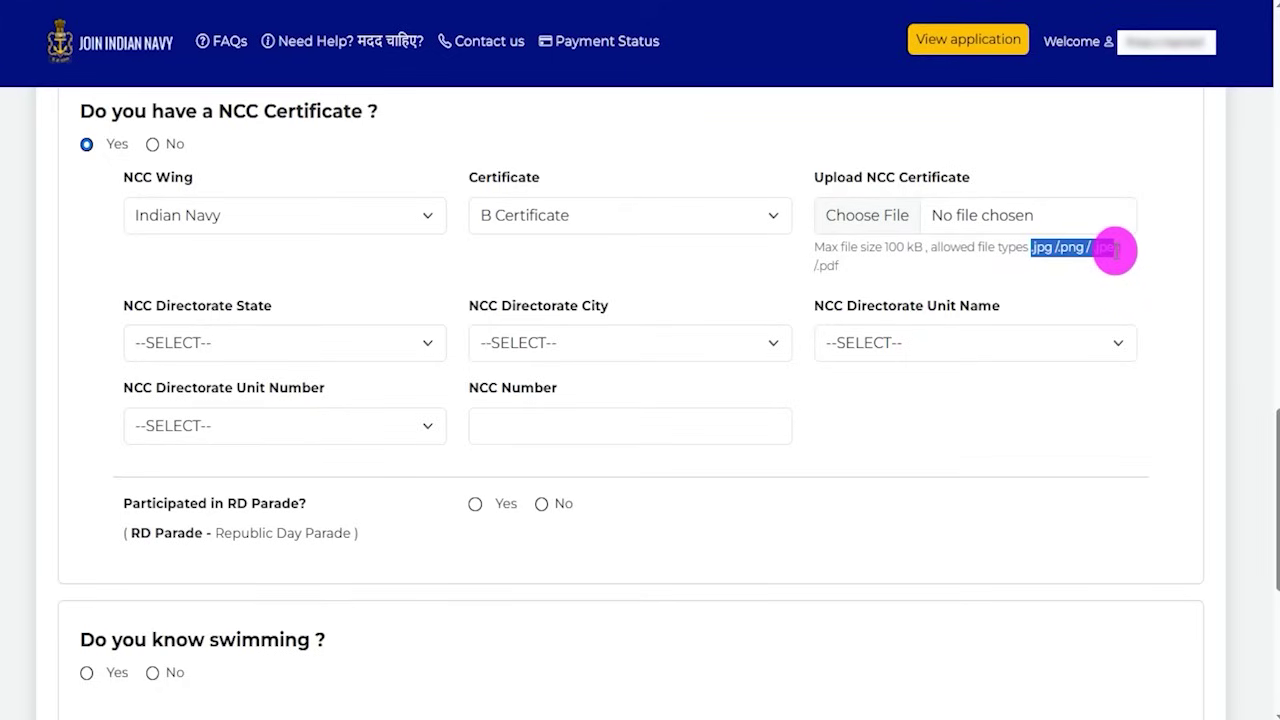
# Look through the NCC directorate state and city options, and set the state to NCC Directorate, Uttar Pradesh
pyautogui.moveTo(136, 310); pyautogui.dragTo(240, 348)
pyautogui.click(240, 343)
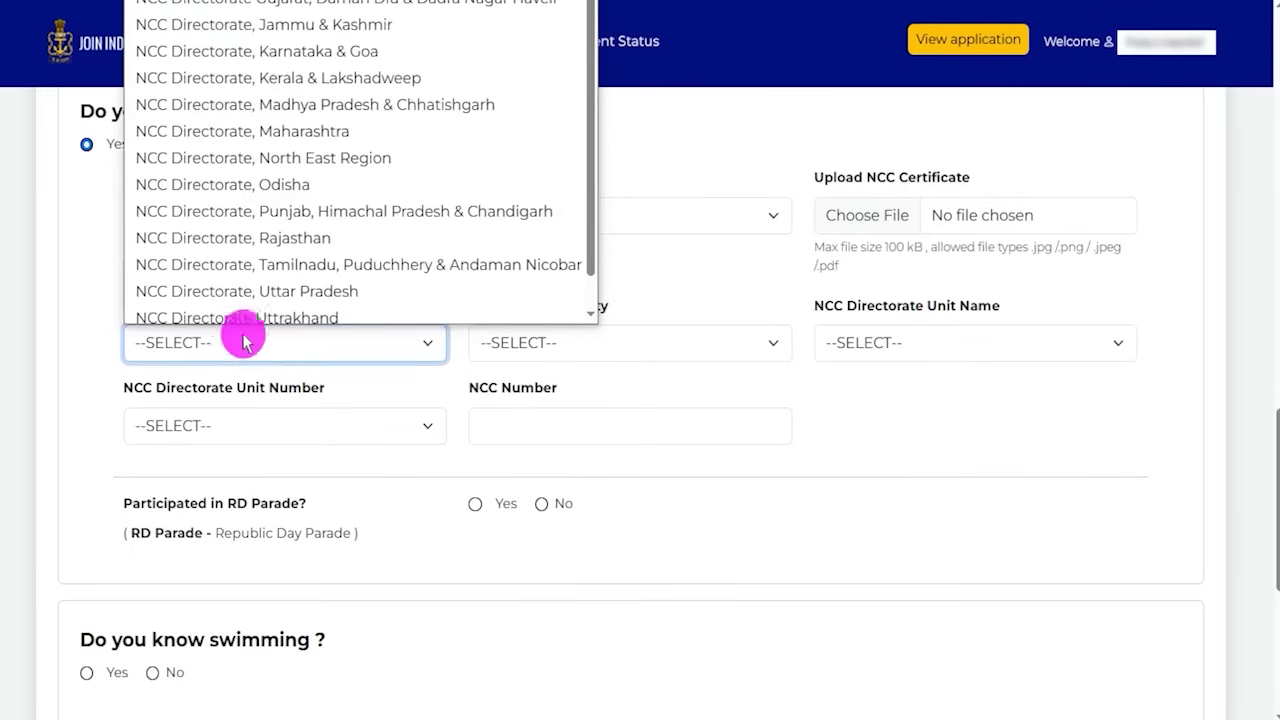
pyautogui.scroll(-1, 271, 225)
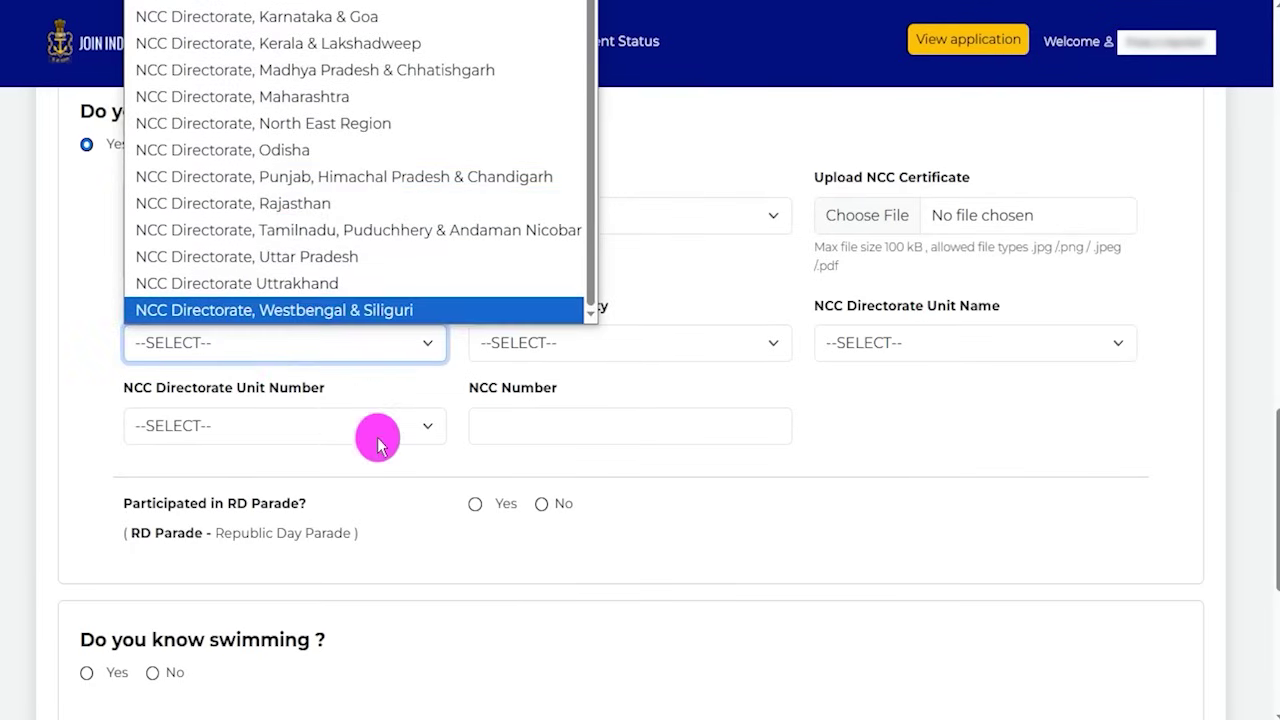
pyautogui.click(456, 390)
pyautogui.click(547, 349)
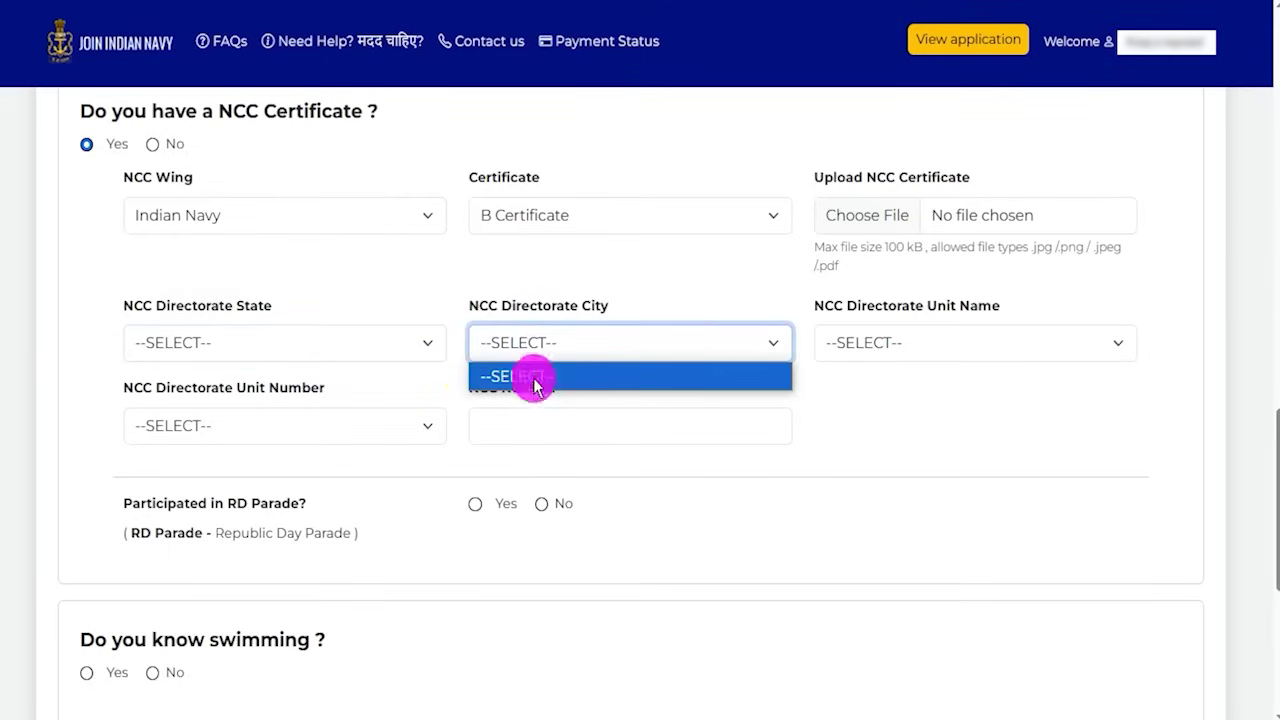
pyautogui.click(238, 358)
pyautogui.click(238, 358)
pyautogui.click(271, 283)
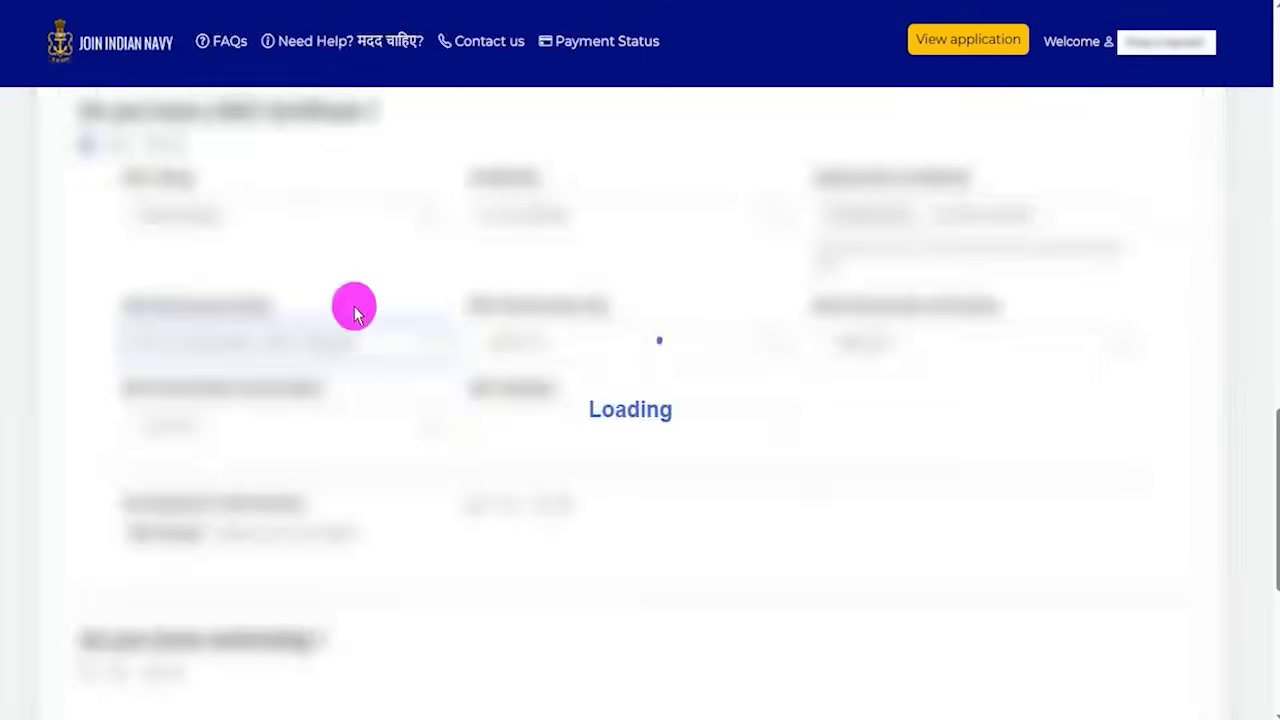
# Set the NCC Directorate City to Etawah and the NCC Directorate Unit Name to UP Bn NCC
pyautogui.click(557, 352)
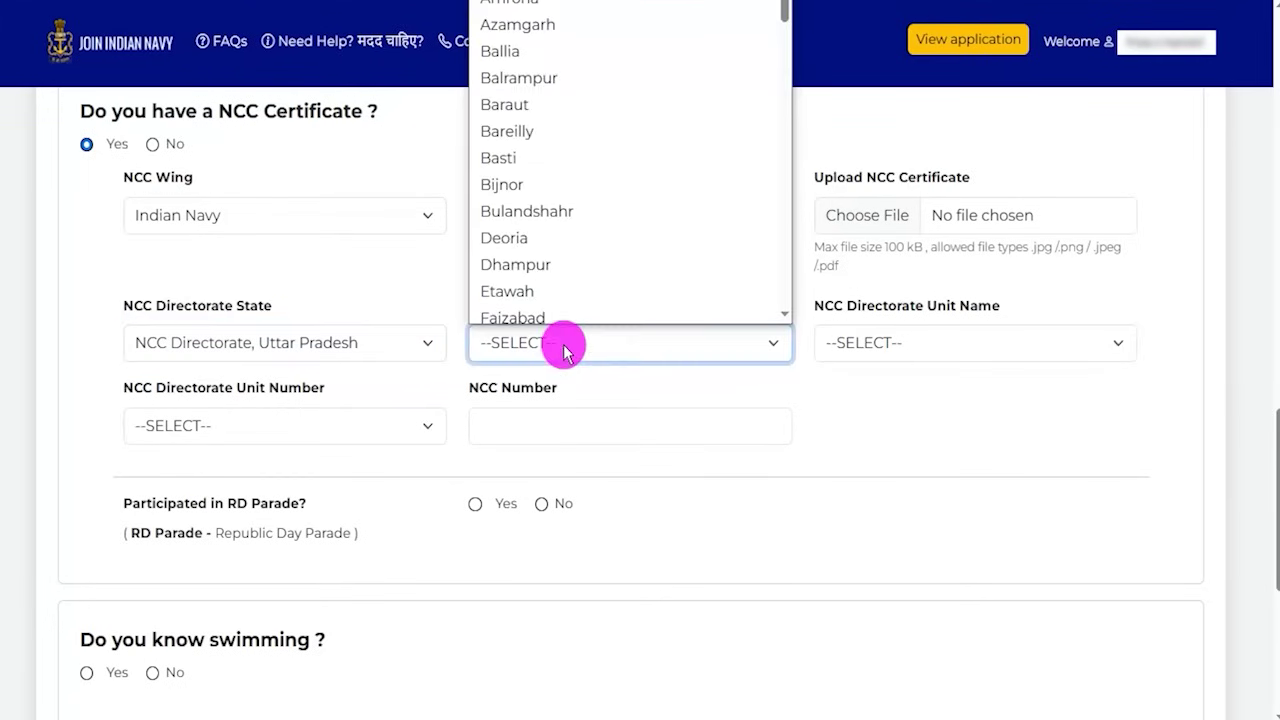
pyautogui.click(850, 378)
pyautogui.moveTo(835, 313); pyautogui.dragTo(909, 306)
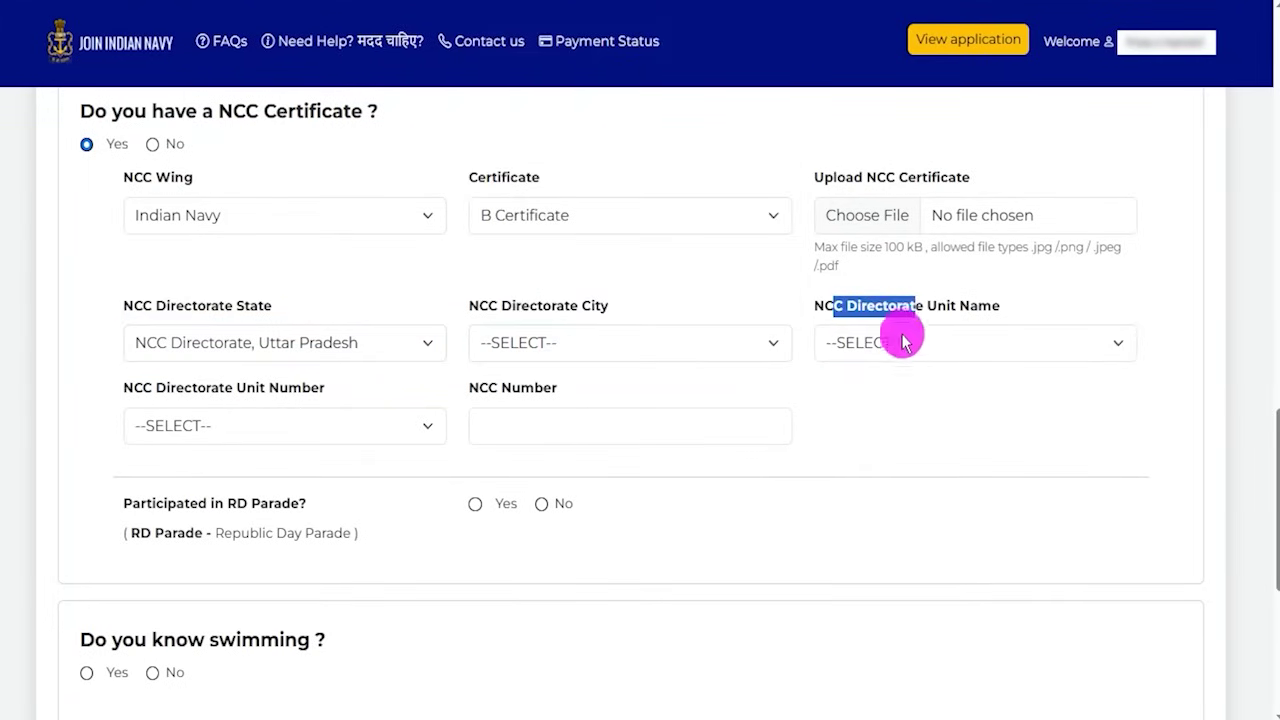
pyautogui.click(903, 340)
pyautogui.click(649, 350)
pyautogui.click(609, 283)
pyautogui.click(900, 345)
pyautogui.click(878, 404)
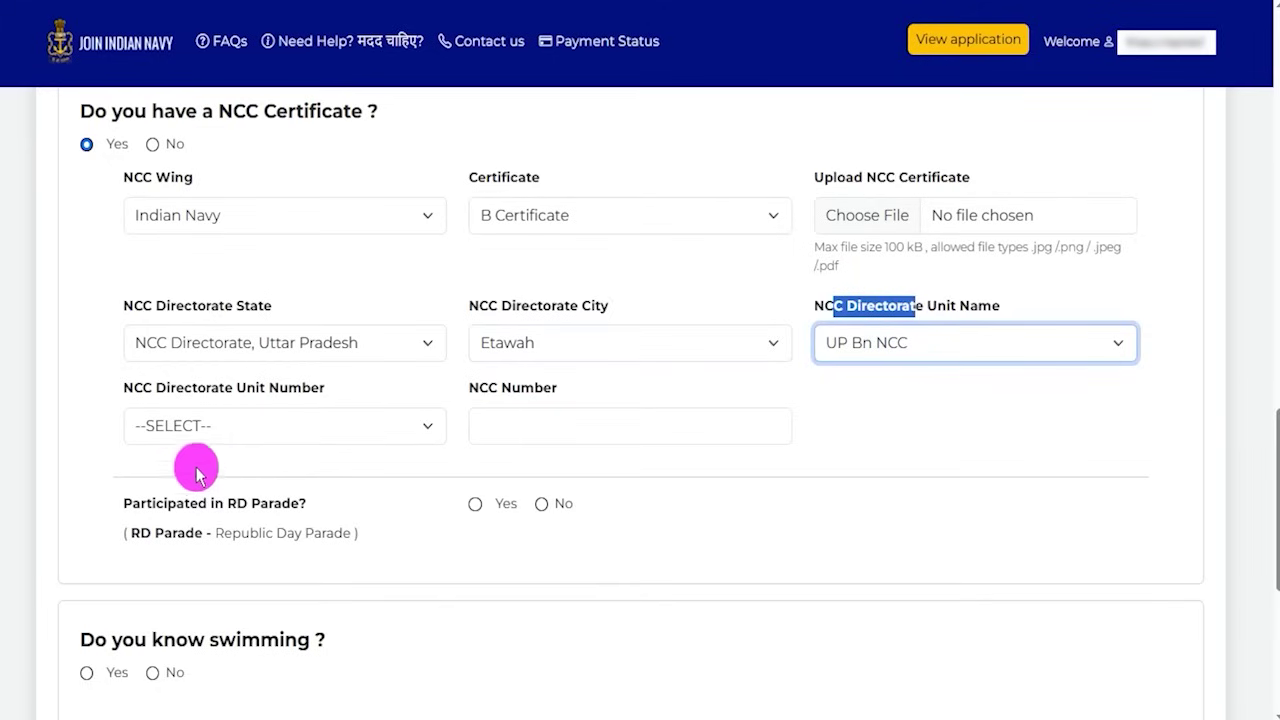
# Set the NCC Directorate Unit Number to 21 and activate the NCC Number field without filling it in
pyautogui.moveTo(140, 395); pyautogui.dragTo(246, 431)
pyautogui.click(243, 432)
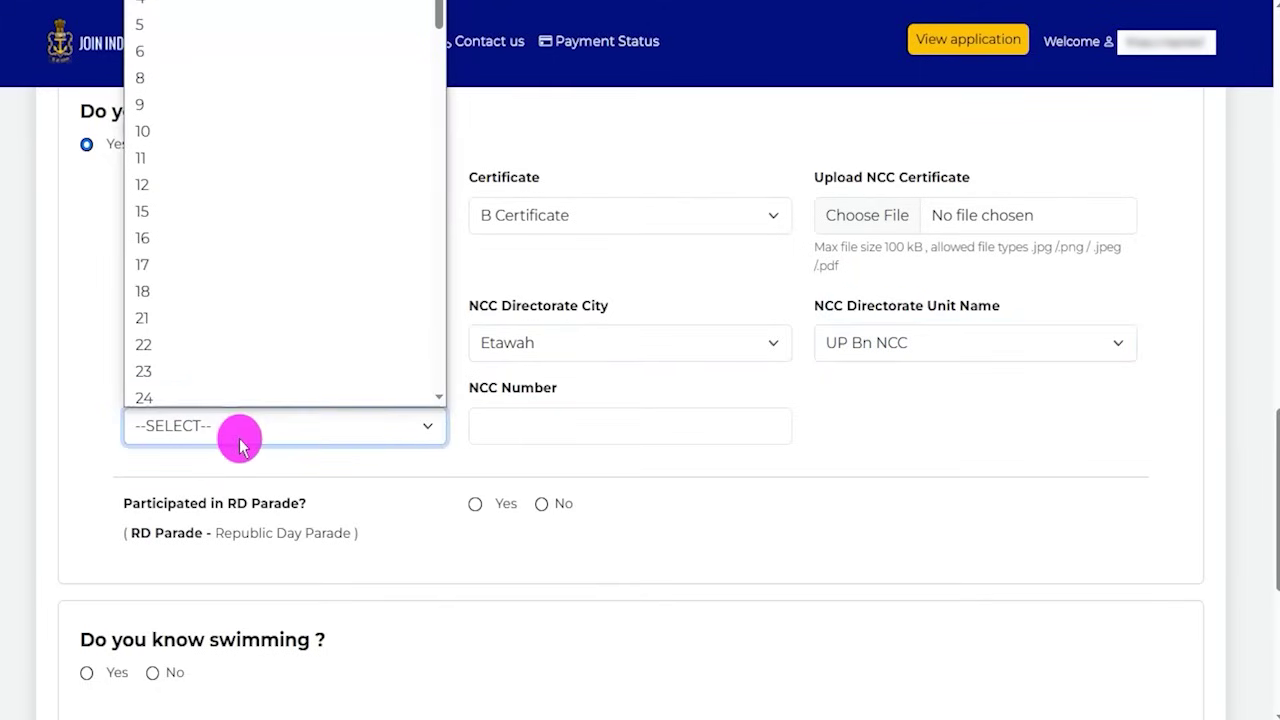
pyautogui.click(214, 313)
pyautogui.click(532, 420)
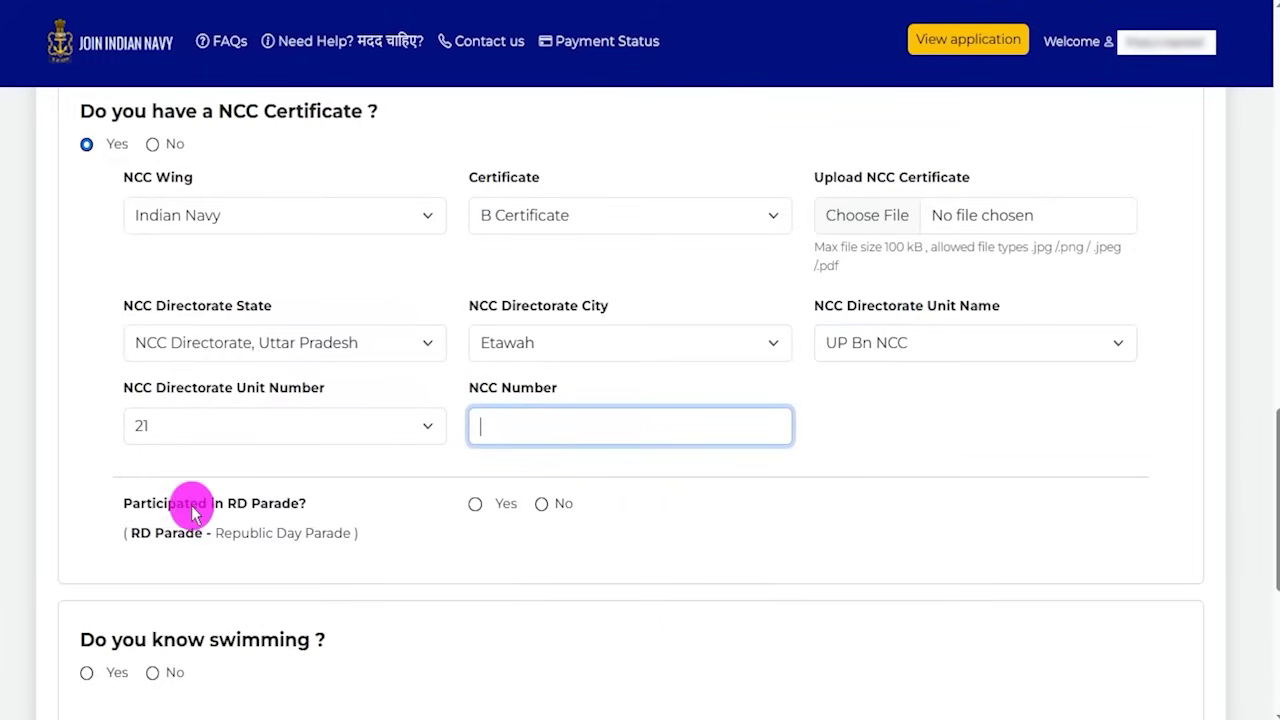
# Answer Yes to participating in the RD Parade, and highlight the parade certificate upload label, its size limit and allowed file types
pyautogui.moveTo(152, 508); pyautogui.dragTo(265, 493)
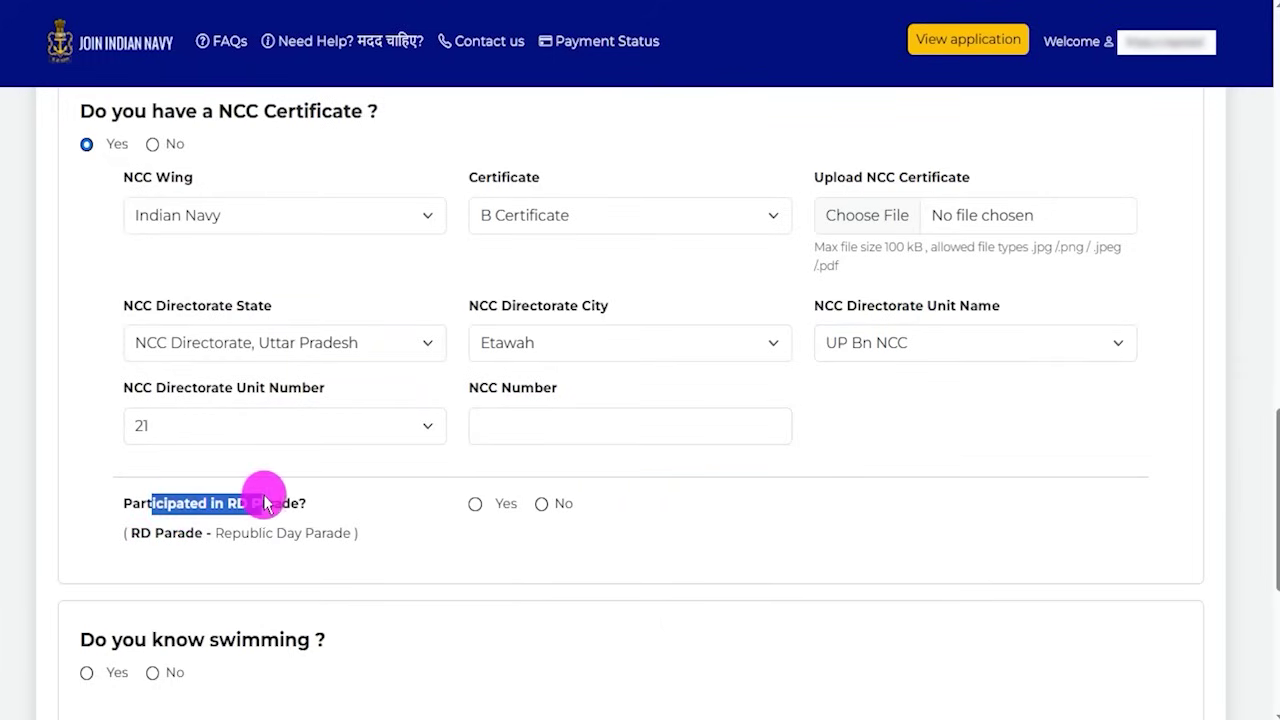
pyautogui.click(476, 506)
pyautogui.moveTo(866, 505); pyautogui.dragTo(965, 505)
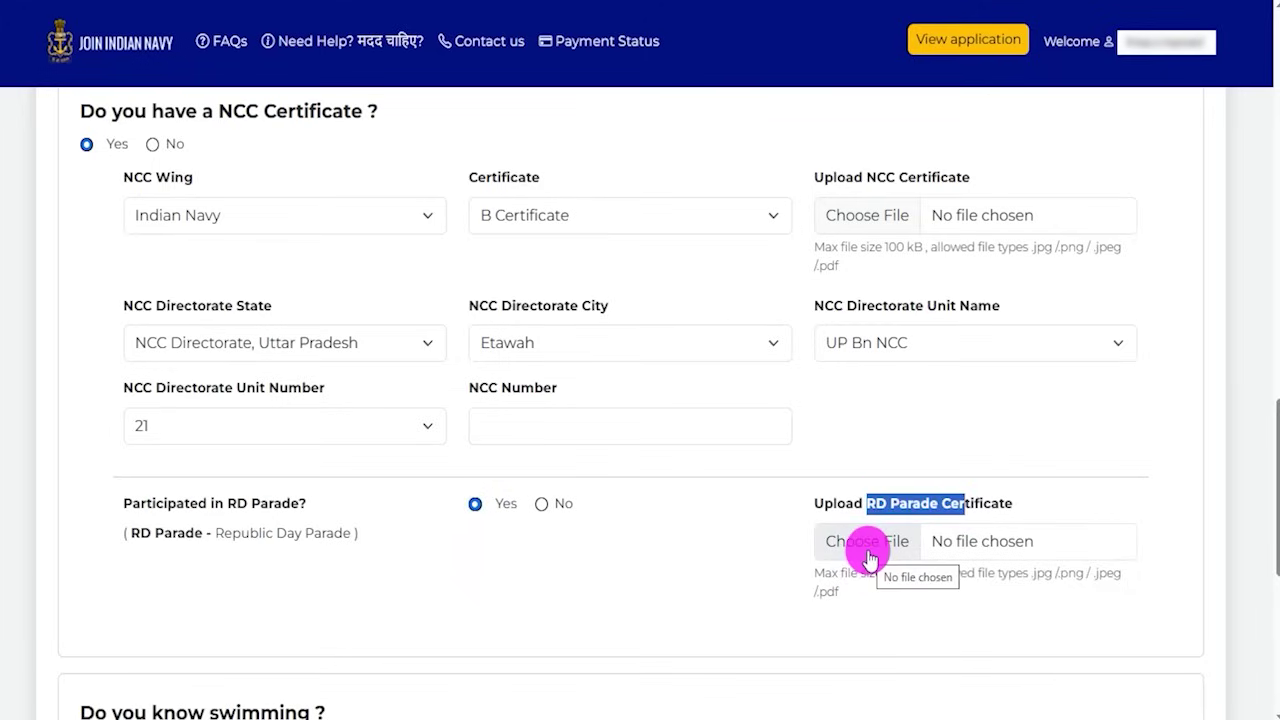
pyautogui.moveTo(855, 577); pyautogui.dragTo(920, 574)
pyautogui.moveTo(1028, 576); pyautogui.dragTo(1121, 576)
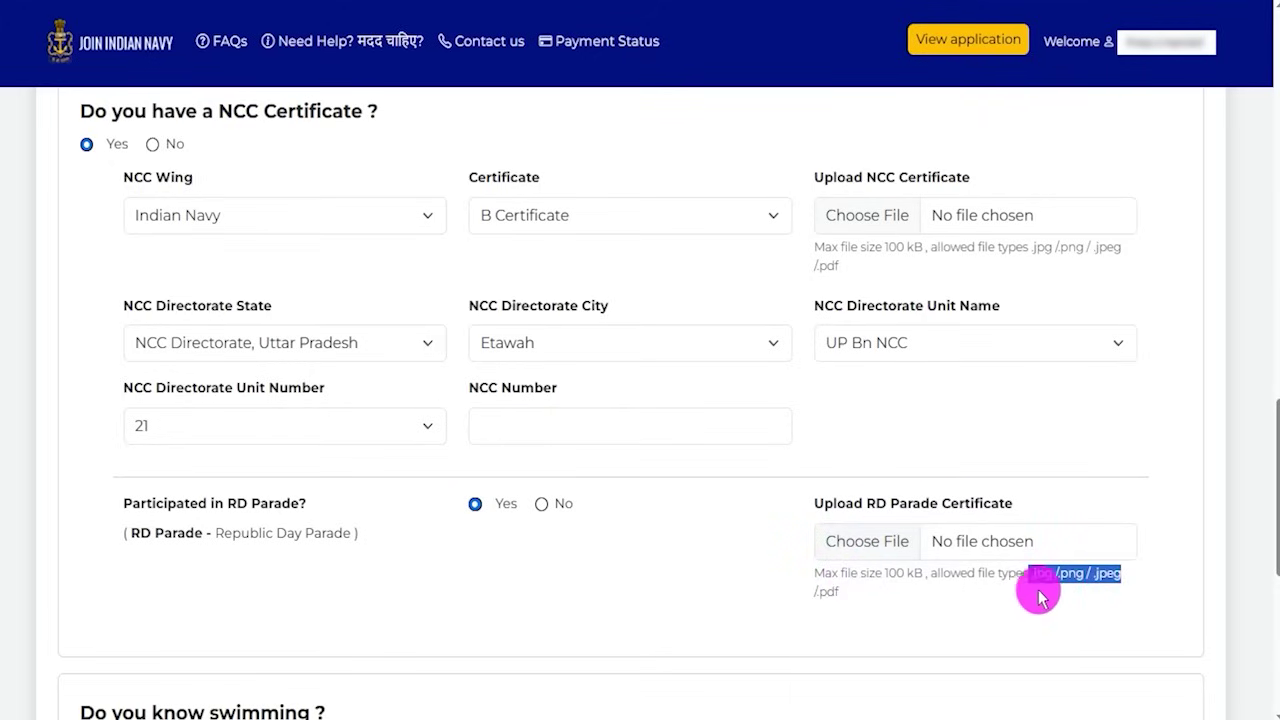
# Change the RD Parade participation answer to No, and answer No to having an NCC certificate
pyautogui.moveTo(157, 503); pyautogui.dragTo(273, 503)
pyautogui.click(541, 504)
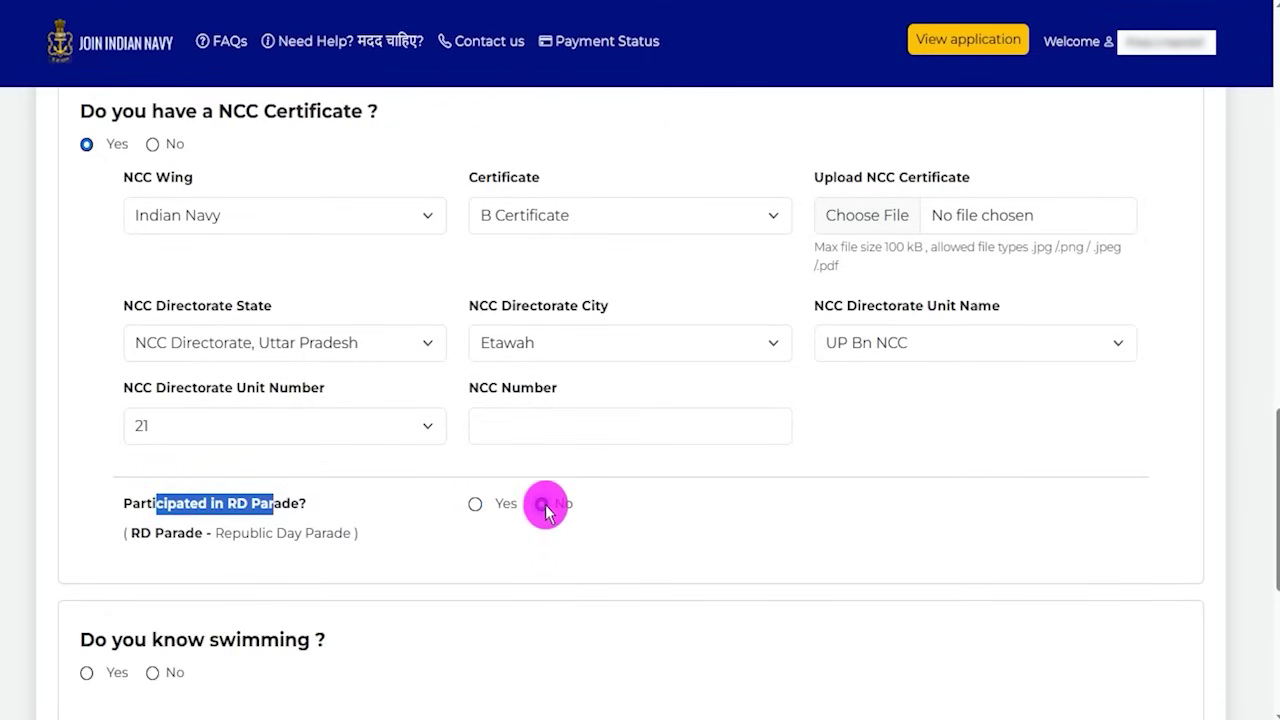
pyautogui.scroll(1, 380, 263)
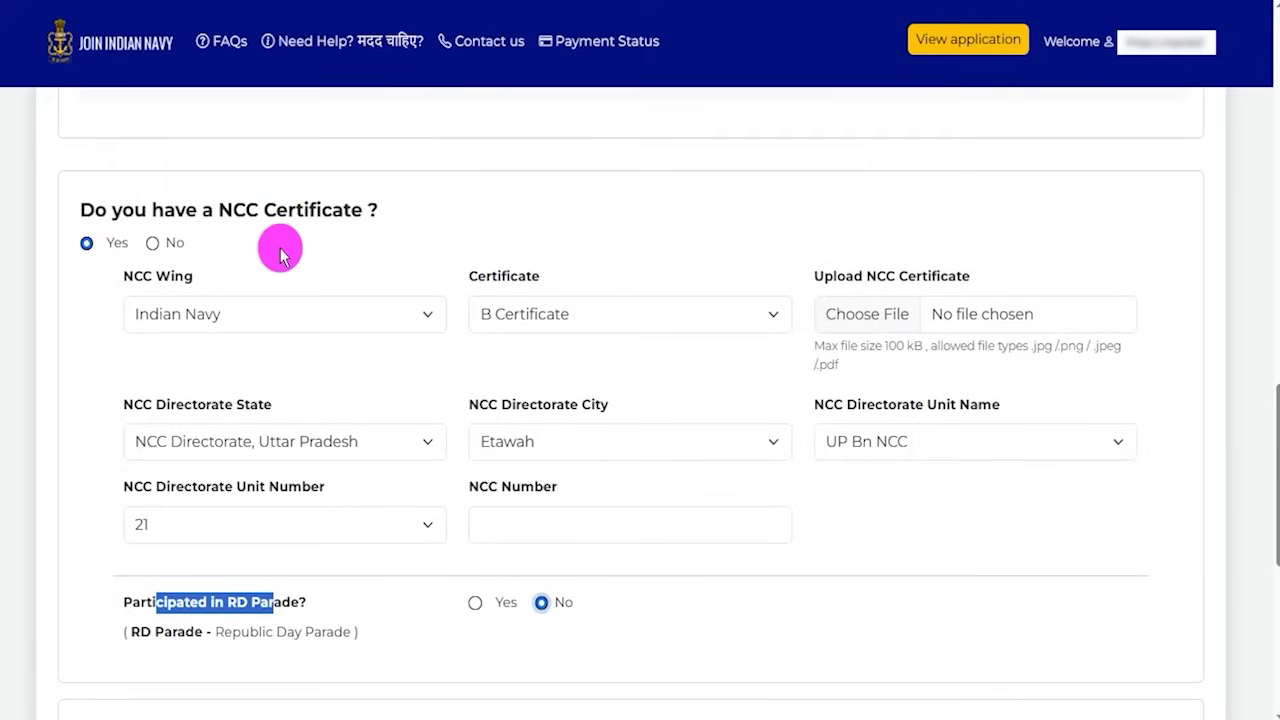
pyautogui.click(152, 243)
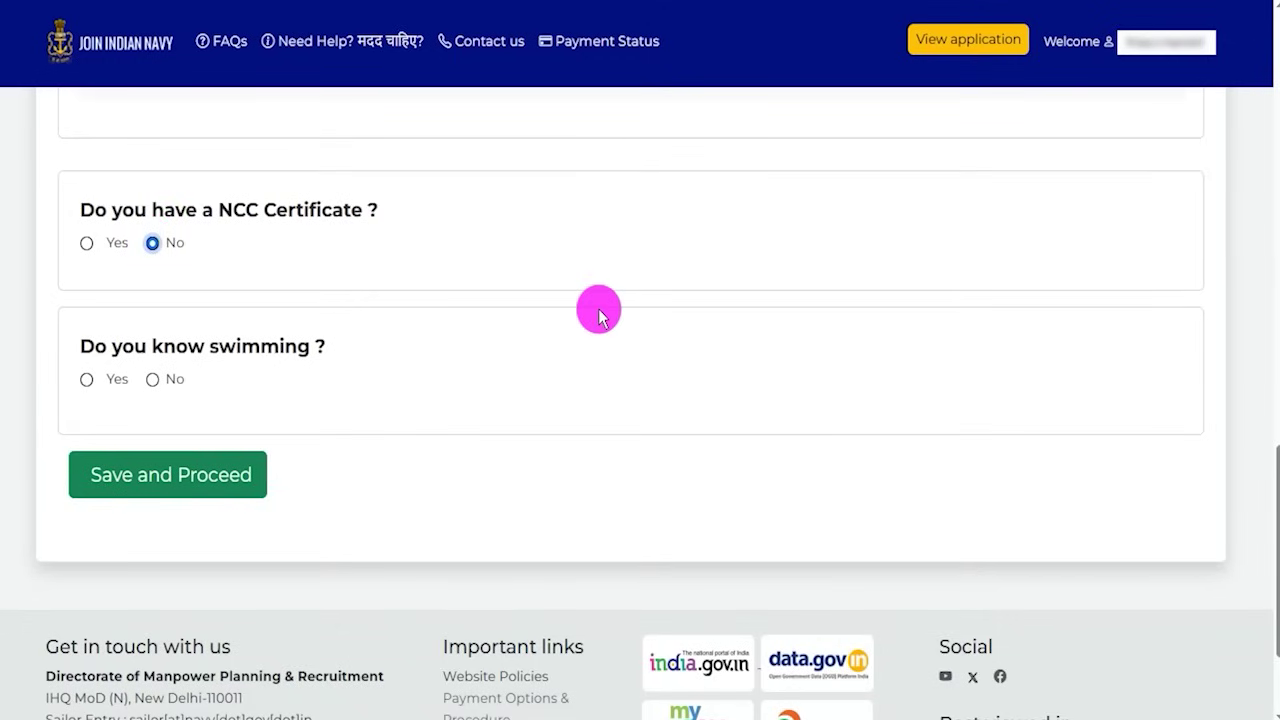
# Answer Yes to knowing swimming, then save the additional information and proceed to Photo Capture
pyautogui.moveTo(94, 342); pyautogui.dragTo(285, 350)
pyautogui.click(86, 379)
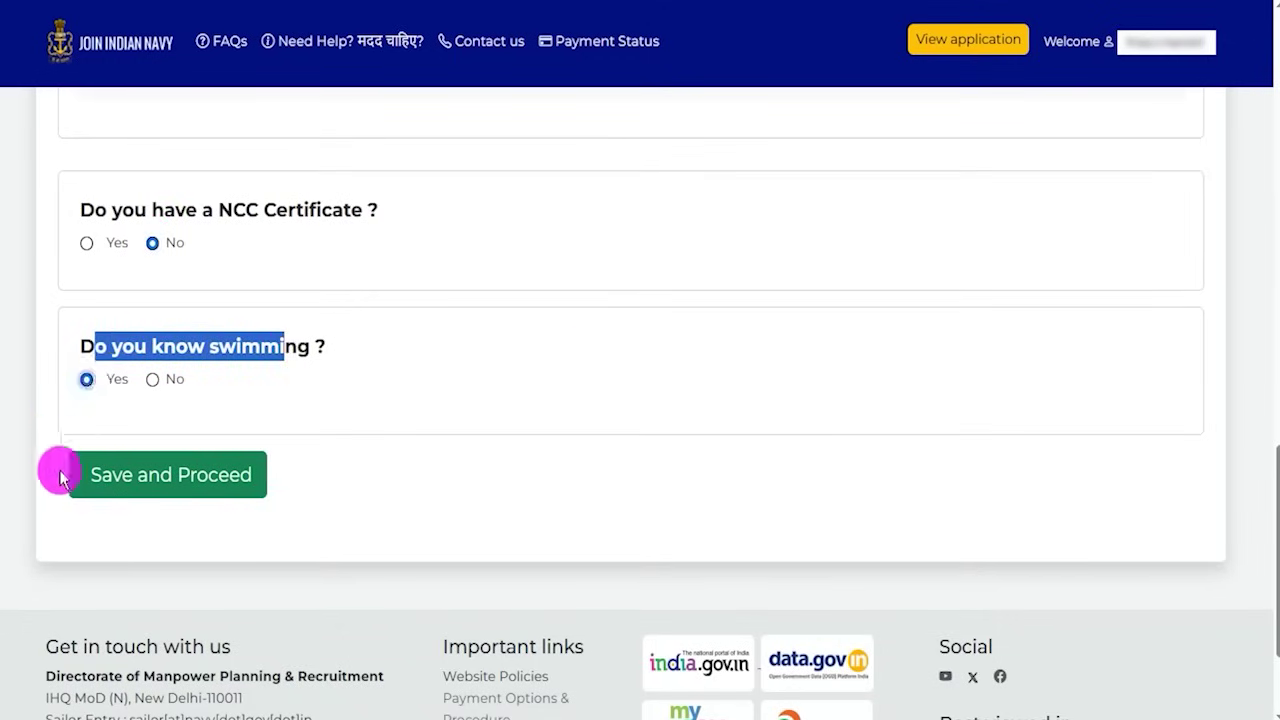
pyautogui.click(152, 380)
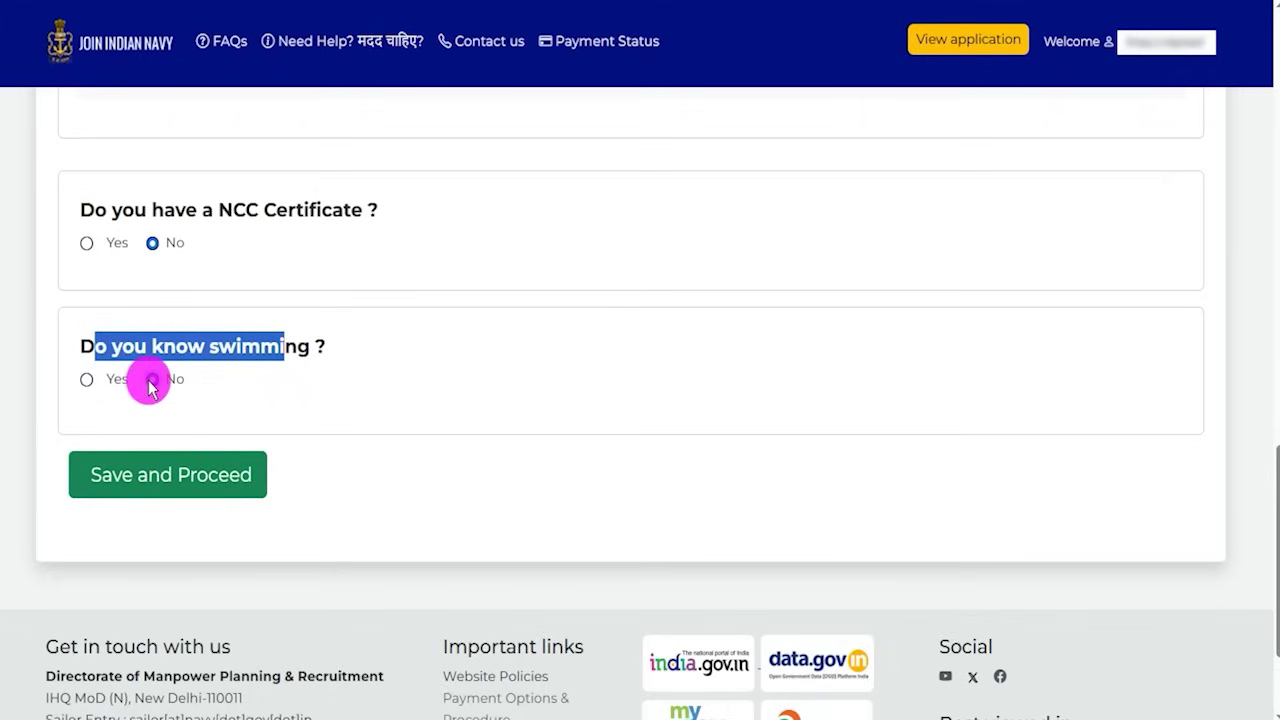
pyautogui.click(86, 380)
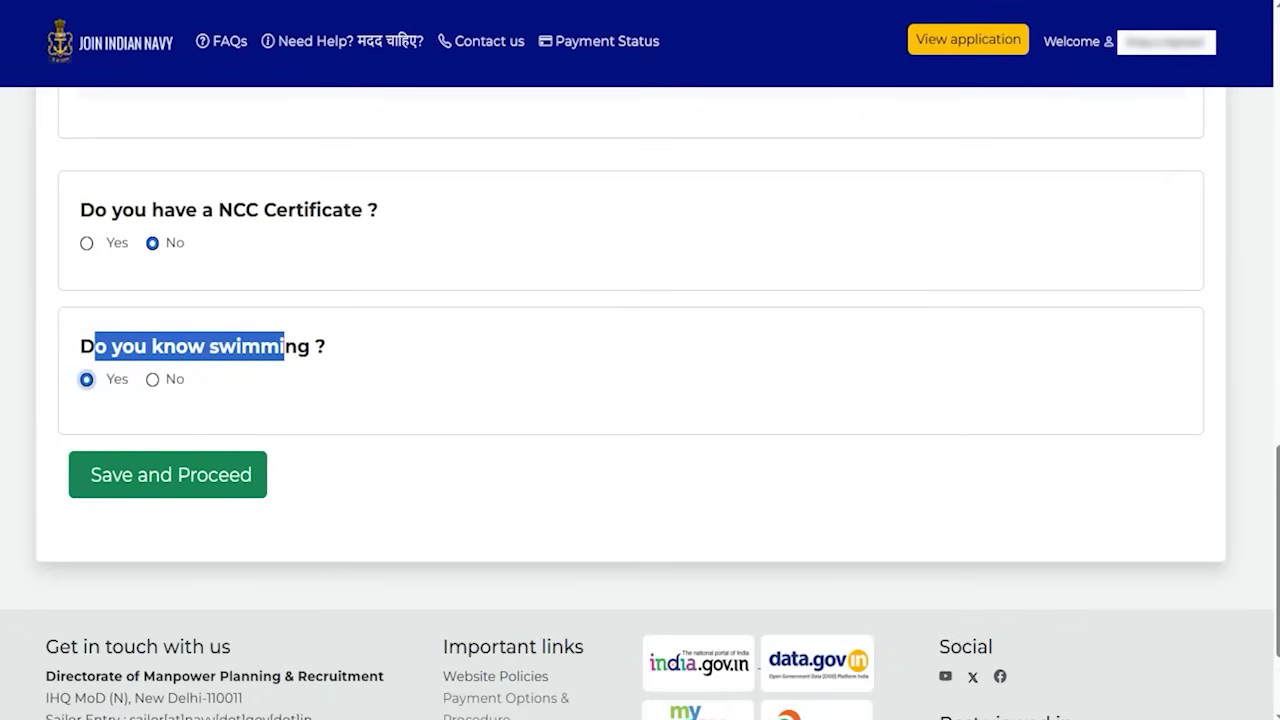
pyautogui.moveTo(576, 467); pyautogui.dragTo(275, 476)
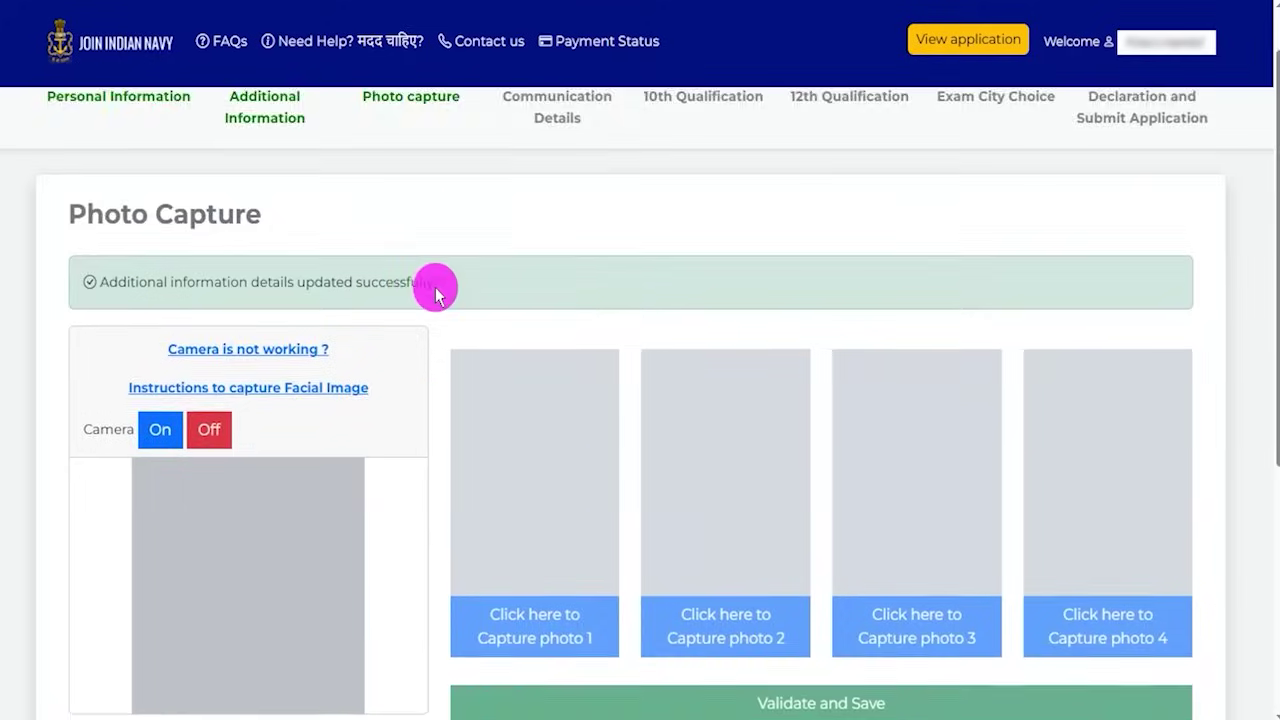
# Examine the Photo Capture page's camera controls, photo slots and facial image instructions link
pyautogui.scroll(-2, 434, 288)
pyautogui.scroll(2, 434, 288)
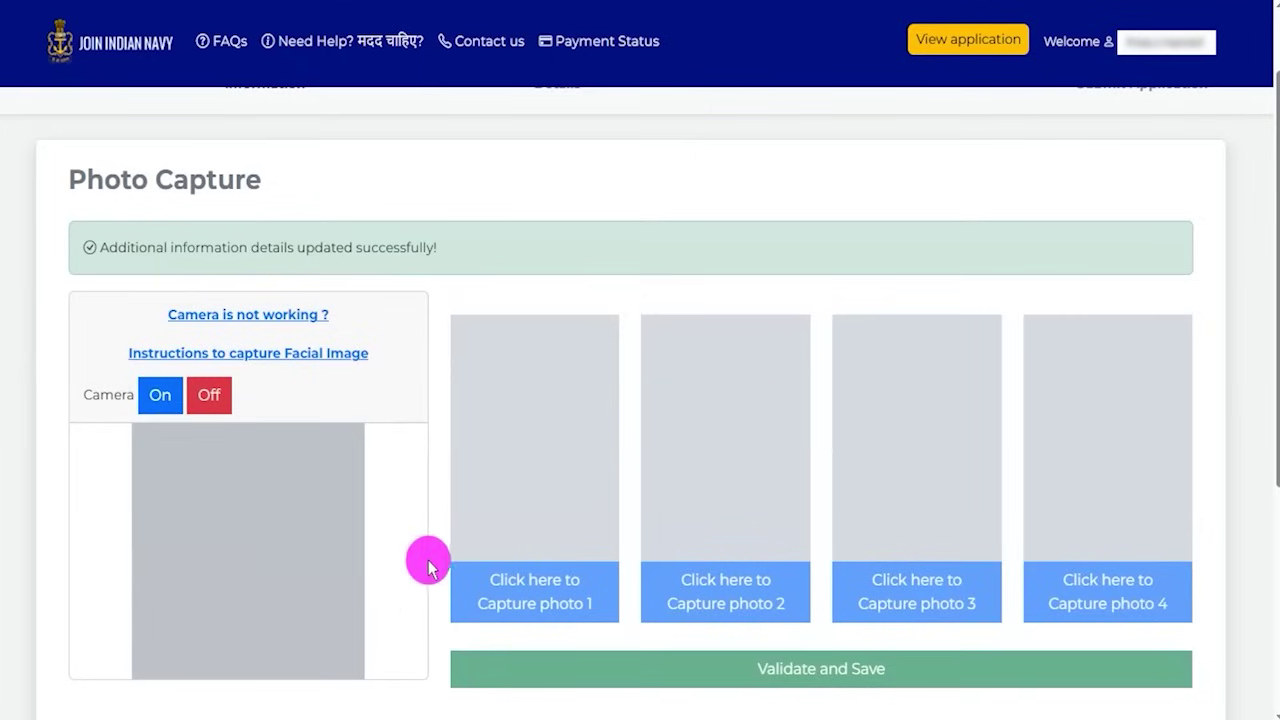
pyautogui.scroll(-1, 437, 545)
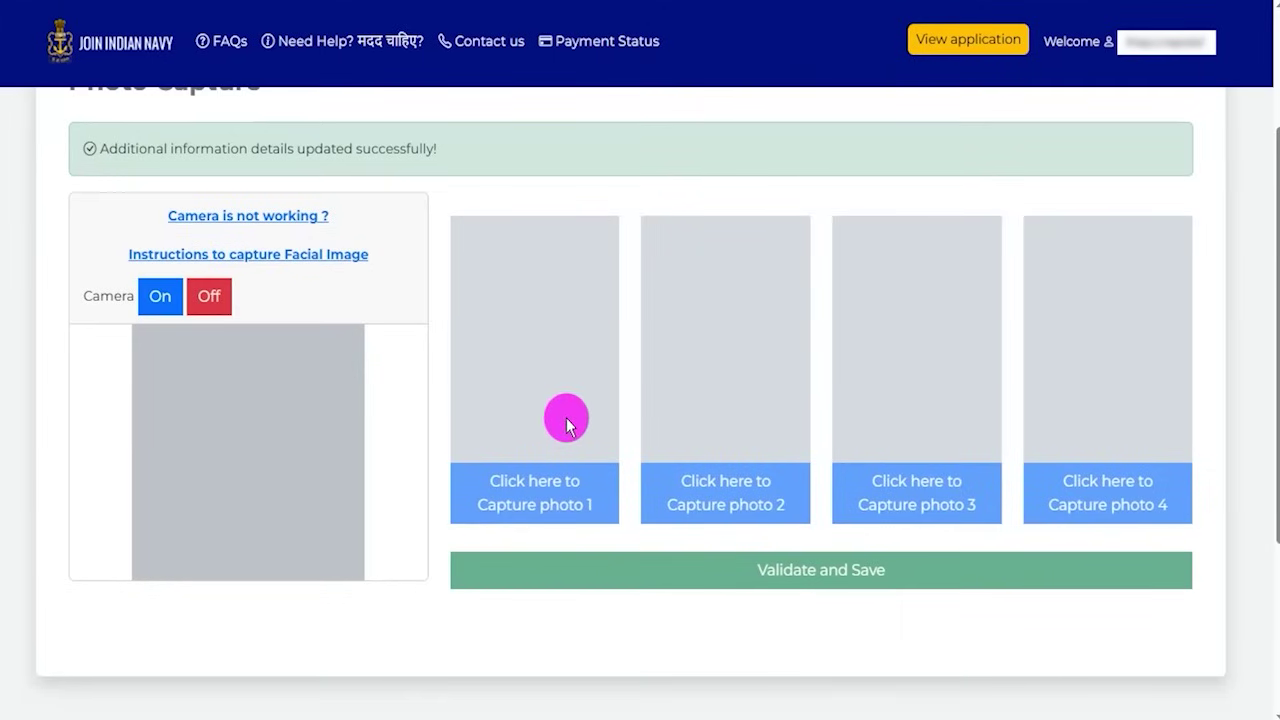
pyautogui.scroll(1, 425, 420)
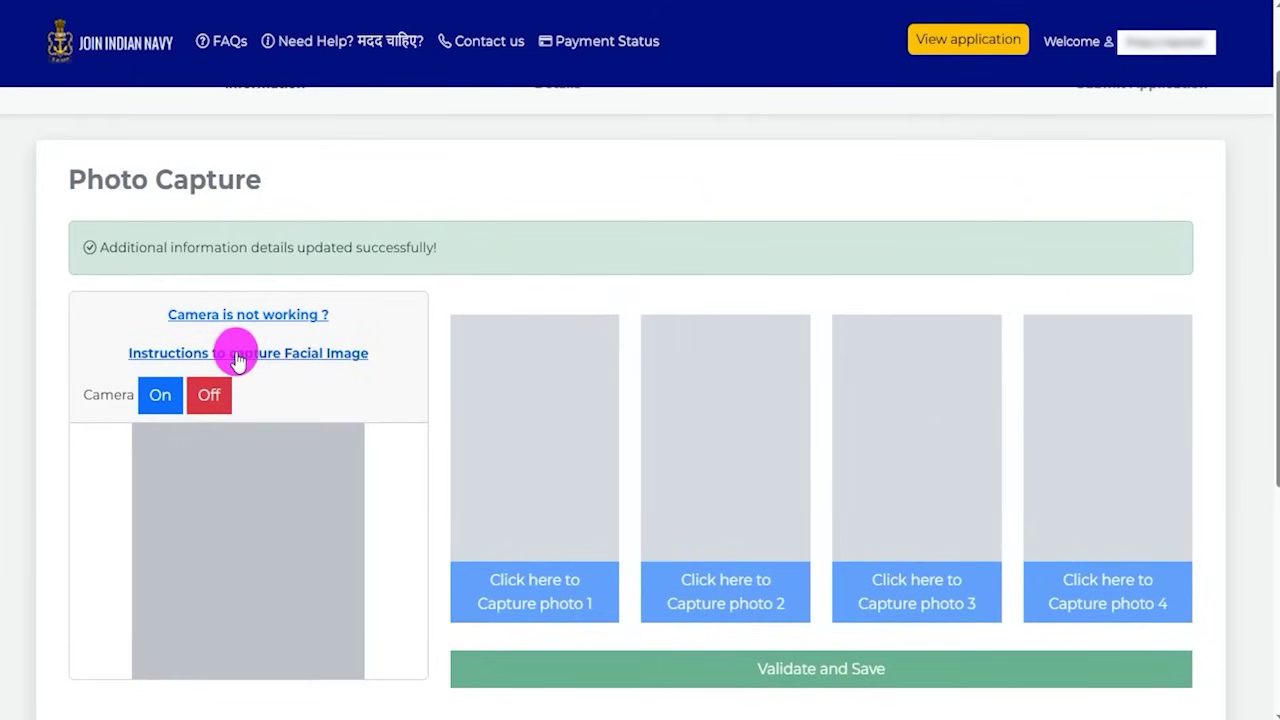
# Examine the instructions for capturing the facial image, highlighting the rules on front face, multiple faces and background, and close them
pyautogui.click(303, 356)
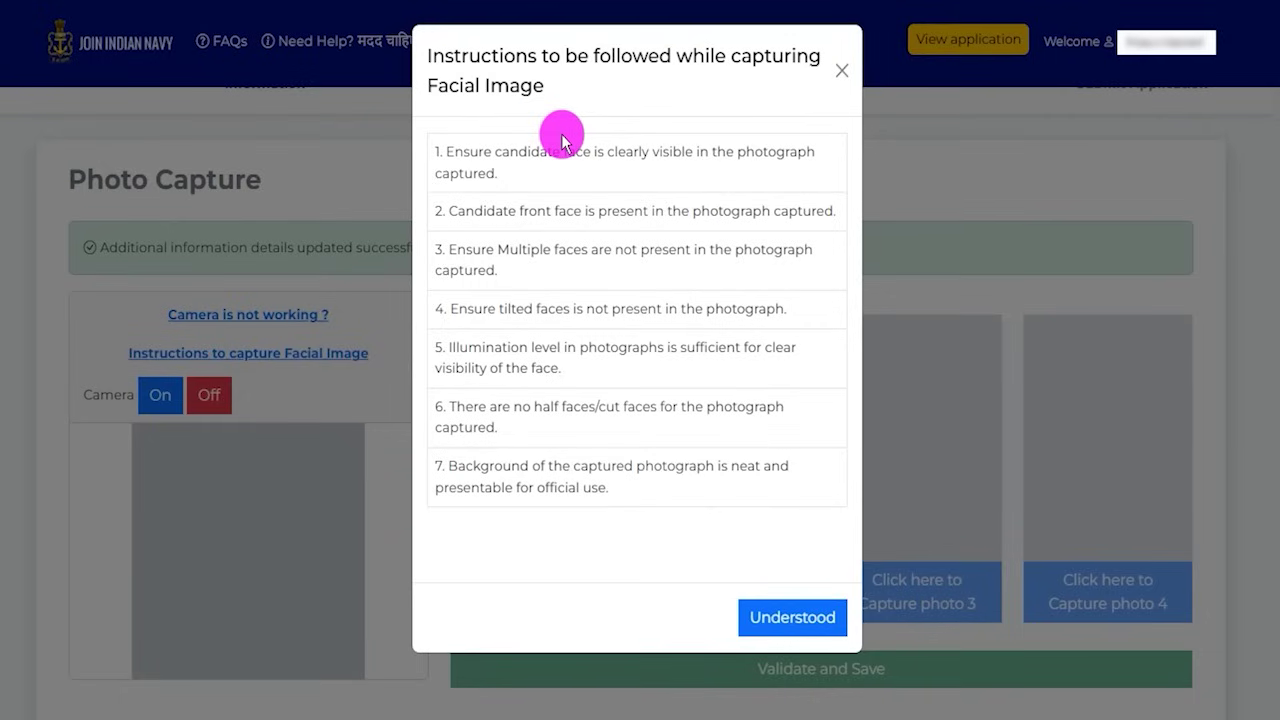
pyautogui.moveTo(517, 150); pyautogui.dragTo(662, 152)
pyautogui.moveTo(487, 210); pyautogui.dragTo(717, 210)
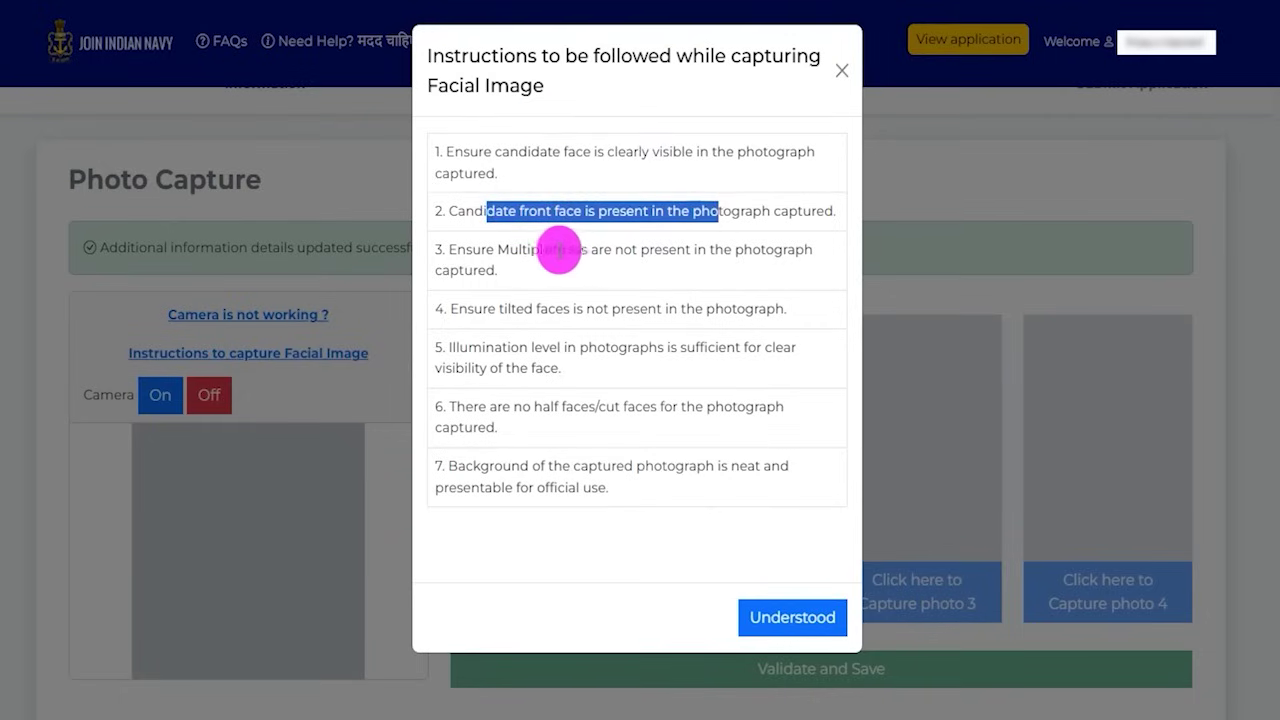
pyautogui.moveTo(527, 250); pyautogui.dragTo(641, 250)
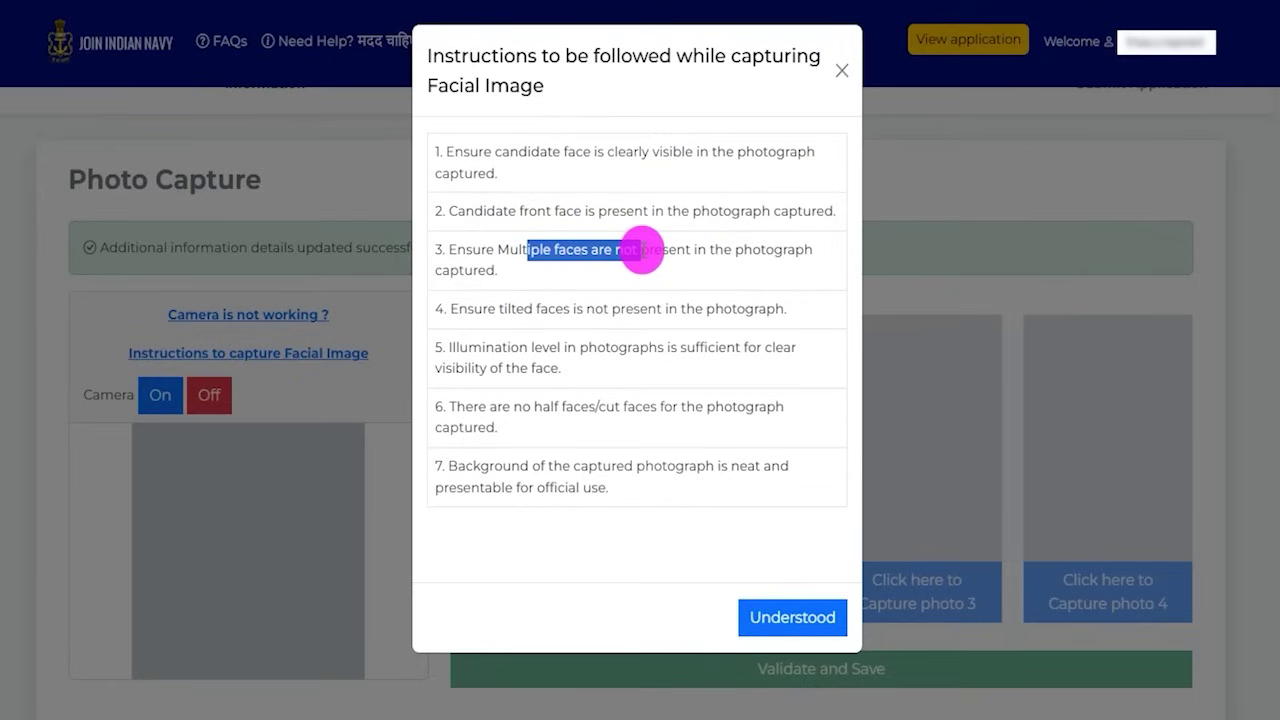
pyautogui.click(606, 347)
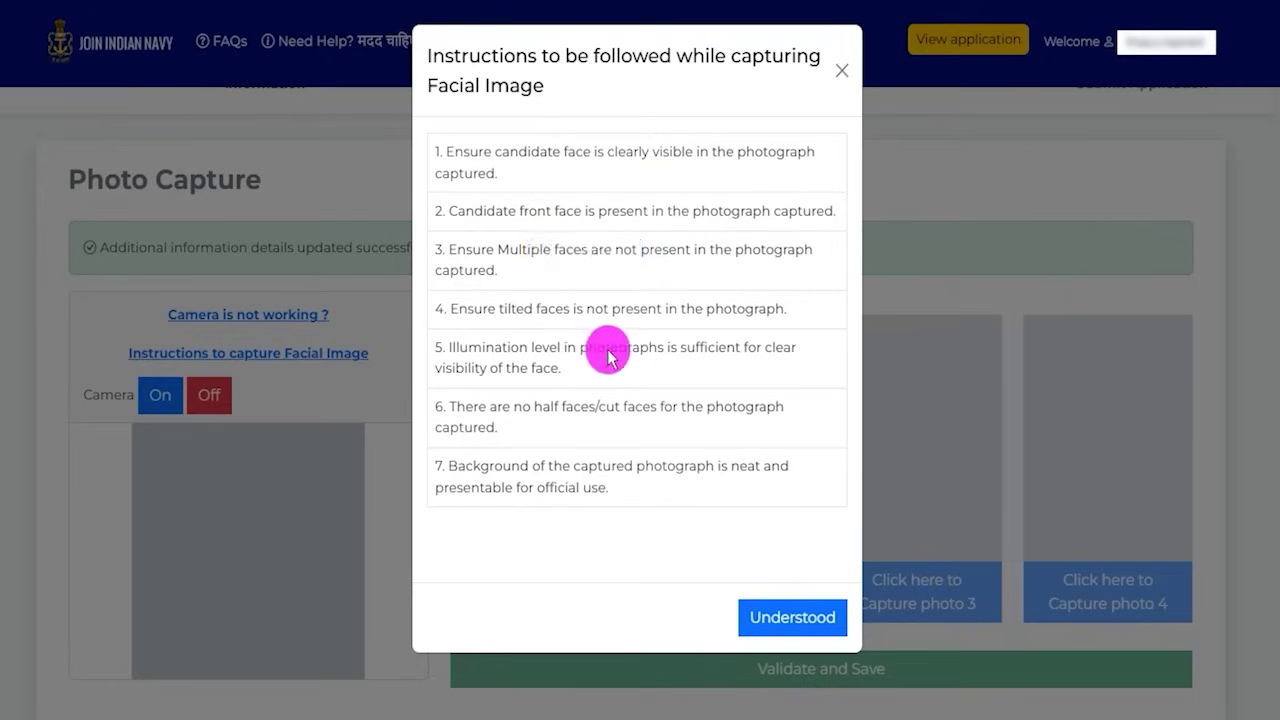
pyautogui.moveTo(472, 487); pyautogui.dragTo(546, 486)
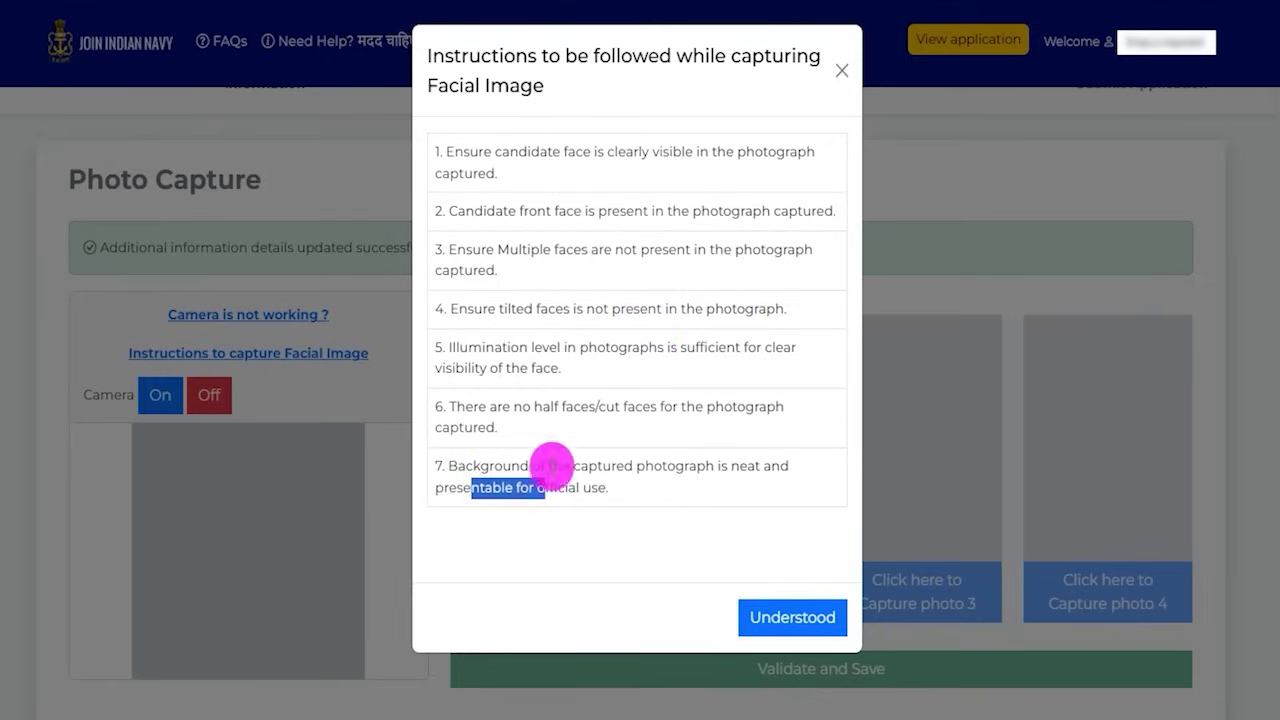
pyautogui.click(545, 418)
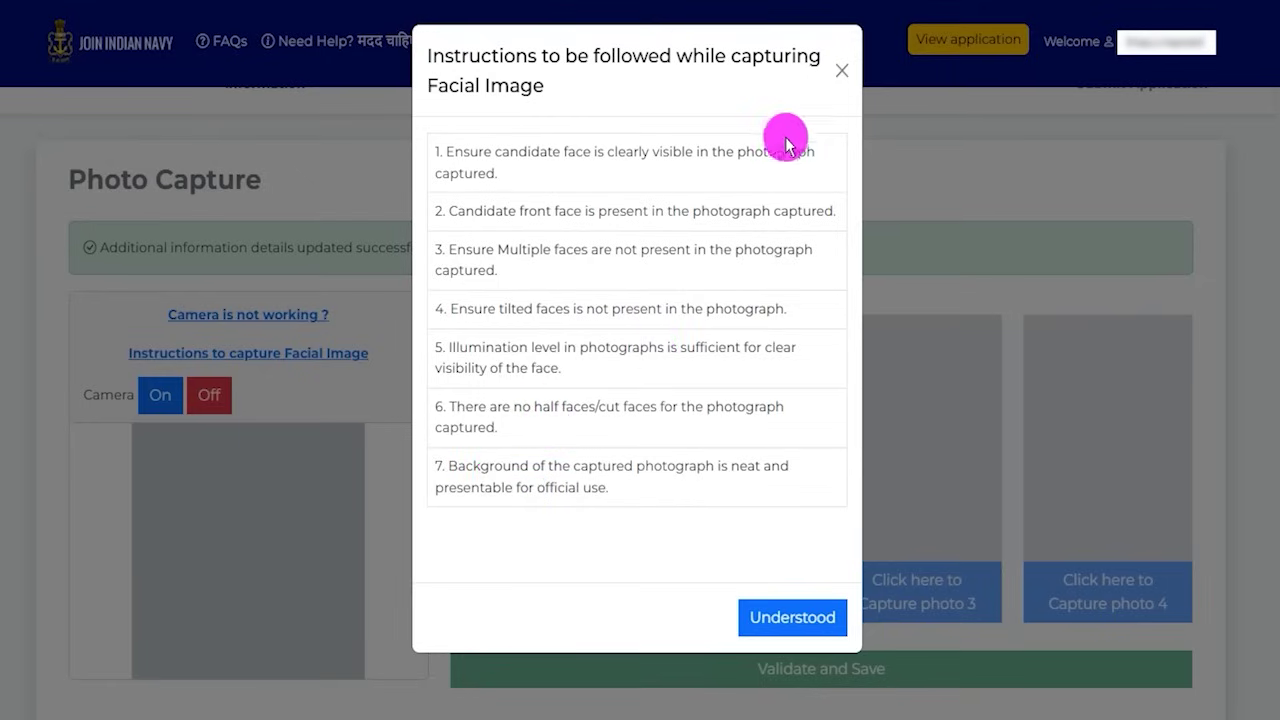
pyautogui.click(839, 78)
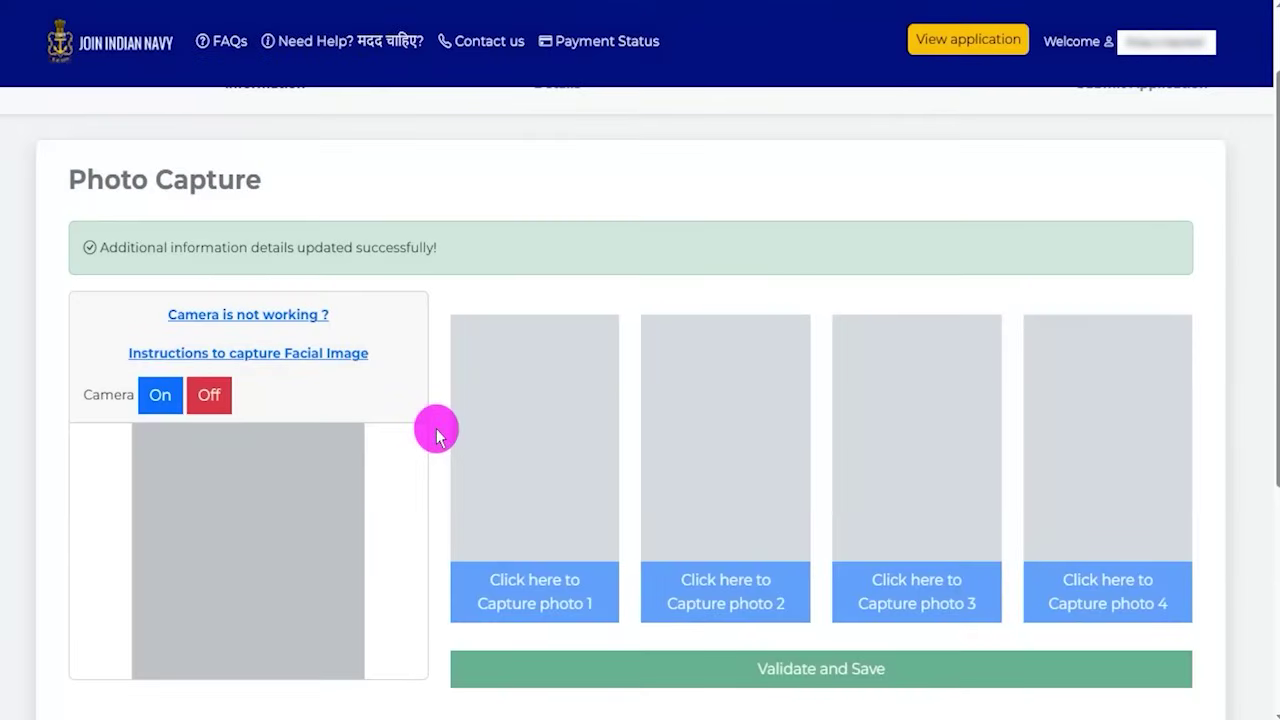
# Validate and save the four captured photos to proceed to Communication Details
pyautogui.scroll(-3, 435, 430)
pyautogui.scroll(2, 435, 430)
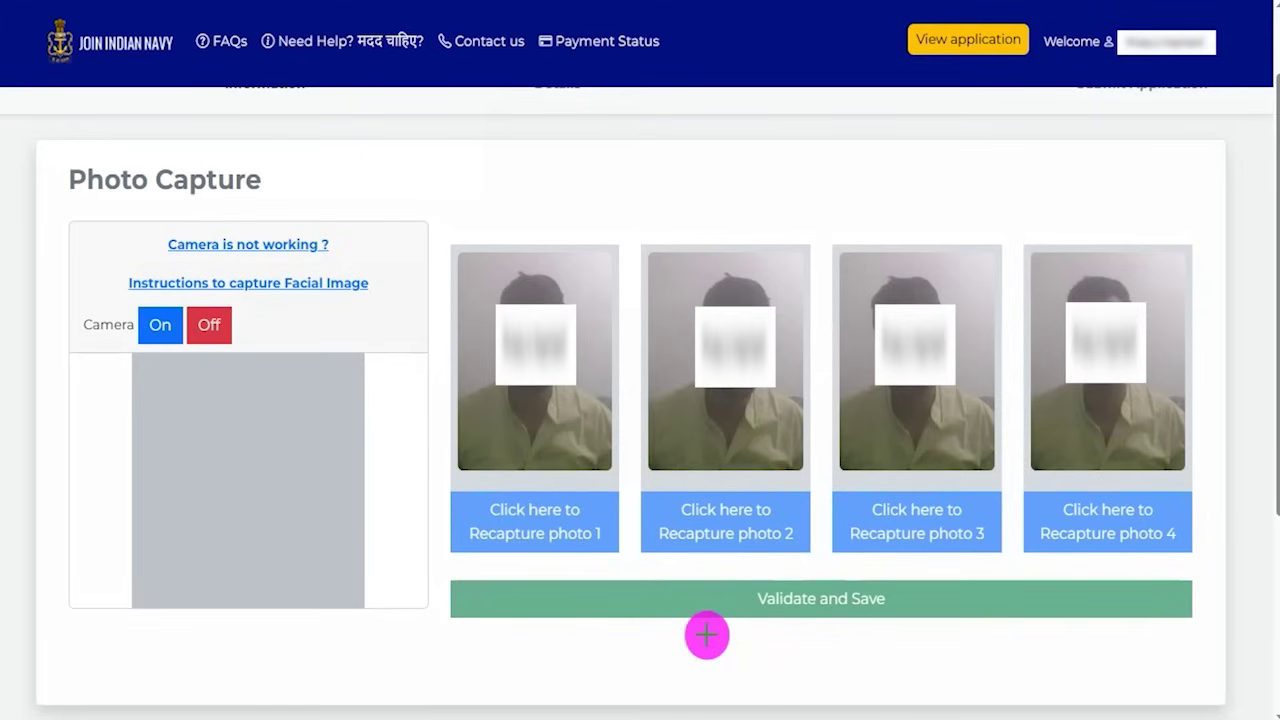
pyautogui.moveTo(580, 652); pyautogui.dragTo(740, 605)
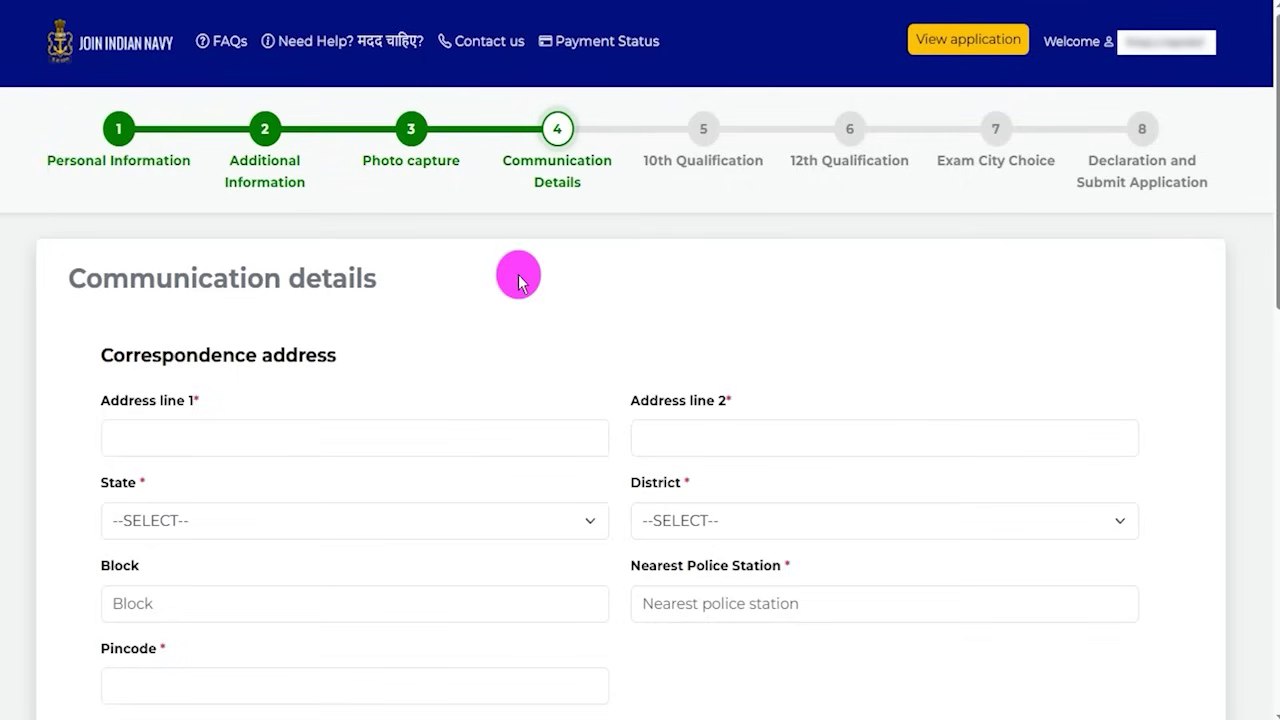
# Highlight the Correspondence address heading and look over the address sections of the Communication details form
pyautogui.moveTo(112, 355); pyautogui.dragTo(291, 380)
pyautogui.scroll(-1, 271, 524)
pyautogui.scroll(-2, 271, 524)
pyautogui.moveTo(124, 617); pyautogui.dragTo(248, 620)
pyautogui.scroll(2, 442, 323)
# Go through the correspondence address fields for address line 1, state, district, block, nearest police station and pincode without filling them
pyautogui.click(260, 354)
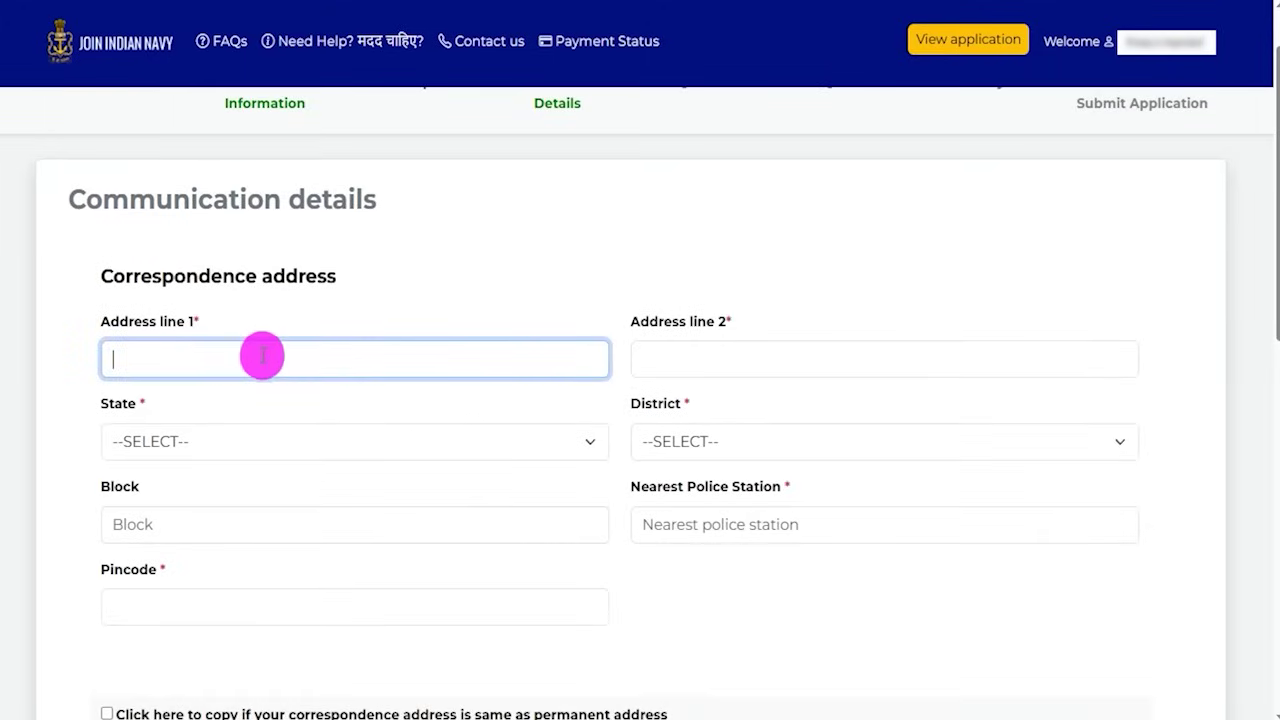
pyautogui.click(349, 441)
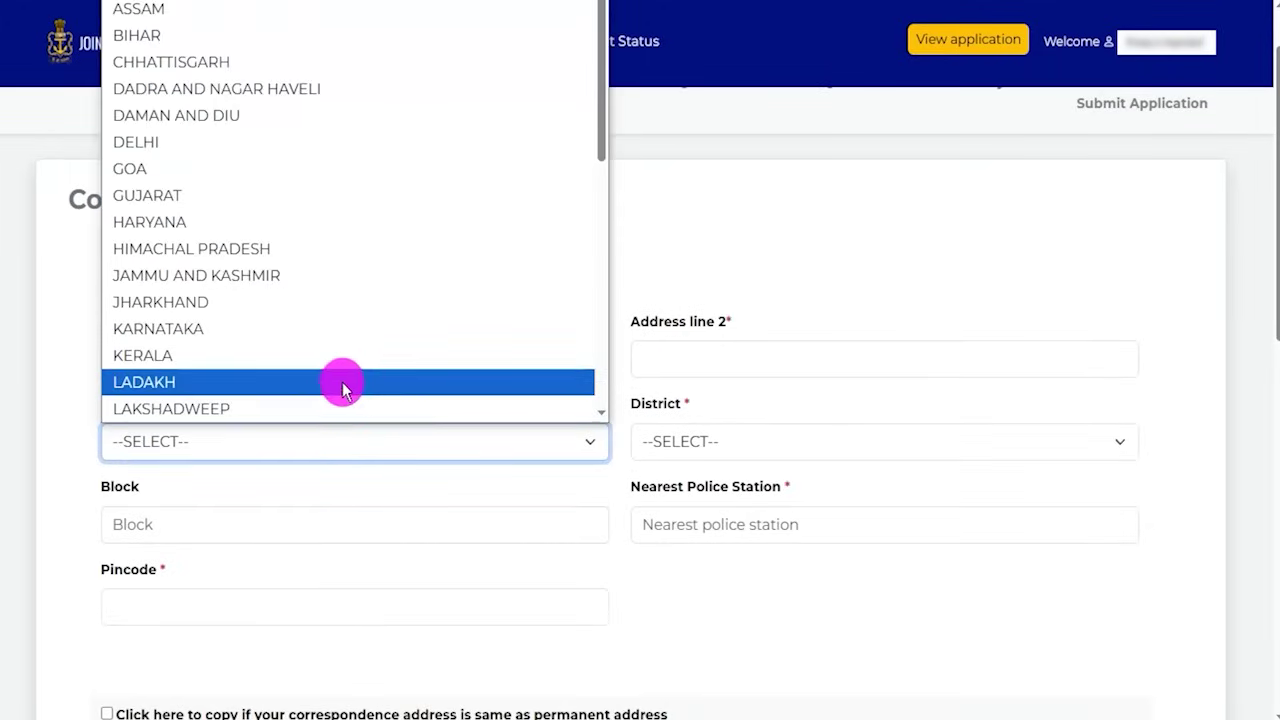
pyautogui.click(718, 444)
pyautogui.click(383, 523)
pyautogui.moveTo(657, 487); pyautogui.dragTo(737, 514)
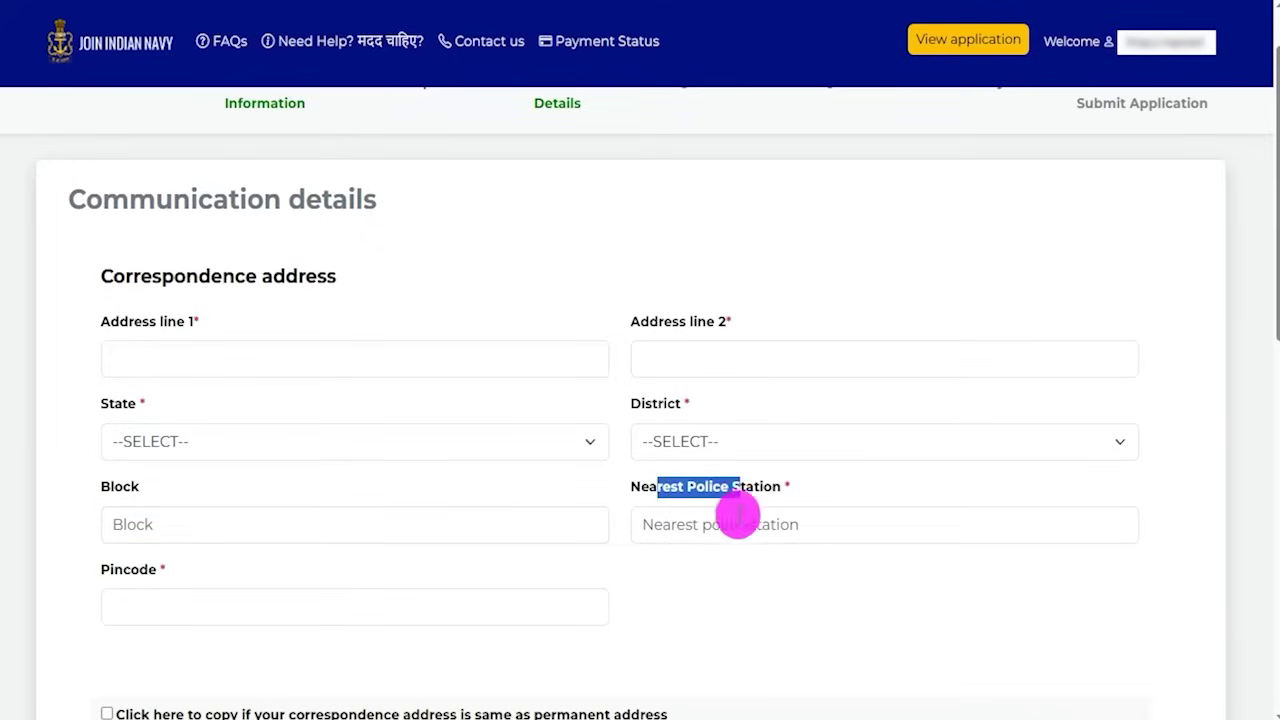
pyautogui.click(723, 523)
pyautogui.click(305, 620)
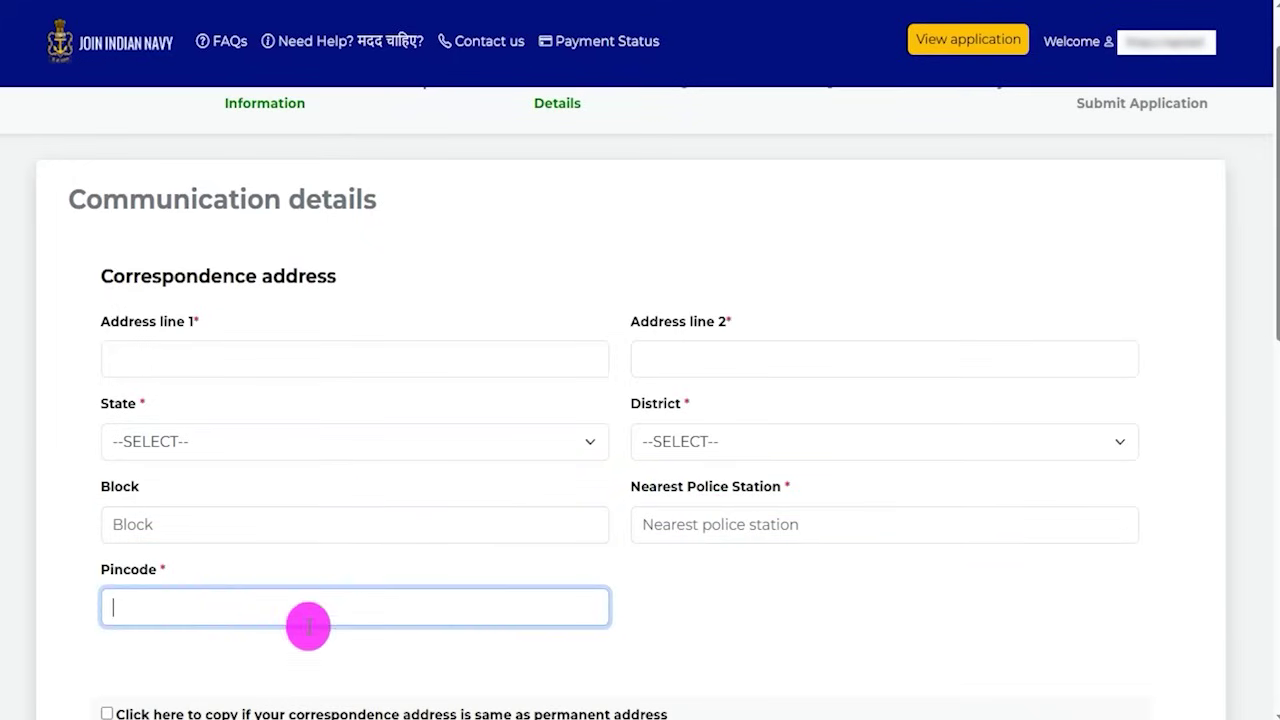
pyautogui.click(684, 618)
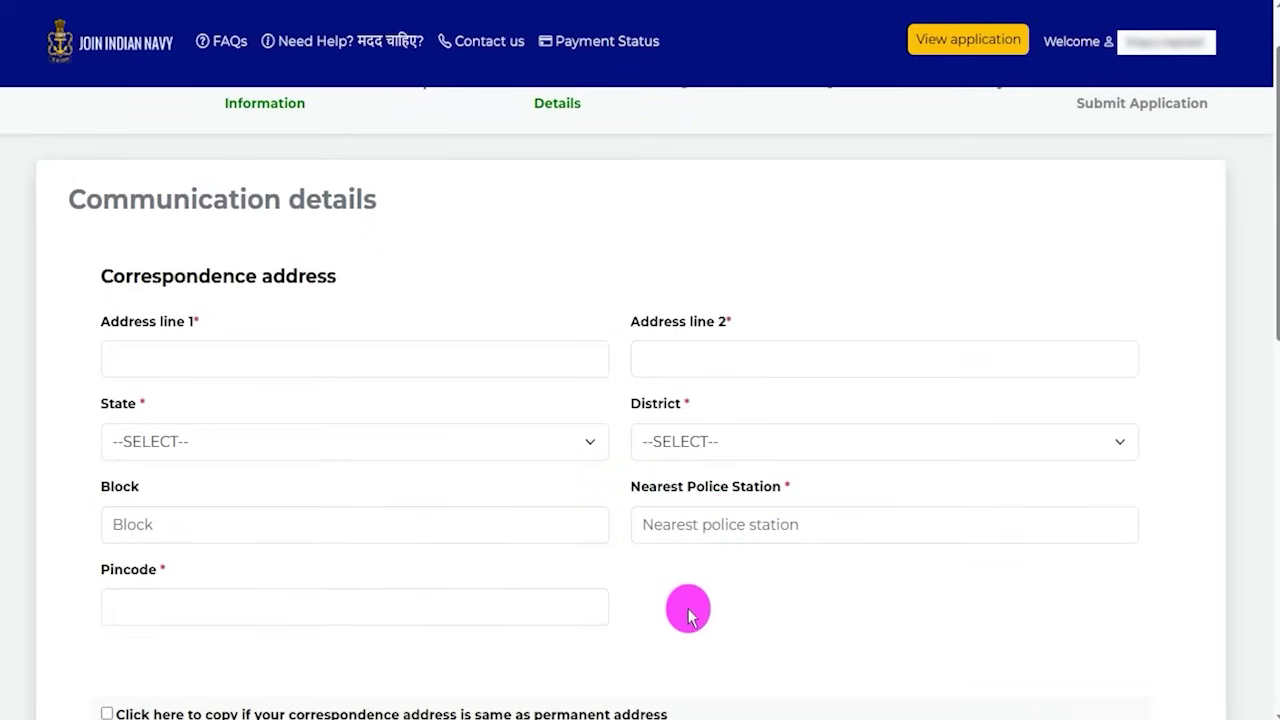
# Examine the permanent address section and the option to copy the correspondence address into it
pyautogui.scroll(-3, 688, 615)
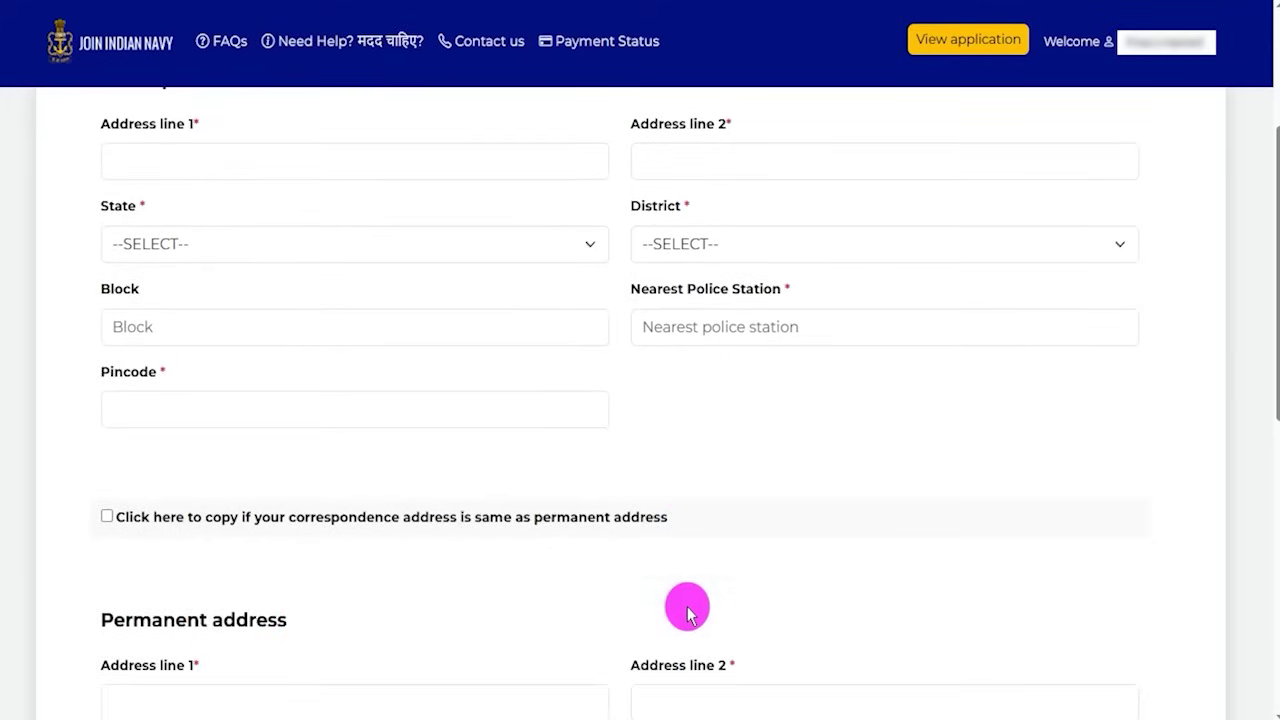
pyautogui.moveTo(114, 620); pyautogui.dragTo(245, 611)
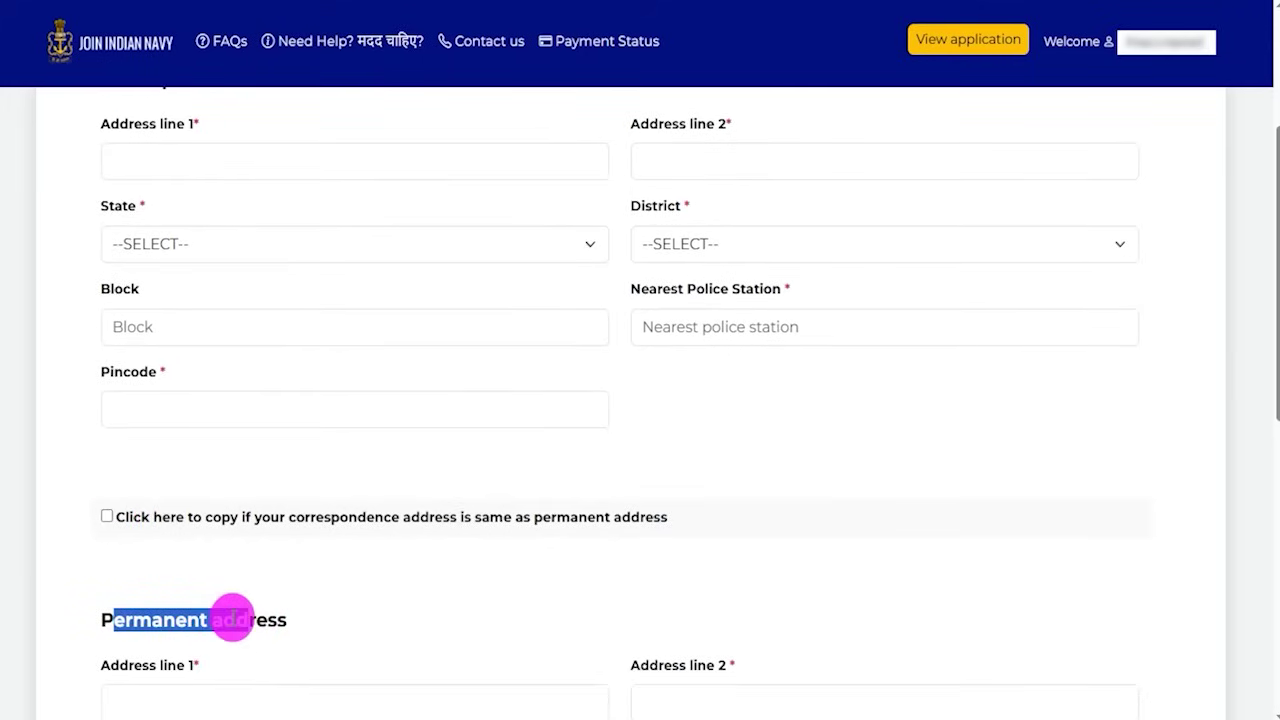
pyautogui.click(231, 611)
pyautogui.scroll(2, 244, 550)
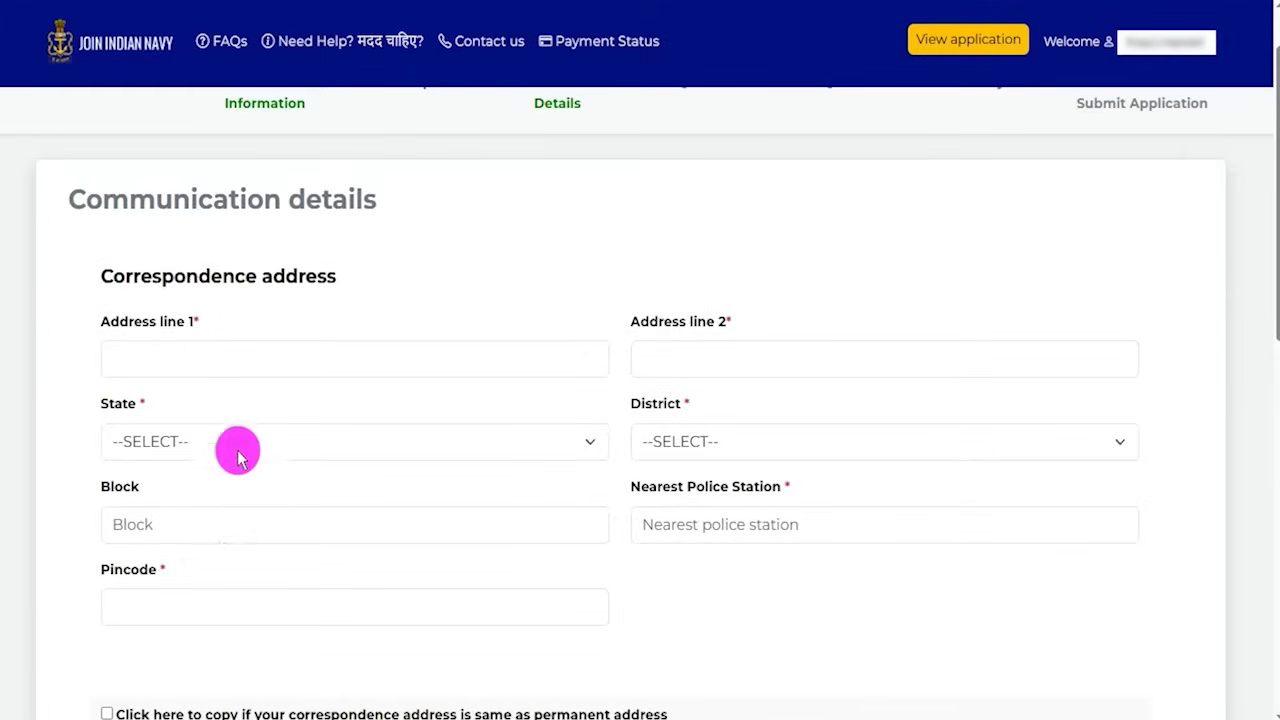
pyautogui.moveTo(134, 275); pyautogui.dragTo(336, 276)
pyautogui.scroll(-1, 237, 608)
pyautogui.click(242, 666)
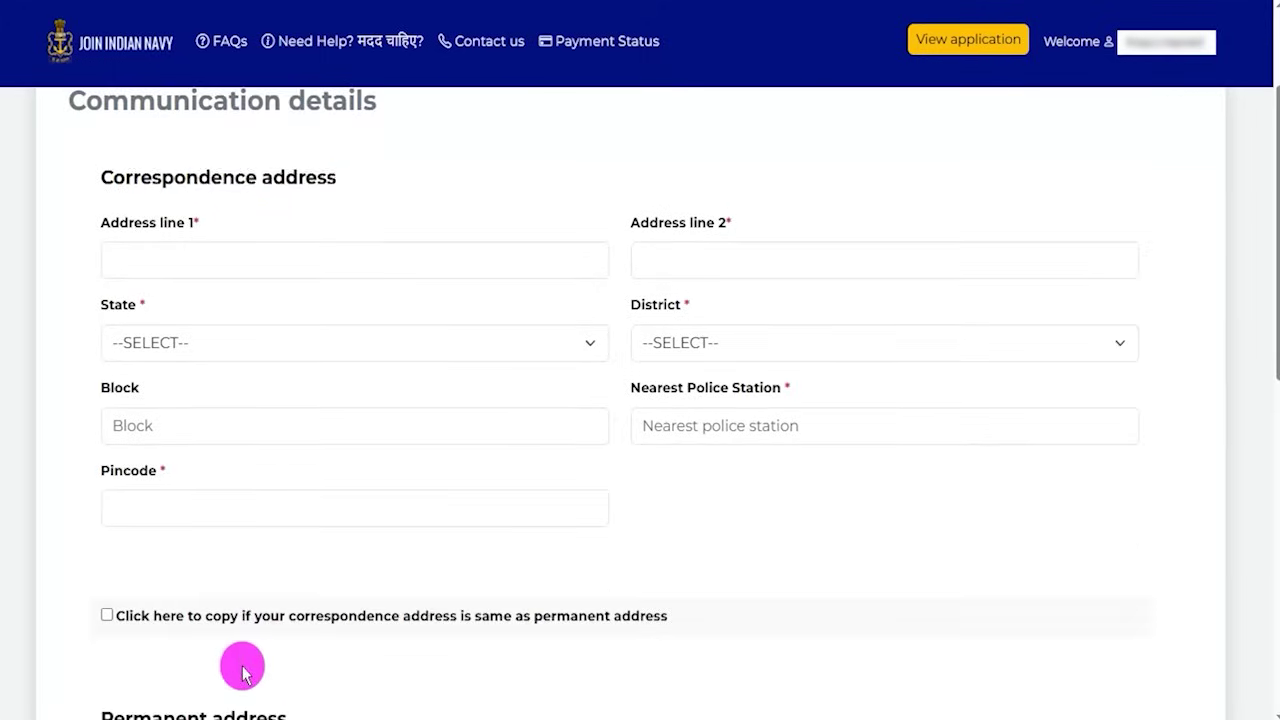
pyautogui.scroll(-1, 242, 666)
pyautogui.scroll(-6, 242, 666)
pyautogui.moveTo(554, 313); pyautogui.dragTo(305, 322)
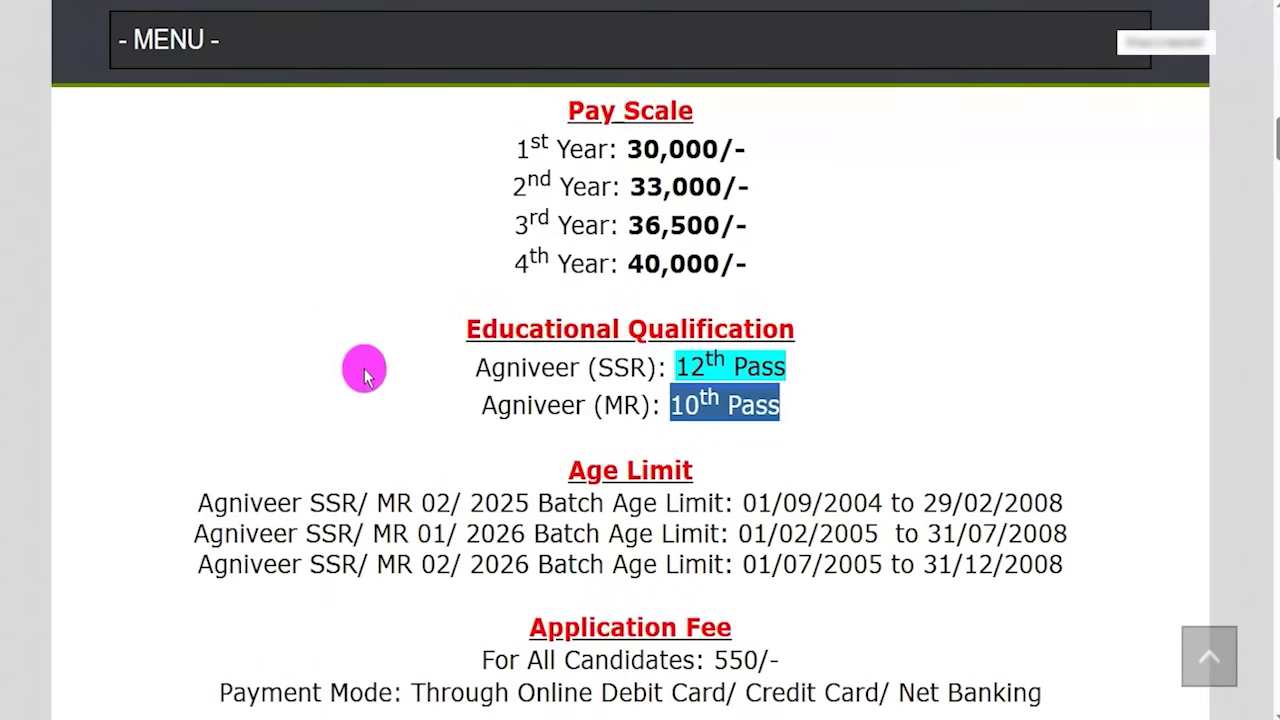
# Highlight the Agniveer SSR 12th pass and Agniveer MR 10th pass requirements under Educational Qualification
pyautogui.moveTo(491, 366); pyautogui.dragTo(776, 366)
pyautogui.moveTo(510, 406); pyautogui.dragTo(766, 403)
pyautogui.click(718, 405)
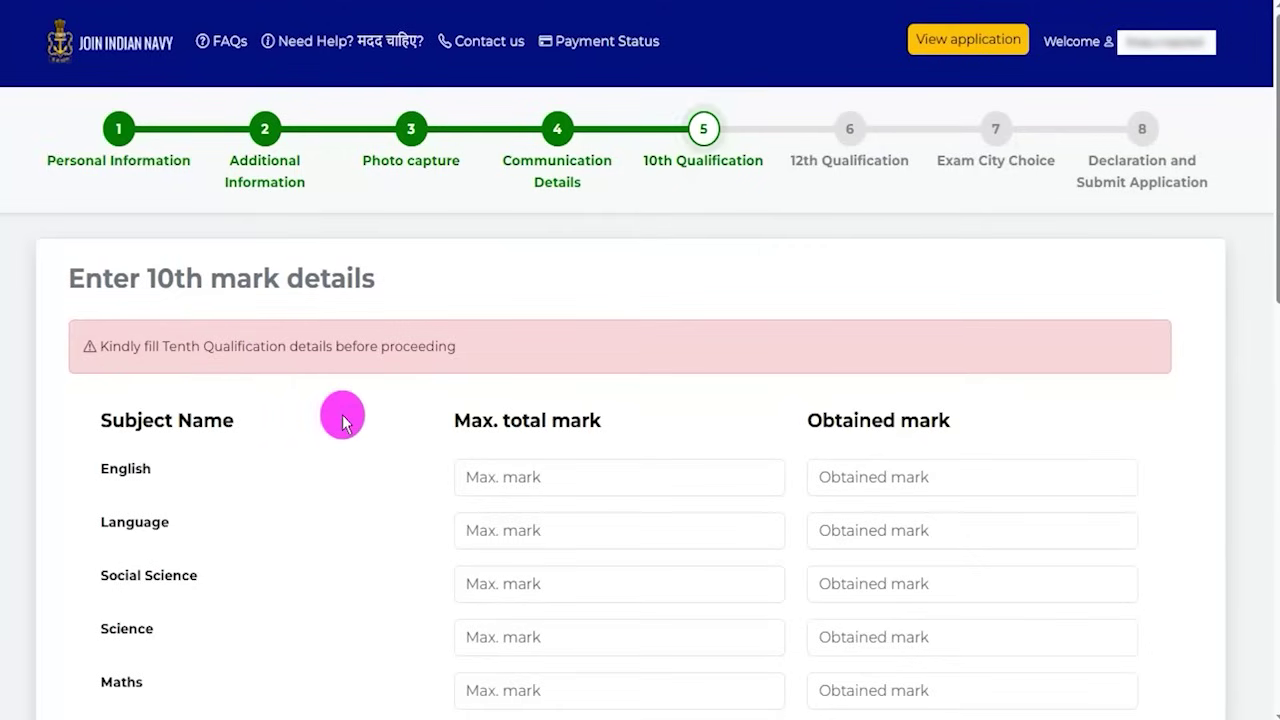
# Examine the 10th marks table's maximum total mark and obtained mark columns, visiting the English row's fields
pyautogui.scroll(-1, 342, 420)
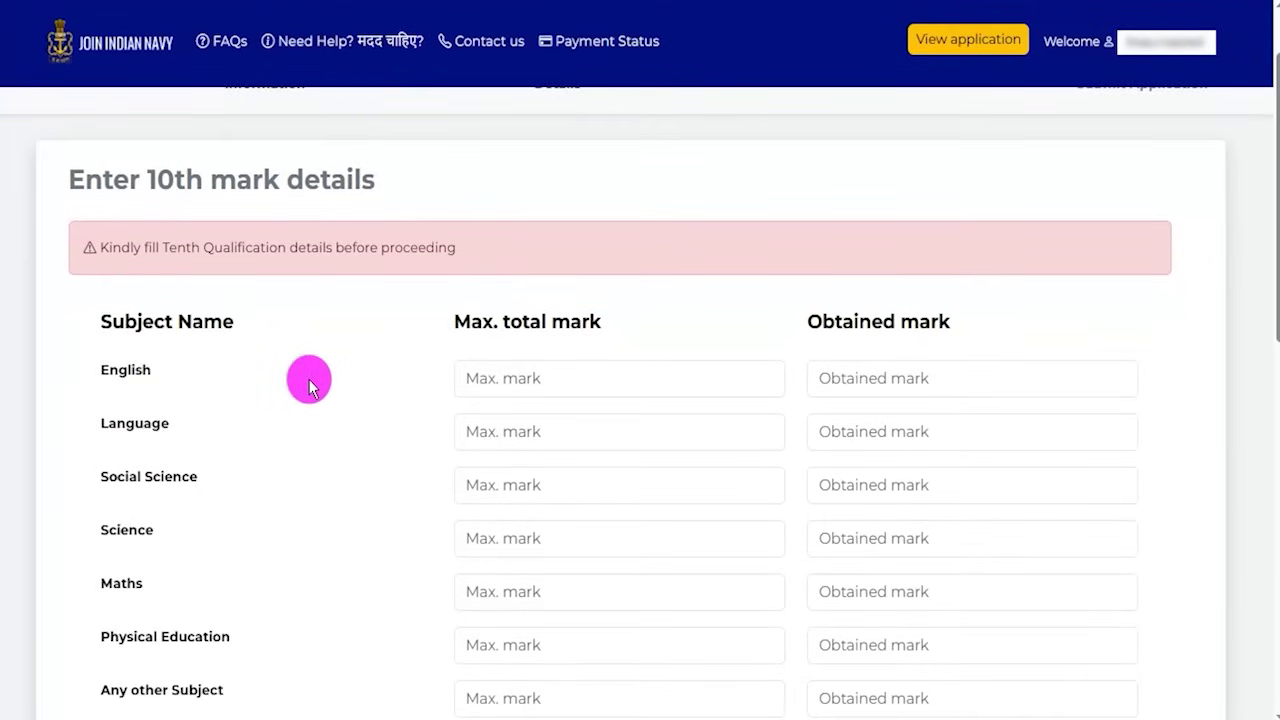
pyautogui.scroll(-1, 309, 387)
pyautogui.moveTo(109, 266); pyautogui.dragTo(591, 222)
pyautogui.click(477, 222)
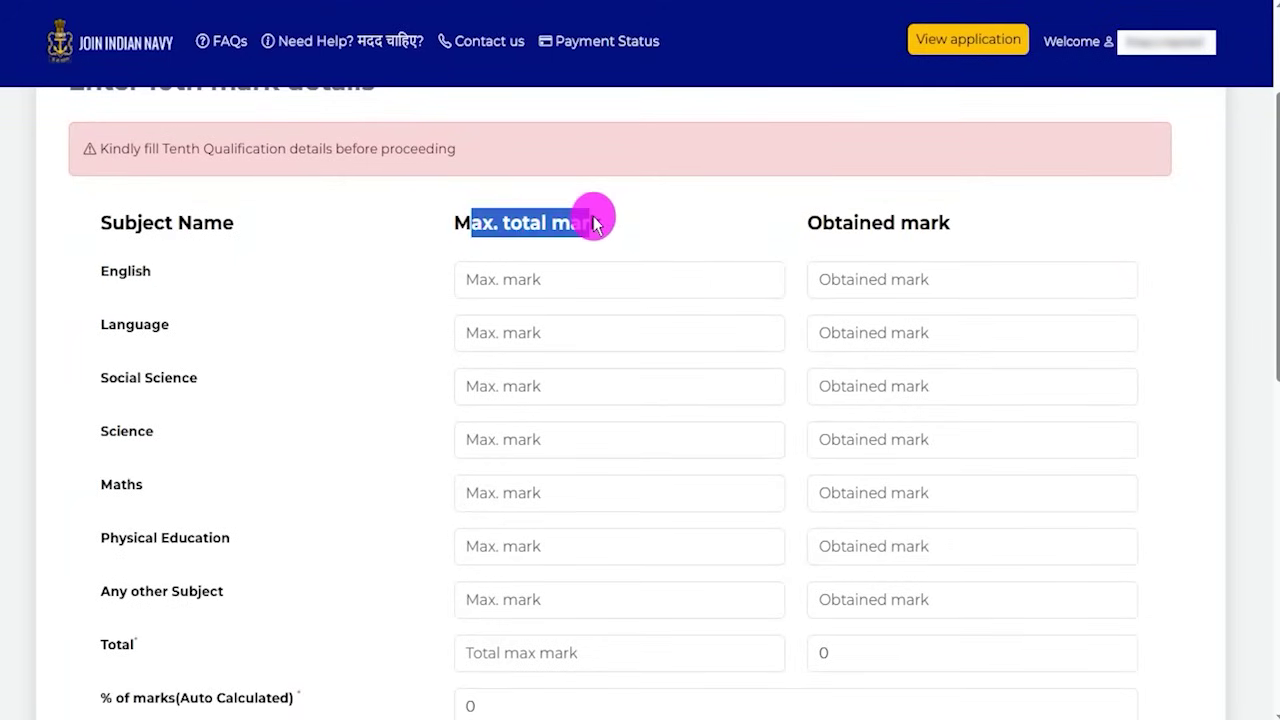
pyautogui.click(562, 283)
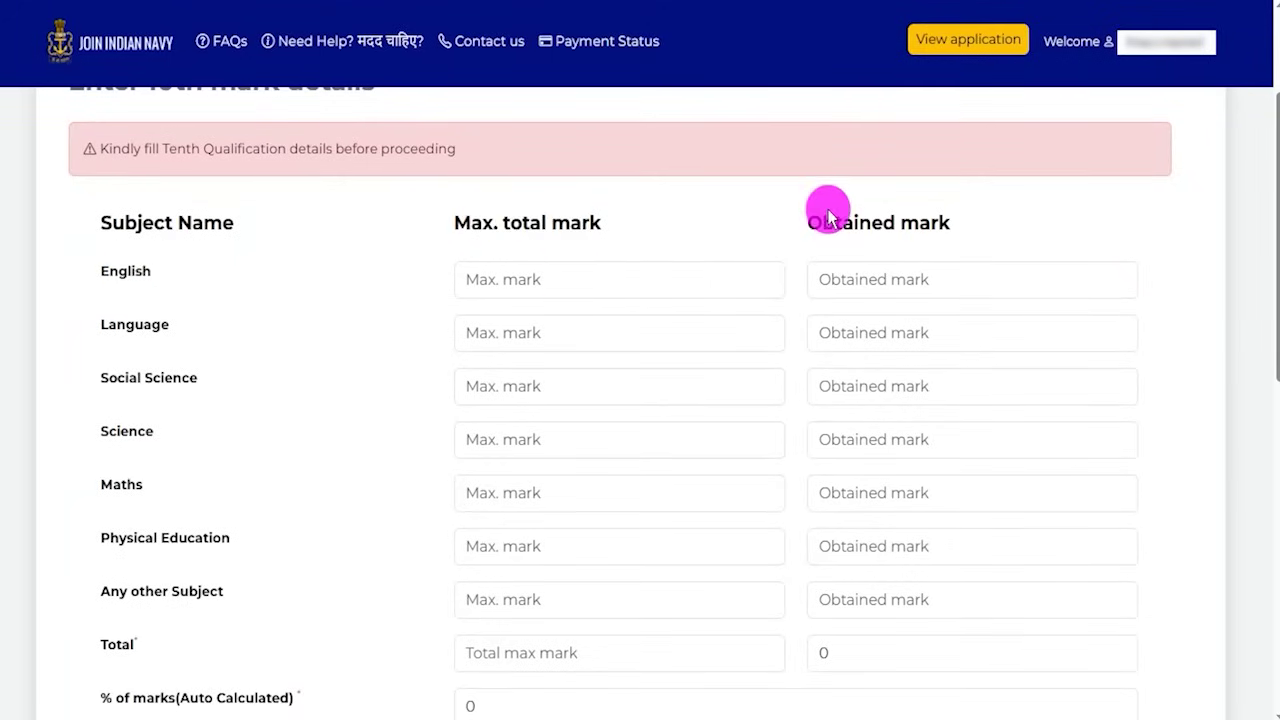
pyautogui.moveTo(810, 222); pyautogui.dragTo(900, 220)
pyautogui.click(886, 279)
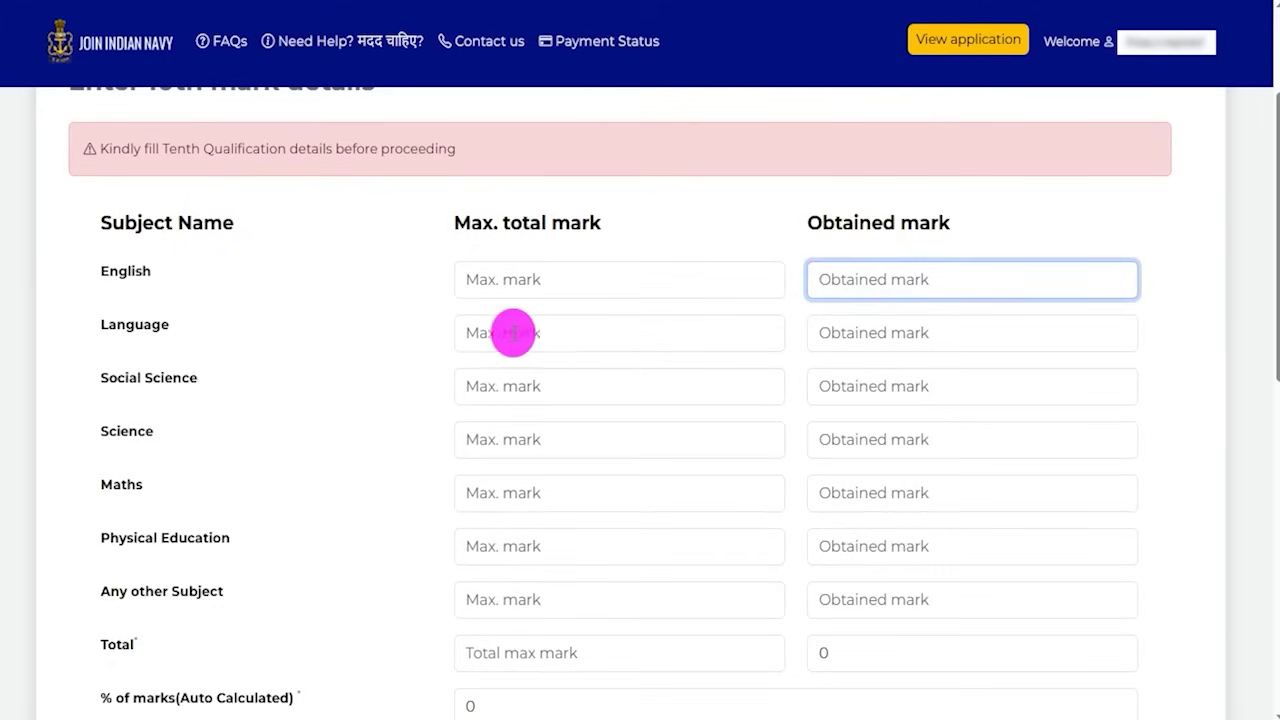
# Go through the maximum and obtained mark fields for Language, Social Science and Science in the 10th marks table
pyautogui.moveTo(126, 326); pyautogui.dragTo(166, 333)
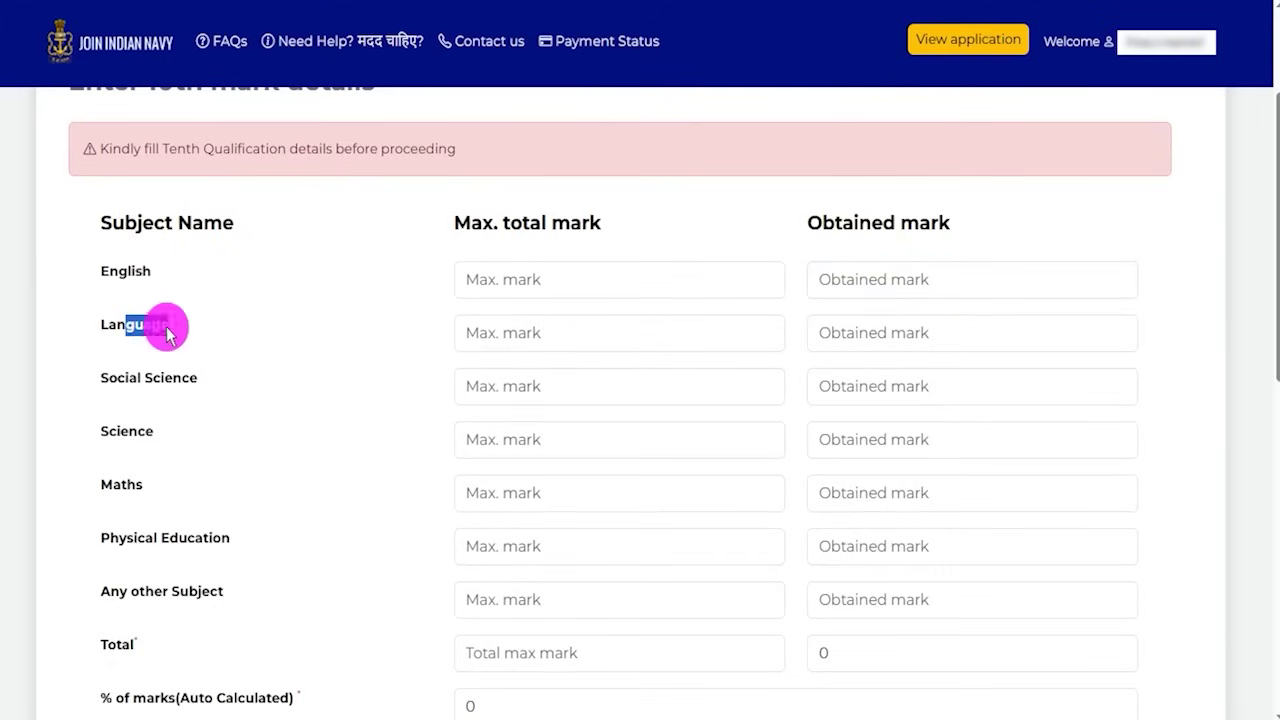
pyautogui.click(564, 337)
pyautogui.click(943, 345)
pyautogui.moveTo(104, 378); pyautogui.dragTo(490, 381)
pyautogui.click(490, 381)
pyautogui.click(815, 385)
pyautogui.moveTo(120, 435); pyautogui.dragTo(434, 451)
pyautogui.click(560, 447)
pyautogui.click(872, 440)
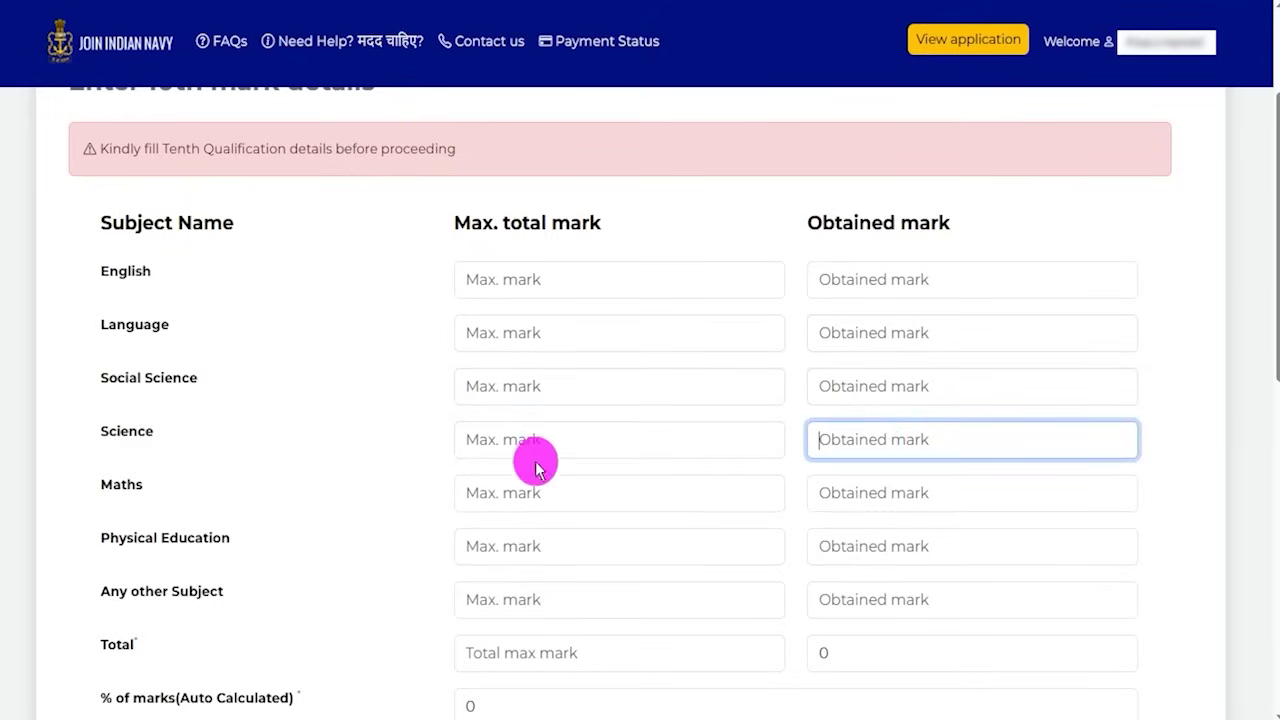
# Examine the auto-calculated percentage of marks field and the serial number field for the 10th mark sheet
pyautogui.scroll(-2, 534, 455)
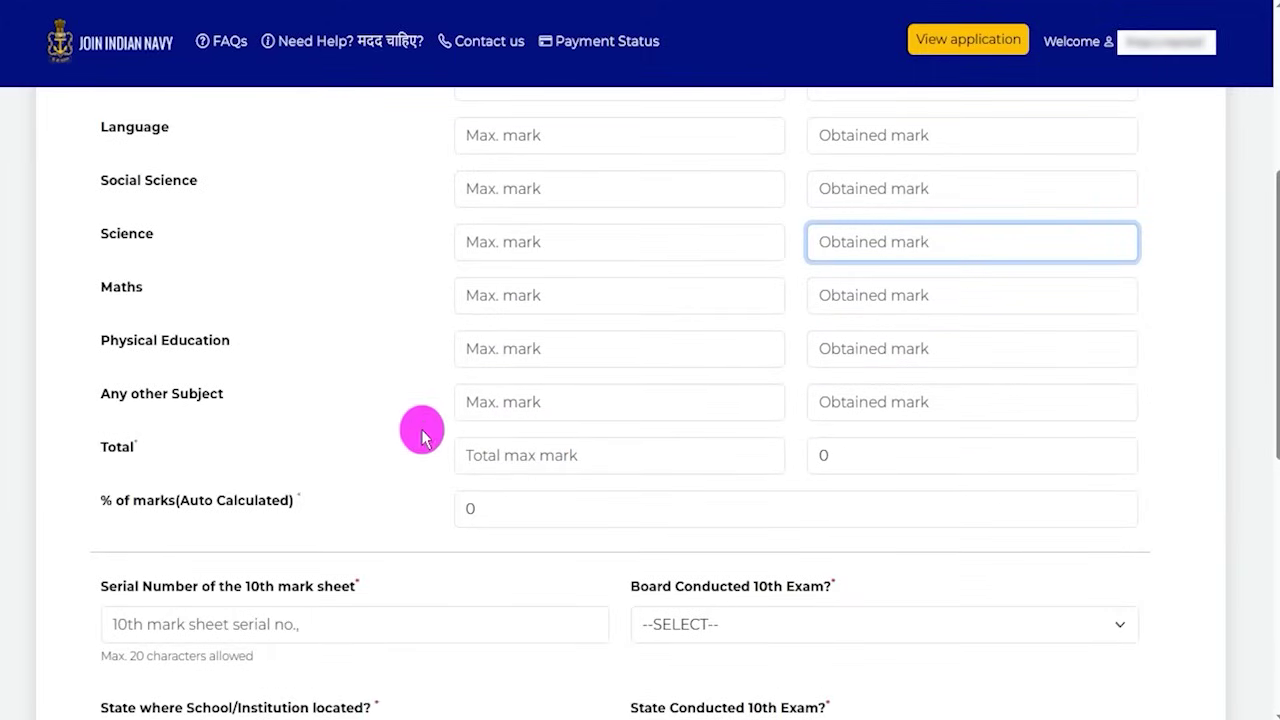
pyautogui.moveTo(113, 500); pyautogui.dragTo(234, 501)
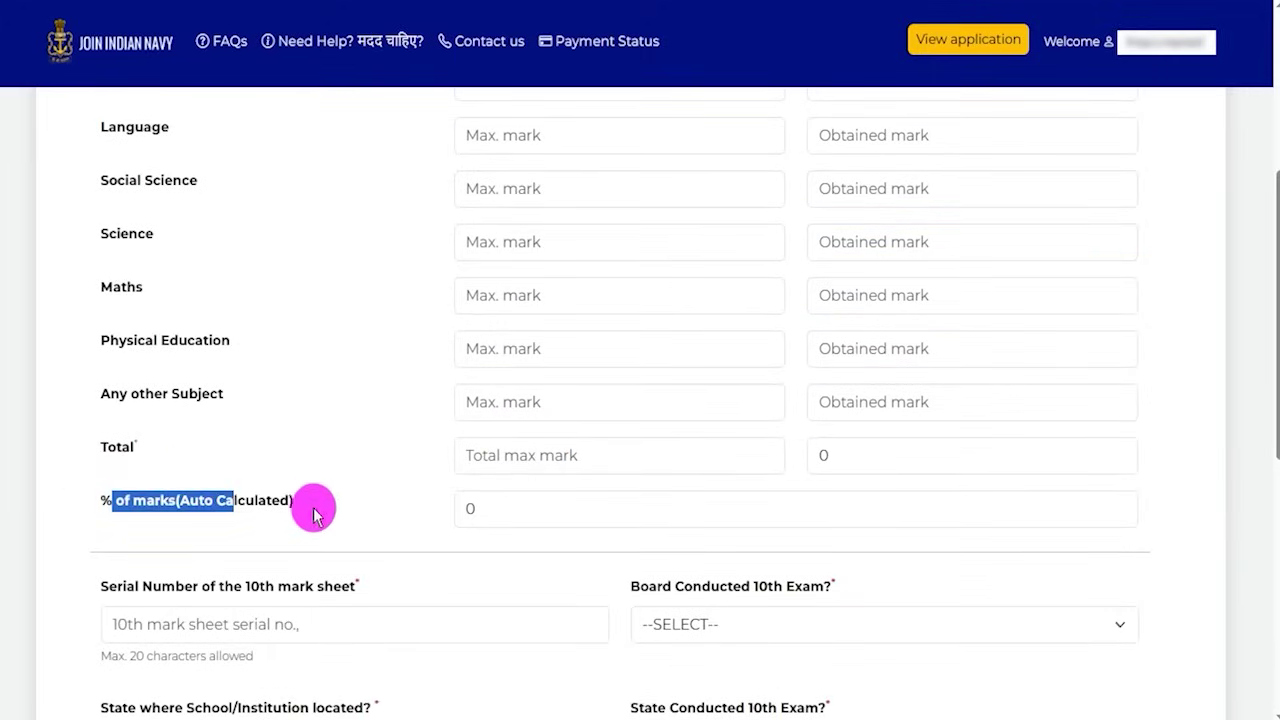
pyautogui.click(494, 510)
pyautogui.scroll(-3, 251, 477)
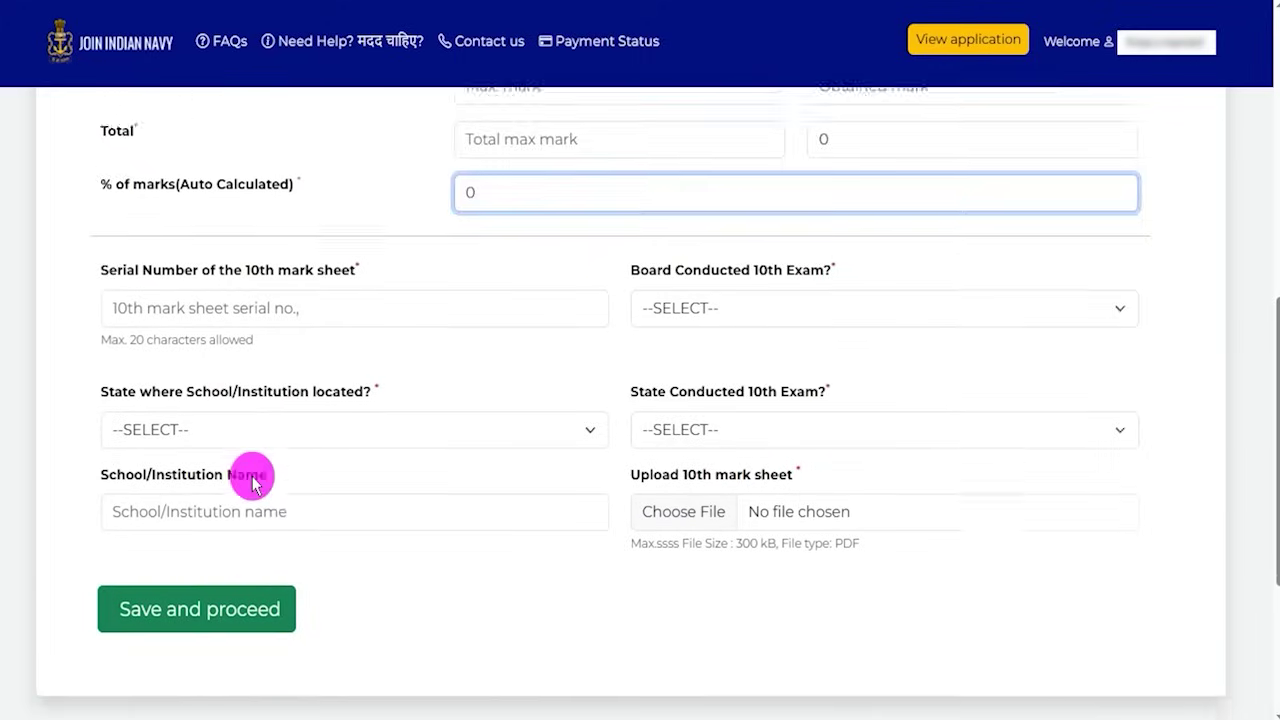
pyautogui.scroll(-1, 252, 484)
pyautogui.click(118, 186)
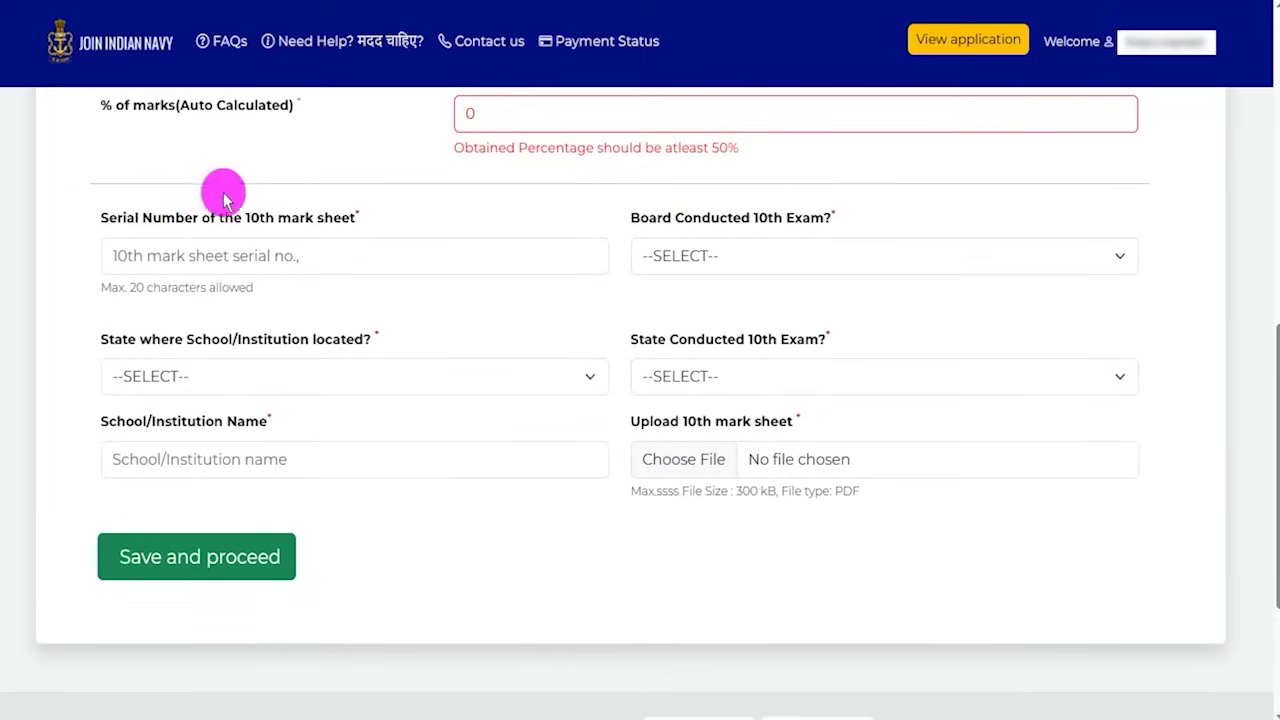
pyautogui.click(214, 257)
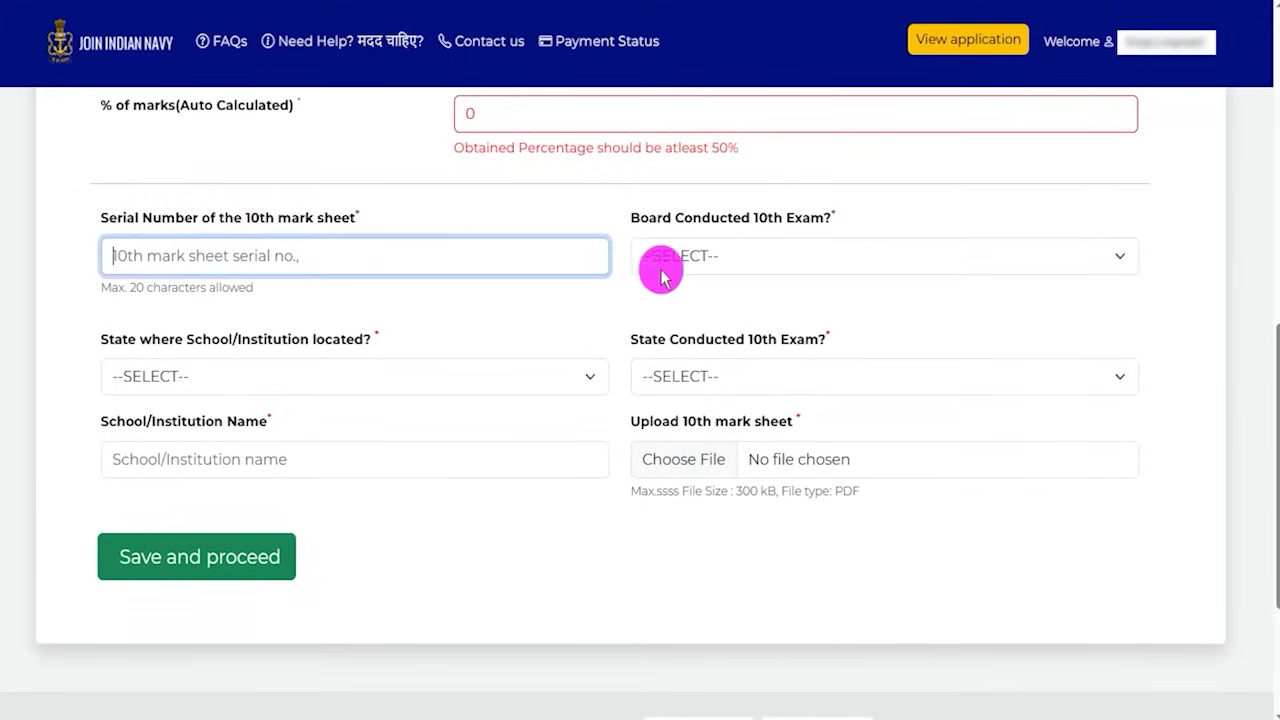
# Set the 10th exam board to Assam Higher Secondary Education Council and the school's state to Uttar Pradesh
pyautogui.click(700, 254)
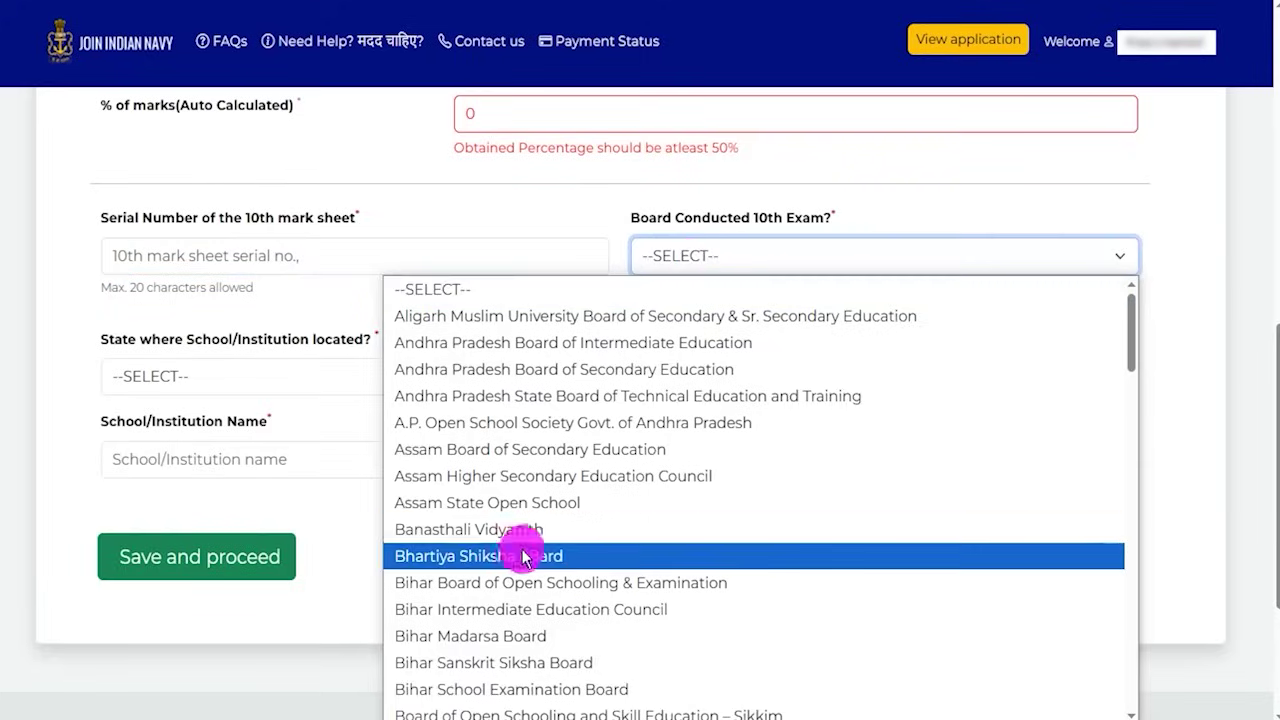
pyautogui.click(526, 477)
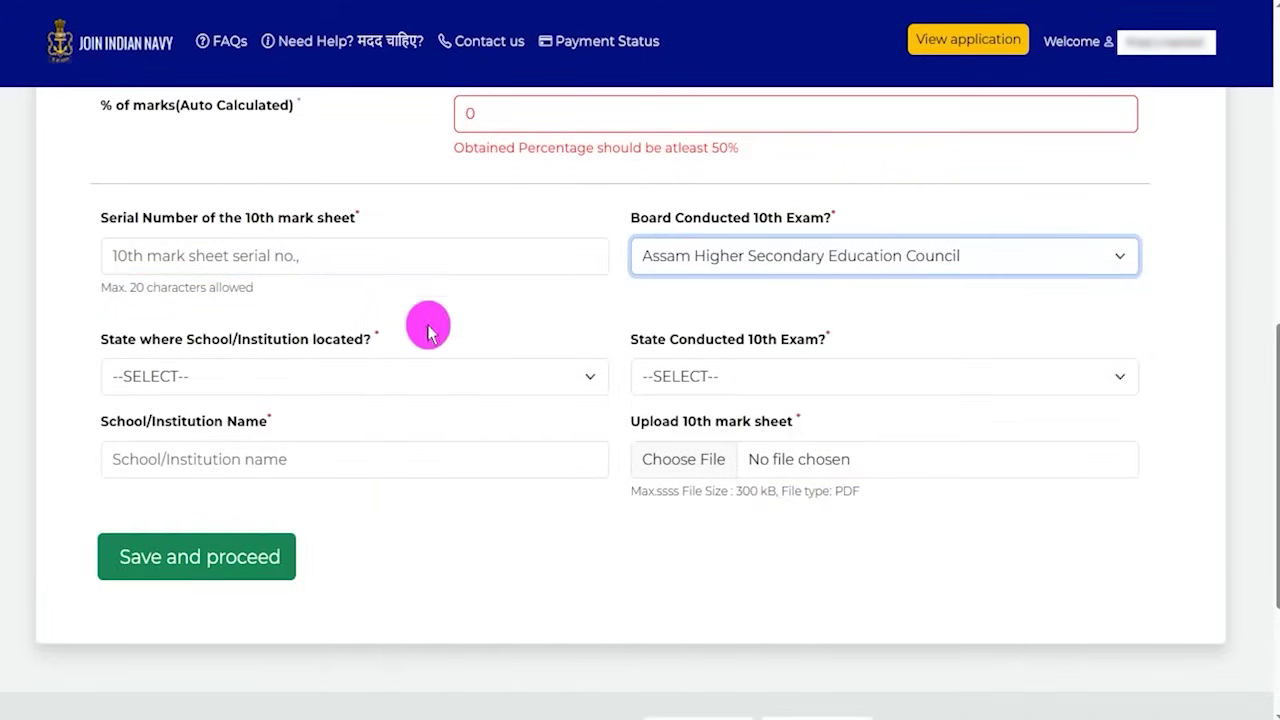
pyautogui.click(277, 378)
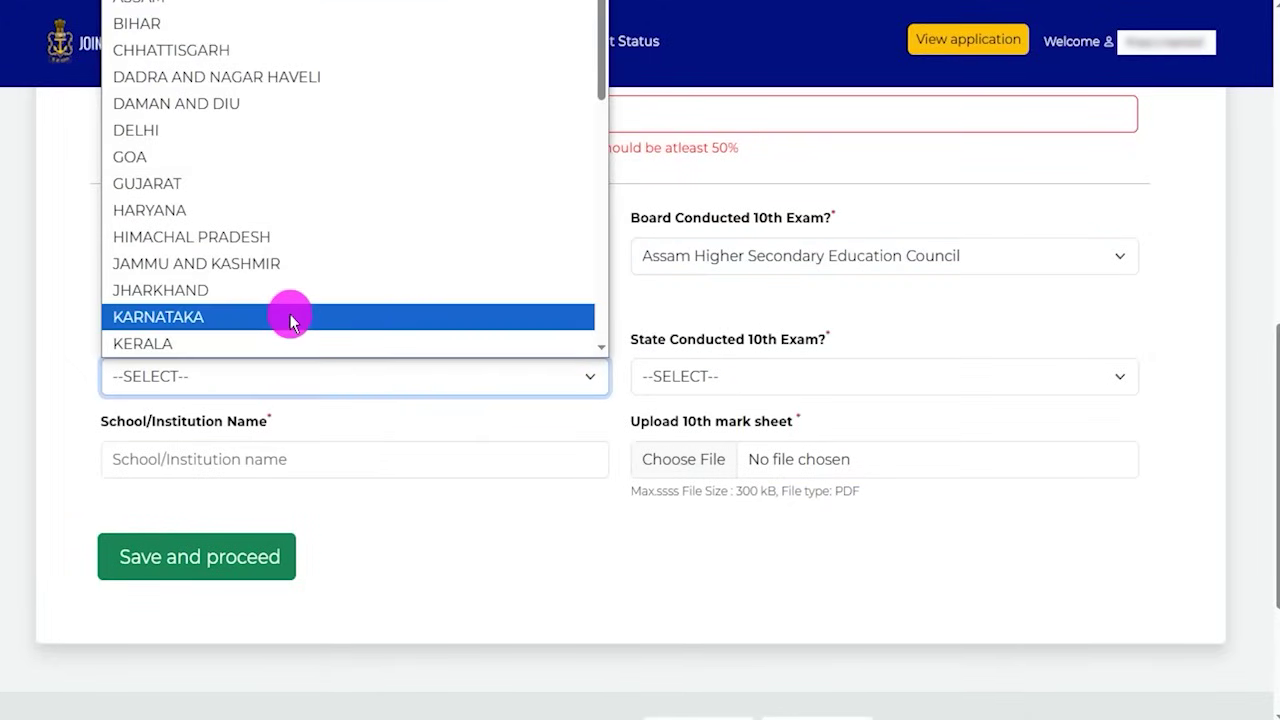
pyautogui.scroll(-5, 290, 320)
pyautogui.click(237, 317)
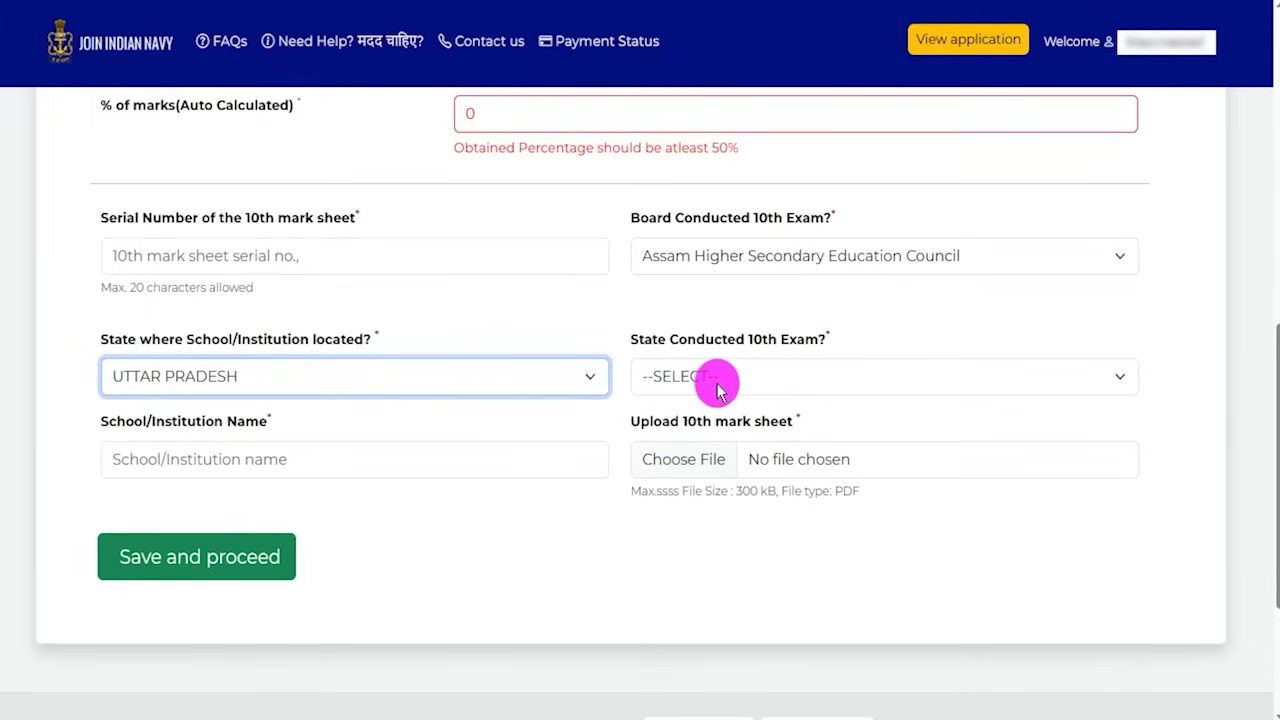
# Set the state that conducted the 10th exam to Uttar Pradesh and go to the school name field
pyautogui.click(716, 388)
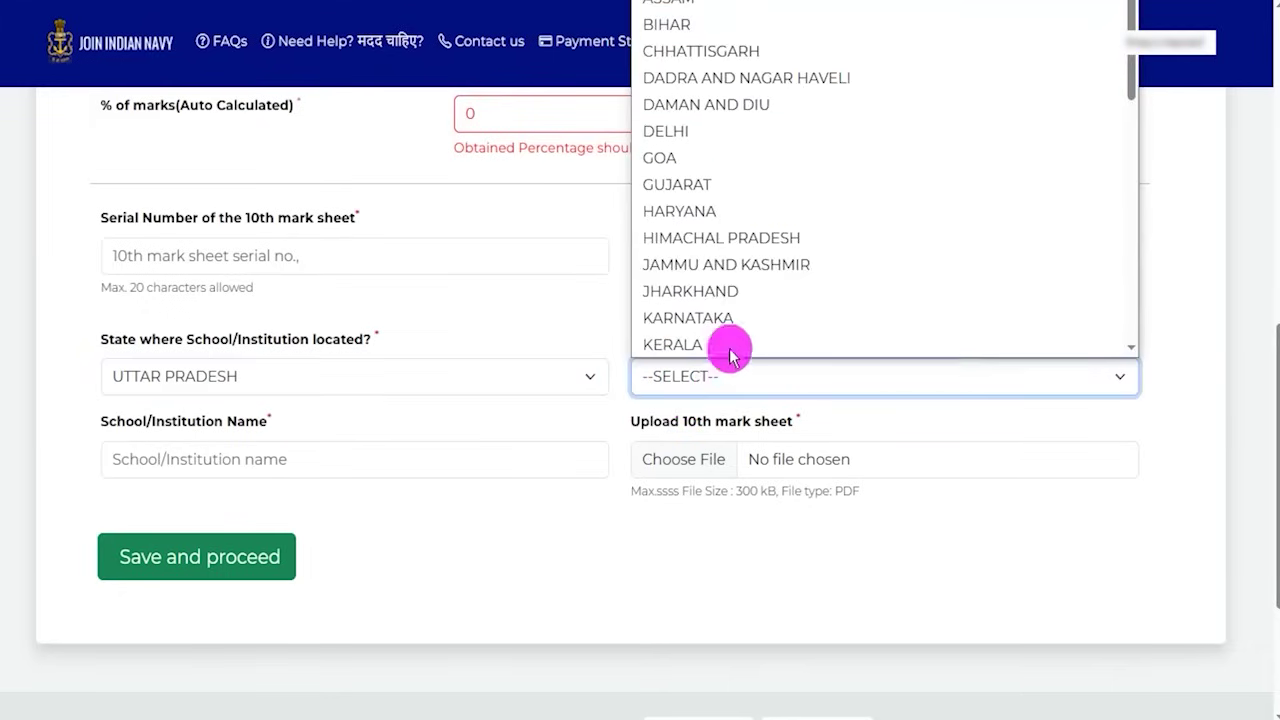
pyautogui.scroll(-5, 730, 320)
pyautogui.click(708, 316)
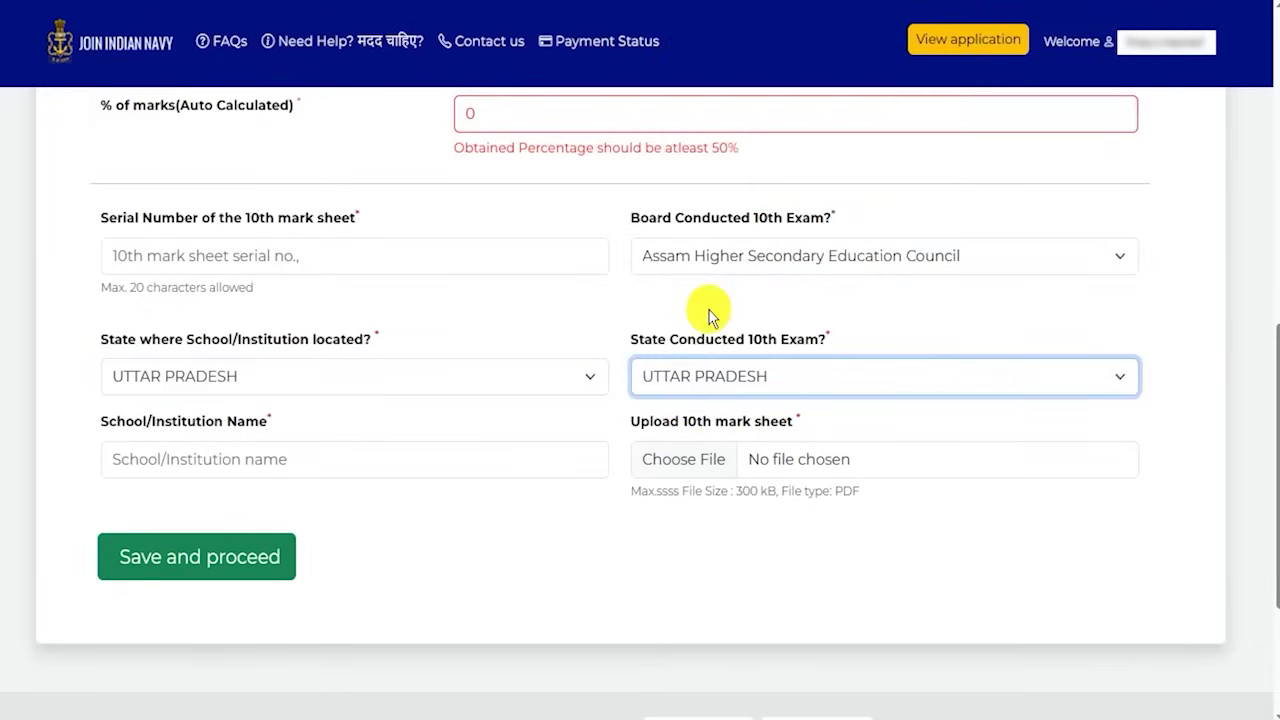
pyautogui.click(258, 458)
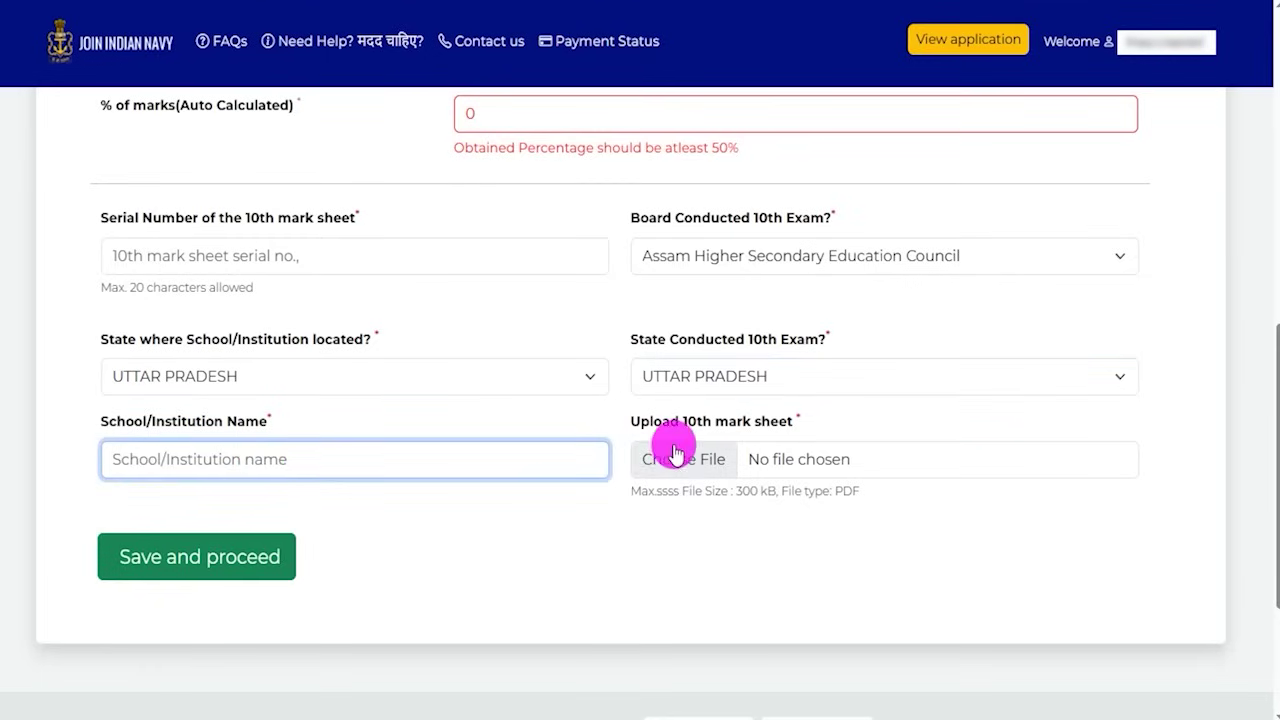
# Check the file size and type limits for the 10th mark sheet upload, and save the 10th details to proceed
pyautogui.moveTo(683, 421); pyautogui.dragTo(790, 423)
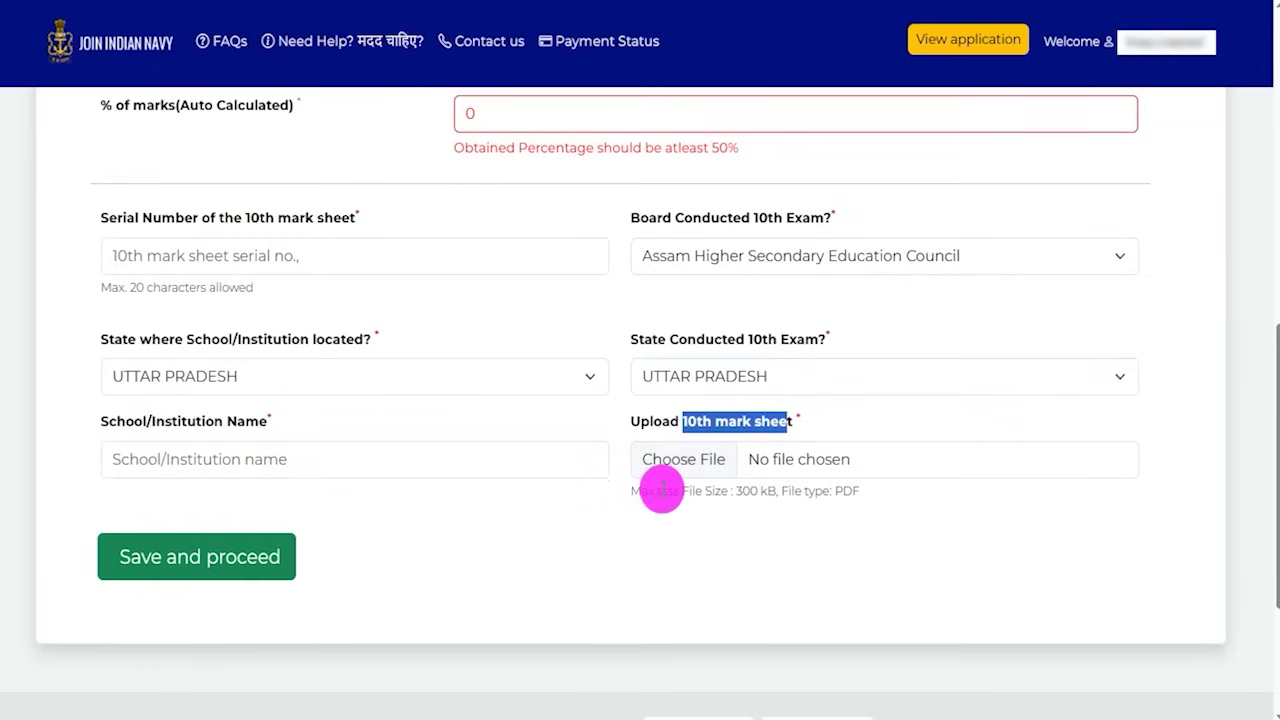
pyautogui.moveTo(736, 490); pyautogui.dragTo(850, 491)
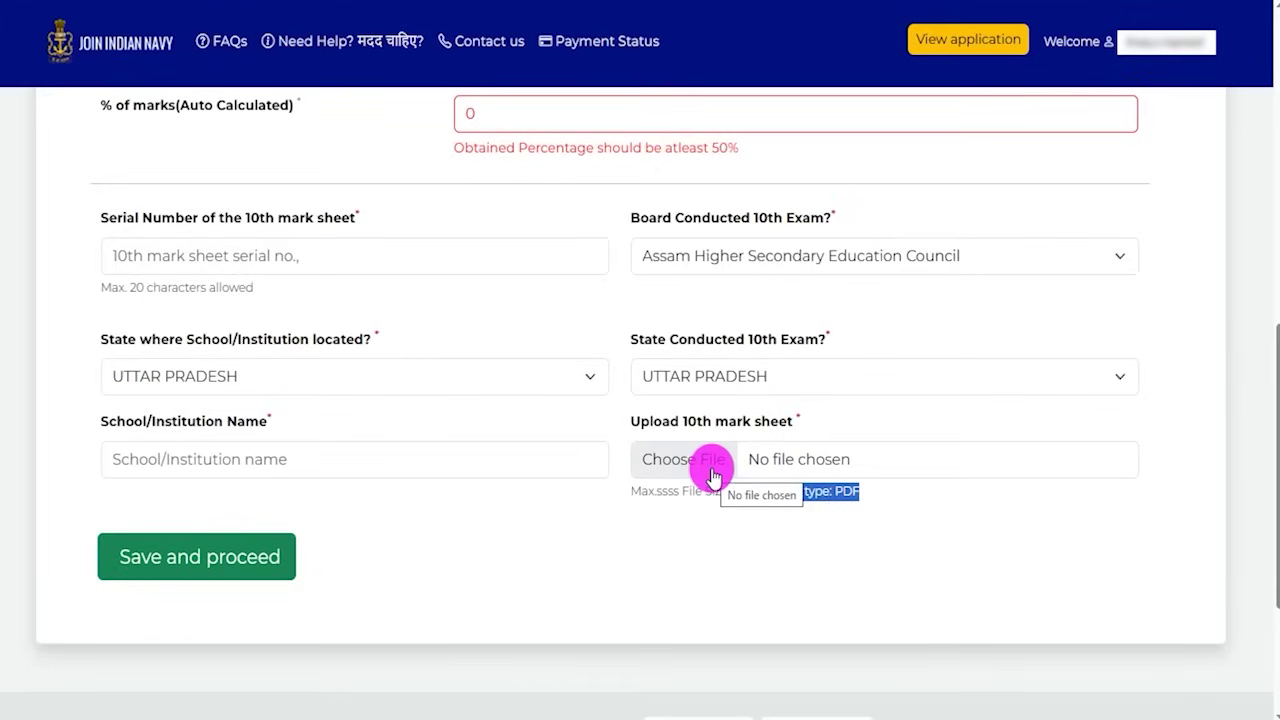
pyautogui.click(700, 523)
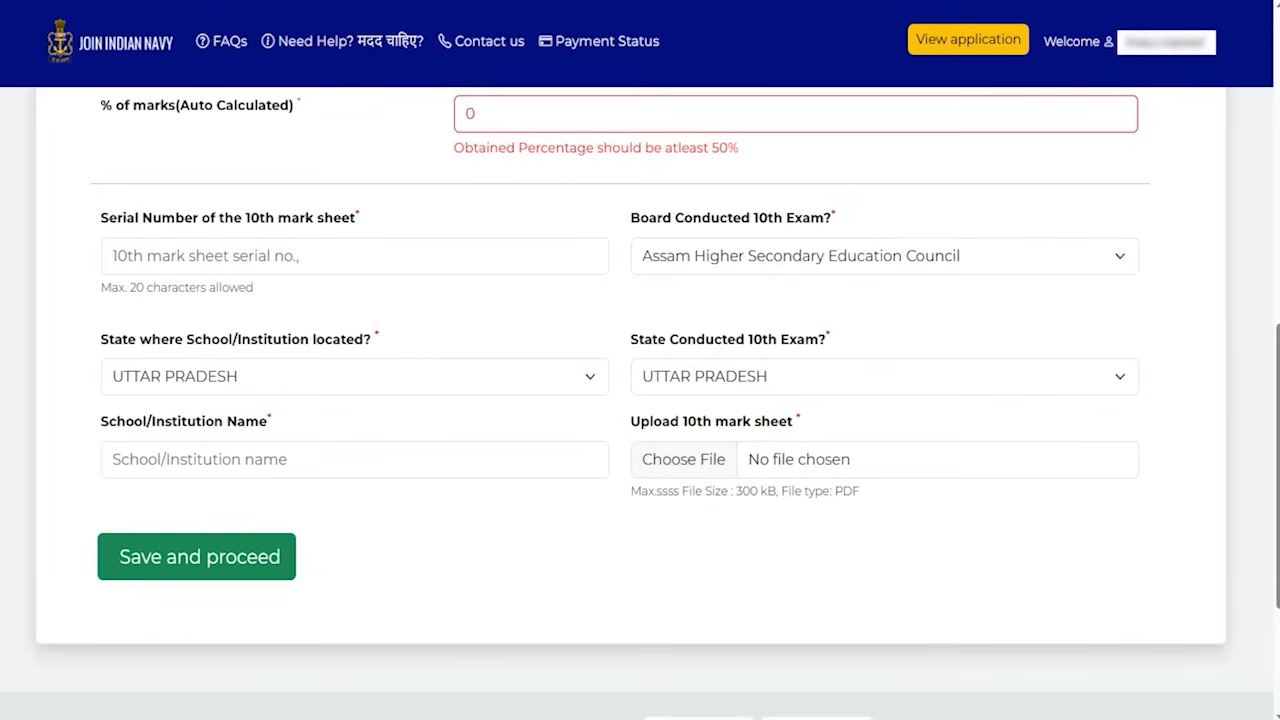
pyautogui.moveTo(583, 531); pyautogui.dragTo(308, 552)
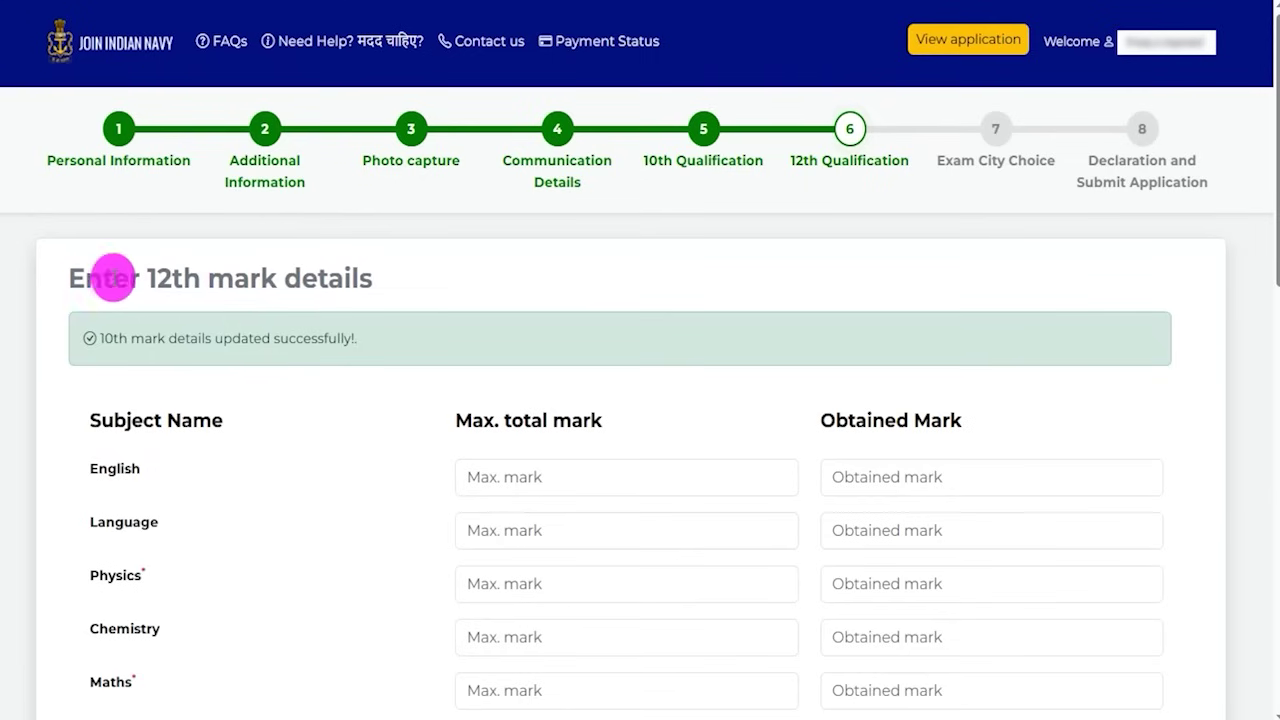
# Check the 12th mark details heading against the Agniveer SSR and MR educational qualifications on the recruitment information page
pyautogui.moveTo(100, 279); pyautogui.dragTo(298, 282)
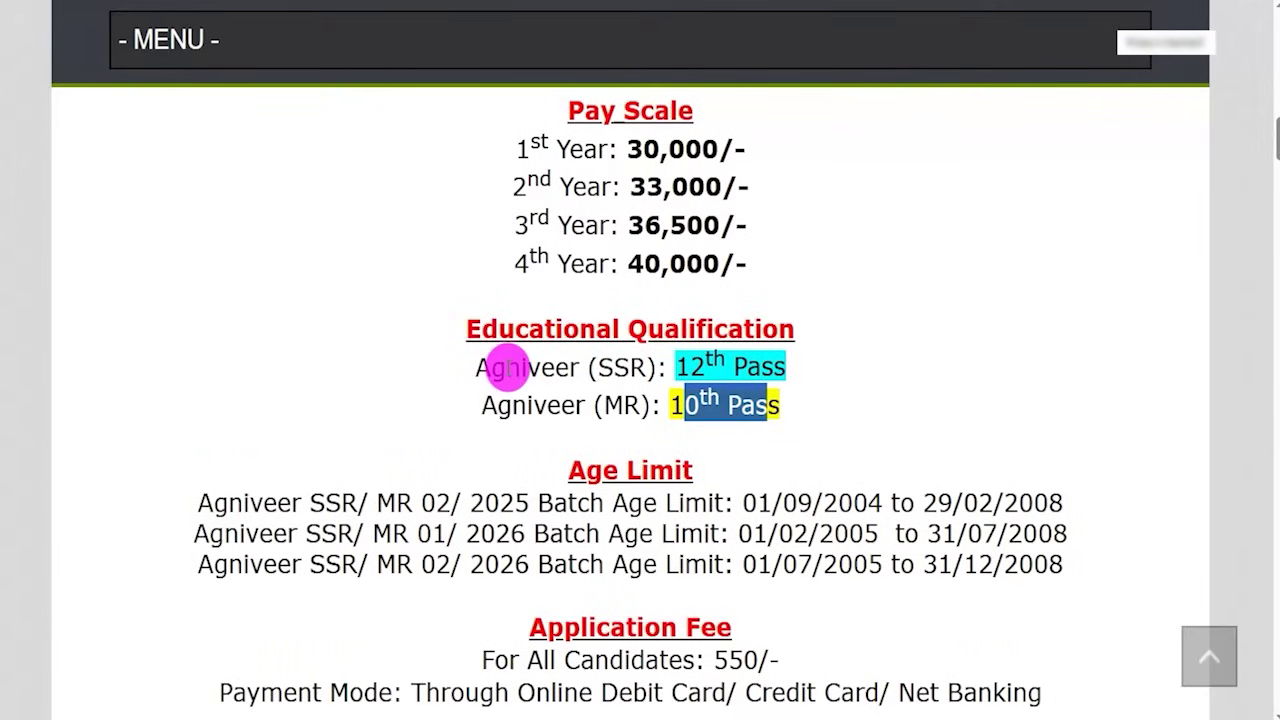
pyautogui.moveTo(507, 368); pyautogui.dragTo(622, 368)
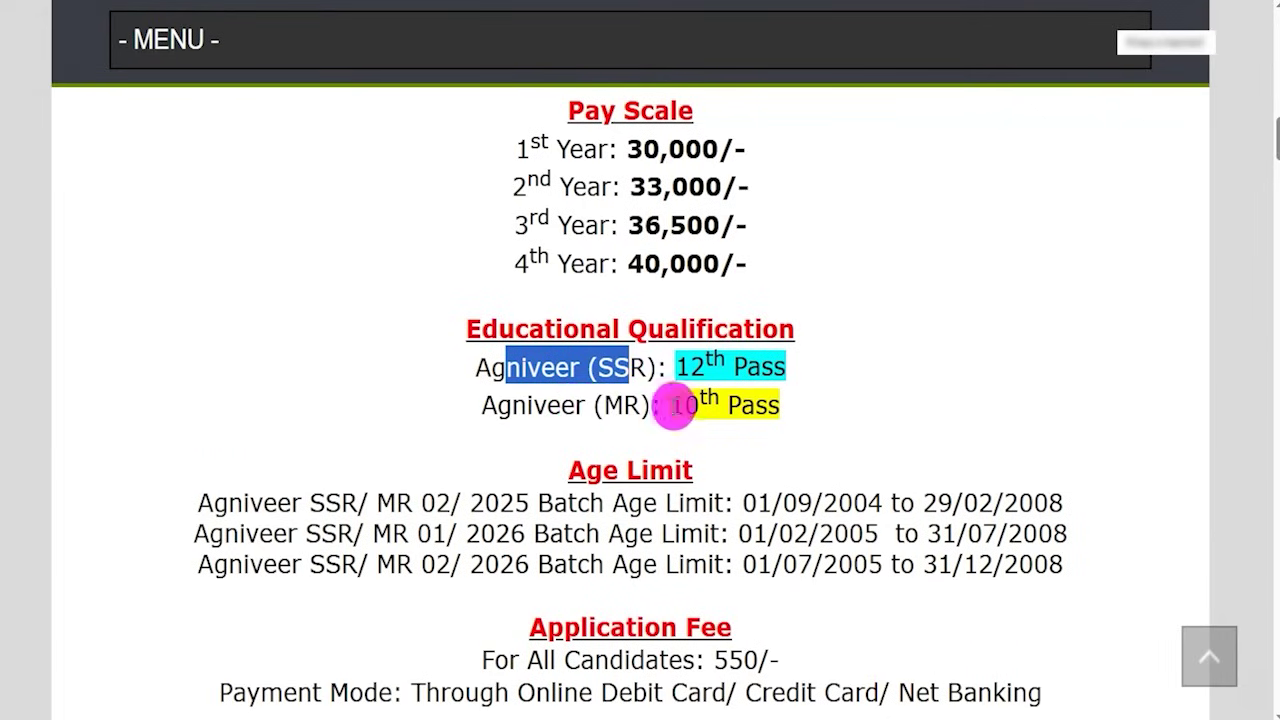
pyautogui.moveTo(679, 367); pyautogui.dragTo(787, 366)
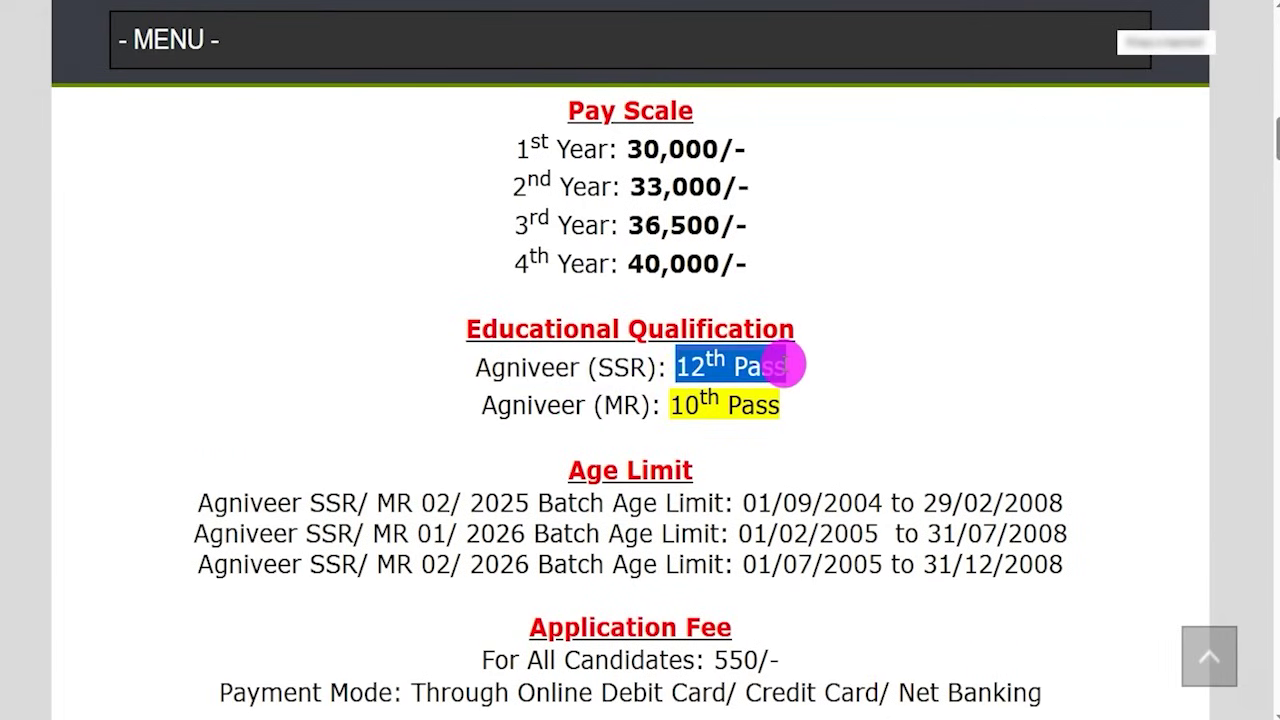
pyautogui.moveTo(511, 405); pyautogui.dragTo(778, 407)
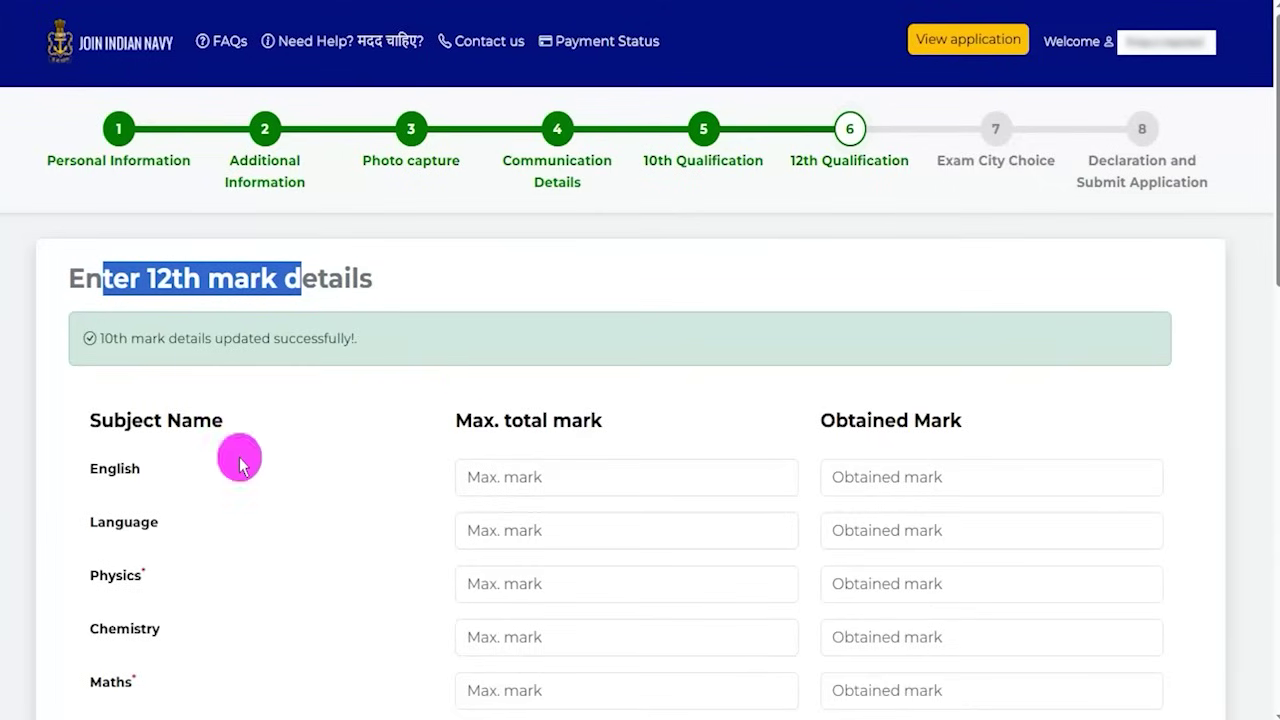
# Return to the 12th mark details form and examine the maximum and obtained mark fields for English, Language and Physics
pyautogui.moveTo(119, 424); pyautogui.dragTo(400, 420)
pyautogui.scroll(-2, 430, 370)
pyautogui.click(515, 280)
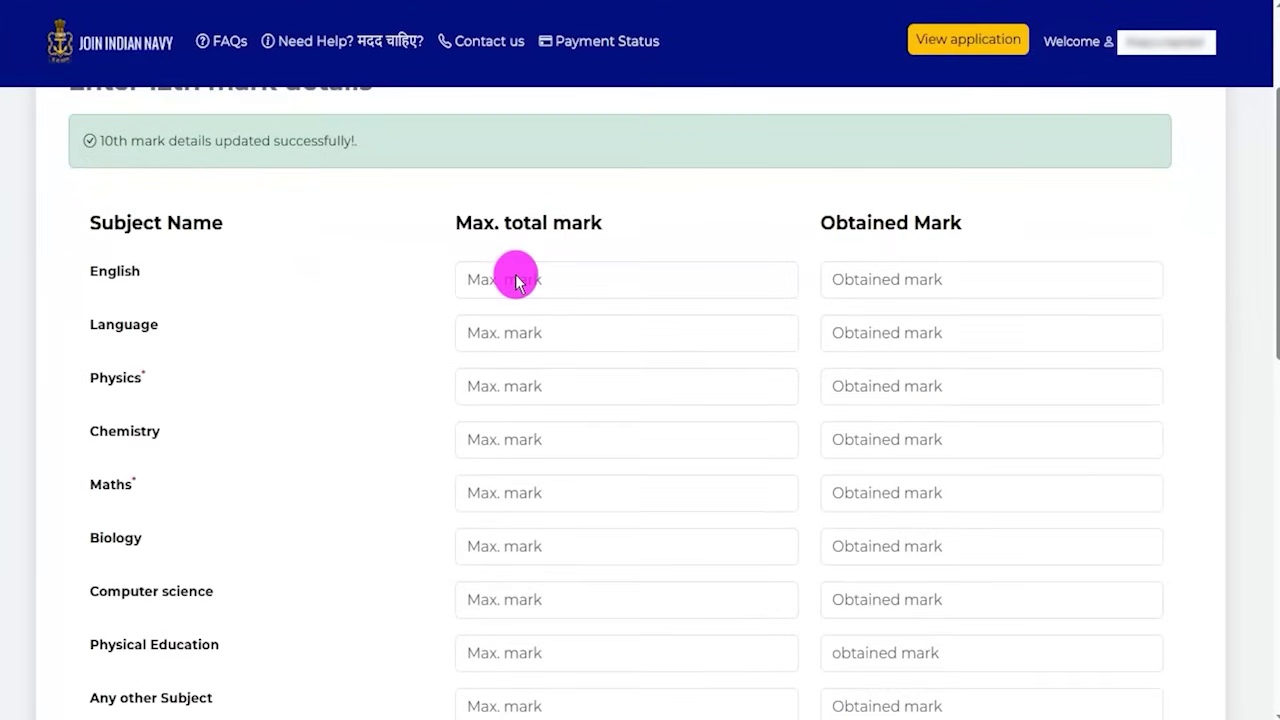
pyautogui.click(886, 279)
pyautogui.moveTo(116, 325); pyautogui.dragTo(174, 328)
pyautogui.click(500, 334)
pyautogui.click(889, 336)
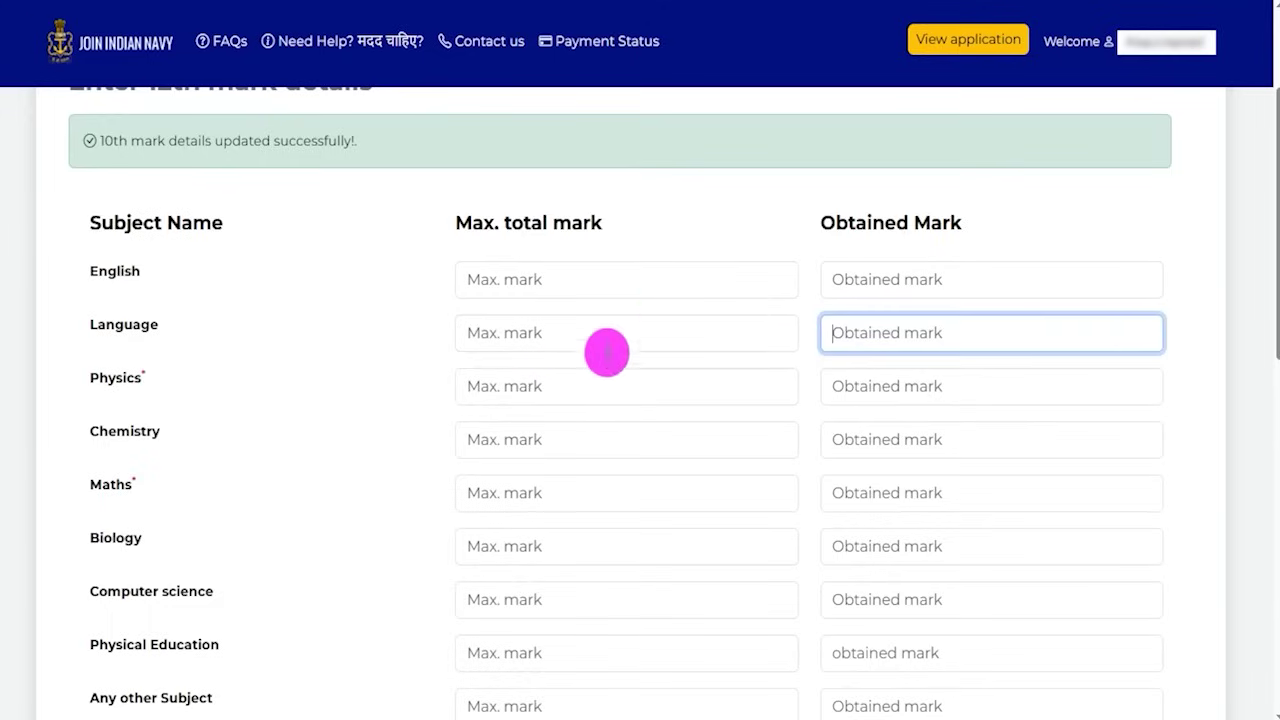
pyautogui.click(505, 386)
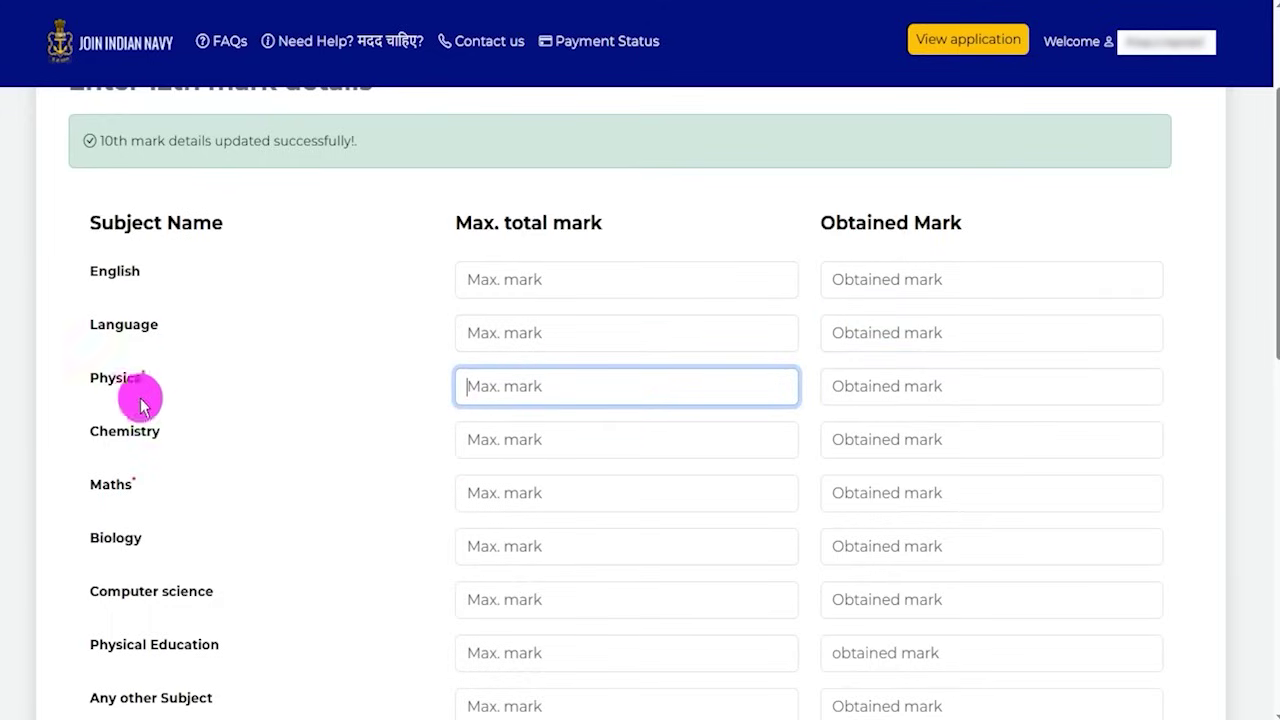
# Enter 12th Biology marks of 100 maximum and 80 obtained, and check the auto-calculated percentage
pyautogui.click(517, 540)
pyautogui.press('Tab')
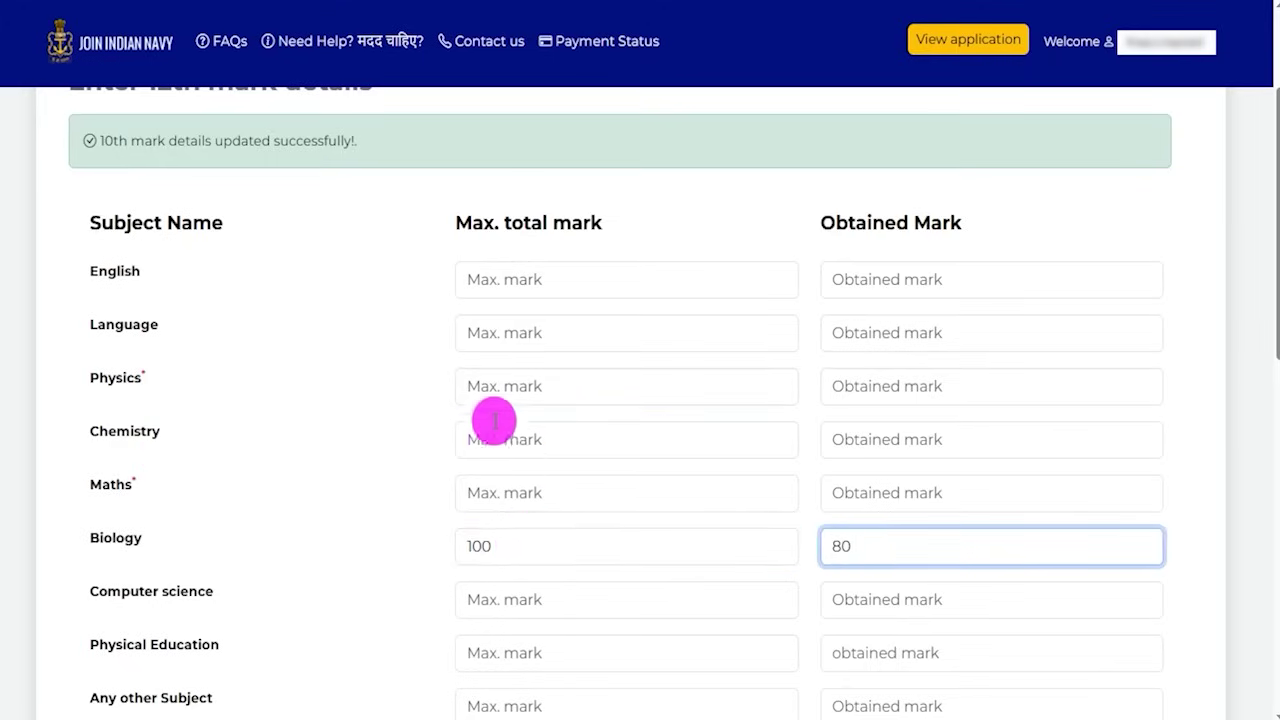
pyautogui.scroll(-3, 491, 420)
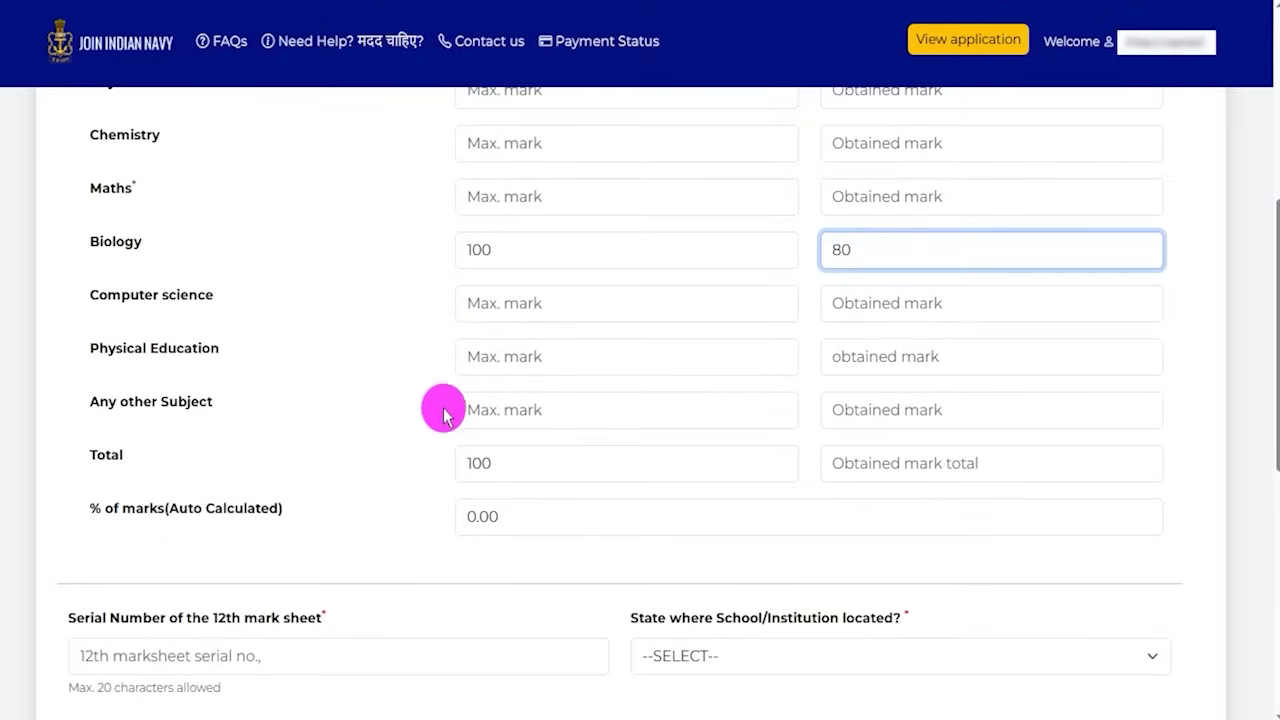
pyautogui.moveTo(104, 515); pyautogui.dragTo(228, 516)
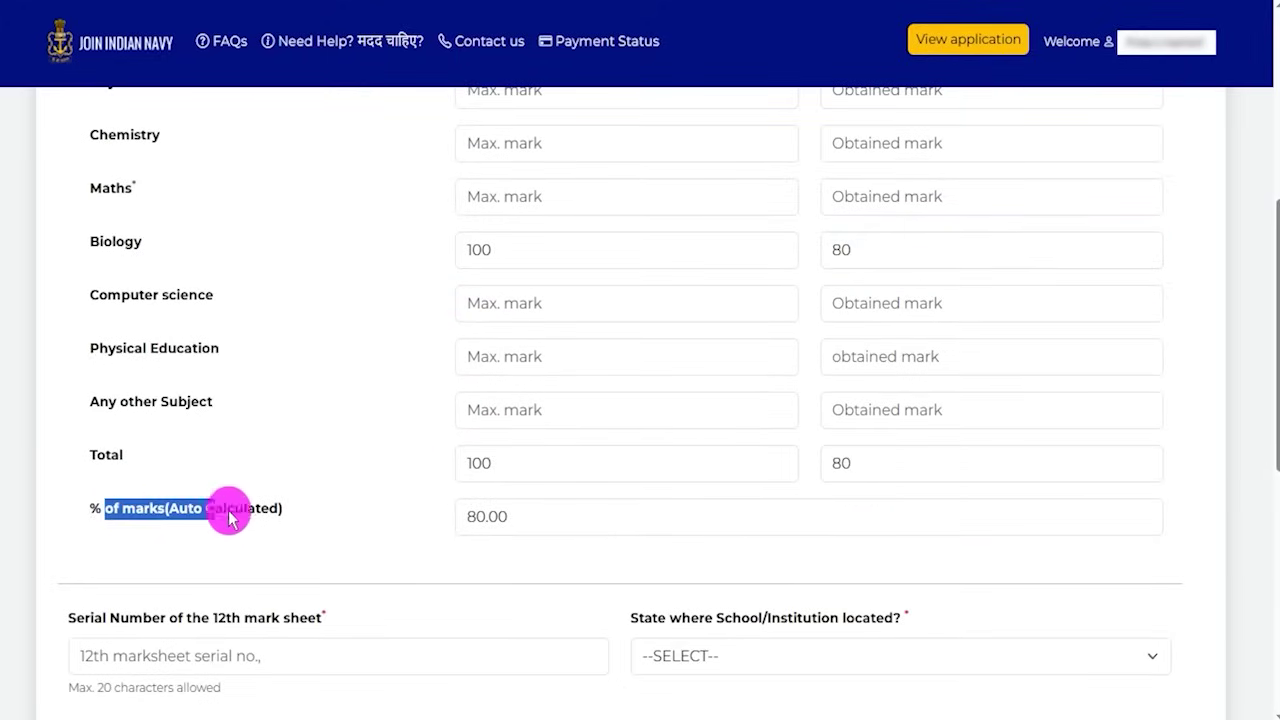
pyautogui.click(439, 566)
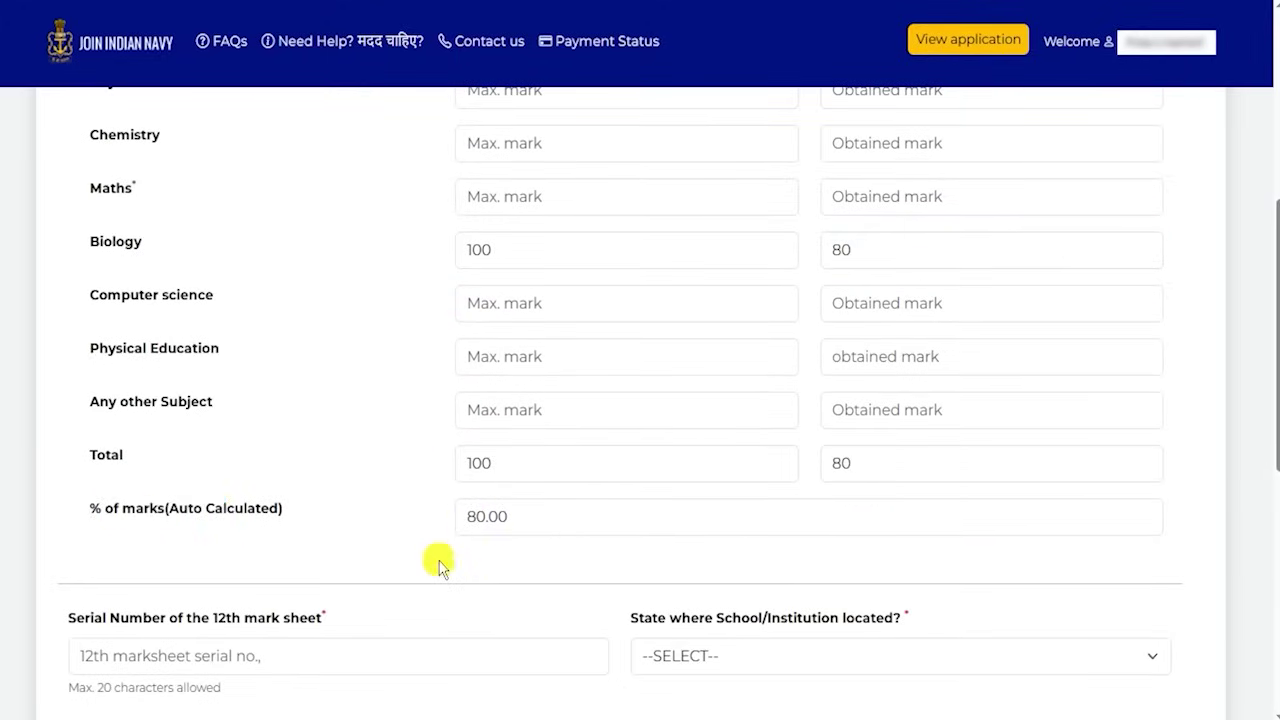
# Visit the 12th mark sheet's serial number field and set the state where the school is located to Uttar Pradesh
pyautogui.scroll(-3, 400, 515)
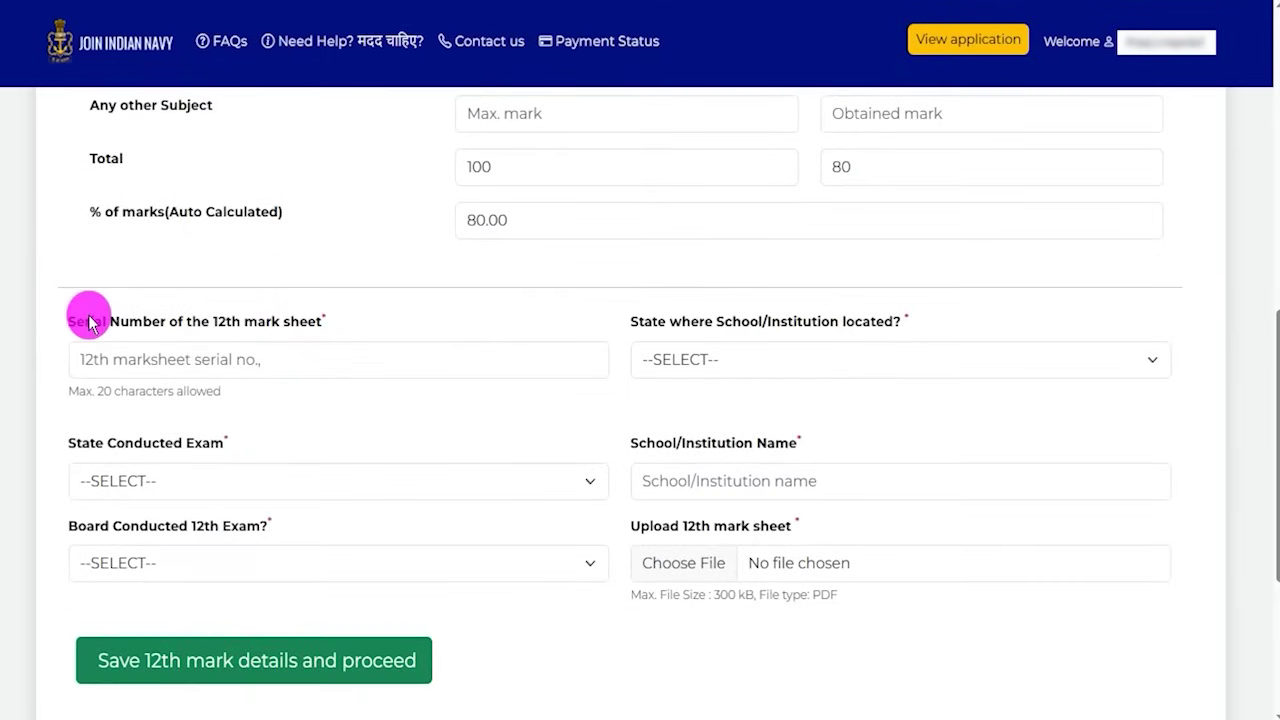
pyautogui.moveTo(90, 320); pyautogui.dragTo(280, 320)
pyautogui.click(199, 364)
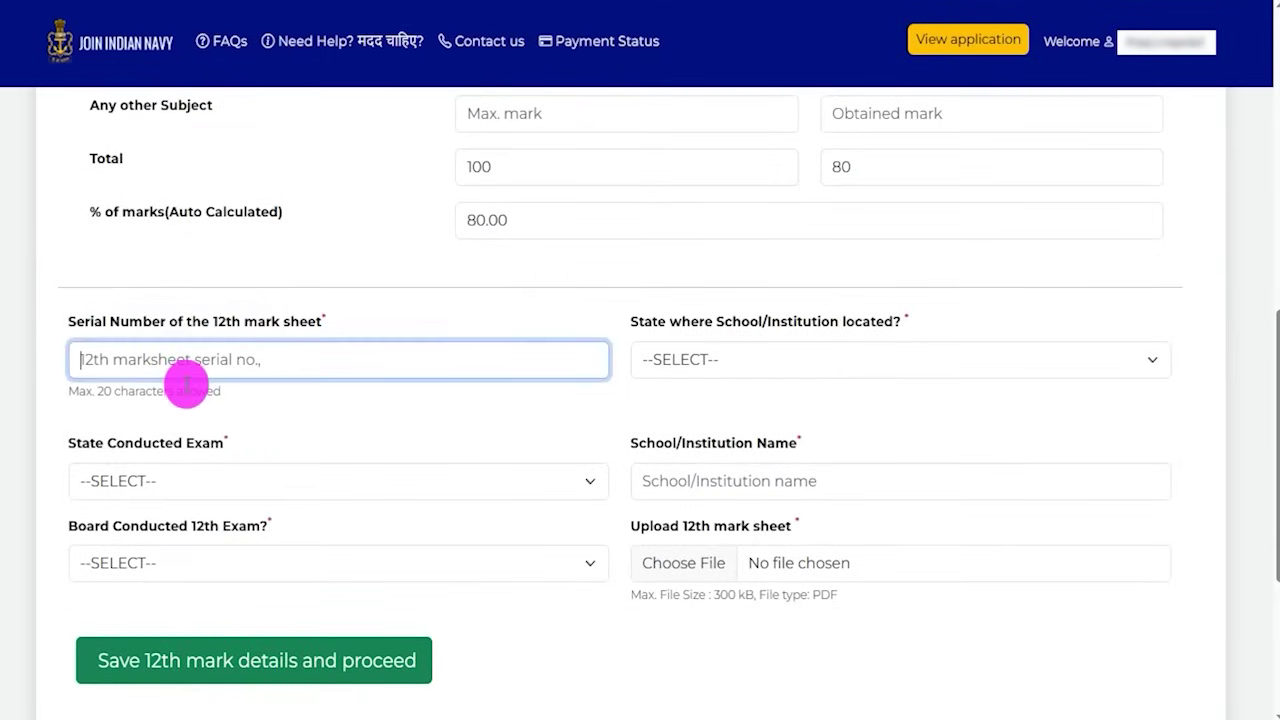
pyautogui.click(730, 362)
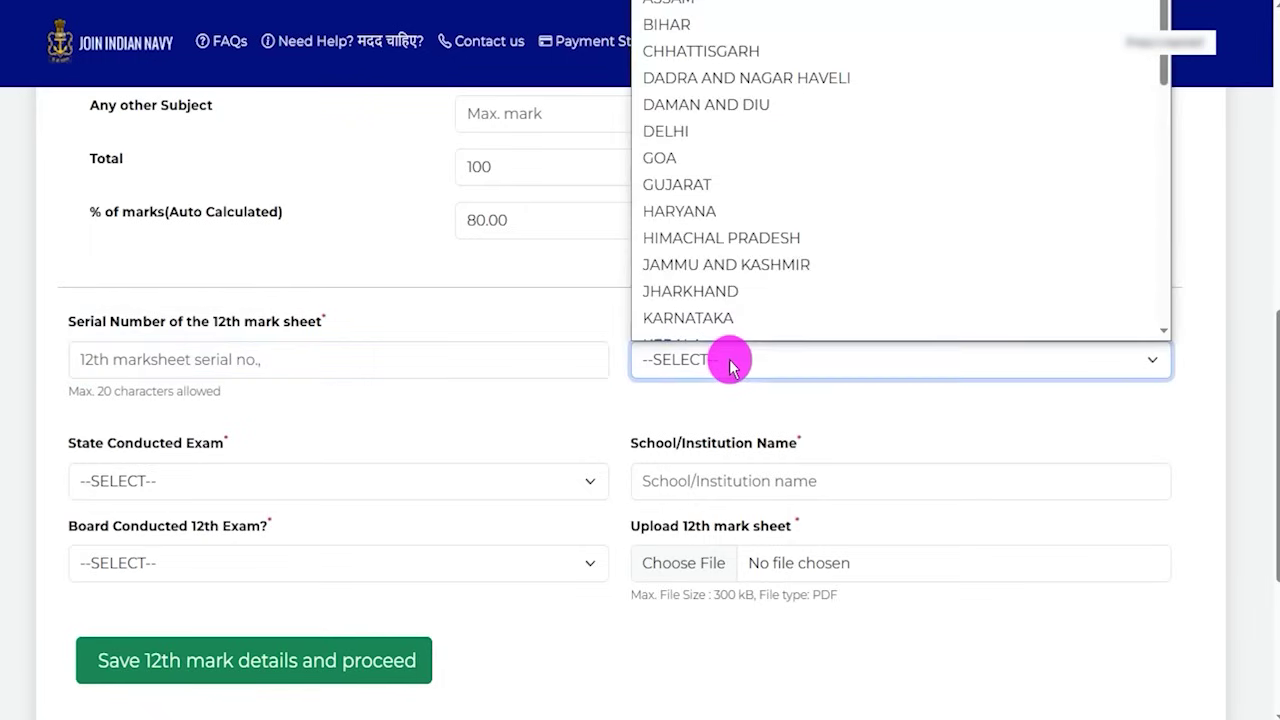
pyautogui.scroll(-5, 720, 280)
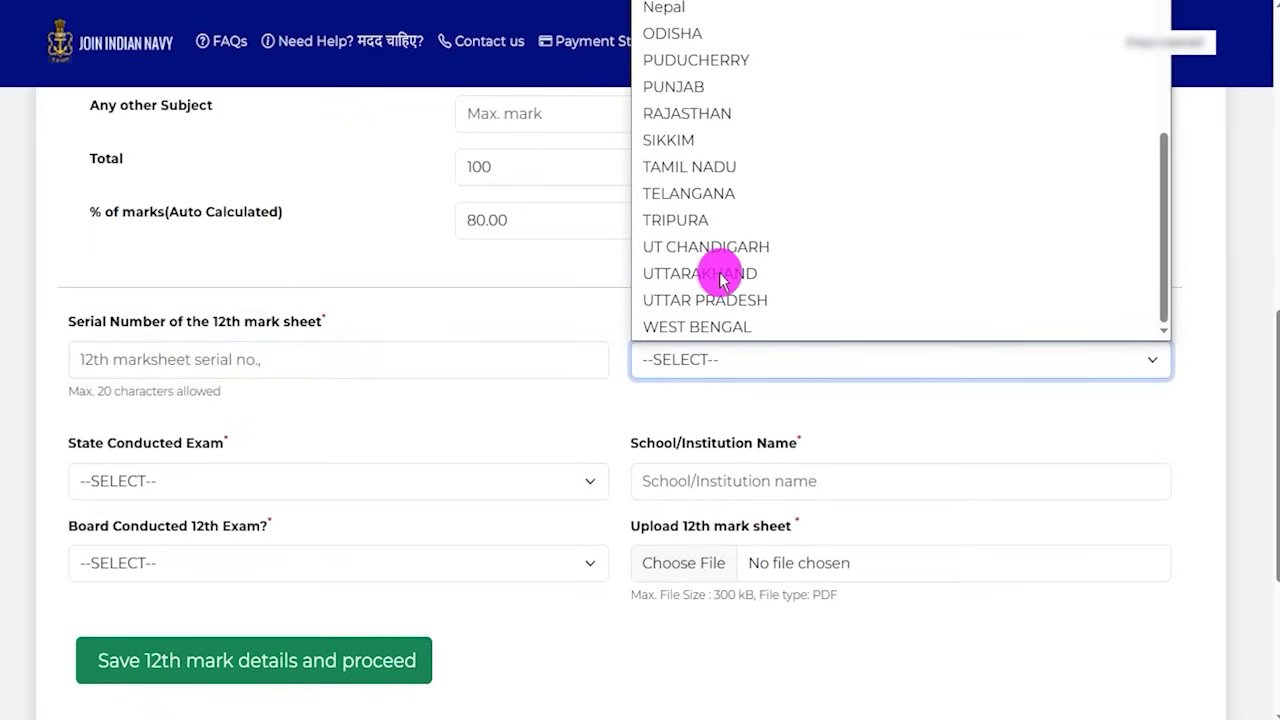
pyautogui.click(714, 300)
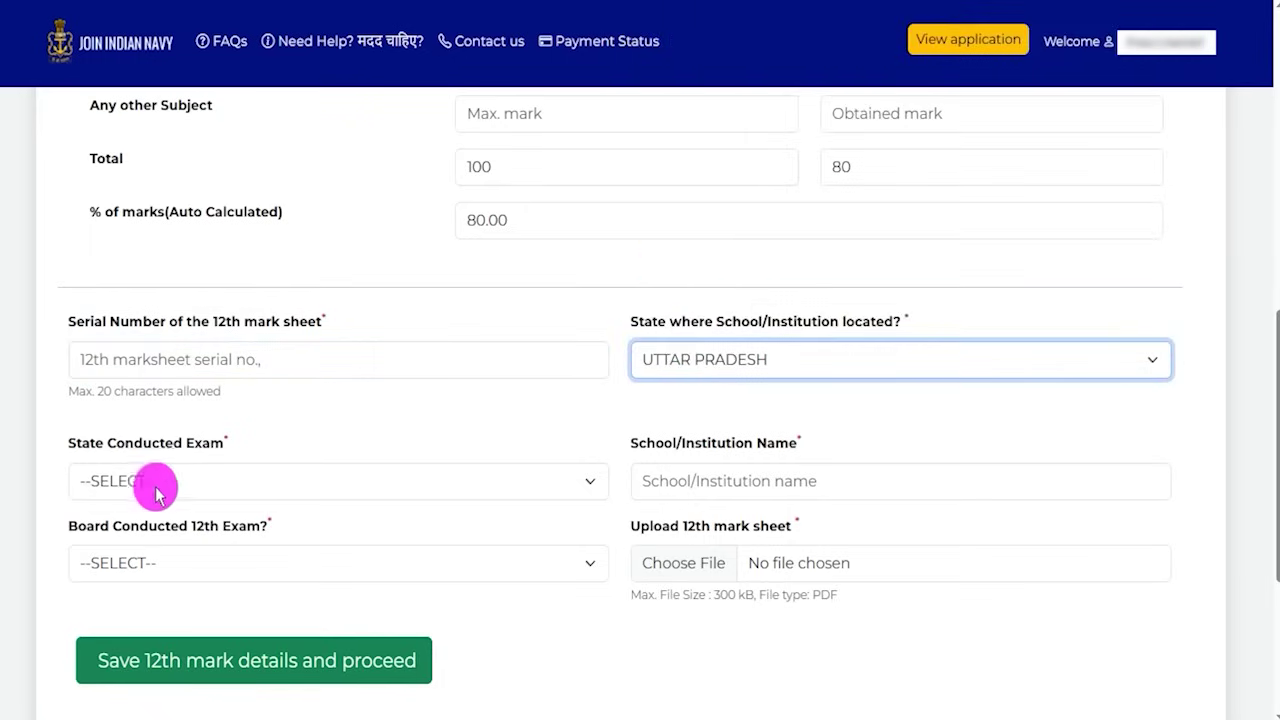
# Set the state that conducted the 12th exam to Uttar Pradesh and visit the 12th school name field
pyautogui.click(157, 490)
pyautogui.scroll(-5, 200, 363)
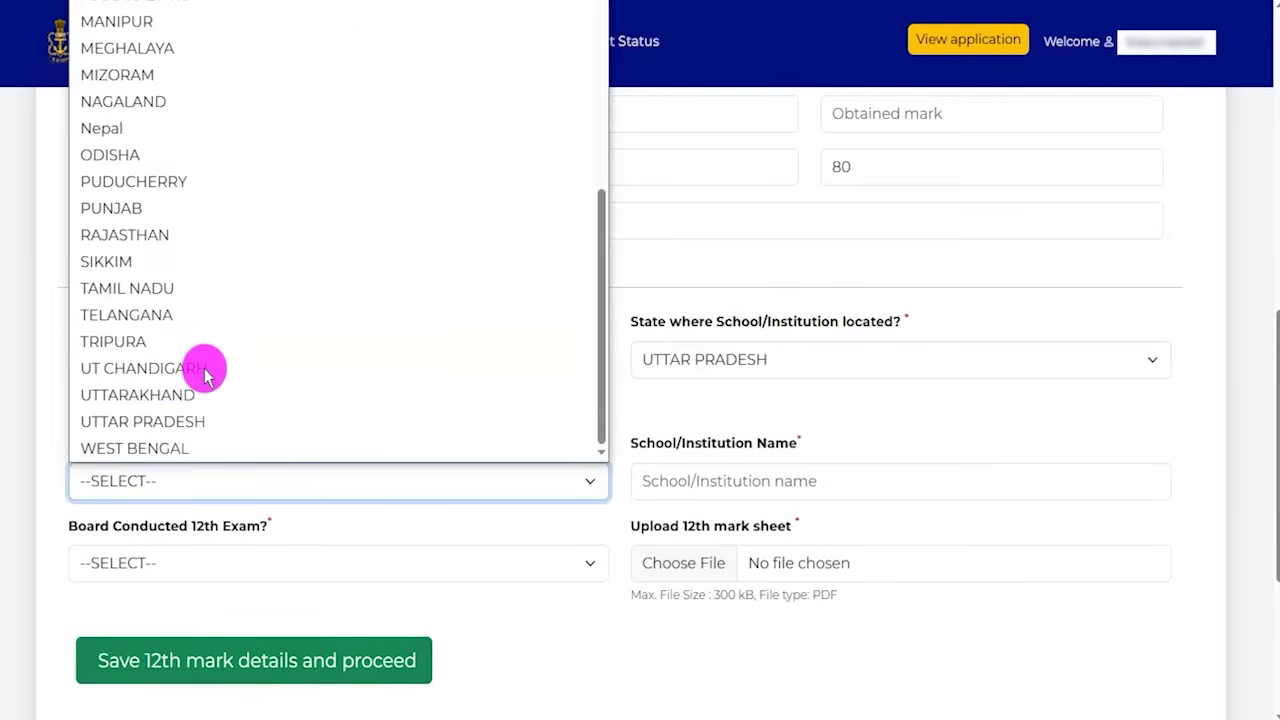
pyautogui.click(136, 420)
pyautogui.click(713, 484)
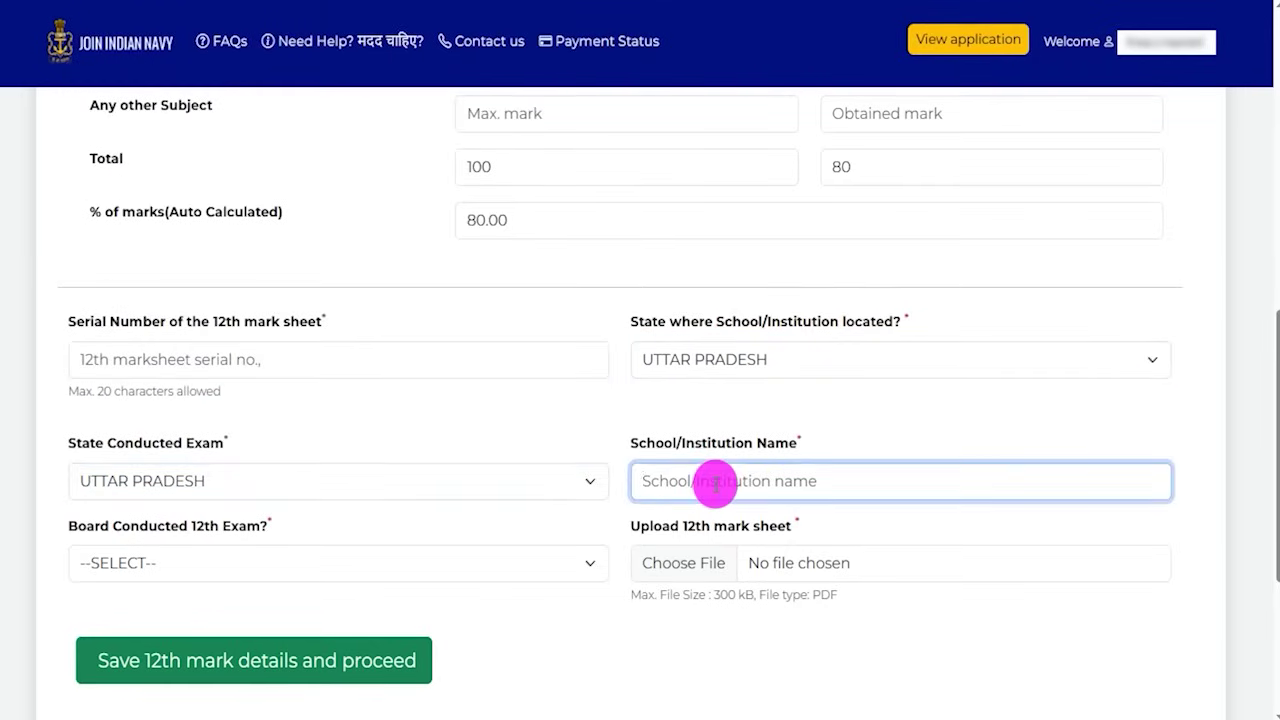
# Set the board that conducted the 12th exam to Central Board of Secondary Education (CBSE)
pyautogui.click(149, 560)
pyautogui.press('c')
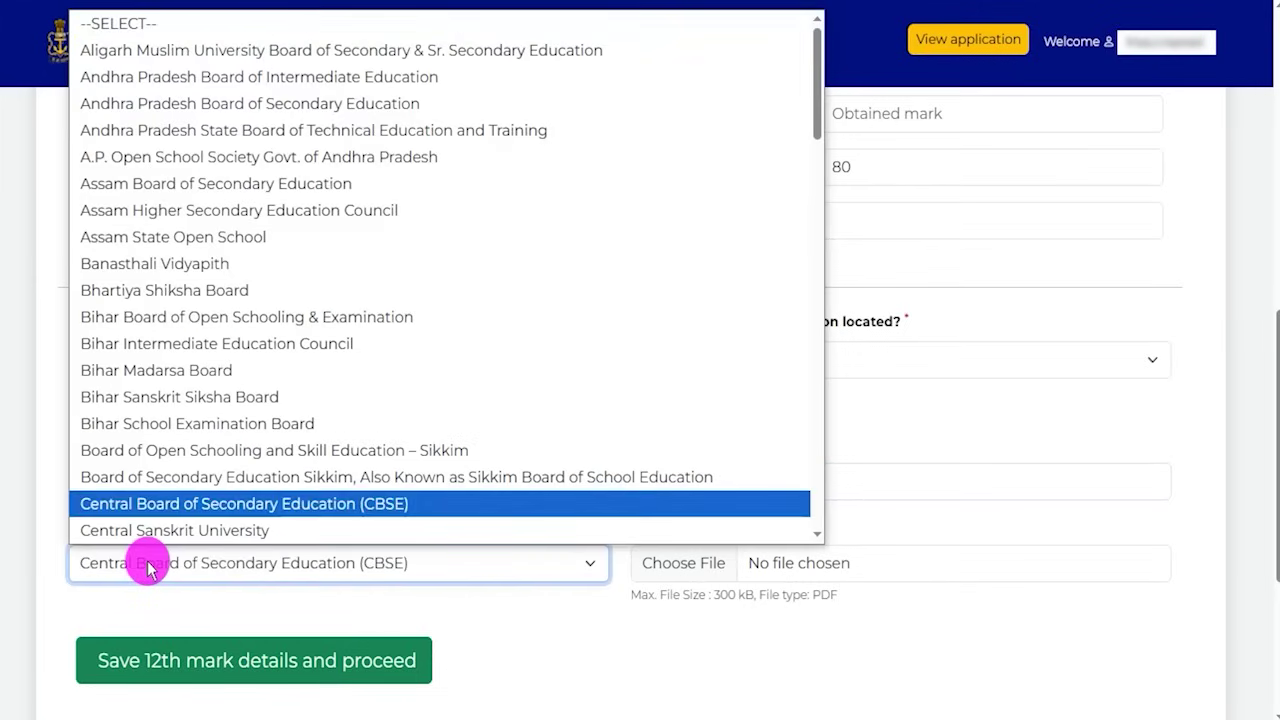
pyautogui.click(183, 503)
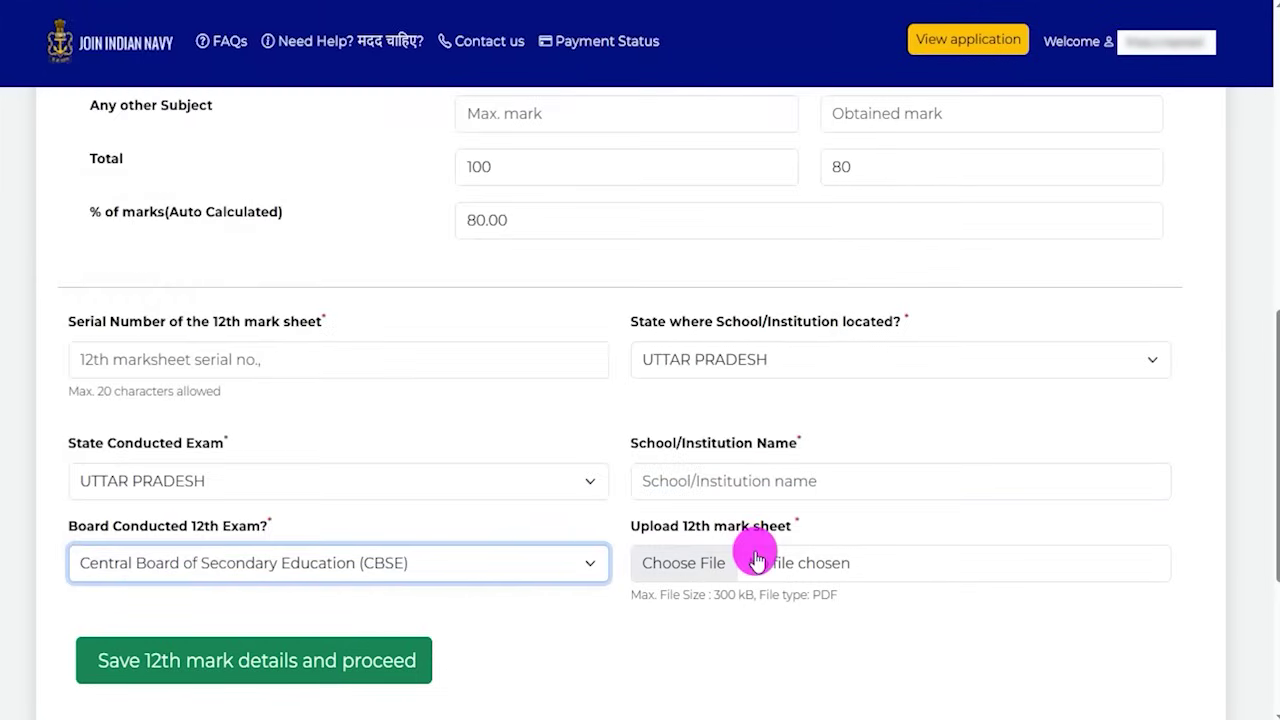
# Check the file size and type limits for the 12th mark sheet upload and open its file selection
pyautogui.moveTo(651, 527); pyautogui.dragTo(772, 537)
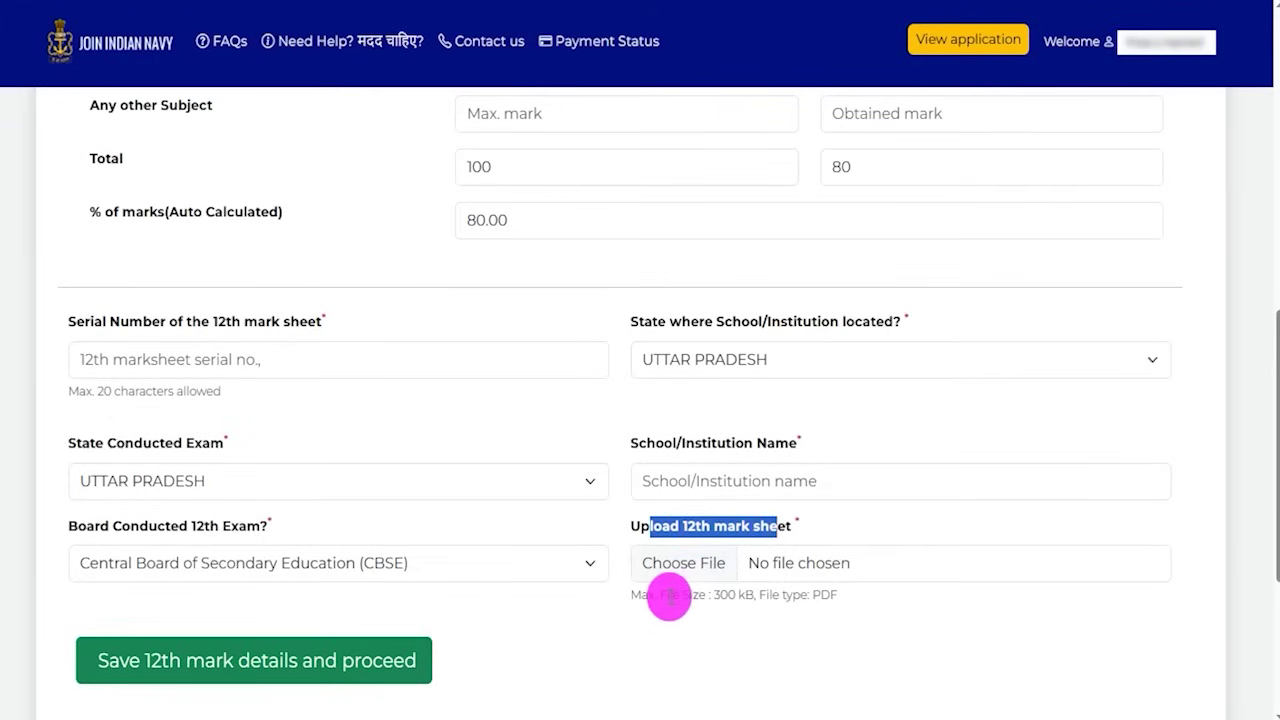
pyautogui.moveTo(713, 596); pyautogui.dragTo(801, 598)
pyautogui.click(818, 596)
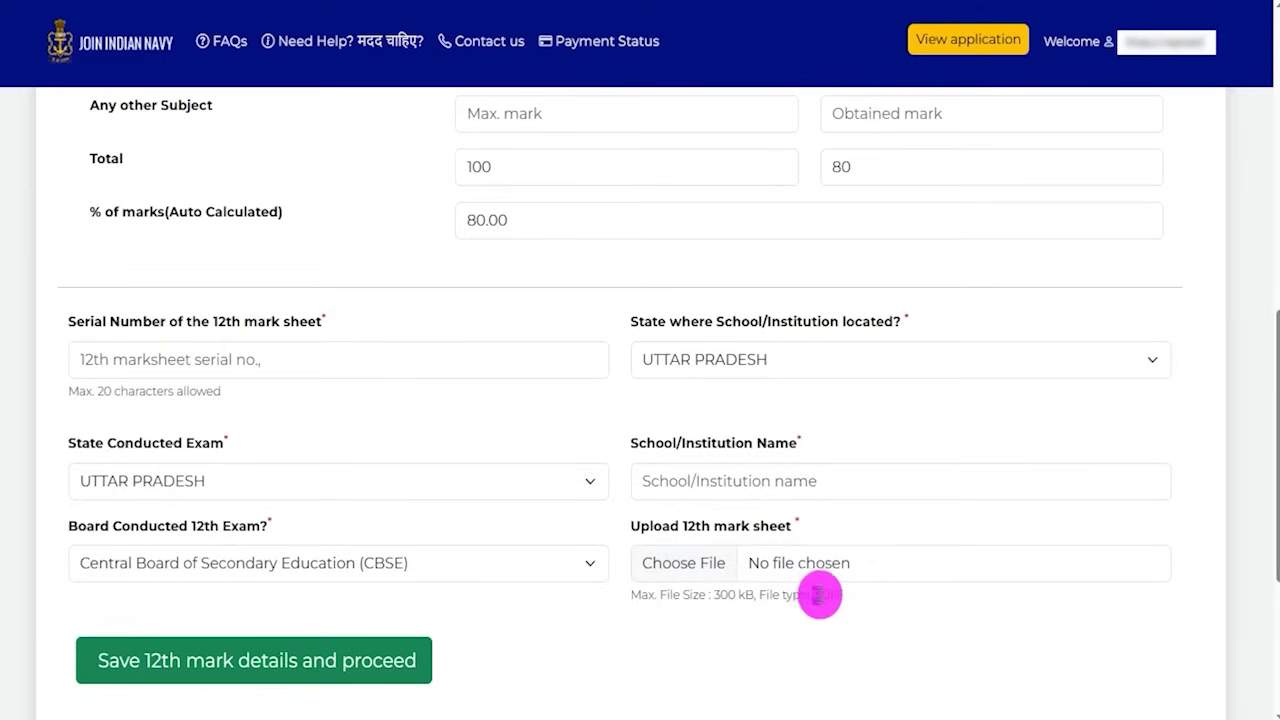
pyautogui.click(711, 568)
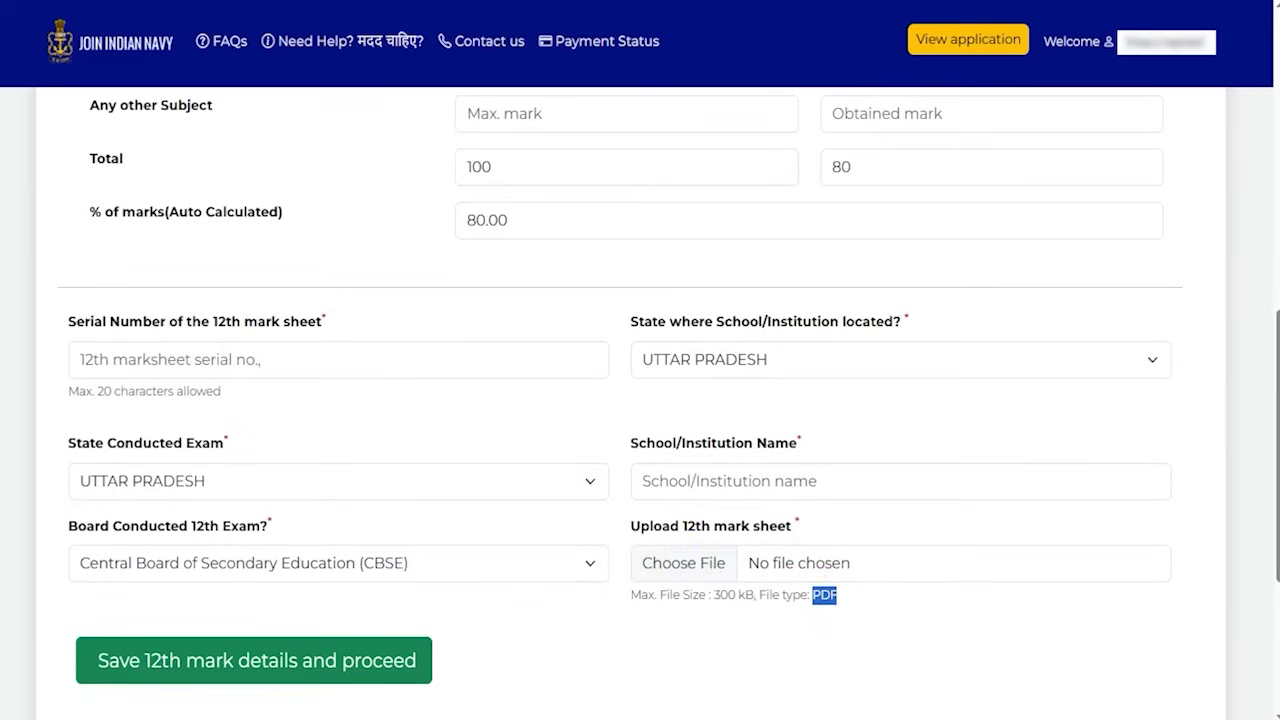
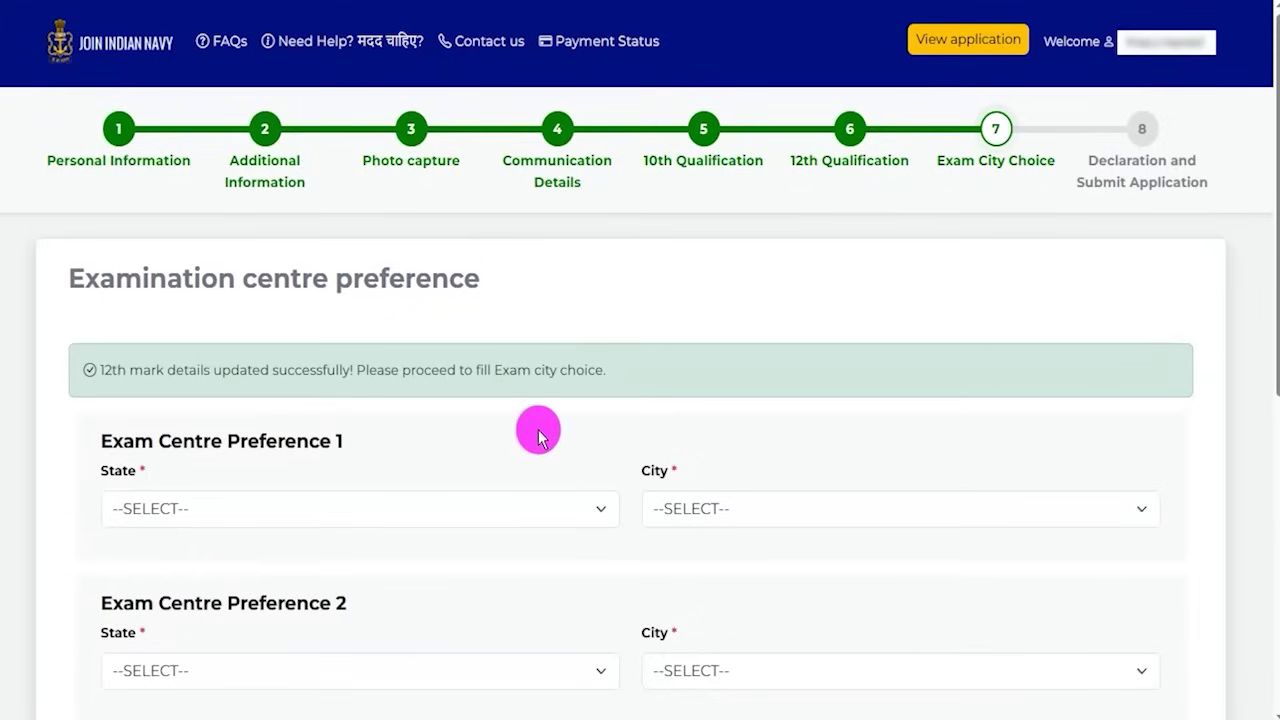
# Examine the three exam centre preference sections and the states offered for the first preference
pyautogui.scroll(-2, 534, 429)
pyautogui.scroll(-1, 539, 436)
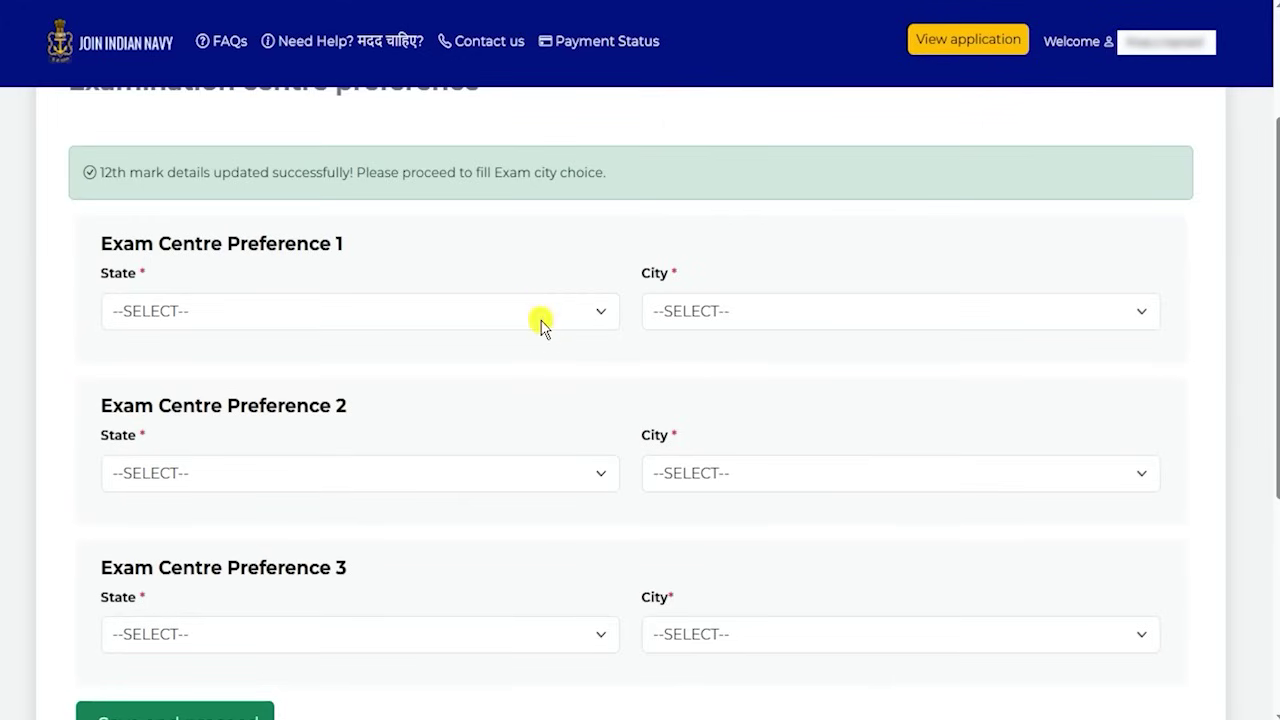
pyautogui.click(128, 313)
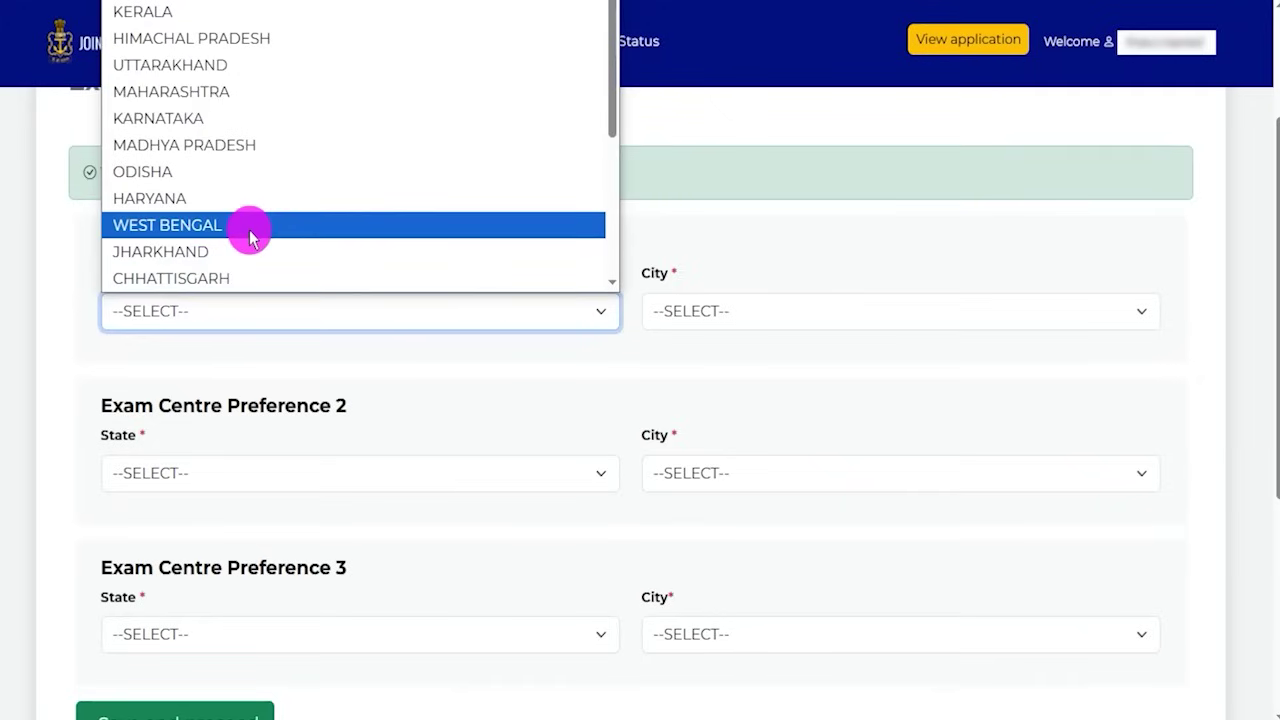
pyautogui.click(375, 400)
pyautogui.moveTo(157, 568); pyautogui.dragTo(341, 571)
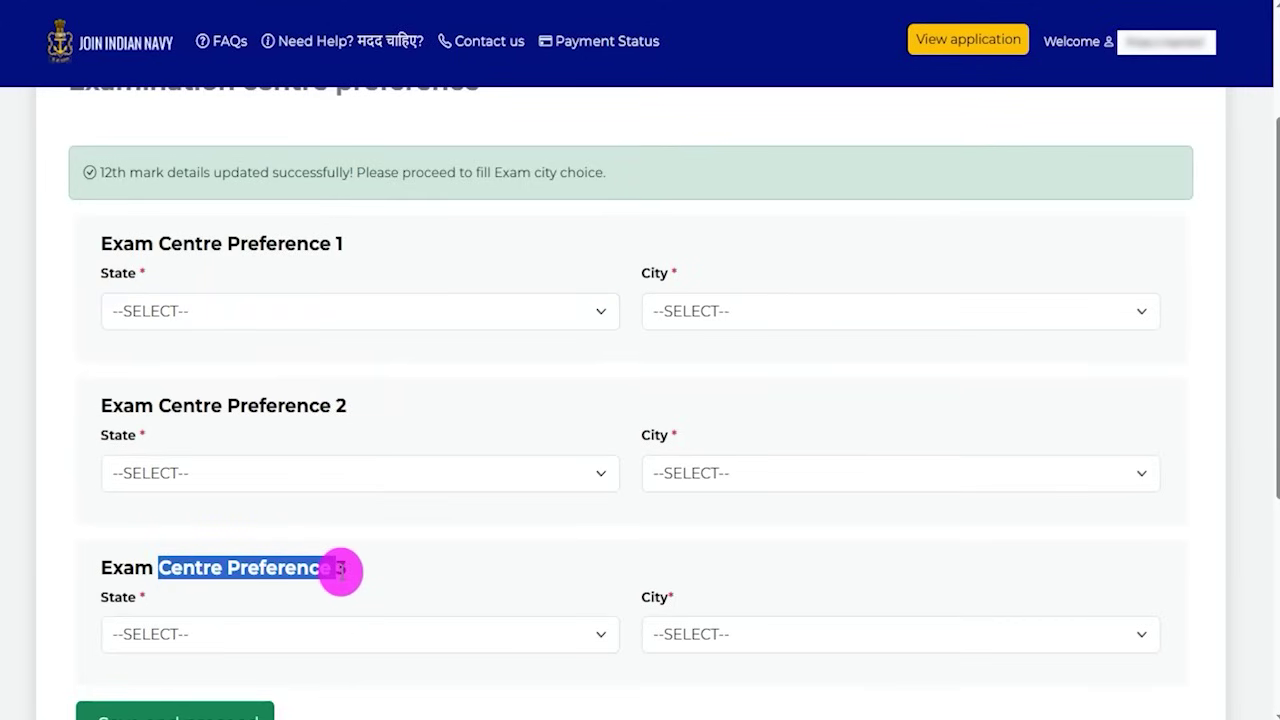
# Set the first exam centre preference to the state Chandigarh and the city Chandigarh
pyautogui.click(243, 312)
pyautogui.scroll(-3, 250, 202)
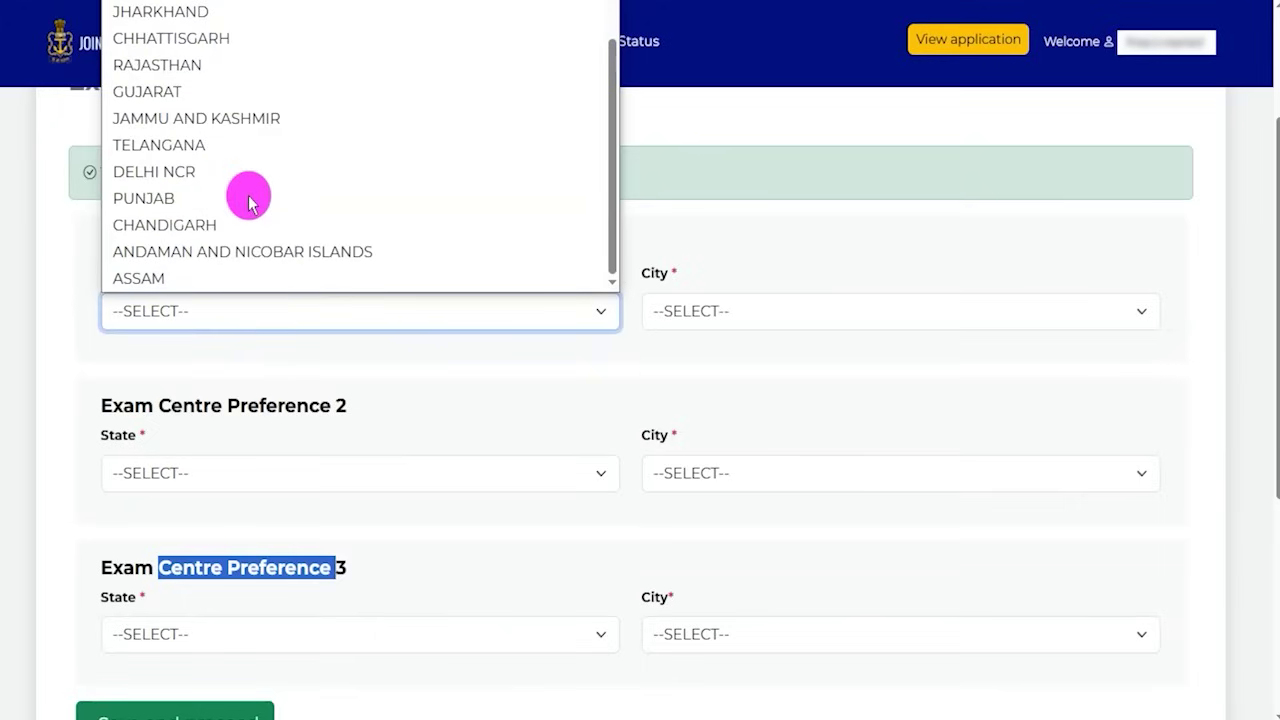
pyautogui.click(180, 234)
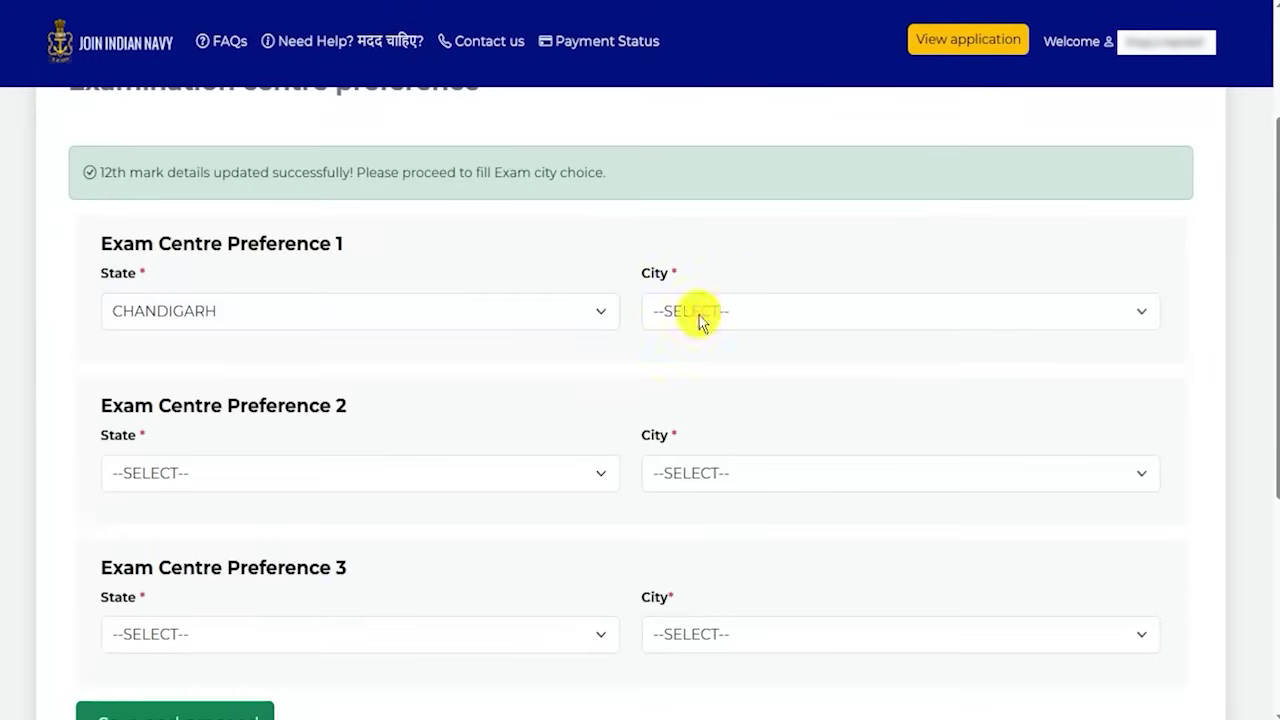
pyautogui.click(1143, 313)
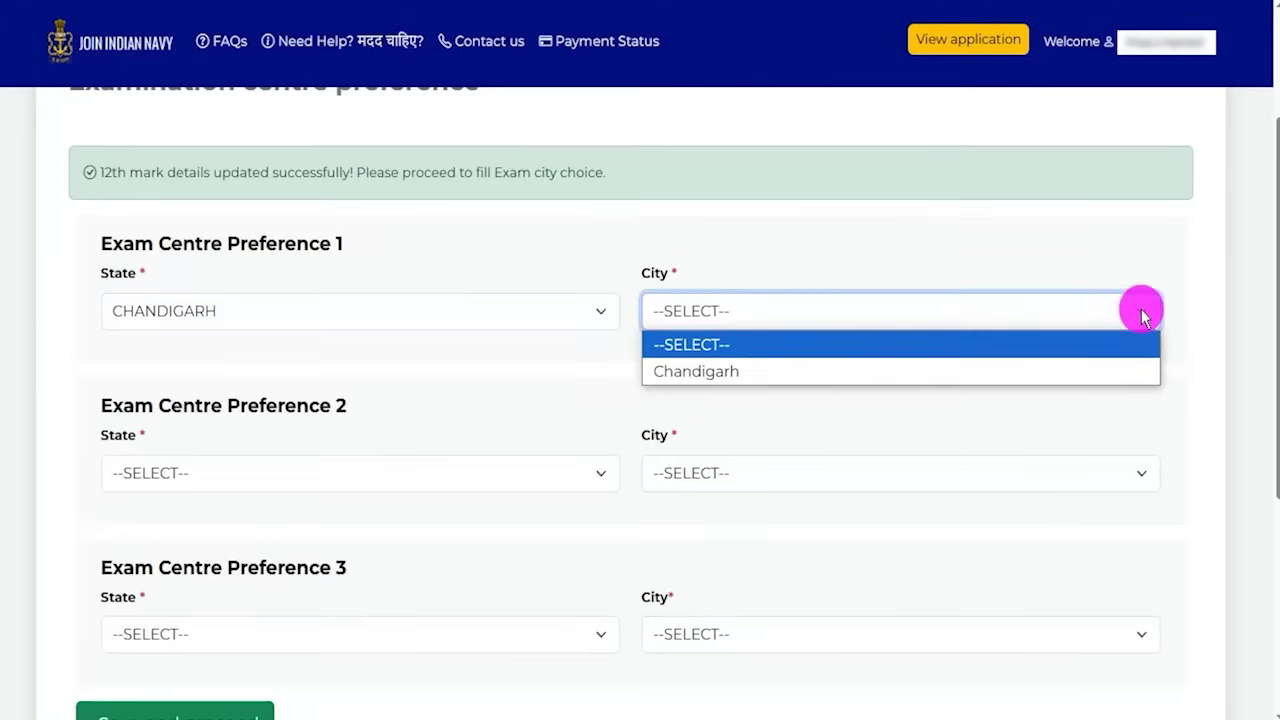
pyautogui.click(772, 383)
# Set the second exam centre preference to the state Gujarat and the city Ahmedabad
pyautogui.click(209, 478)
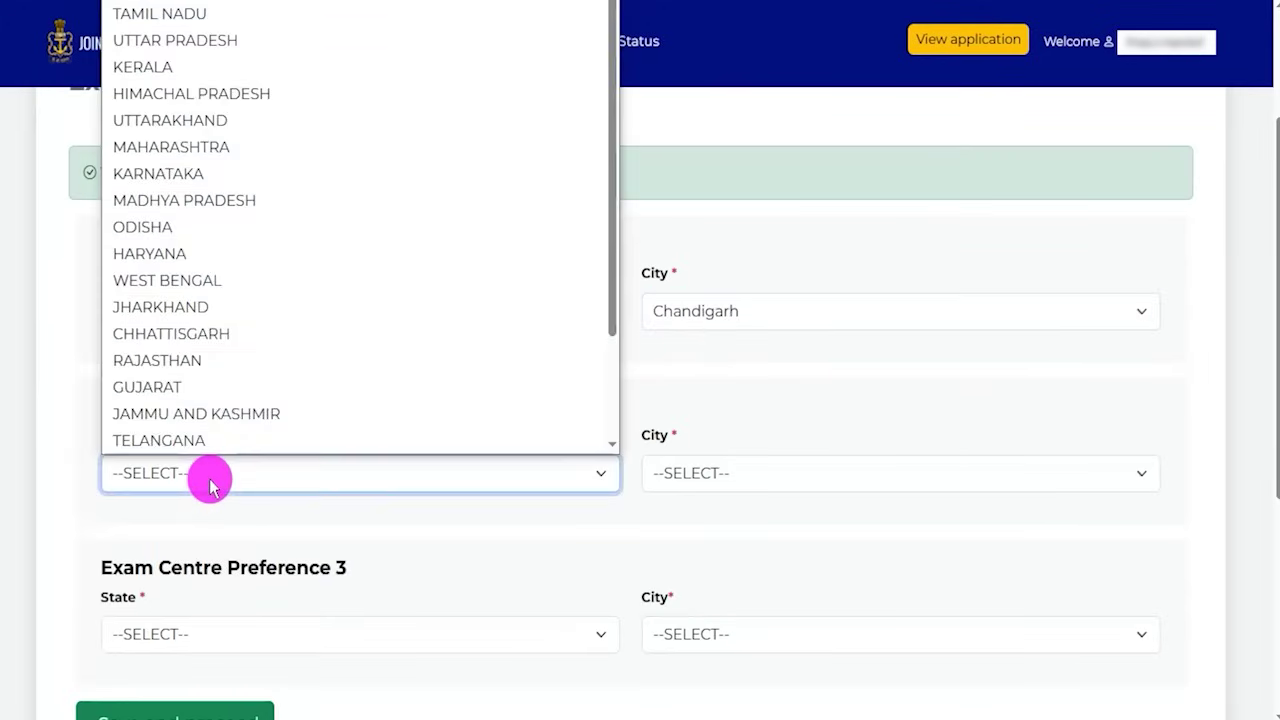
pyautogui.click(189, 386)
pyautogui.click(708, 473)
pyautogui.click(700, 533)
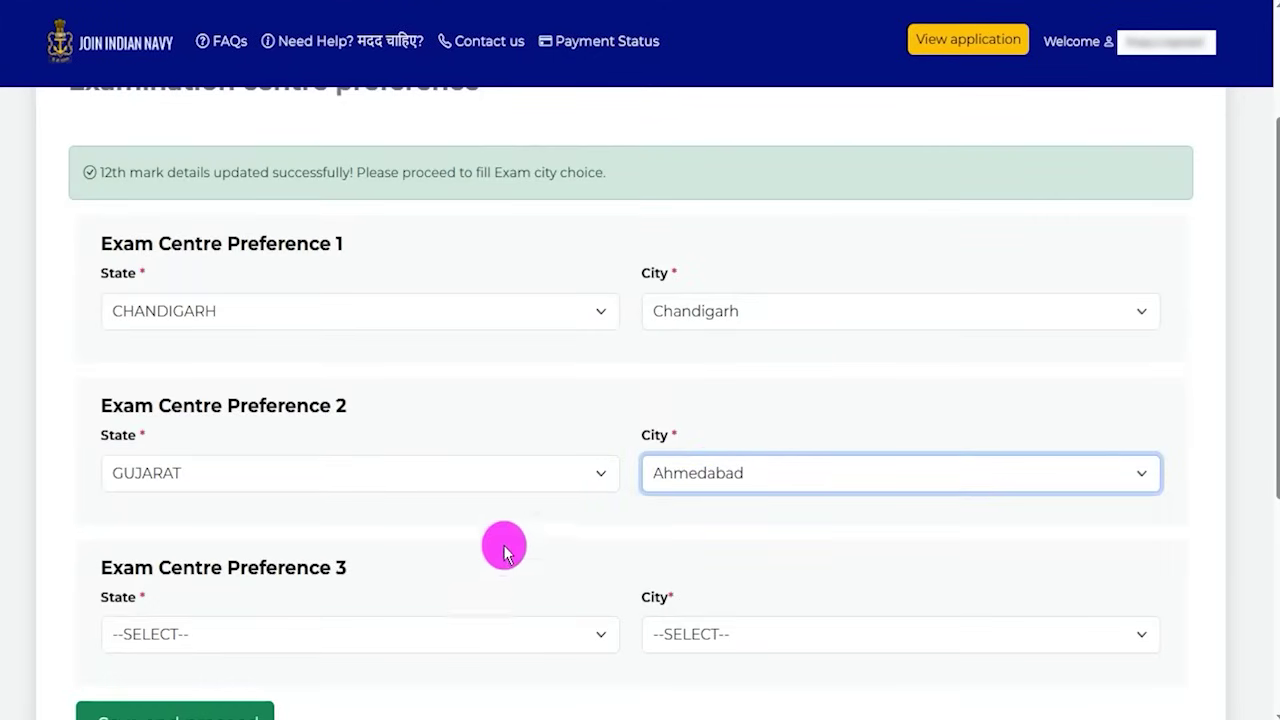
# Set the third exam centre preference's state to Gujarat and save the exam centre preferences
pyautogui.scroll(-2, 503, 543)
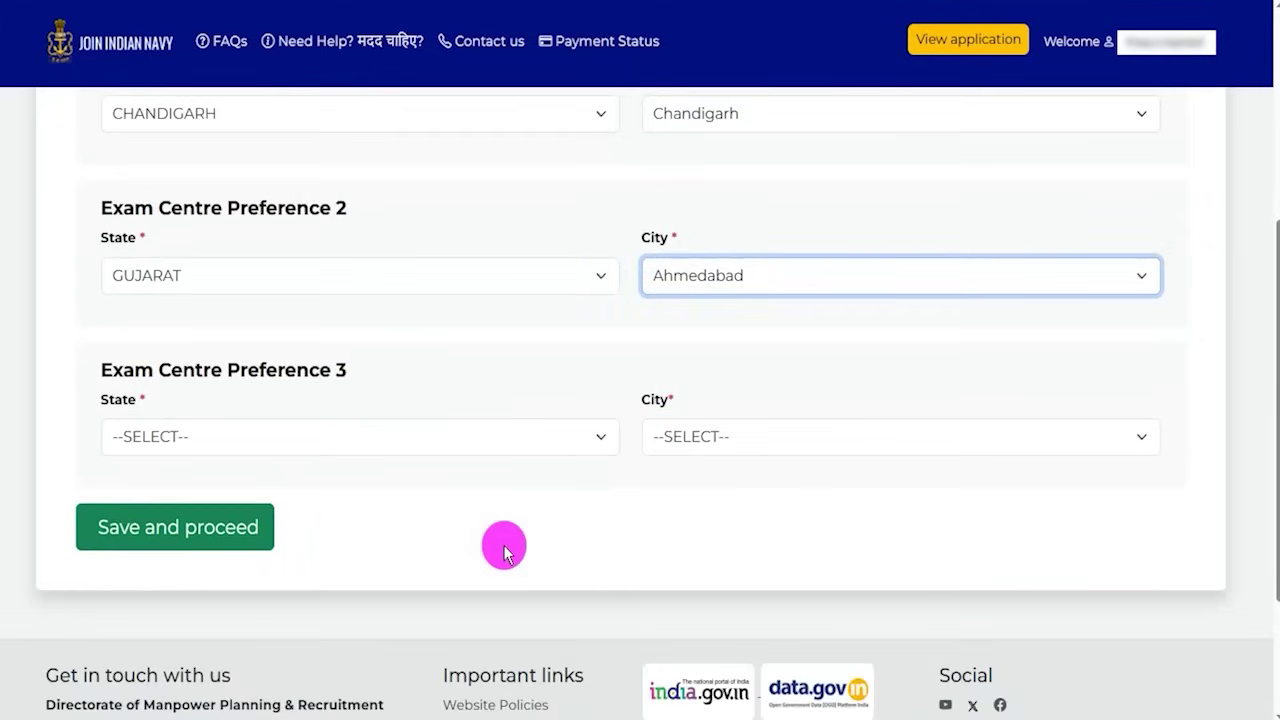
pyautogui.click(503, 440)
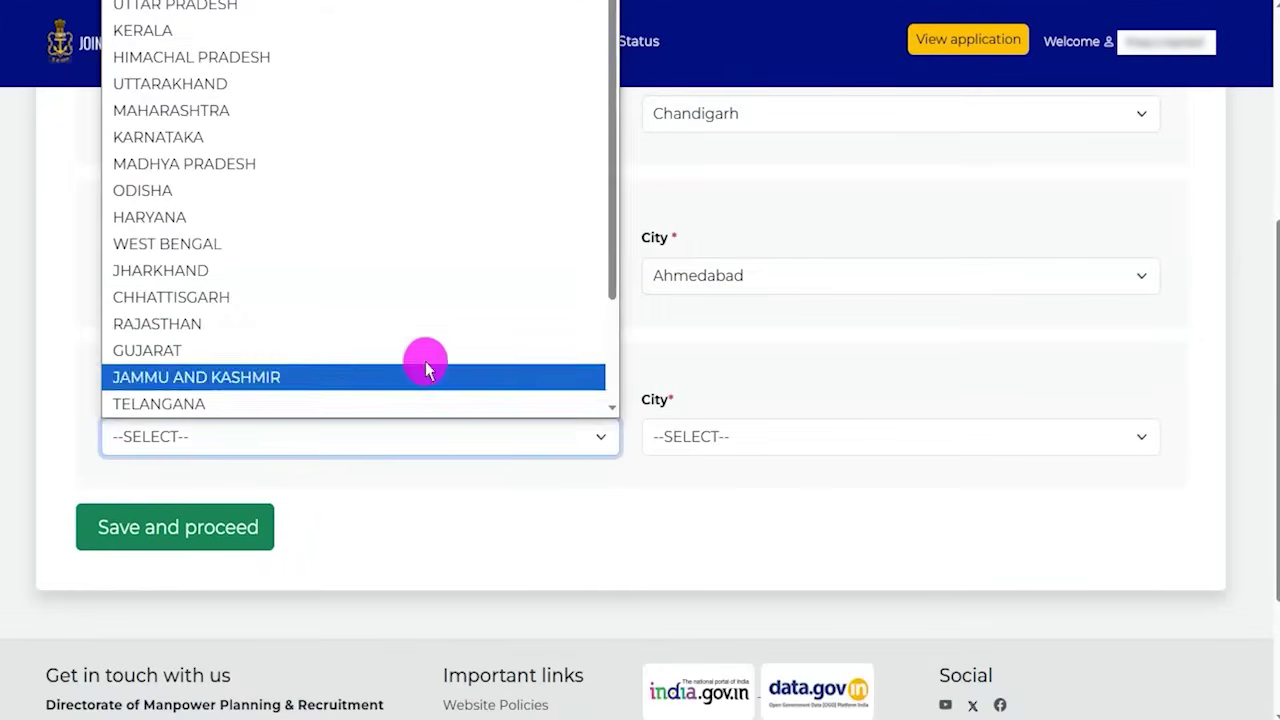
pyautogui.click(420, 349)
pyautogui.click(757, 437)
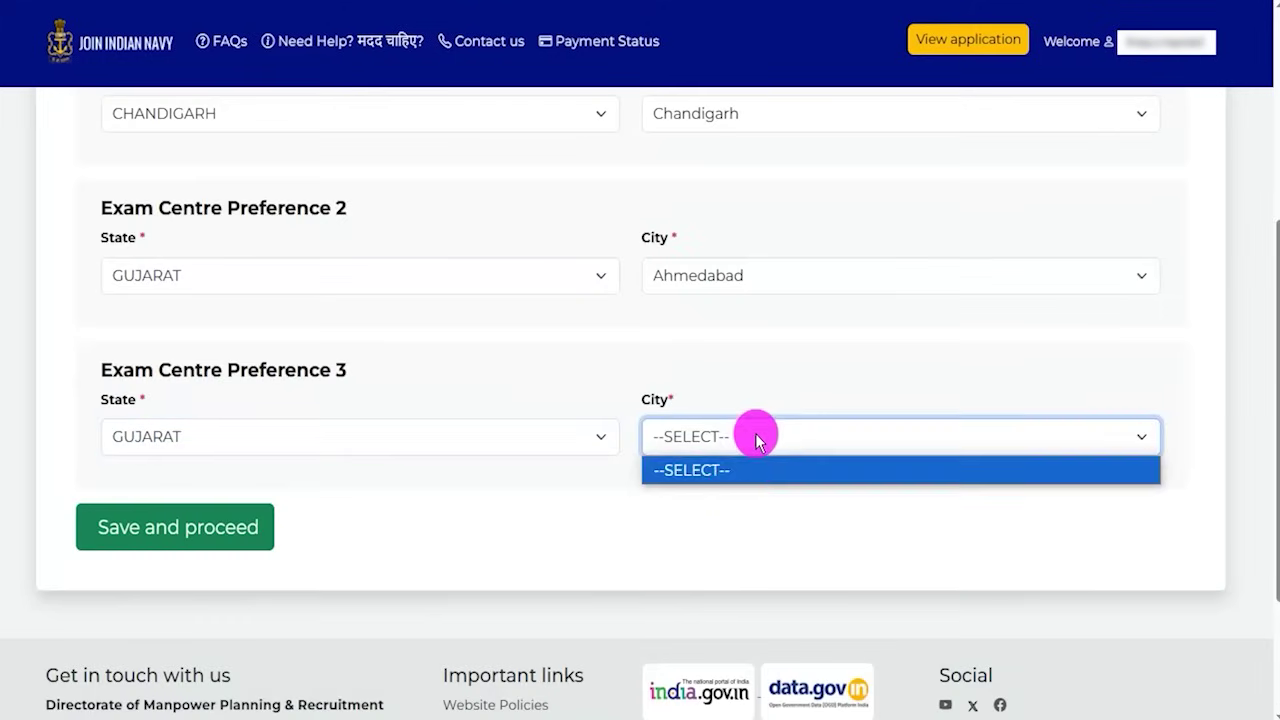
pyautogui.click(571, 507)
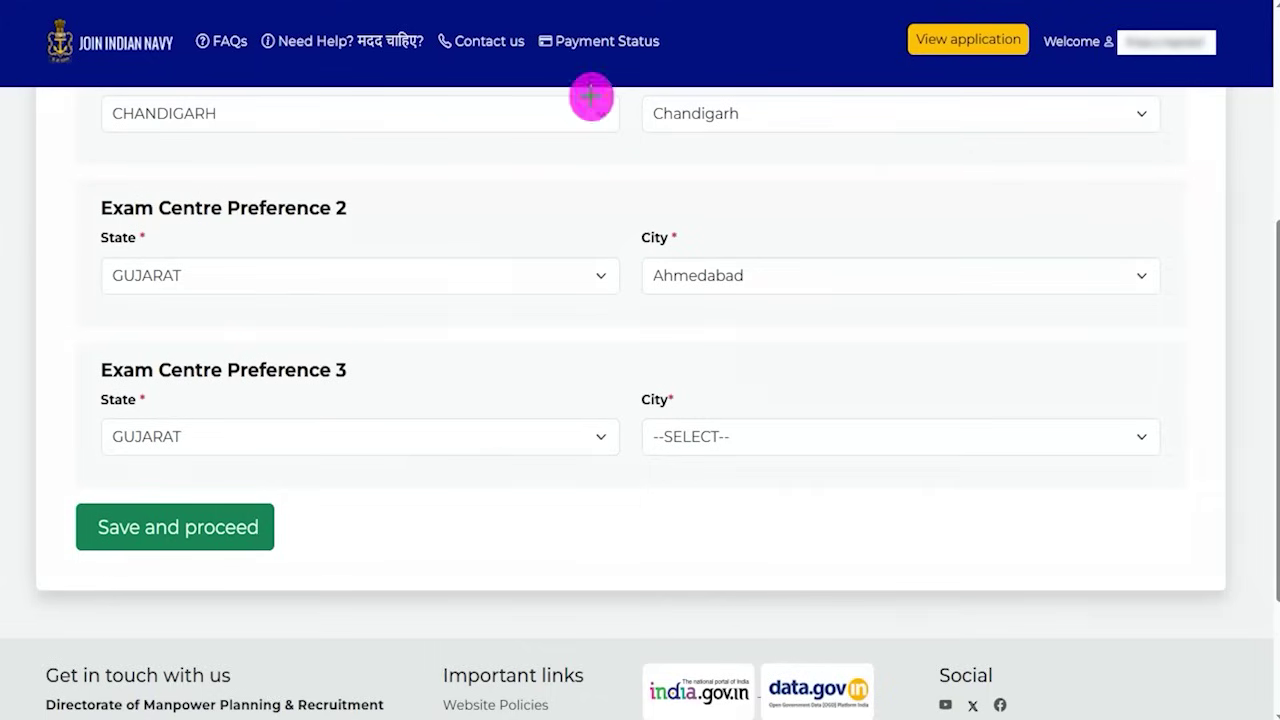
pyautogui.moveTo(658, 505); pyautogui.dragTo(276, 530)
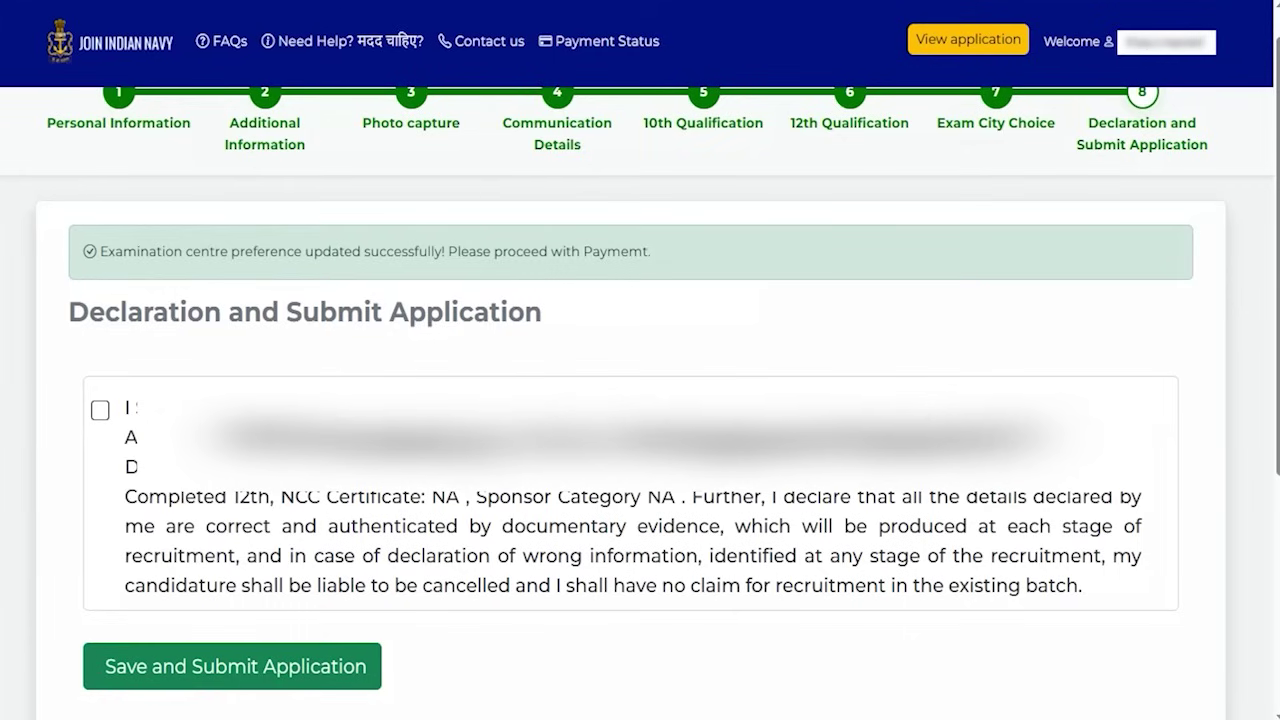
# Accept the candidate's declaration and submit the application to reach the payment details
pyautogui.moveTo(108, 311); pyautogui.dragTo(471, 310)
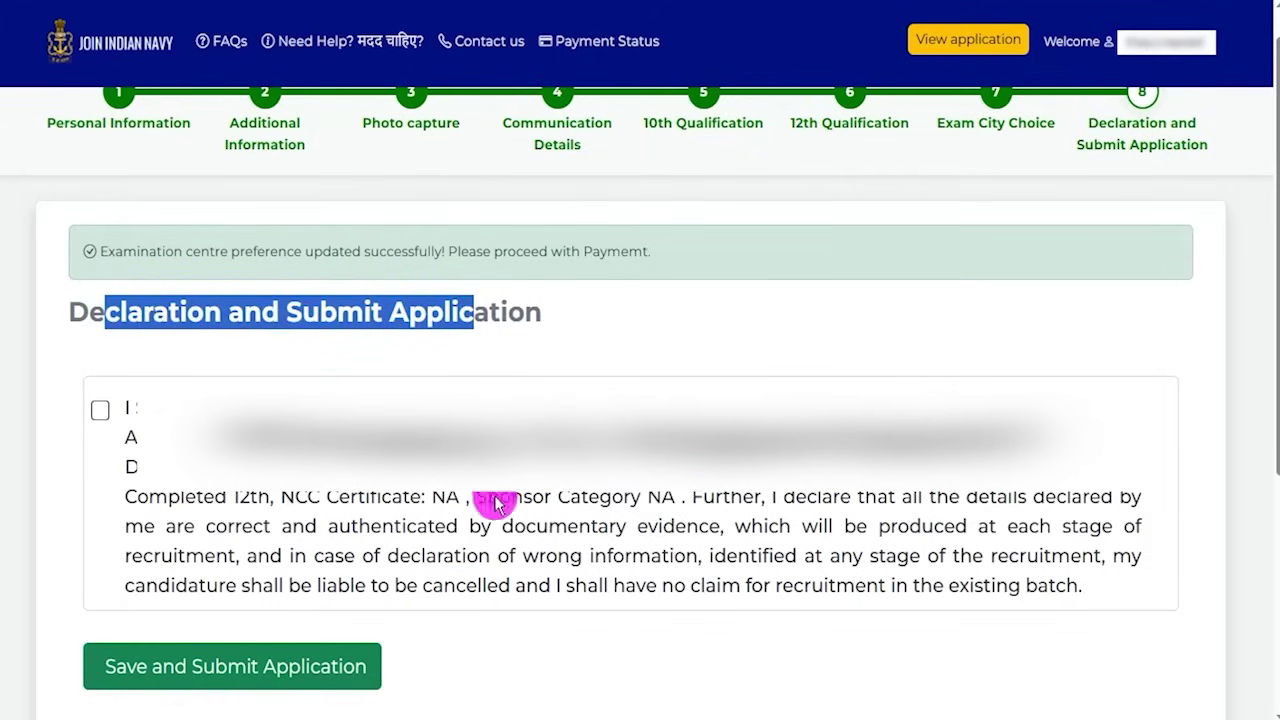
pyautogui.click(100, 410)
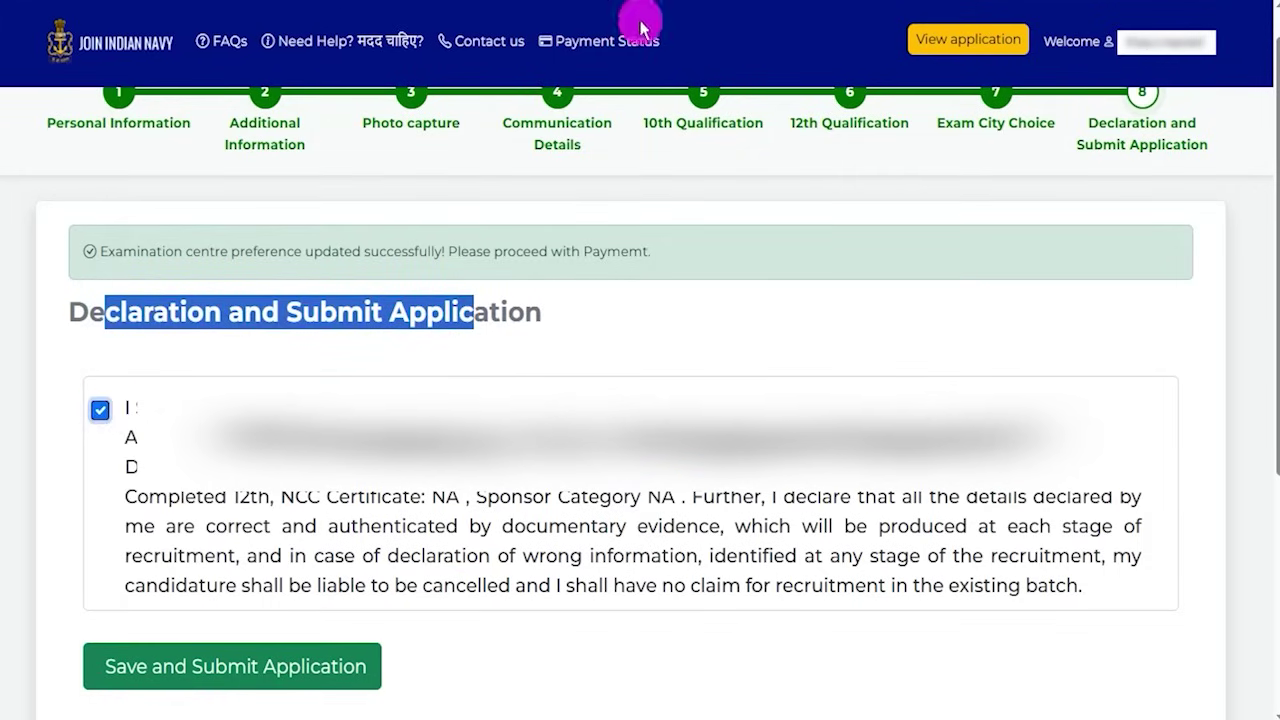
pyautogui.moveTo(710, 659); pyautogui.dragTo(385, 665)
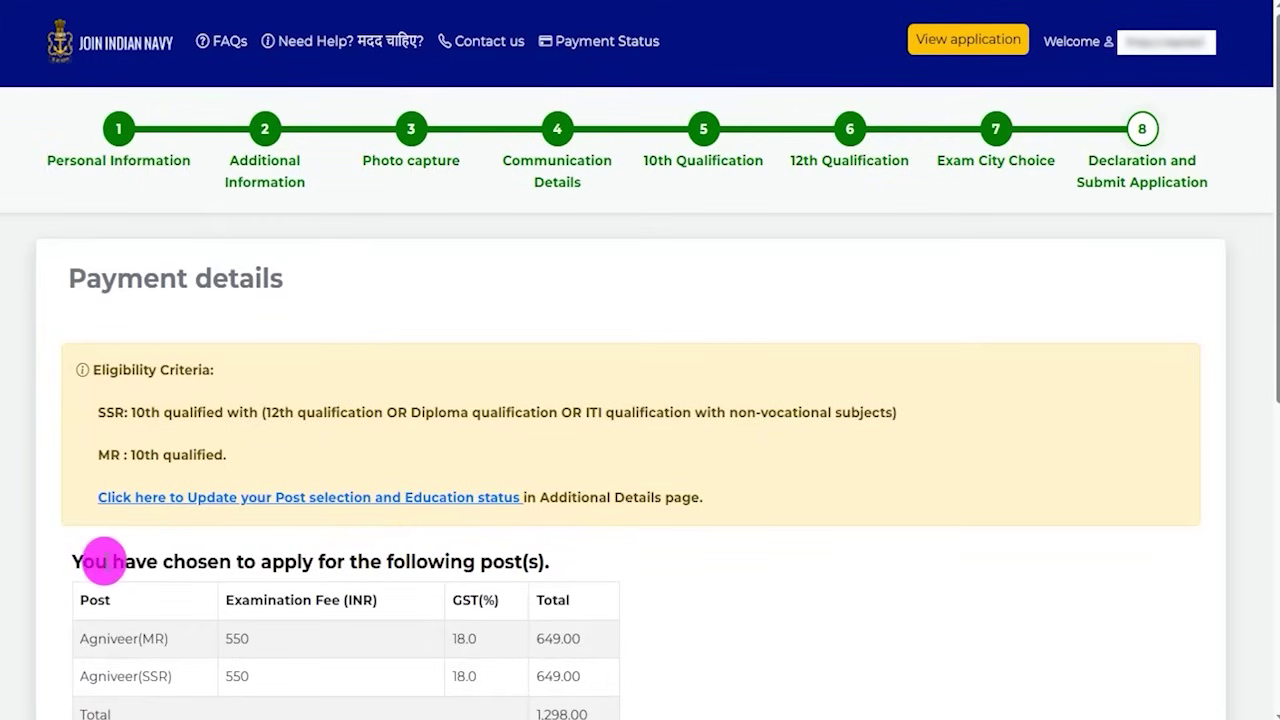
# Review the examination fee, GST and total for the Agniveer MR and SSR posts, and the combined total
pyautogui.moveTo(110, 561); pyautogui.dragTo(320, 561)
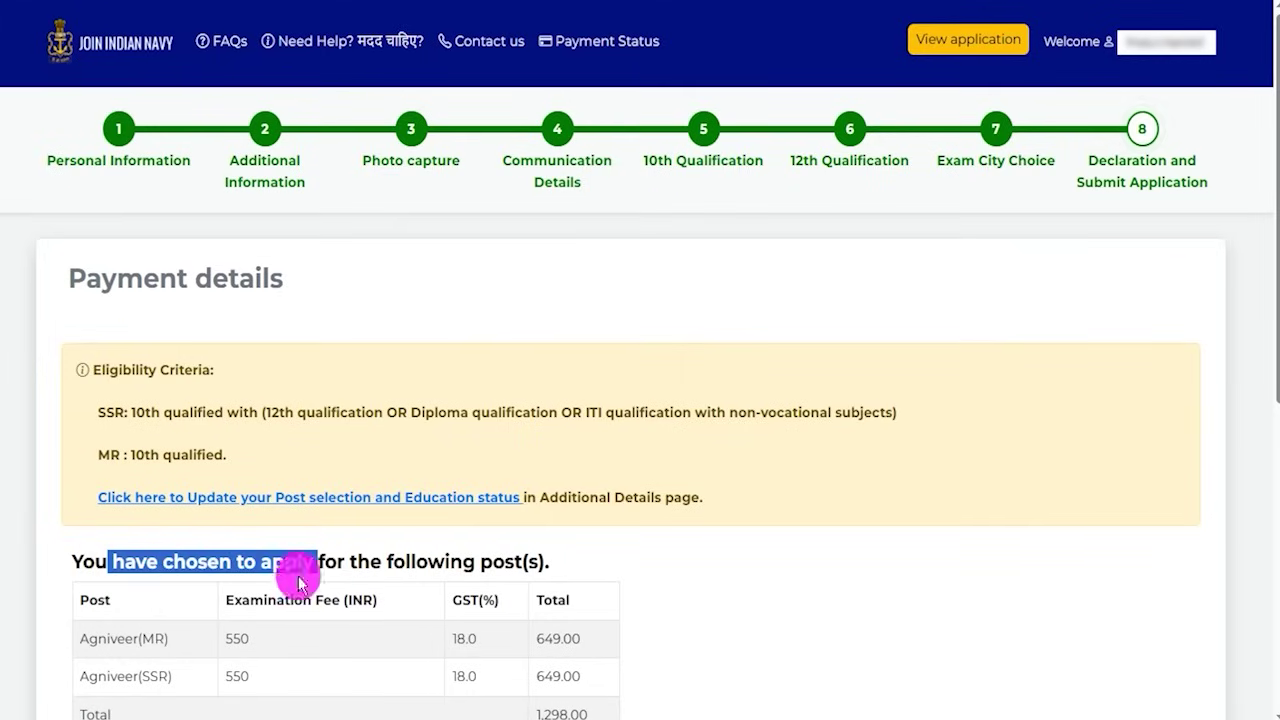
pyautogui.doubleClick(240, 636)
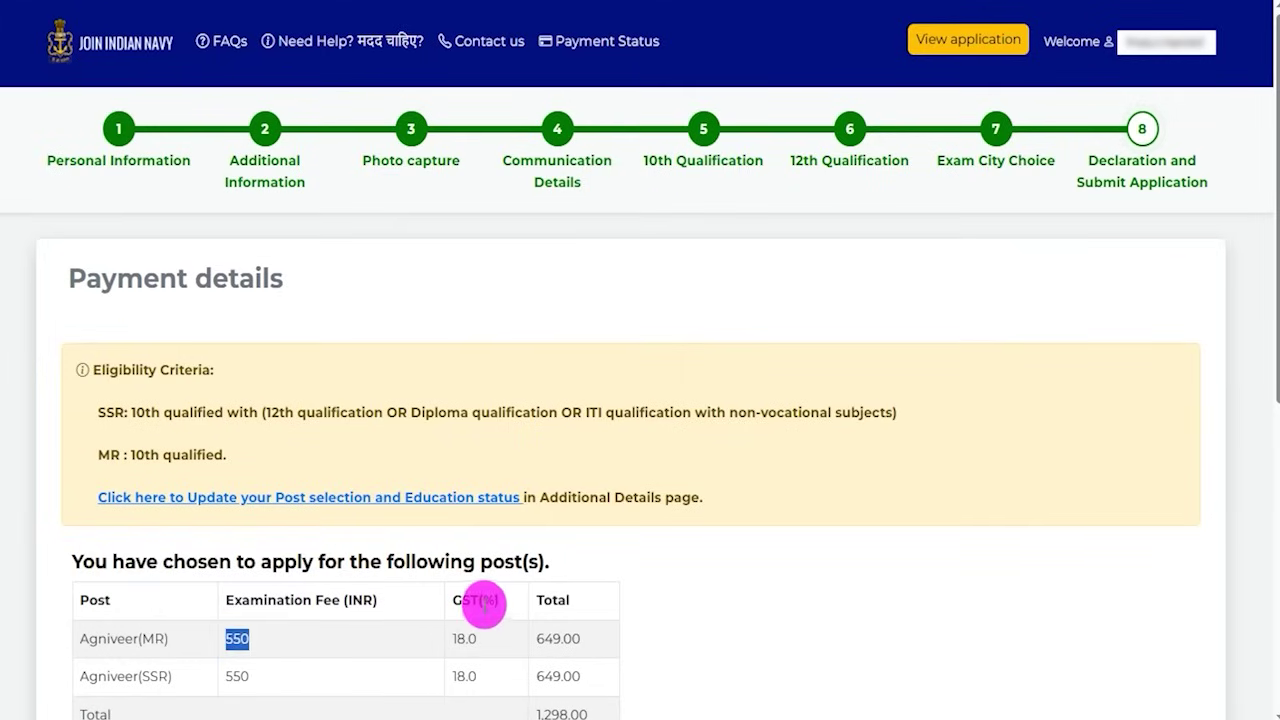
pyautogui.doubleClick(465, 637)
pyautogui.moveTo(537, 638); pyautogui.dragTo(588, 648)
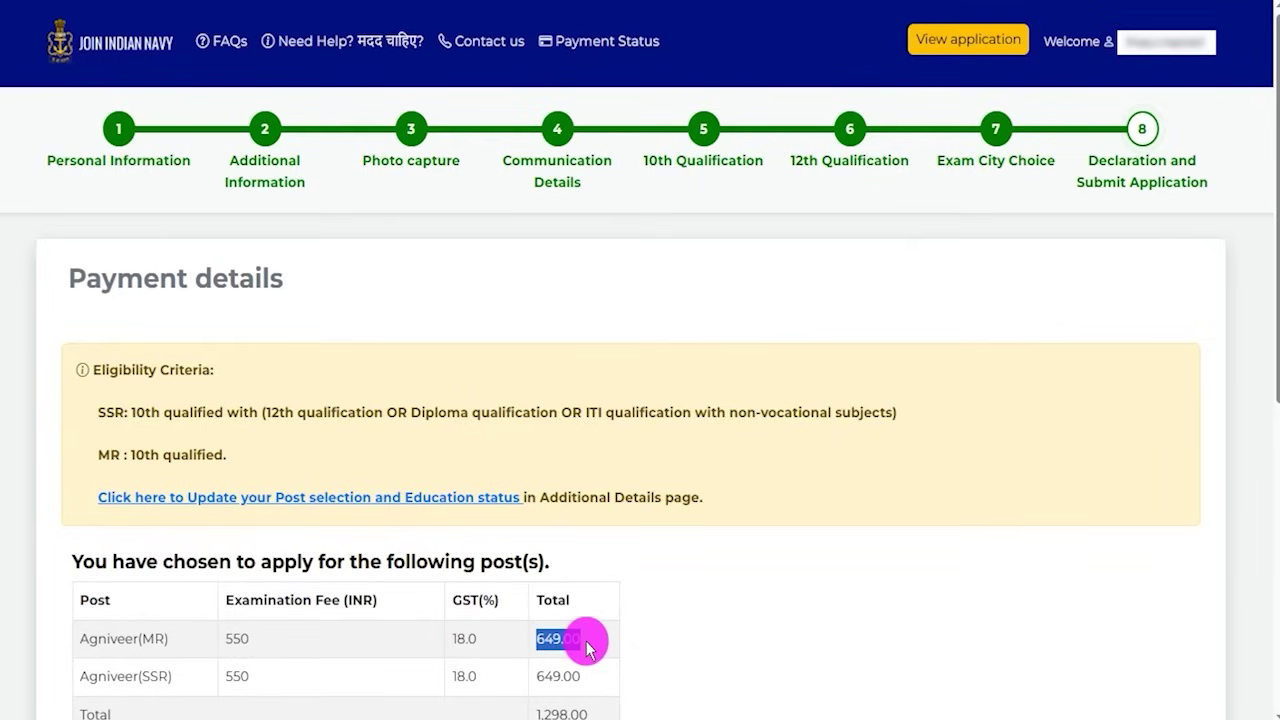
pyautogui.scroll(-1, 560, 606)
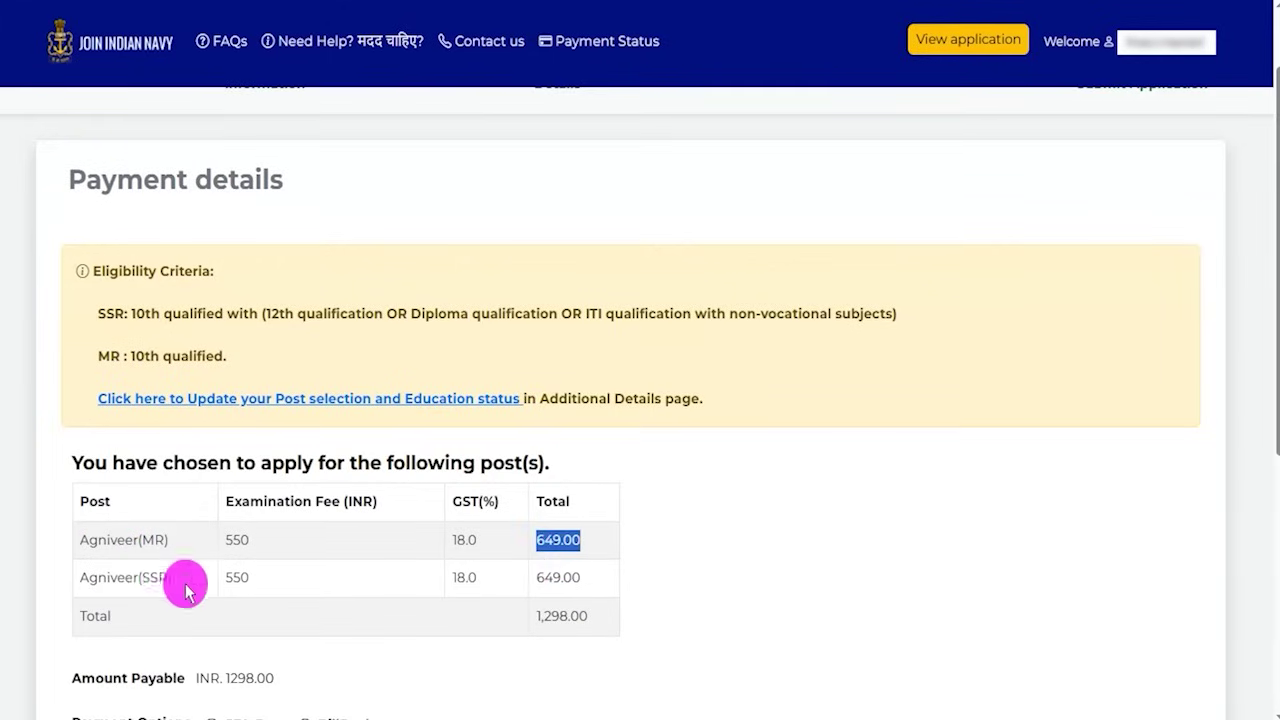
pyautogui.moveTo(538, 576); pyautogui.dragTo(583, 580)
pyautogui.moveTo(538, 616); pyautogui.dragTo(585, 614)
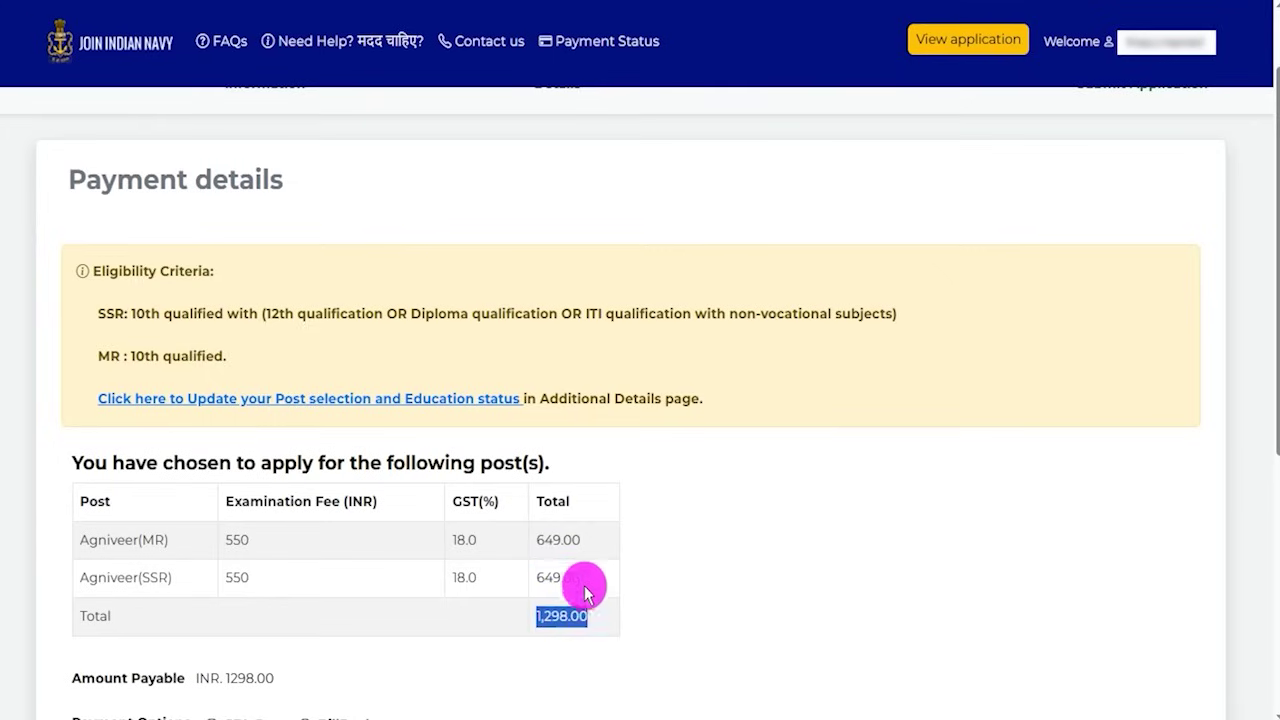
# Choose SBIePay as the payment option and proceed to the payment gateway
pyautogui.scroll(-1, 574, 530)
pyautogui.scroll(-1, 574, 533)
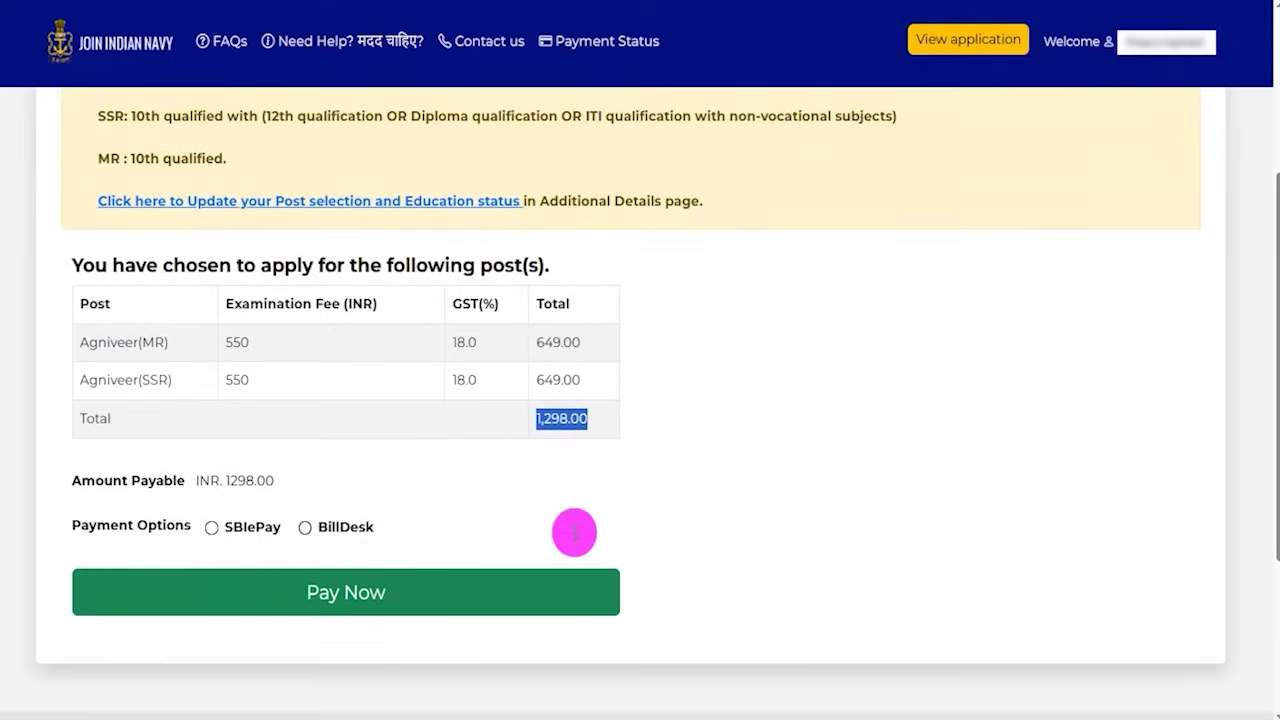
pyautogui.moveTo(96, 525); pyautogui.dragTo(145, 532)
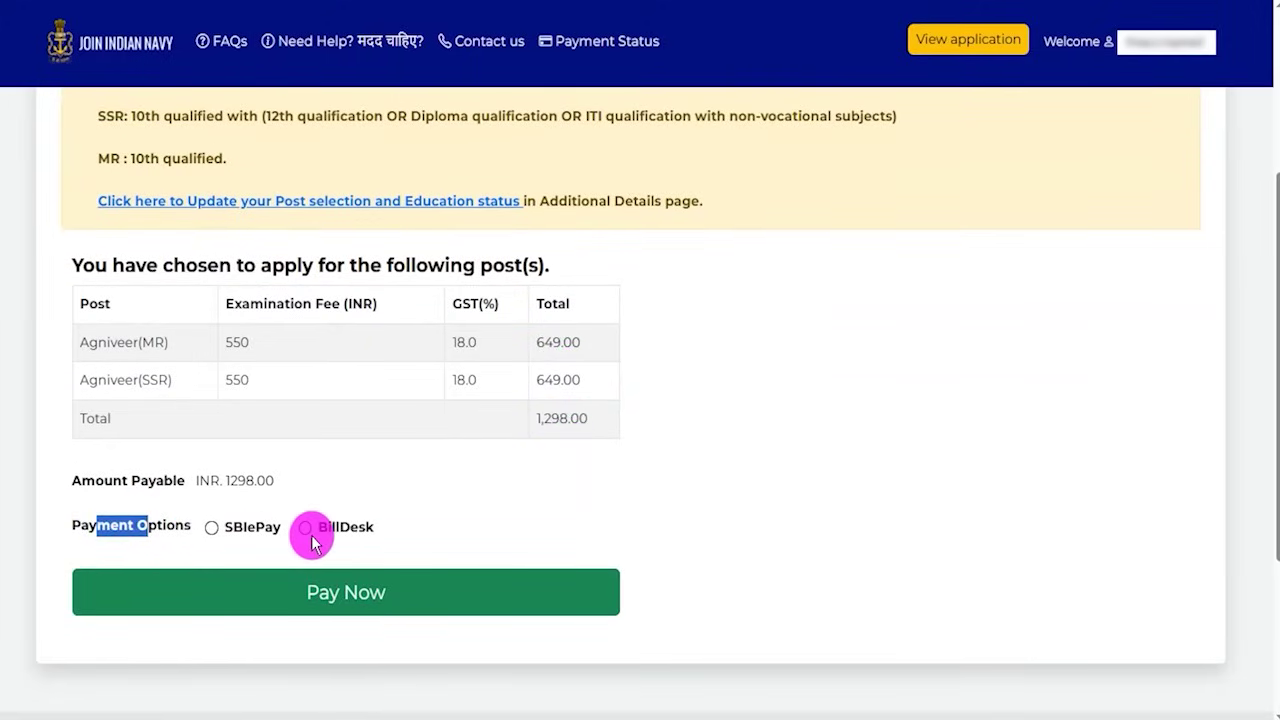
pyautogui.click(213, 529)
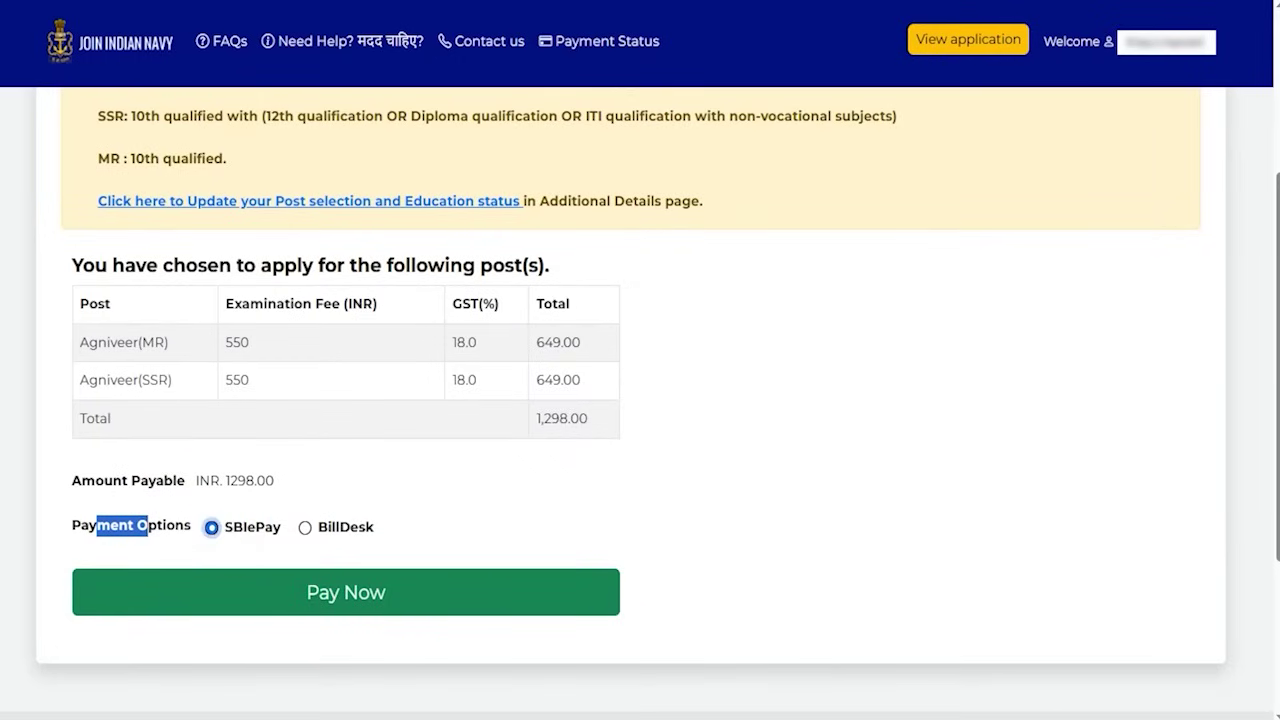
pyautogui.moveTo(537, 463); pyautogui.dragTo(412, 575)
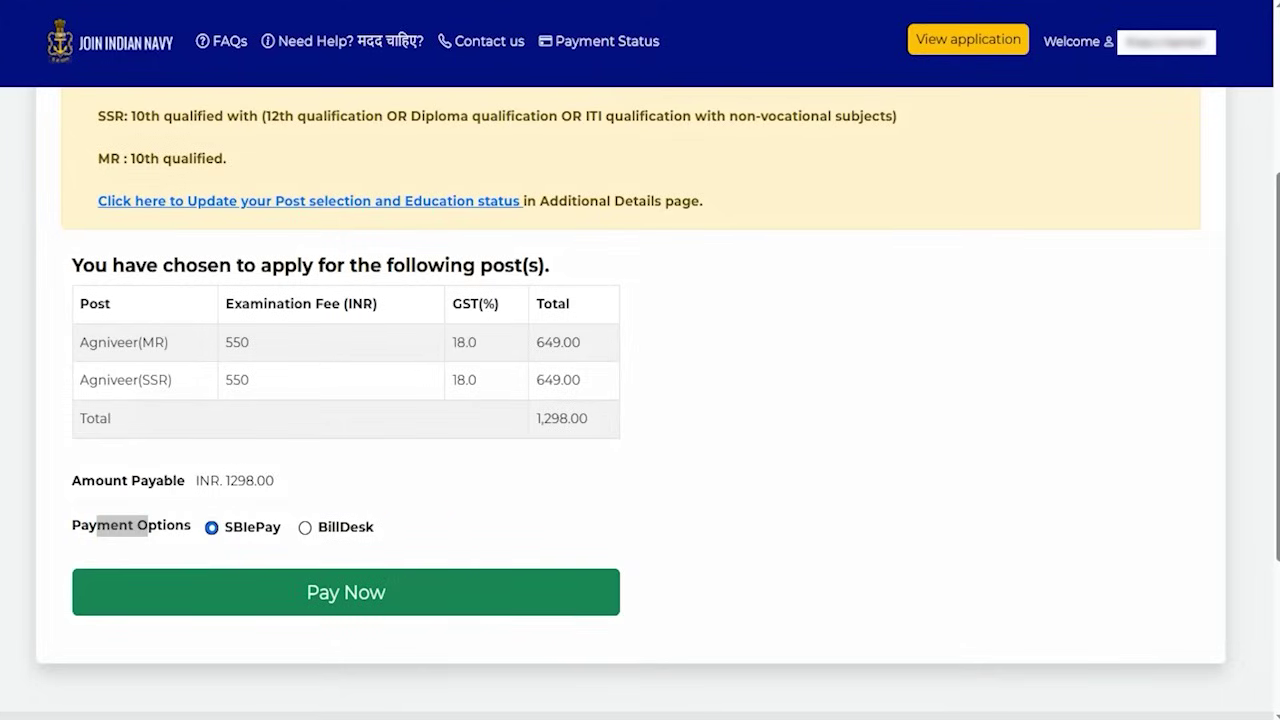
pyautogui.click(337, 591)
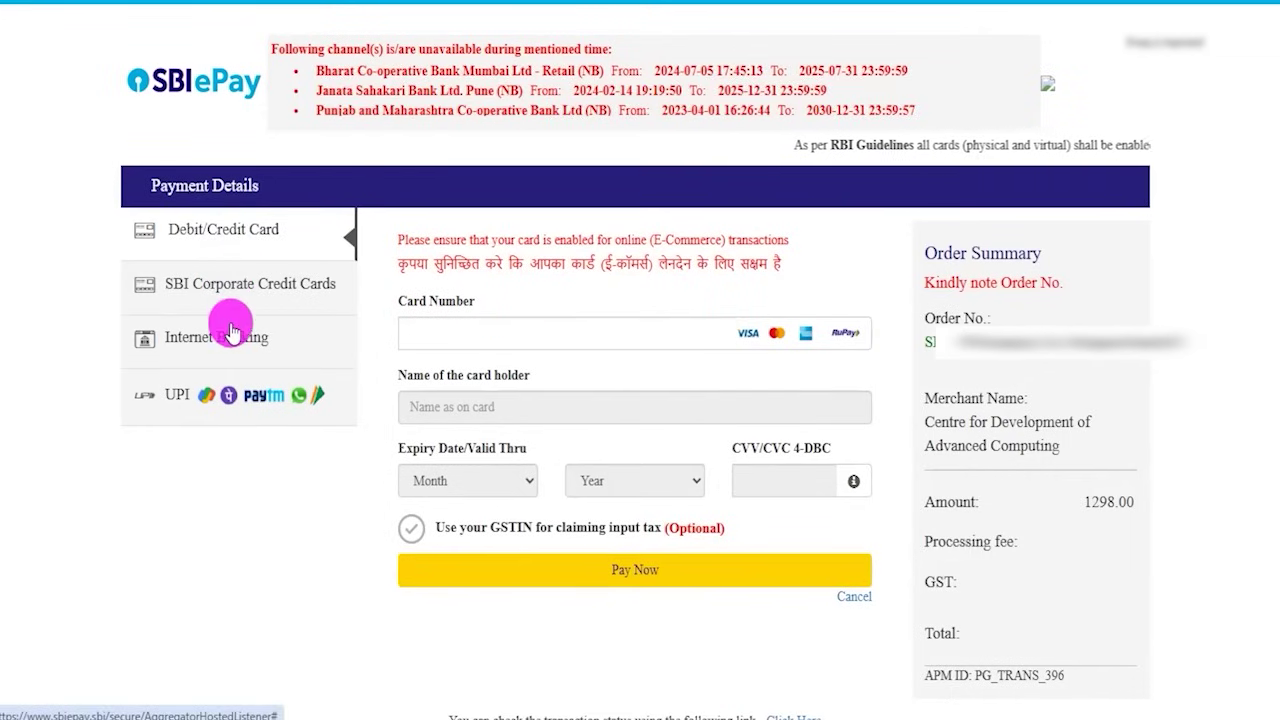
# Choose UPI payment with the UPI QR option and generate the QR code for paying the application fee
pyautogui.click(185, 413)
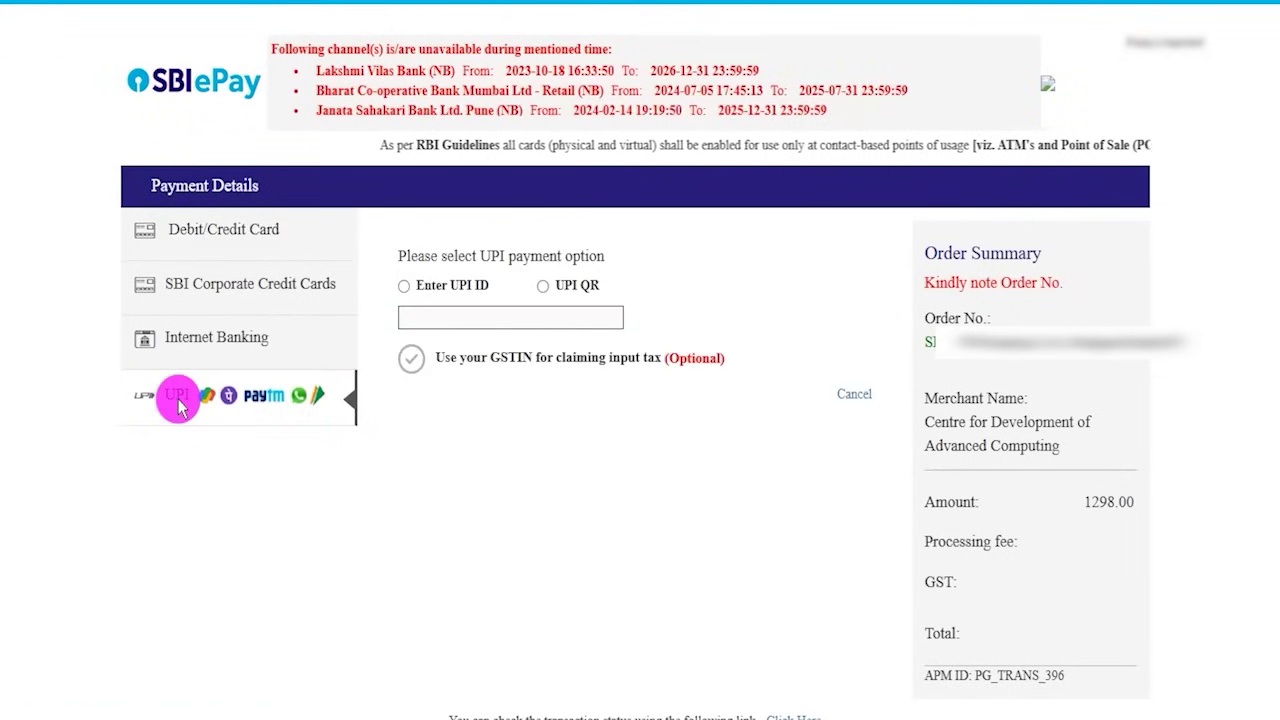
pyautogui.click(421, 289)
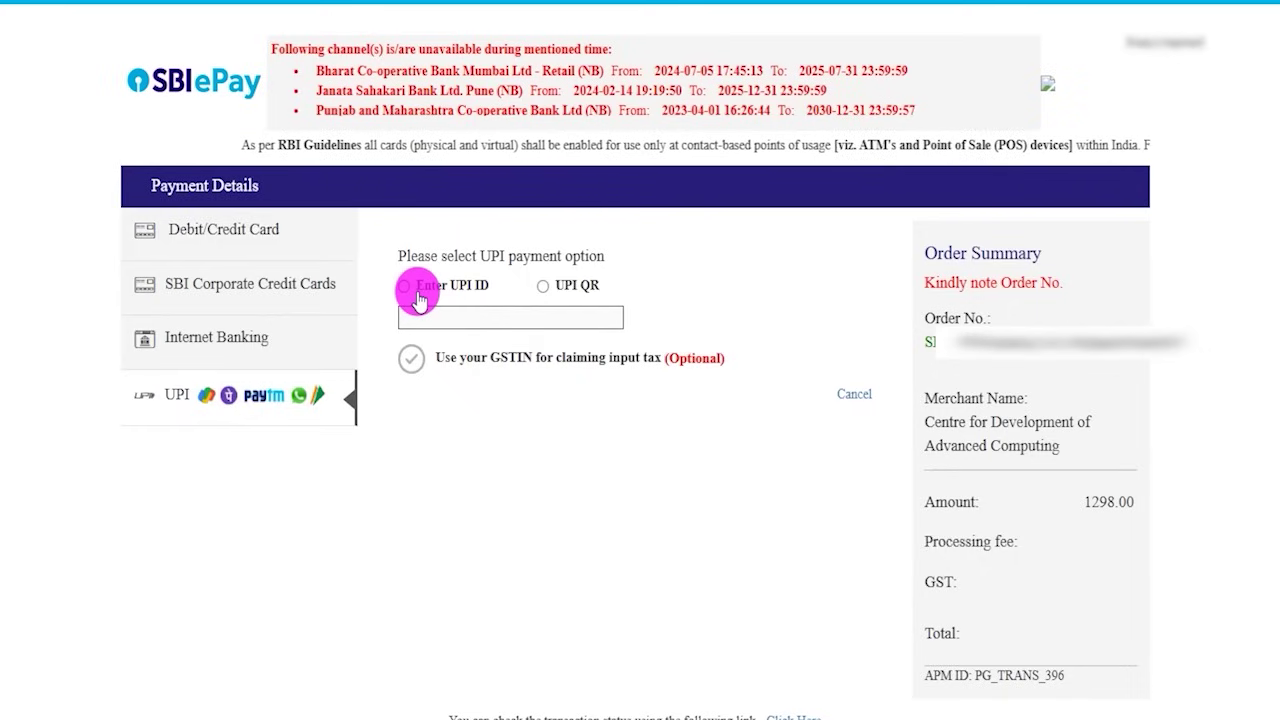
pyautogui.click(419, 290)
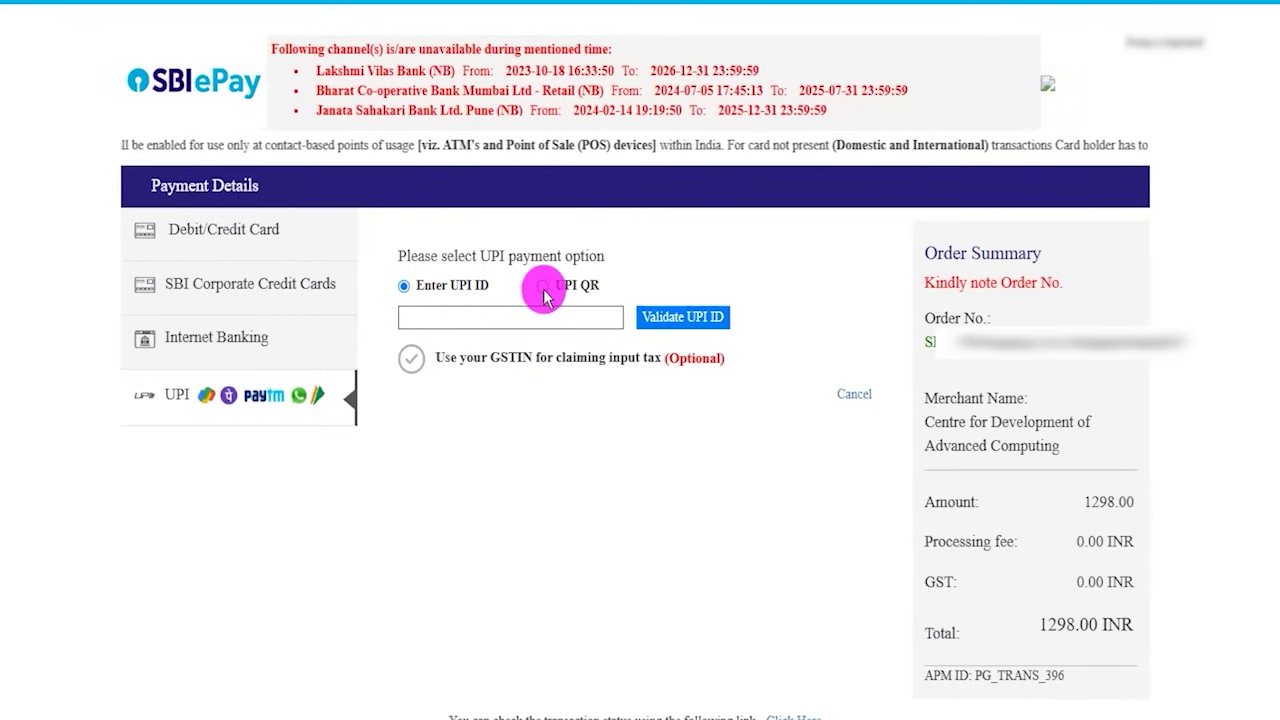
pyautogui.click(543, 292)
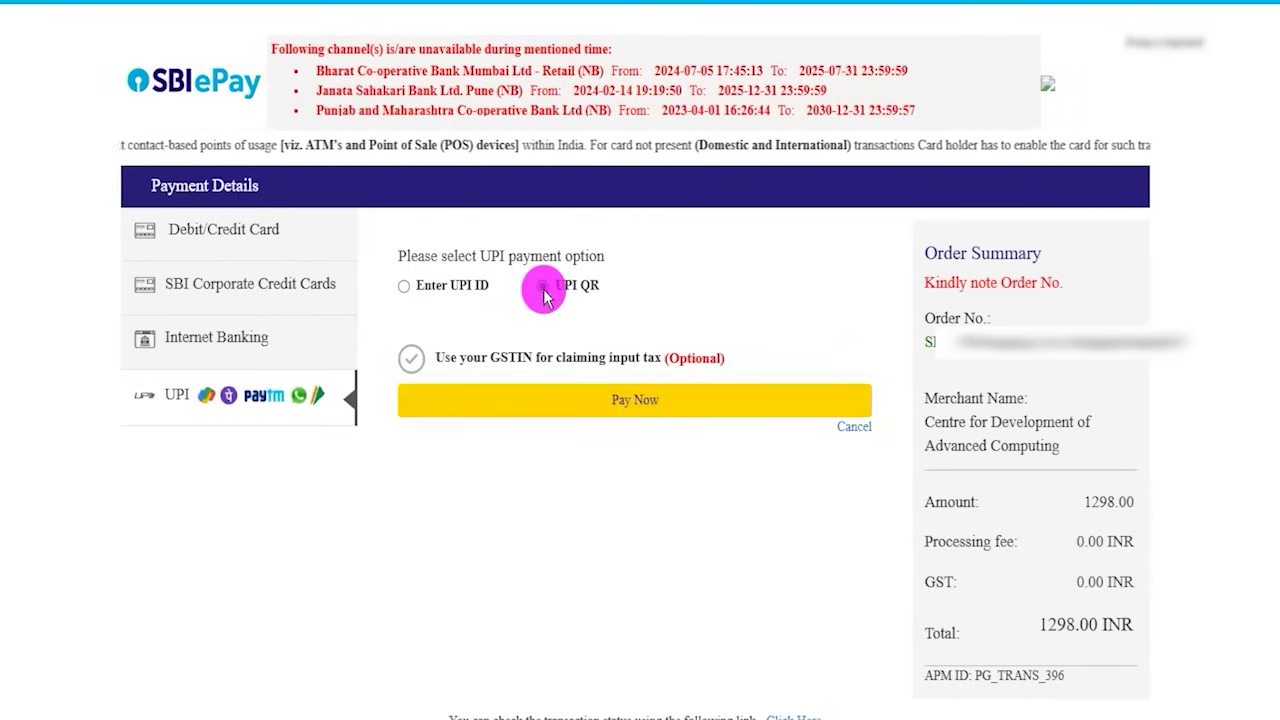
pyautogui.click(585, 397)
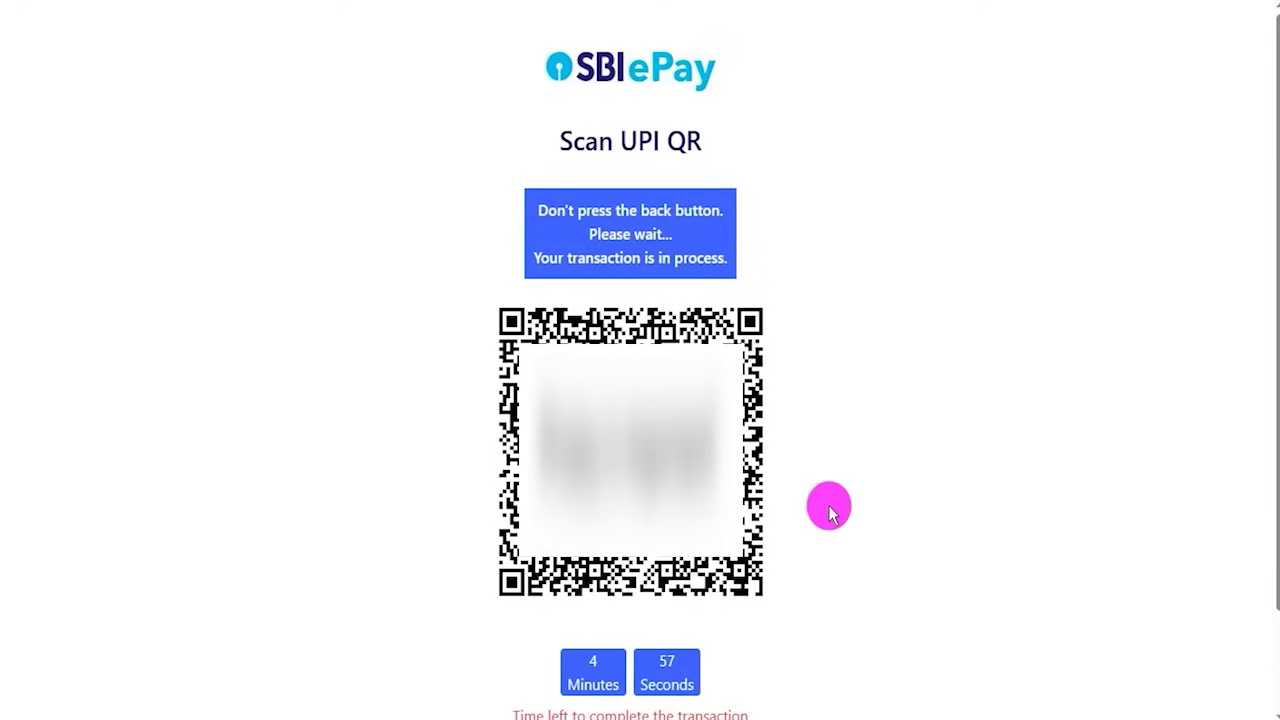
pyautogui.scroll(-1, 829, 512)
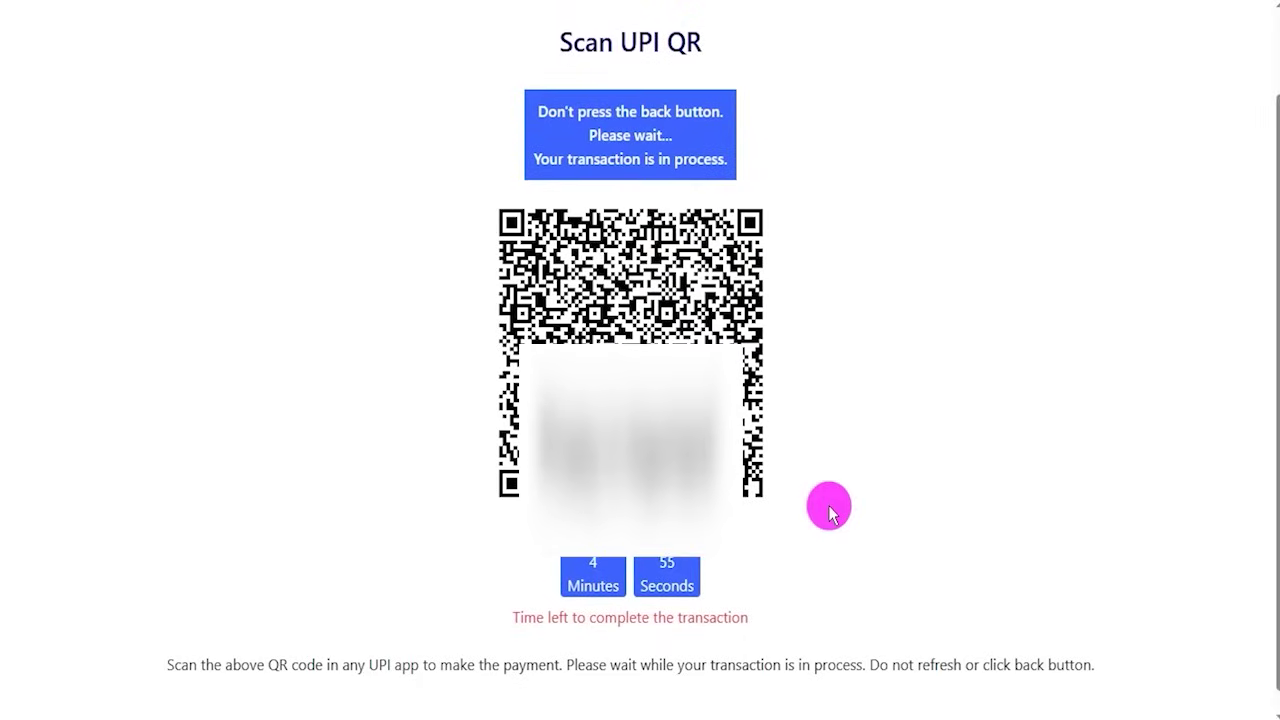
pyautogui.scroll(1, 829, 512)
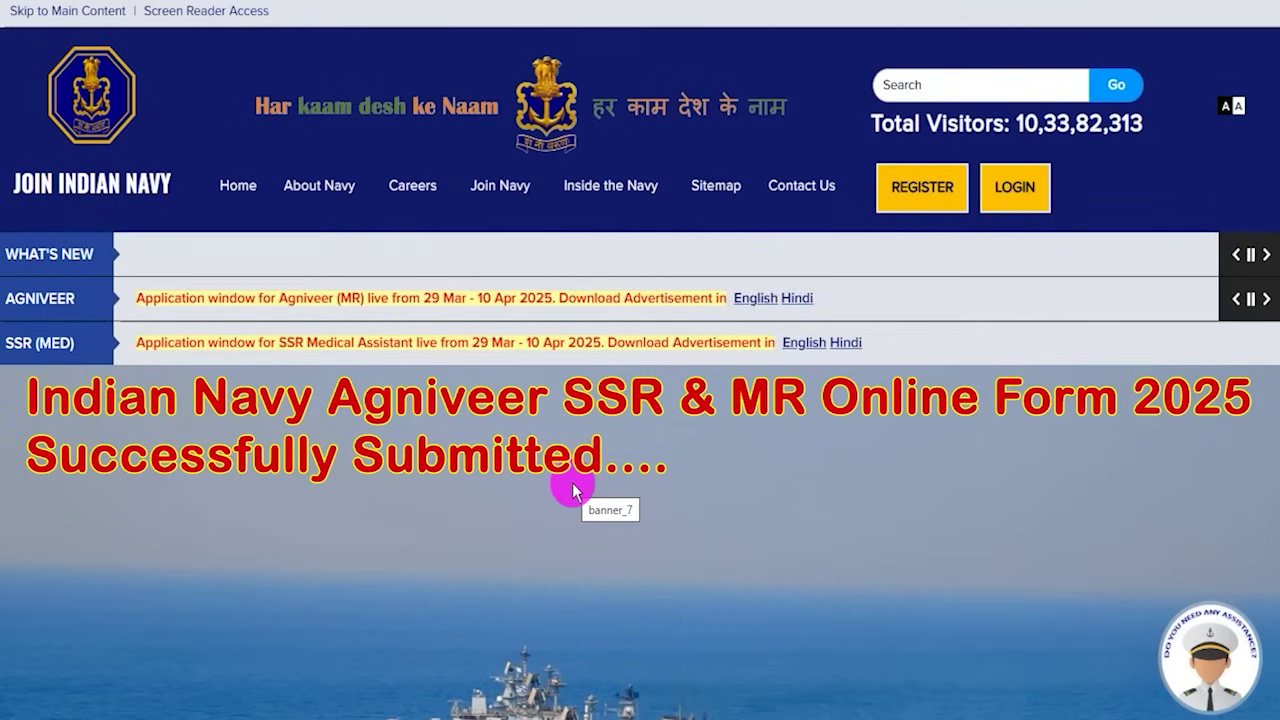
pyautogui.scroll(-2, 909, 532)
pyautogui.scroll(-1, 1027, 558)
pyautogui.click(1260, 466)
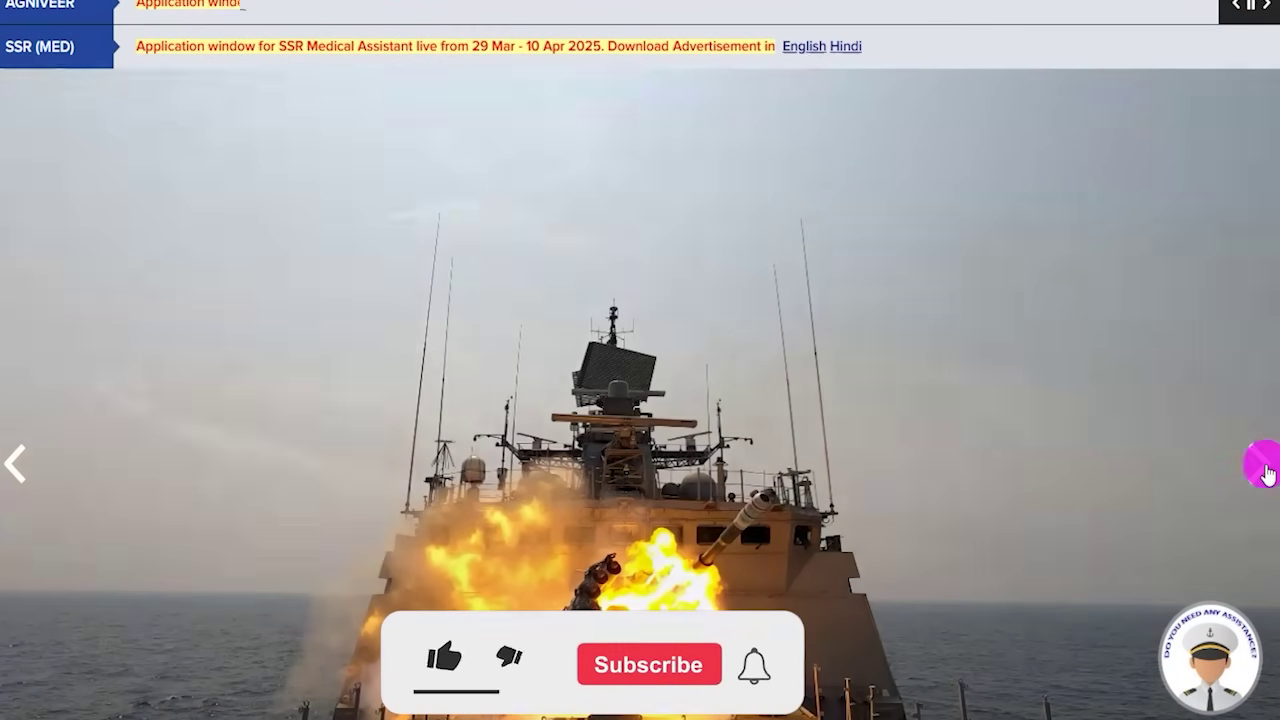
pyautogui.click(1265, 466)
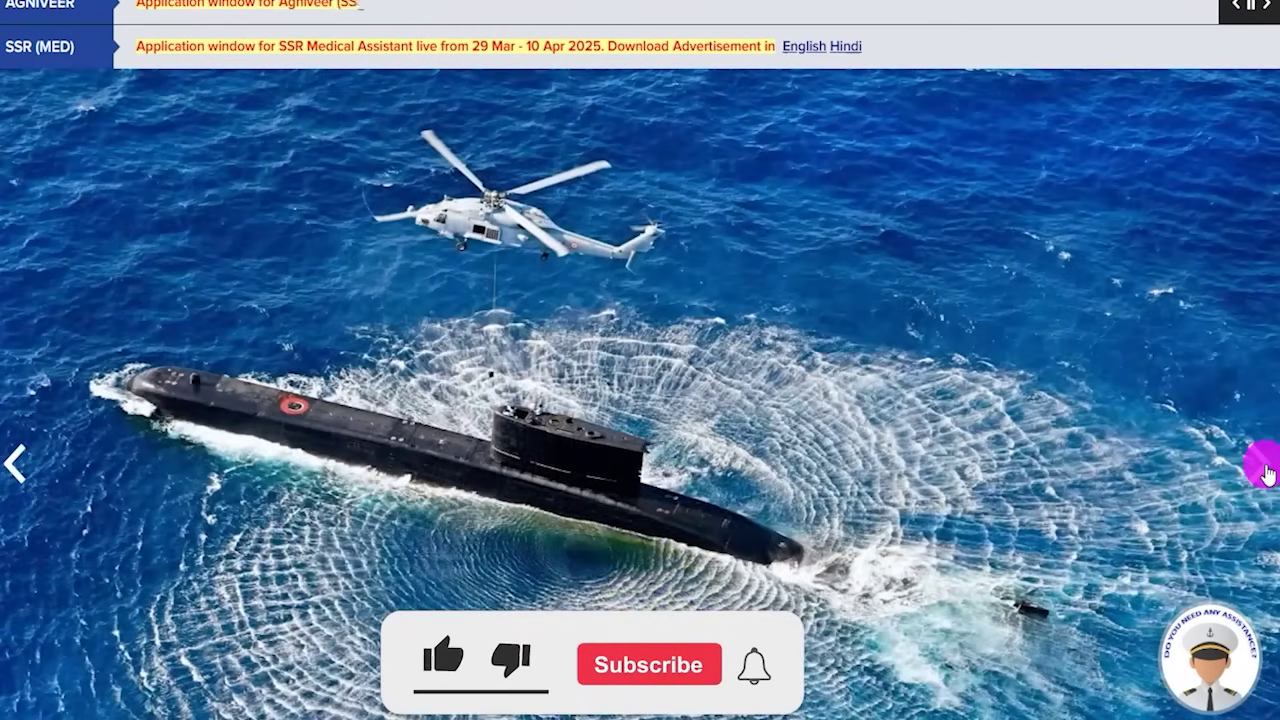
pyautogui.click(1265, 466)
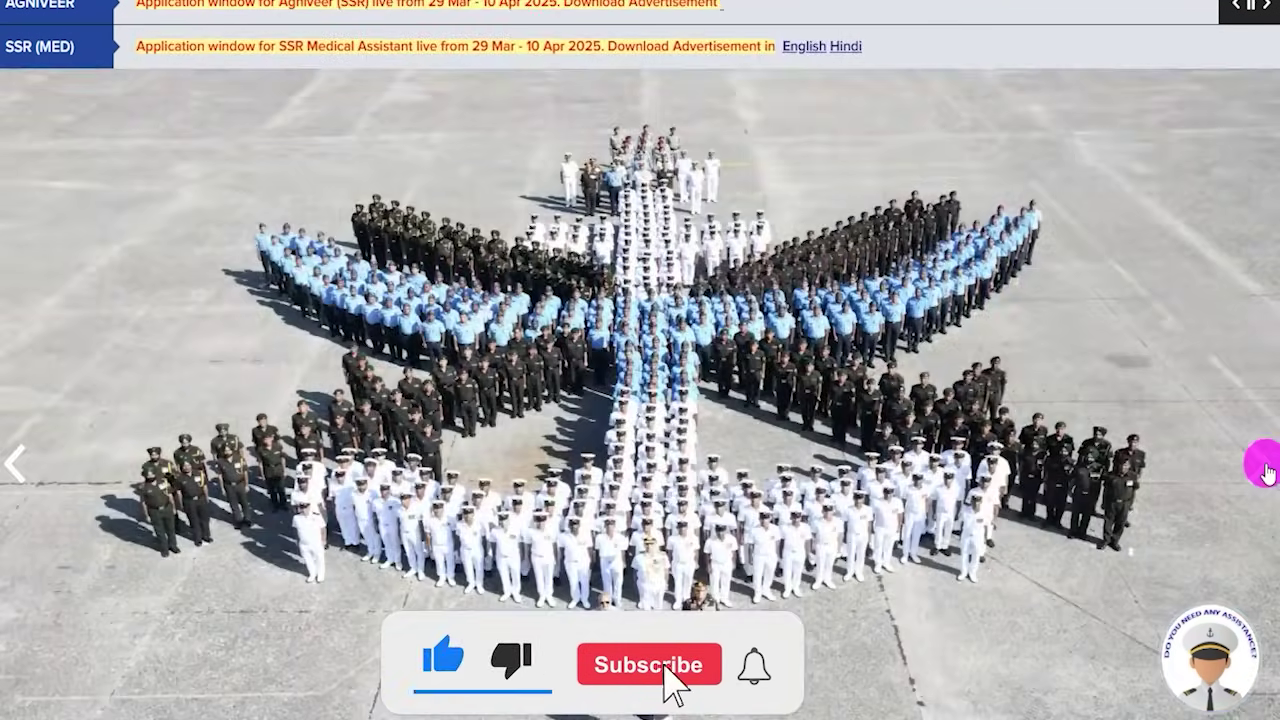
pyautogui.click(1265, 466)
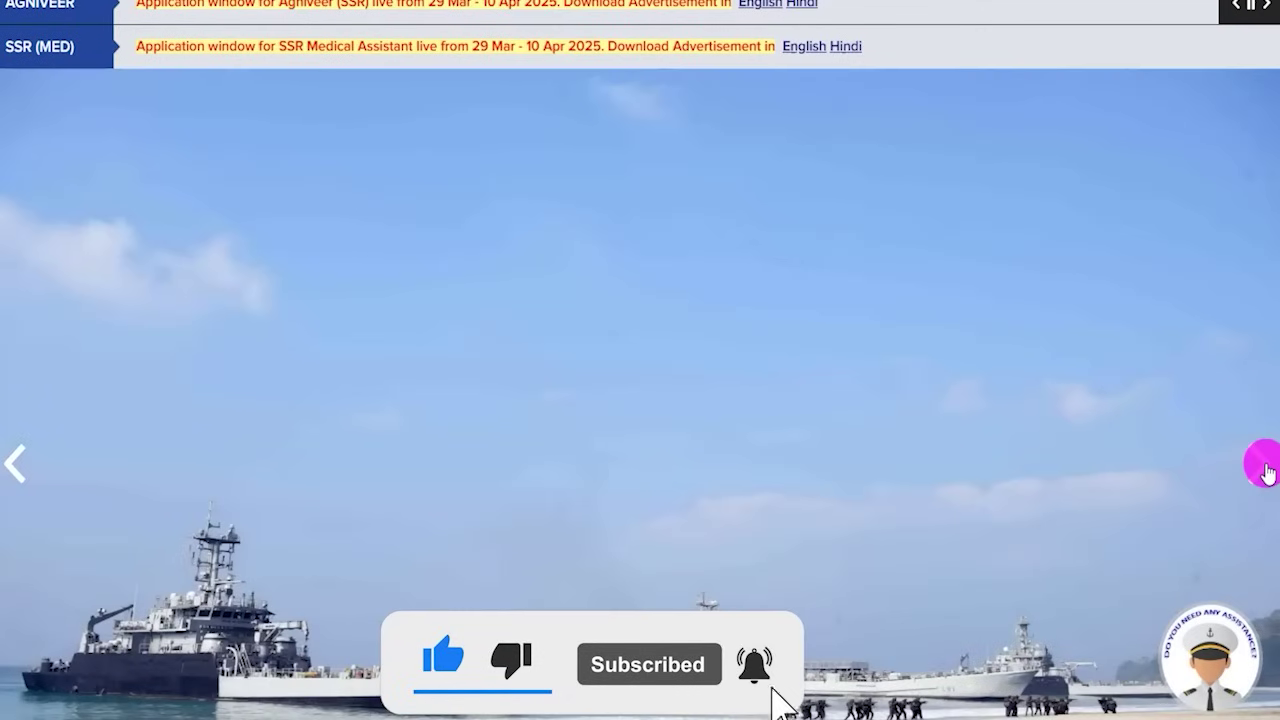
pyautogui.click(1262, 464)
pyautogui.scroll(1, 1207, 490)
pyautogui.scroll(2, 1205, 490)
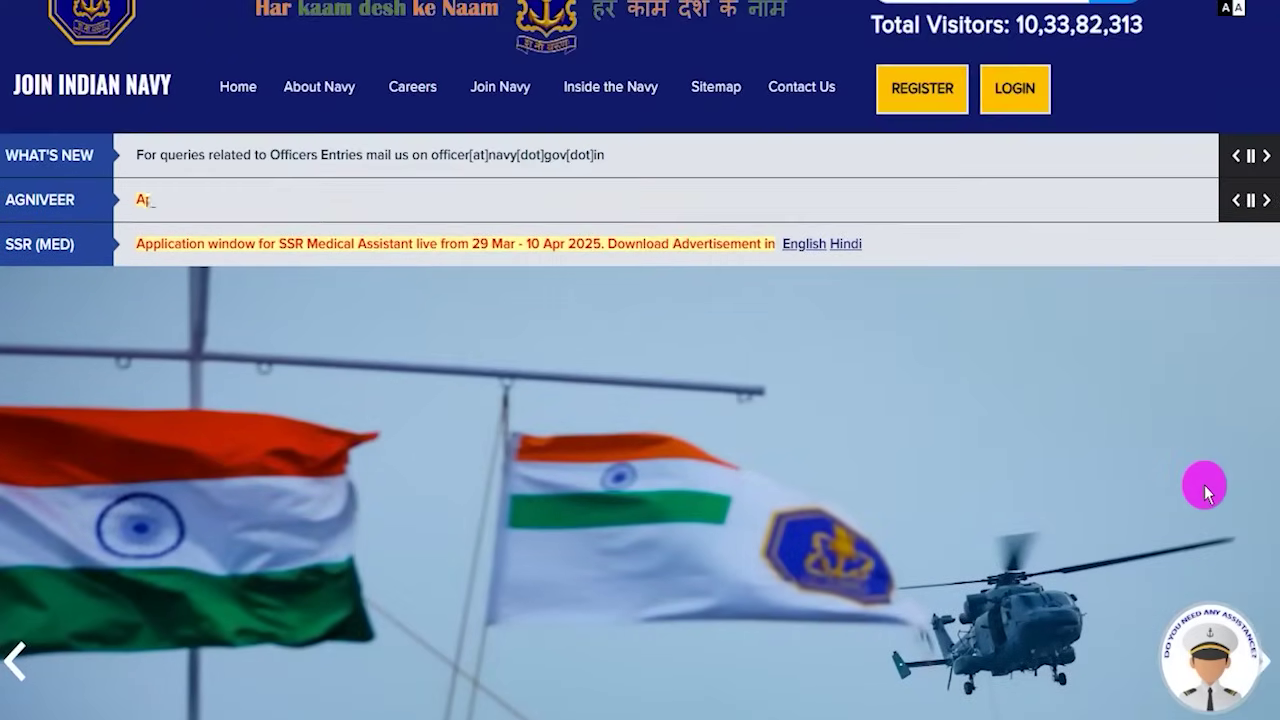